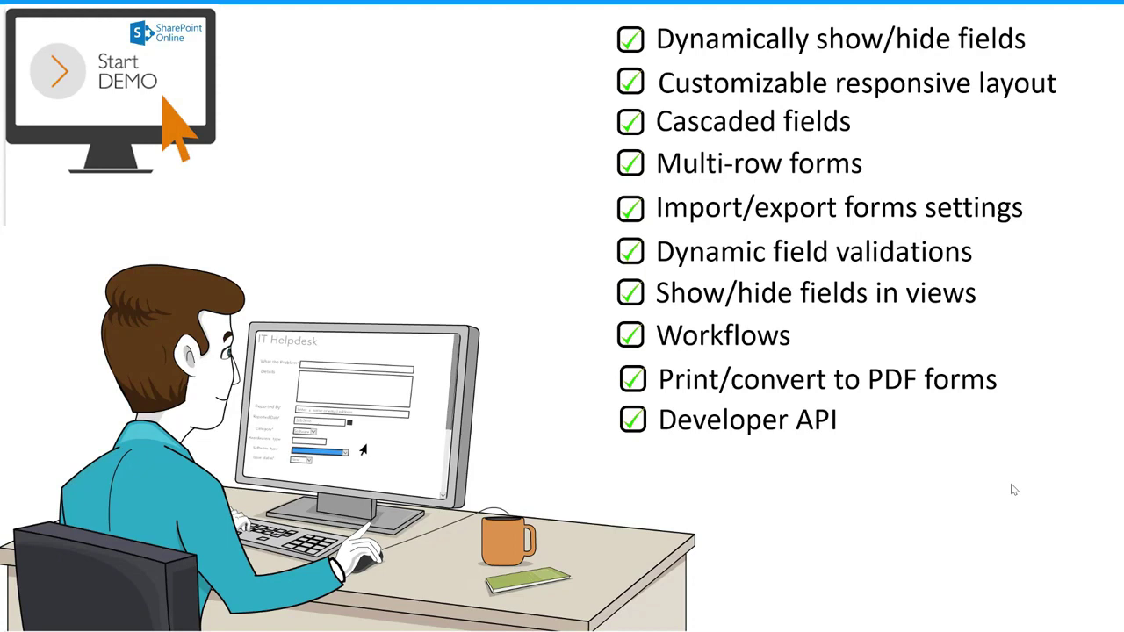
pyautogui.click(1014, 490)
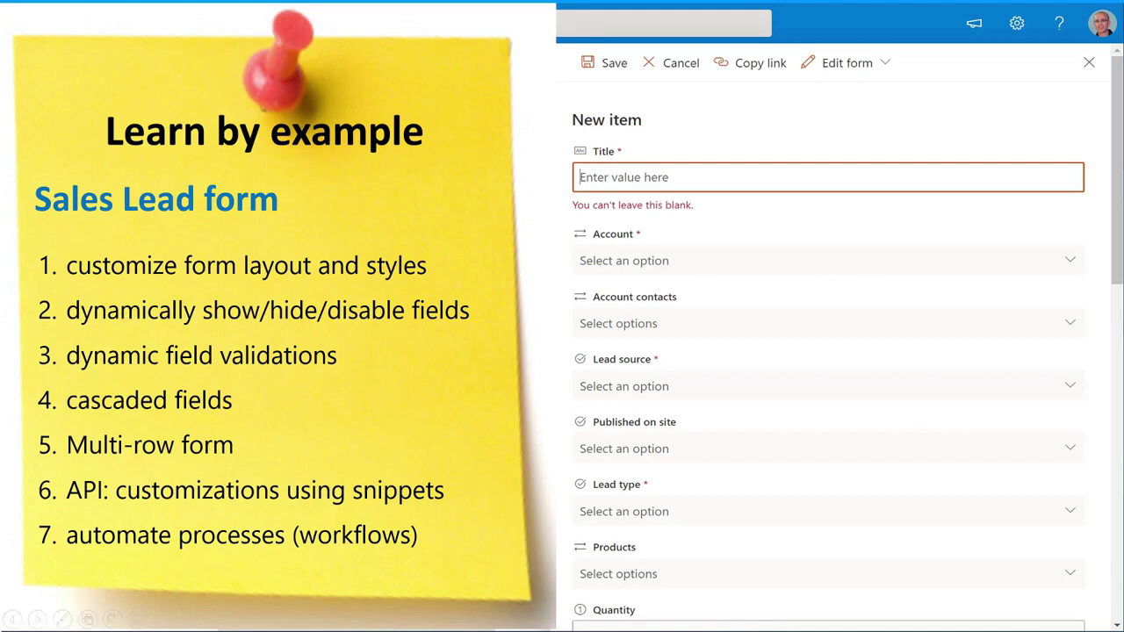
pyautogui.click(906, 462)
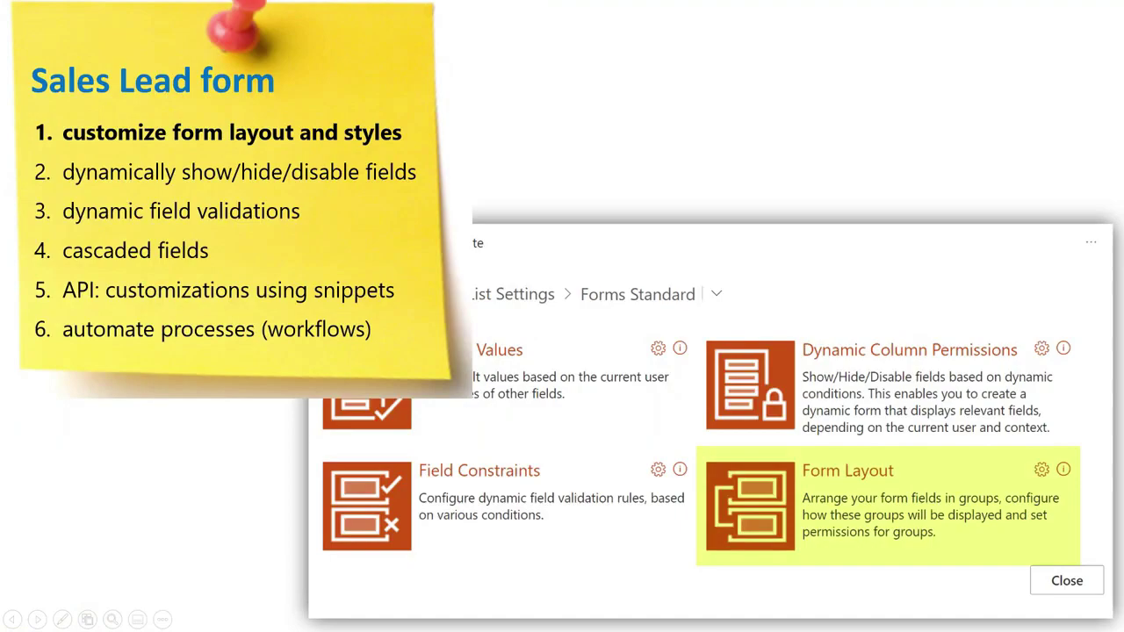
pyautogui.click(884, 353)
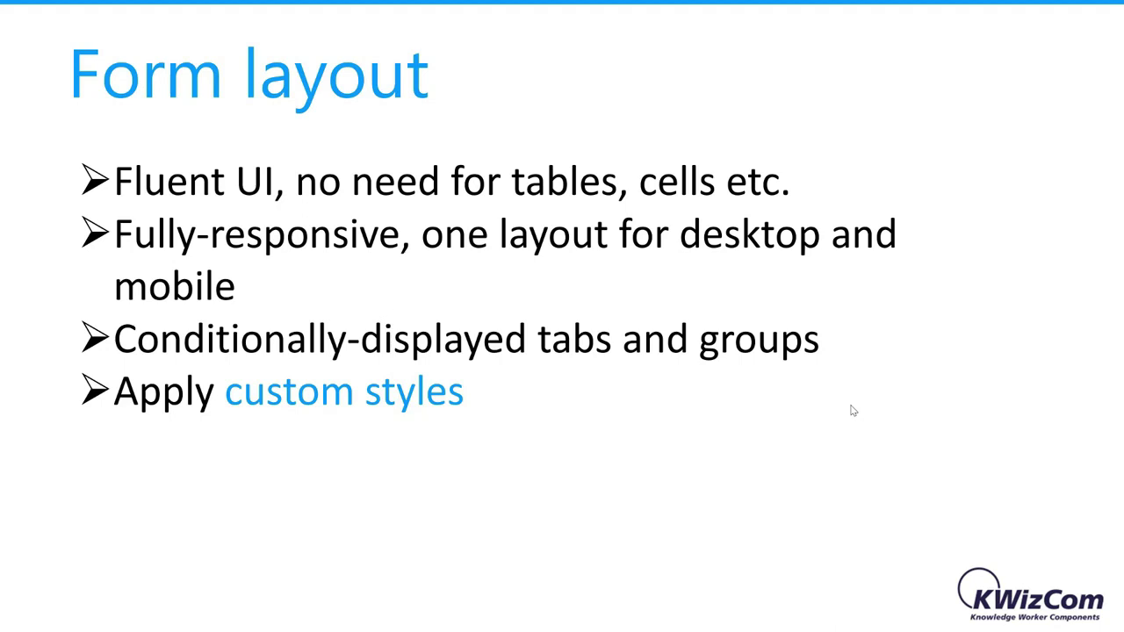
pyautogui.click(643, 410)
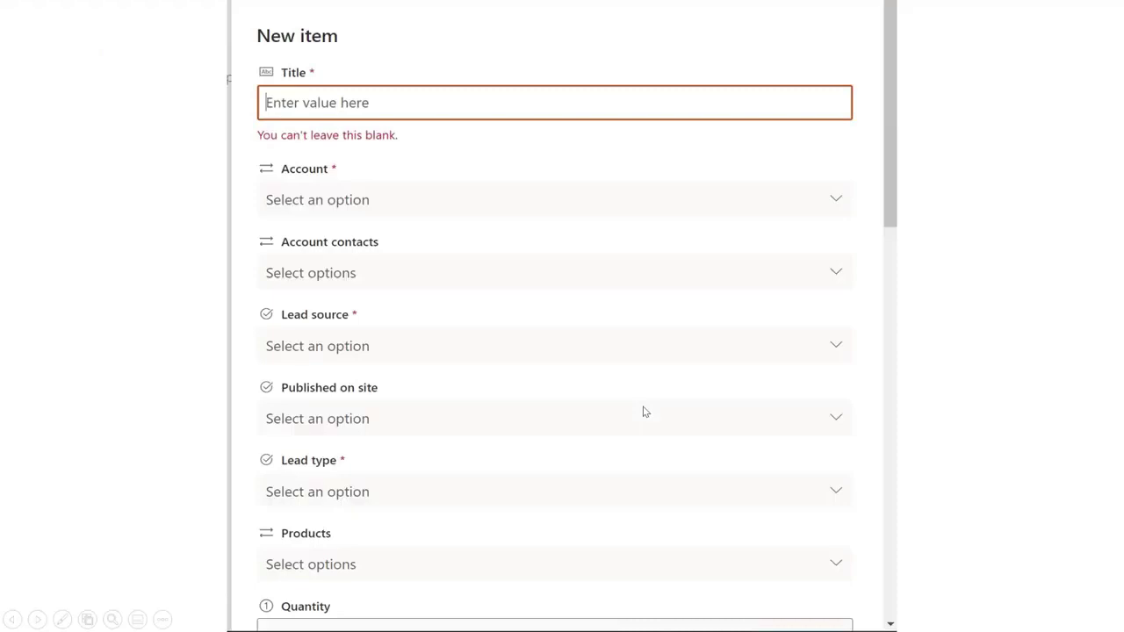
pyautogui.click(614, 355)
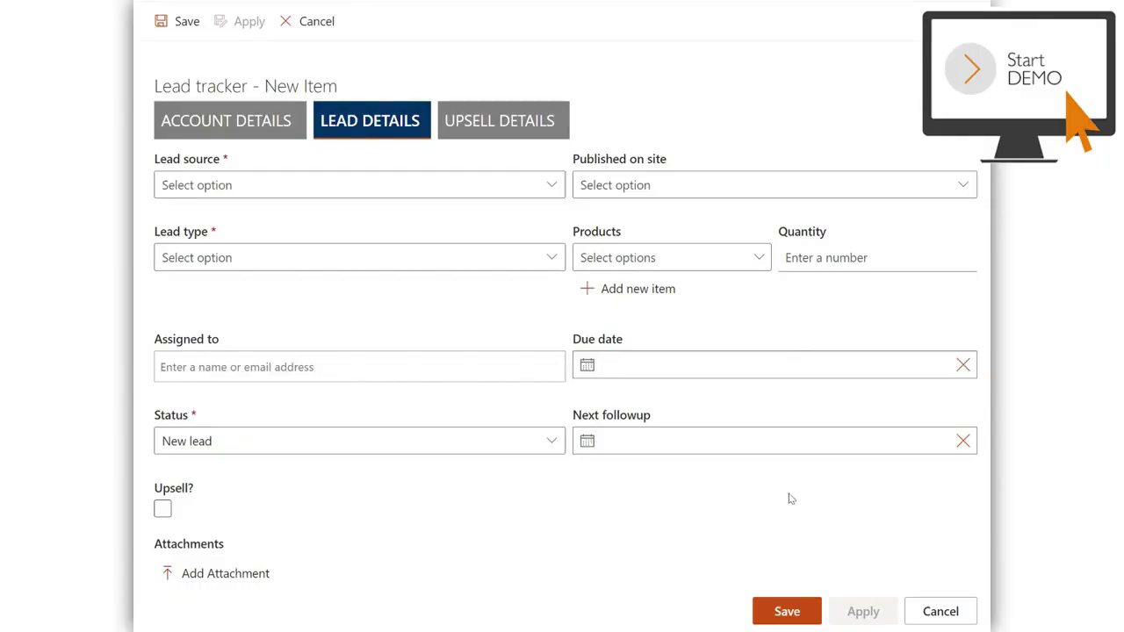
pyautogui.press('Escape')
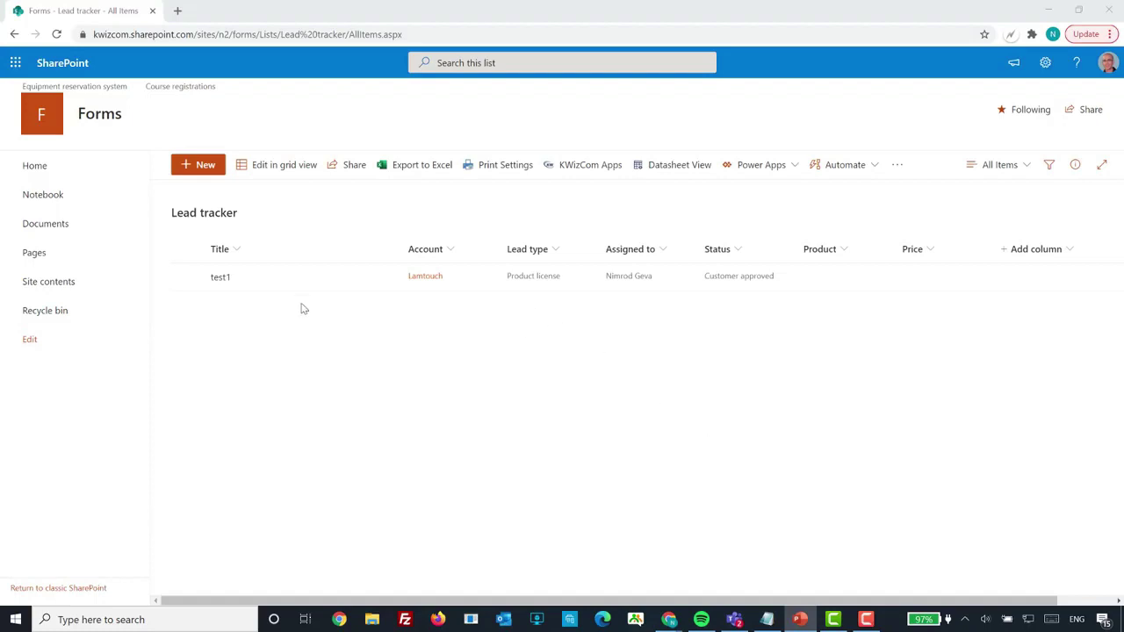
# Open the default new item form of the Lead tracker list, review its fields from start to end, and close it
pyautogui.click(199, 165)
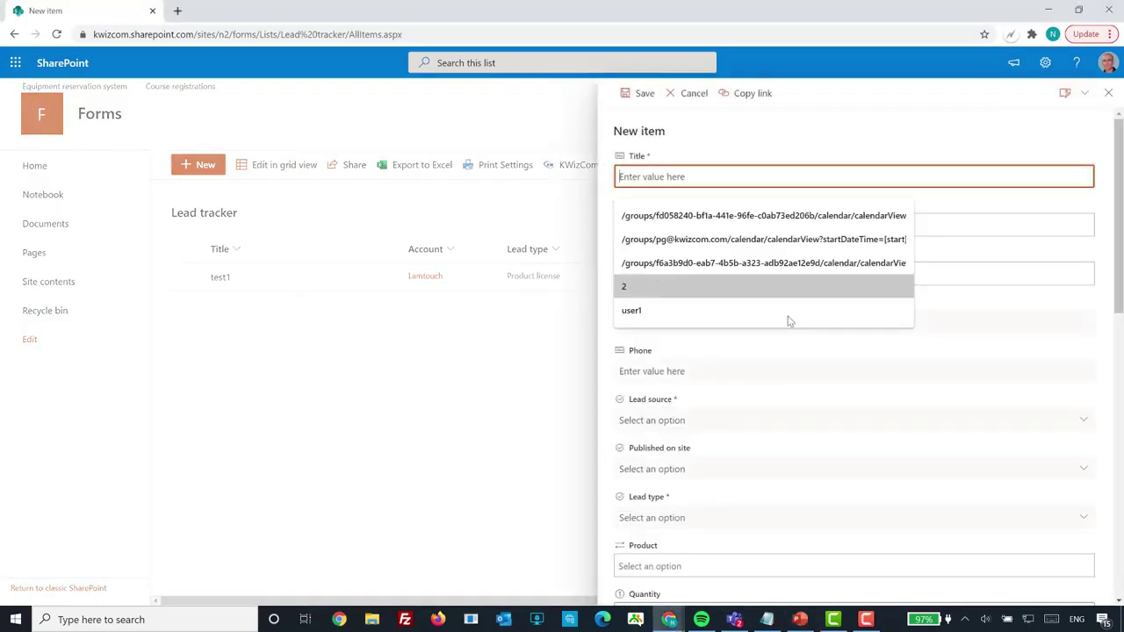
pyautogui.click(918, 452)
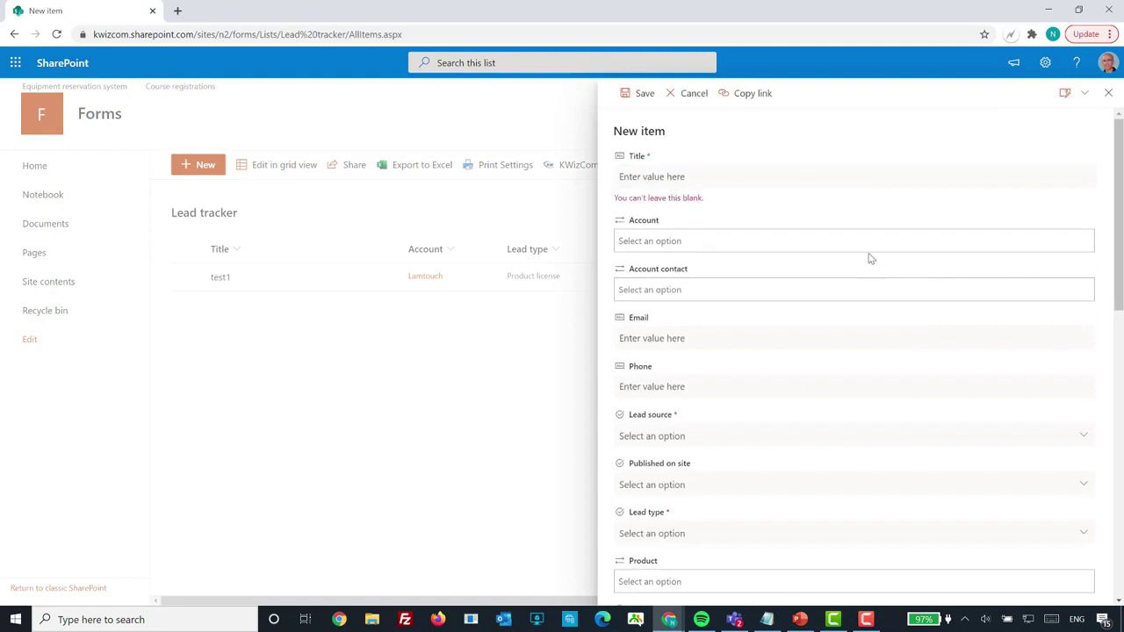
pyautogui.scroll(-5, 870, 268)
pyautogui.scroll(-8, 867, 265)
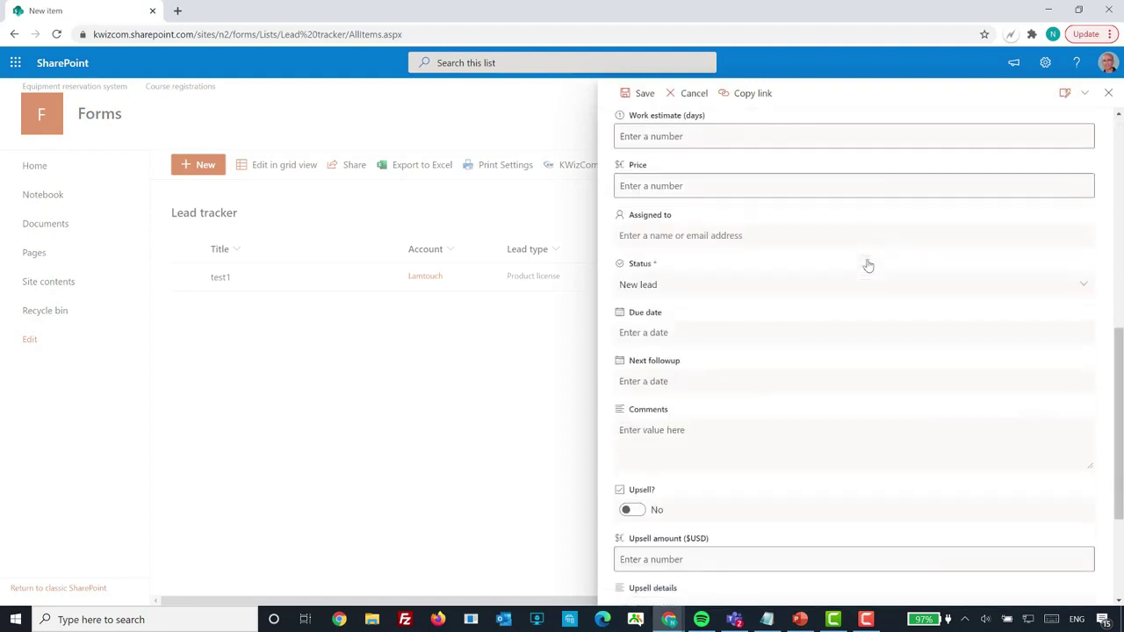
pyautogui.scroll(10, 866, 281)
pyautogui.scroll(3, 866, 292)
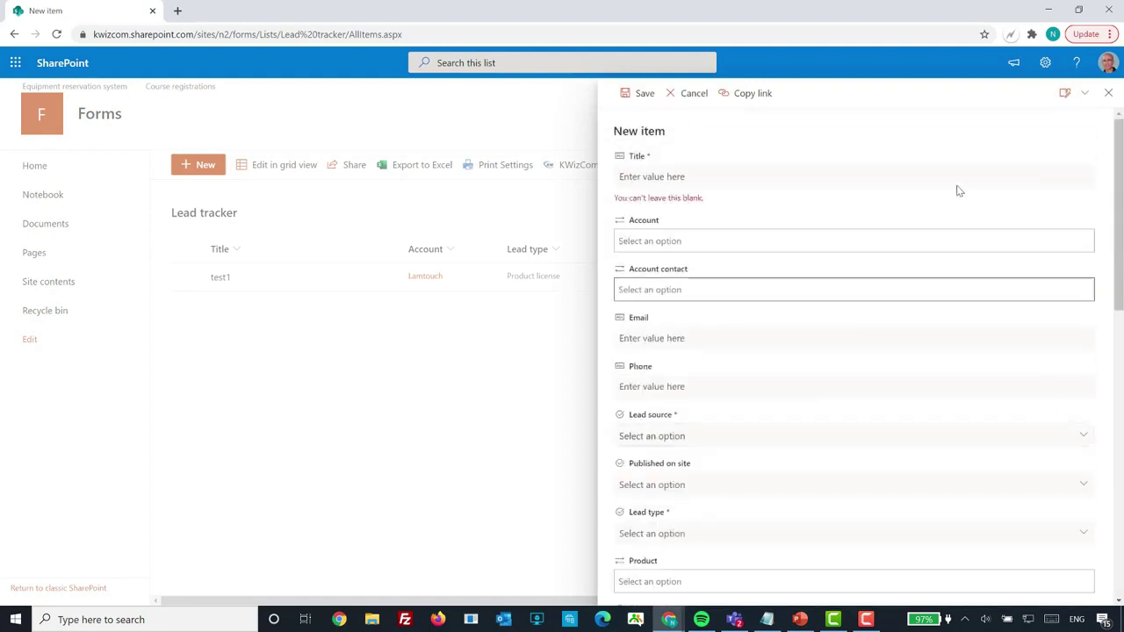
pyautogui.click(1107, 93)
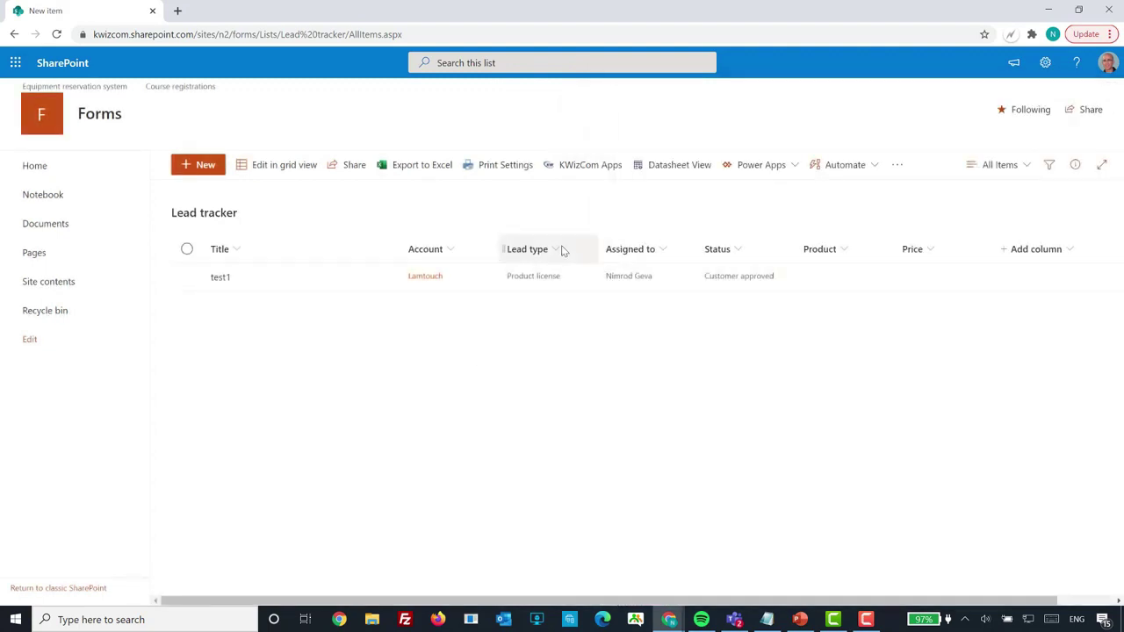
# Activate KWizCom Modern Forms for the Lead tracker list and open the Form Layout settings
pyautogui.click(575, 167)
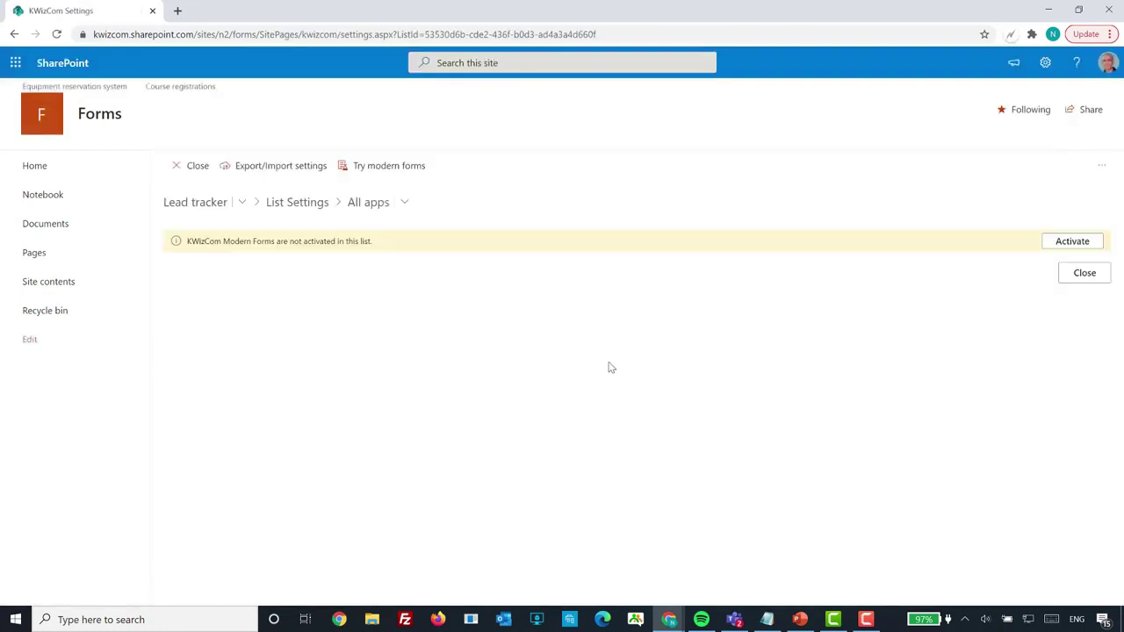
pyautogui.click(1058, 246)
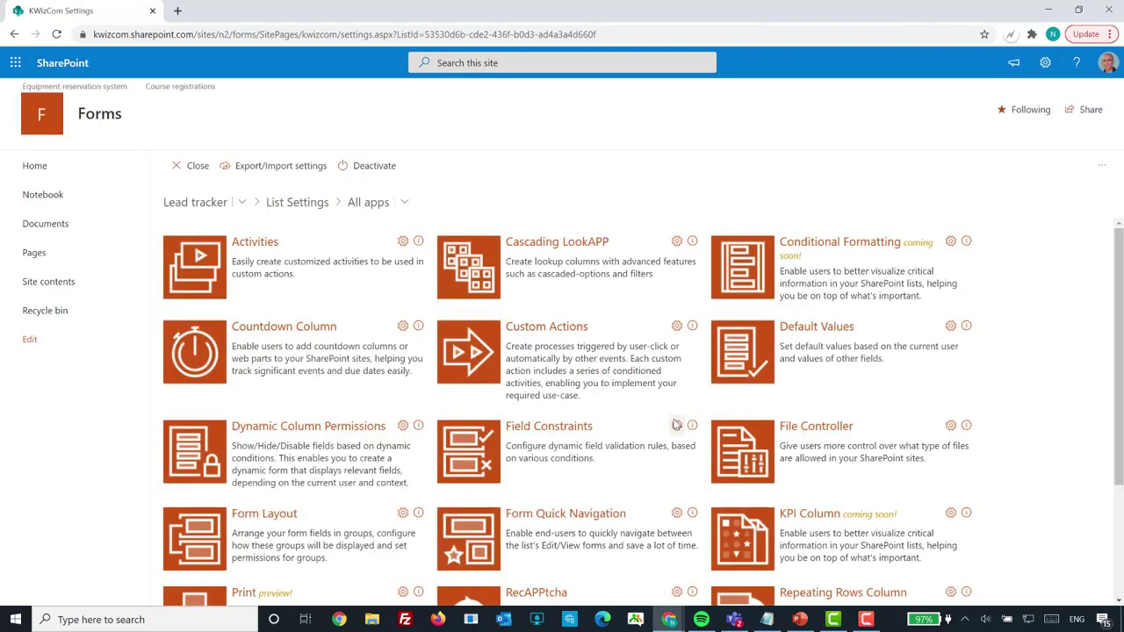
pyautogui.scroll(-3, 588, 351)
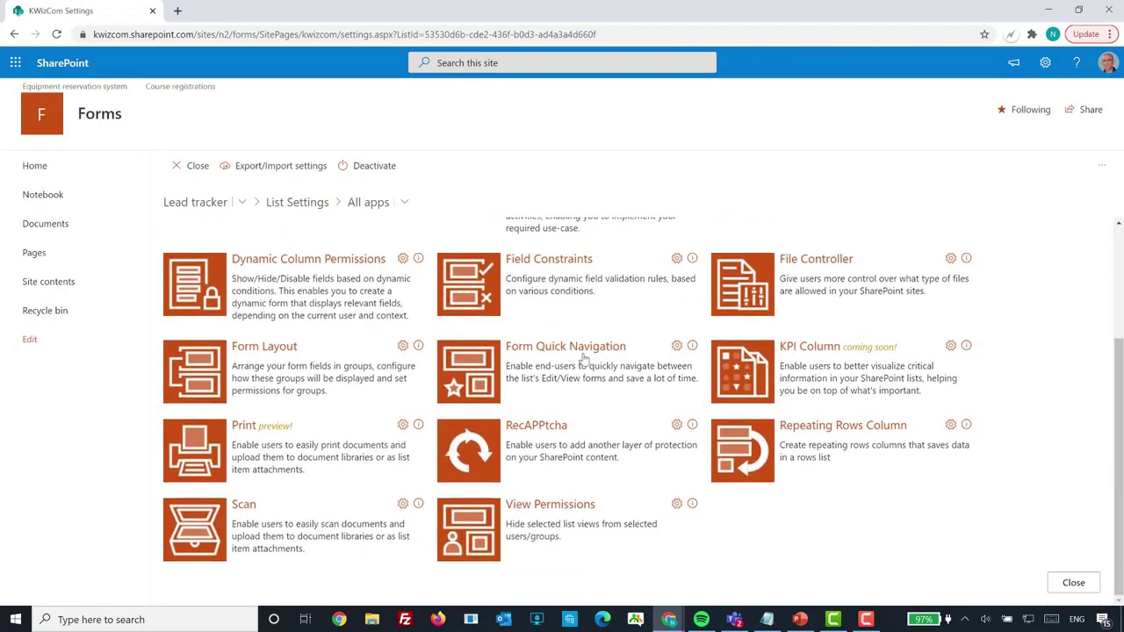
pyautogui.scroll(3, 583, 358)
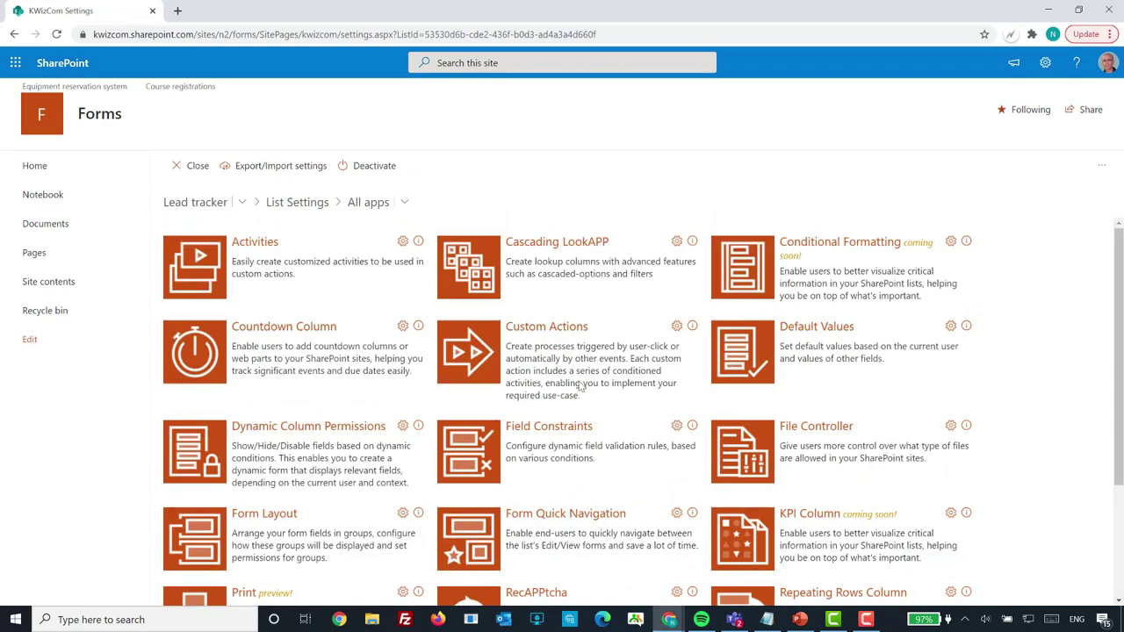
pyautogui.scroll(-3, 580, 387)
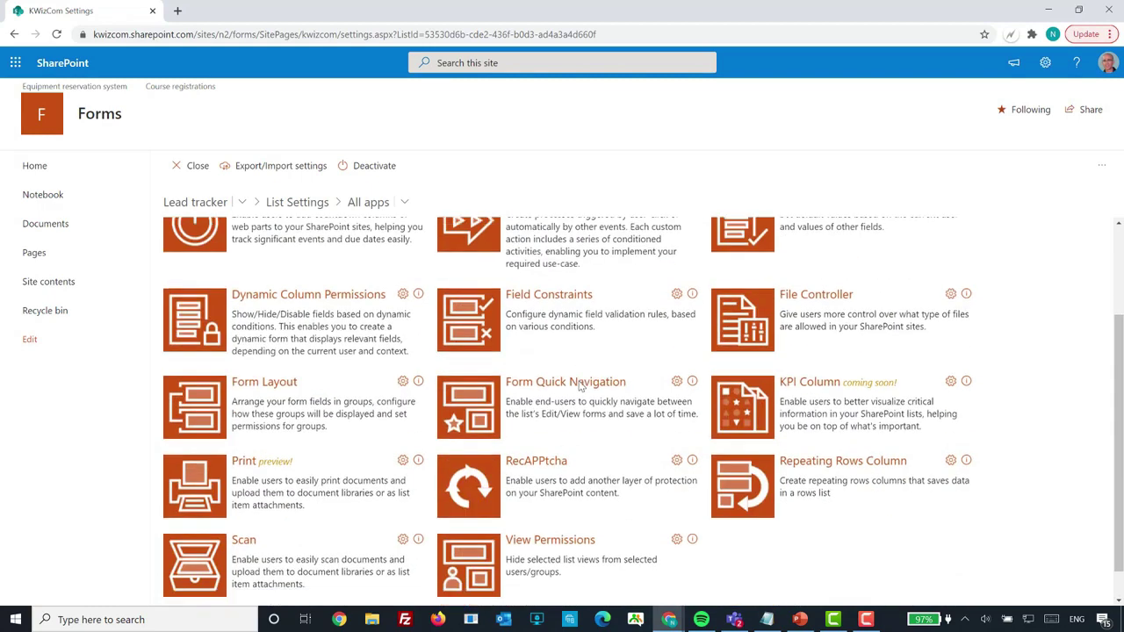
pyautogui.click(253, 385)
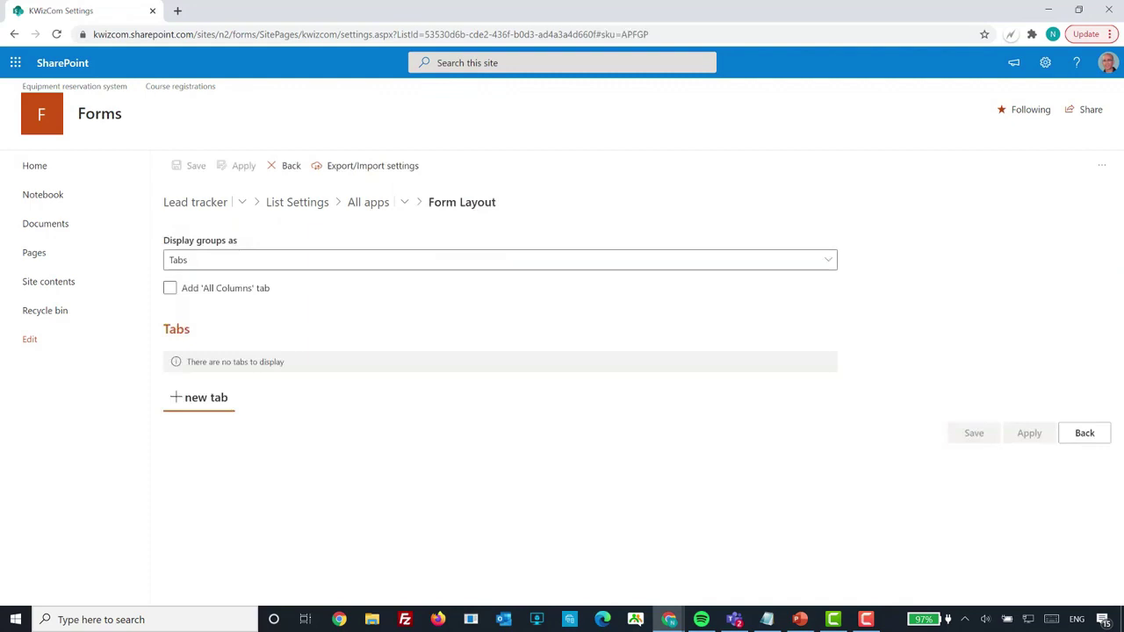
# Keep the form groups displayed as Tabs and add a tab with the group name Account details
pyautogui.click(828, 260)
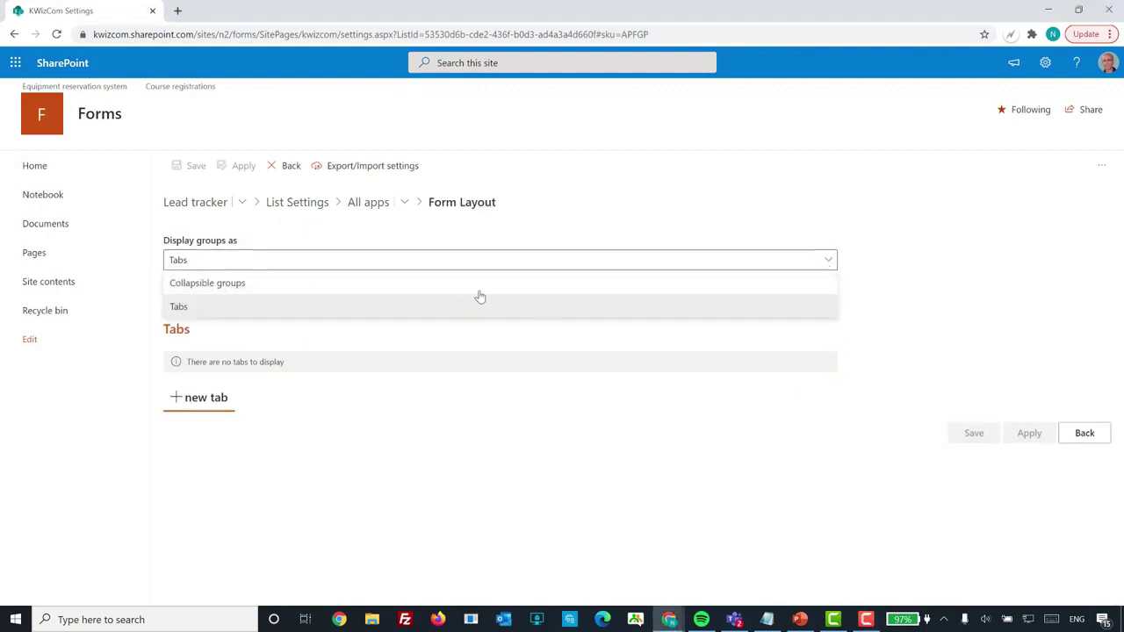
pyautogui.click(878, 316)
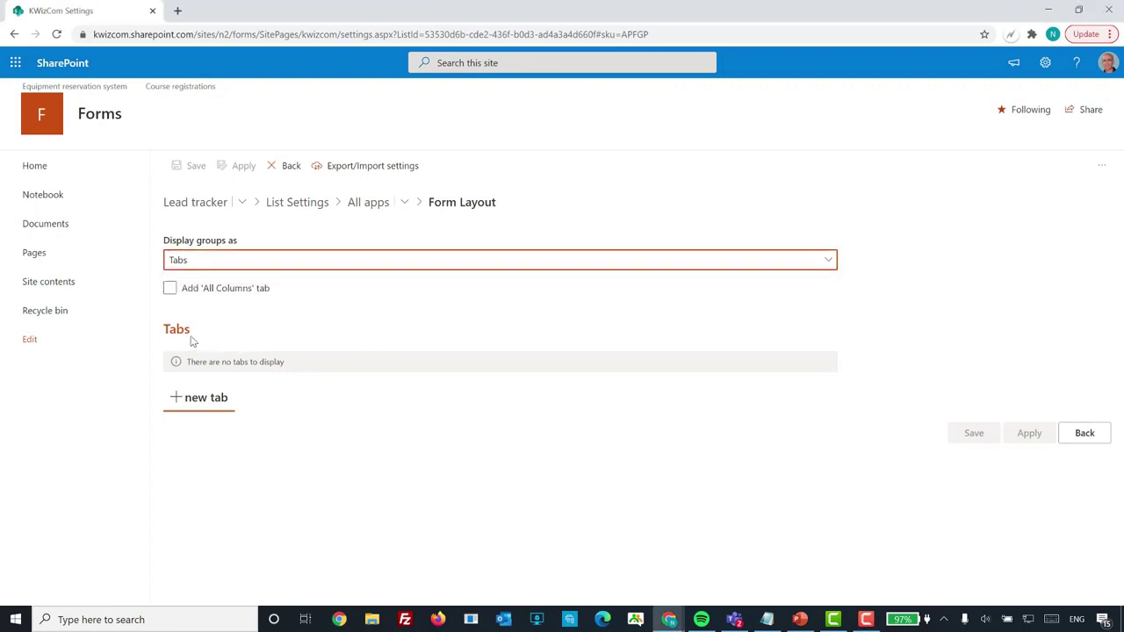
pyautogui.click(197, 400)
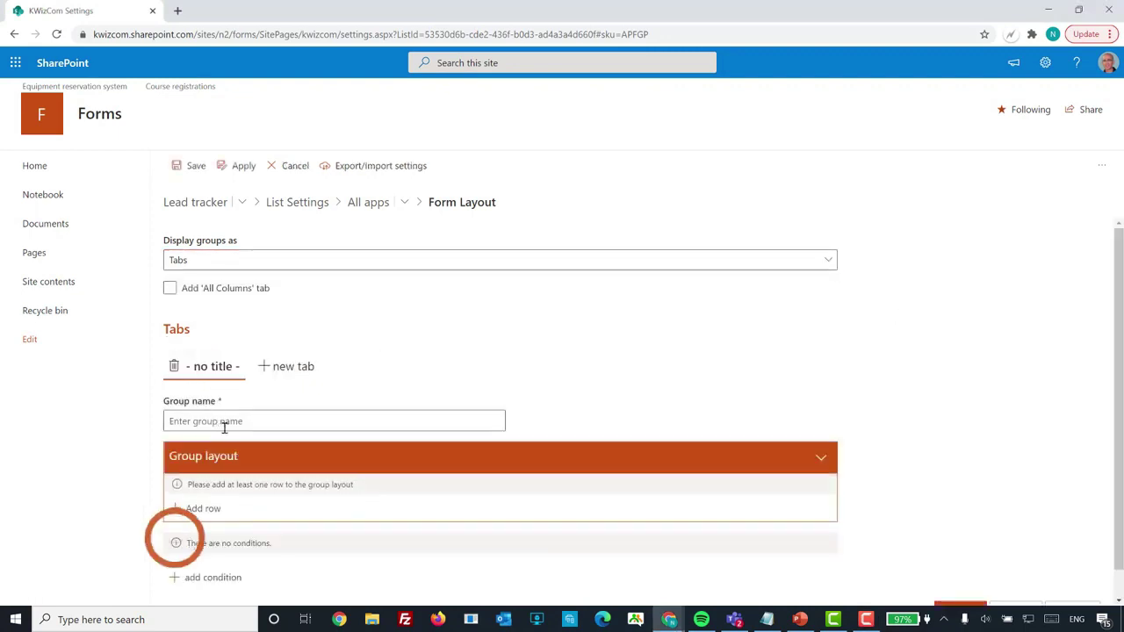
pyautogui.click(251, 422)
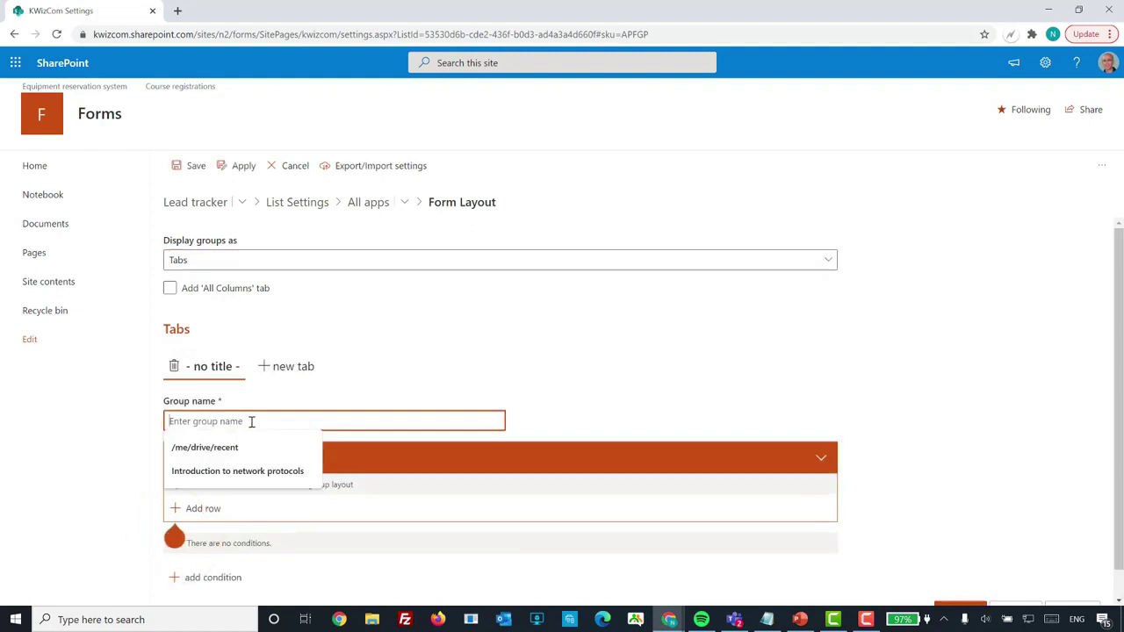
pyautogui.write('Accou')
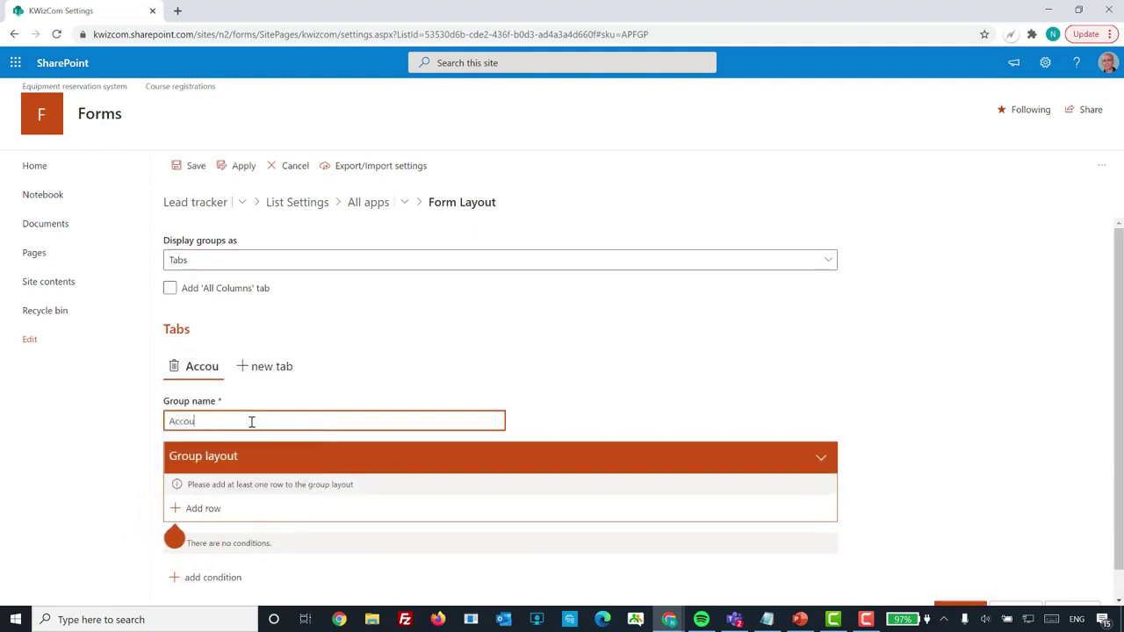
pyautogui.write('nt details')
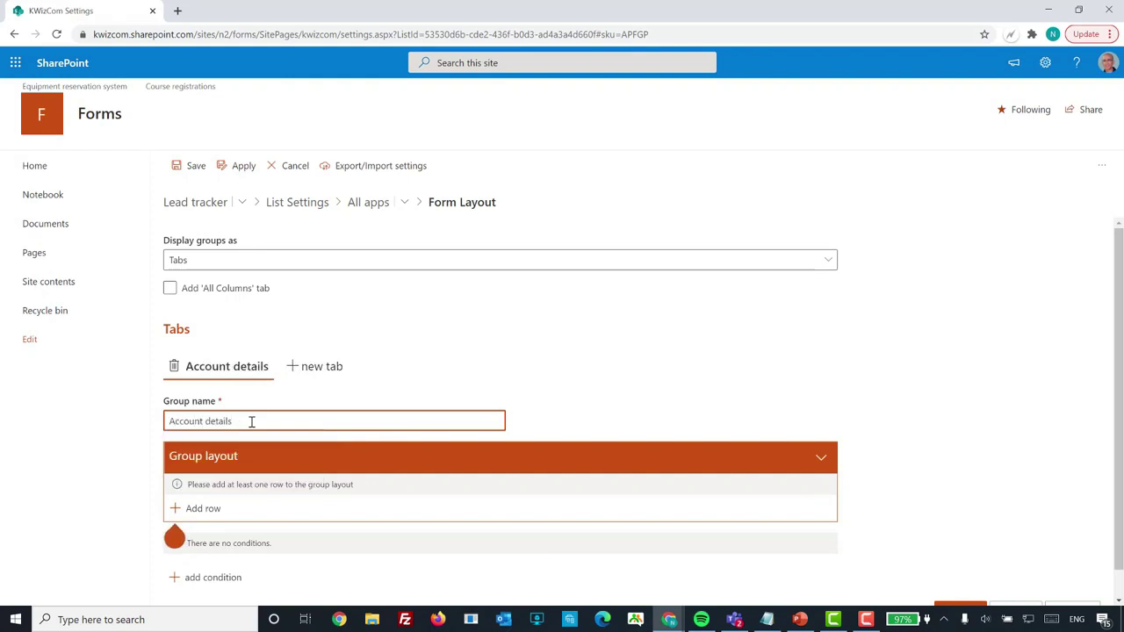
# Add a row to the Account details group layout and assign the Account column to it
pyautogui.scroll(-1, 251, 421)
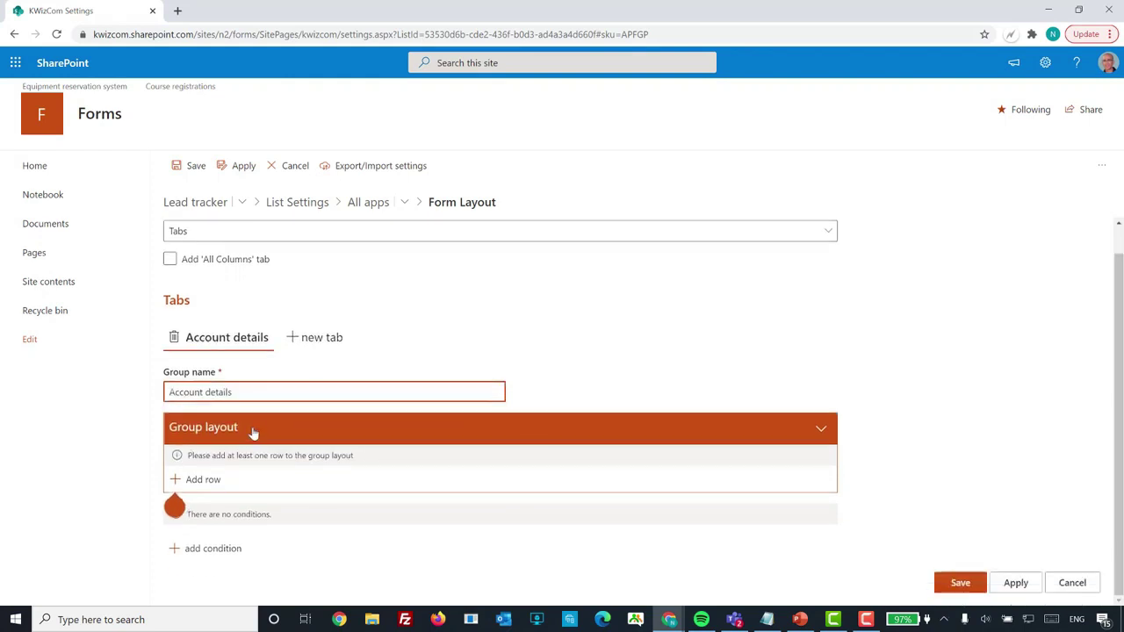
pyautogui.click(208, 484)
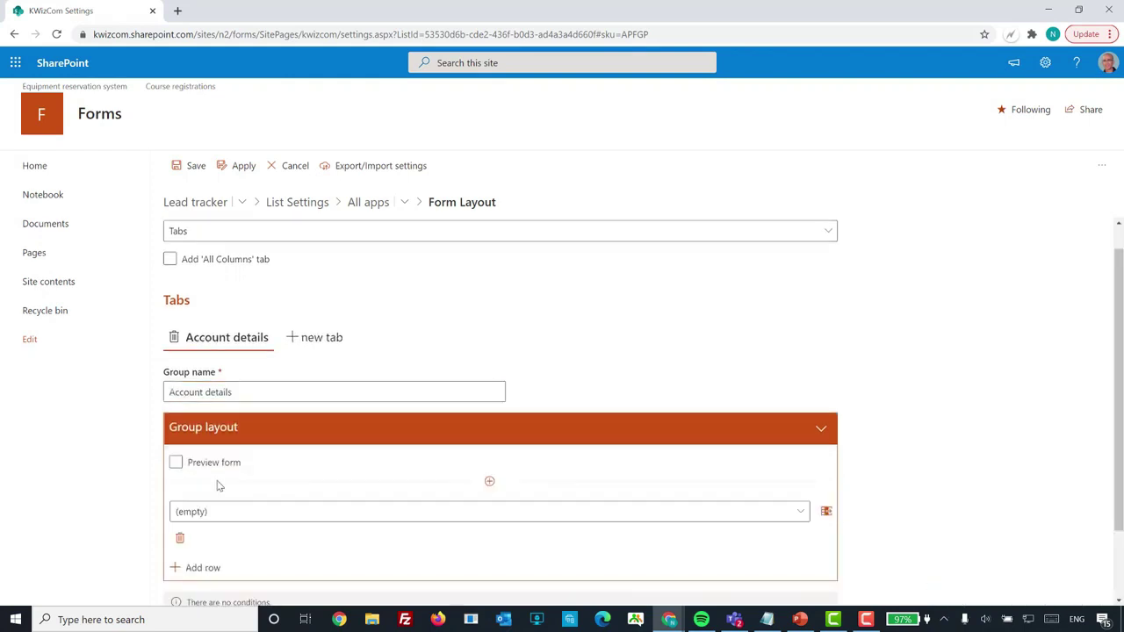
pyautogui.click(264, 512)
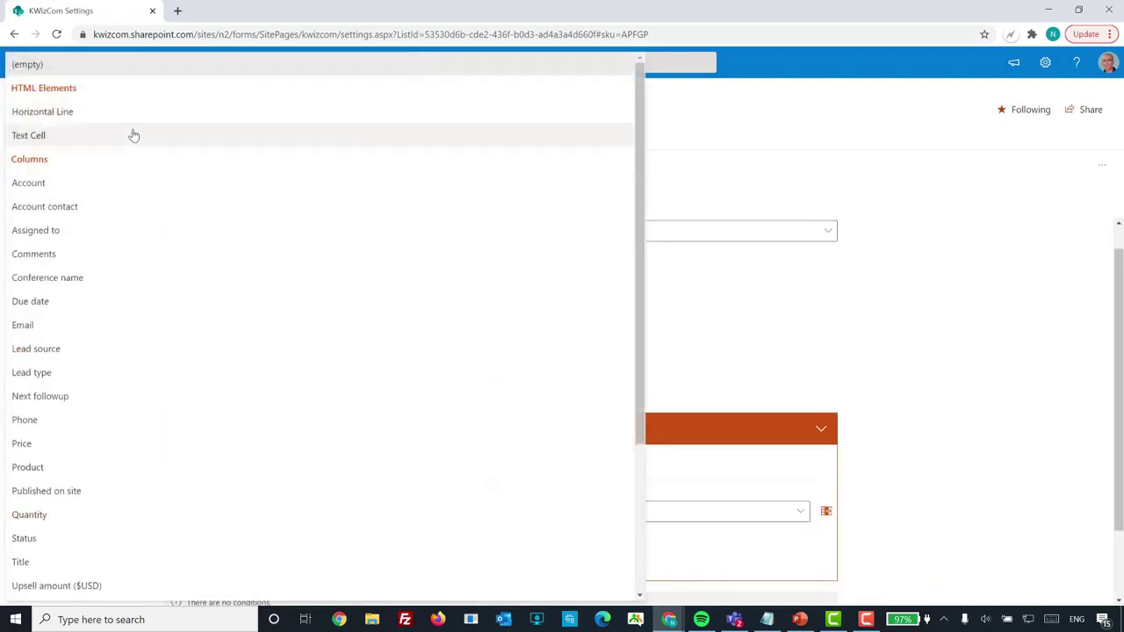
pyautogui.click(64, 186)
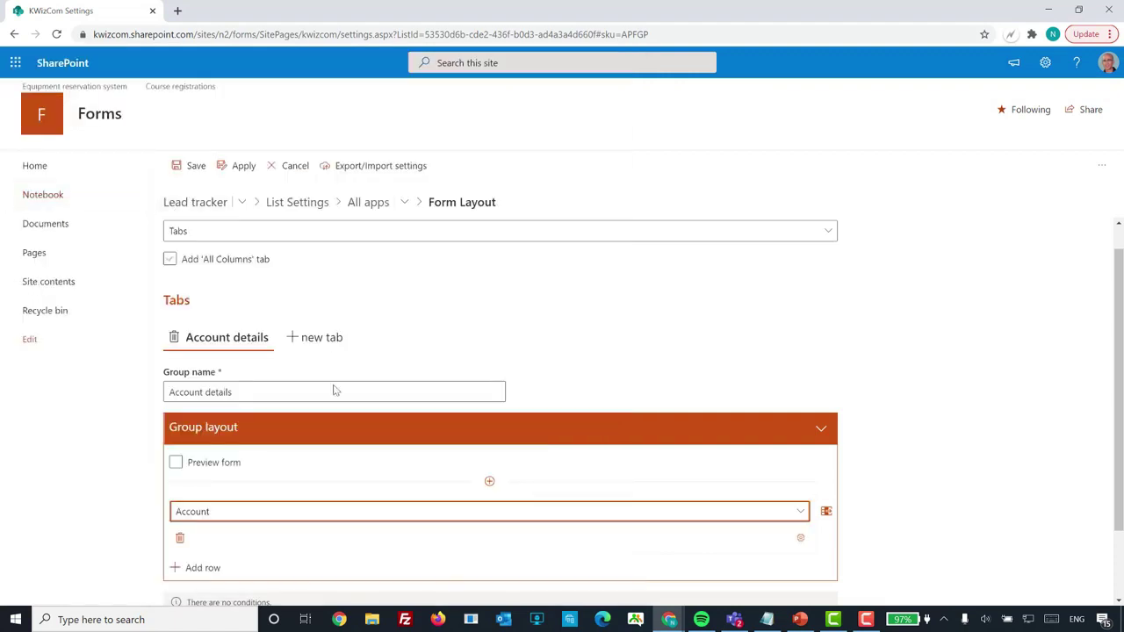
pyautogui.scroll(-2, 363, 464)
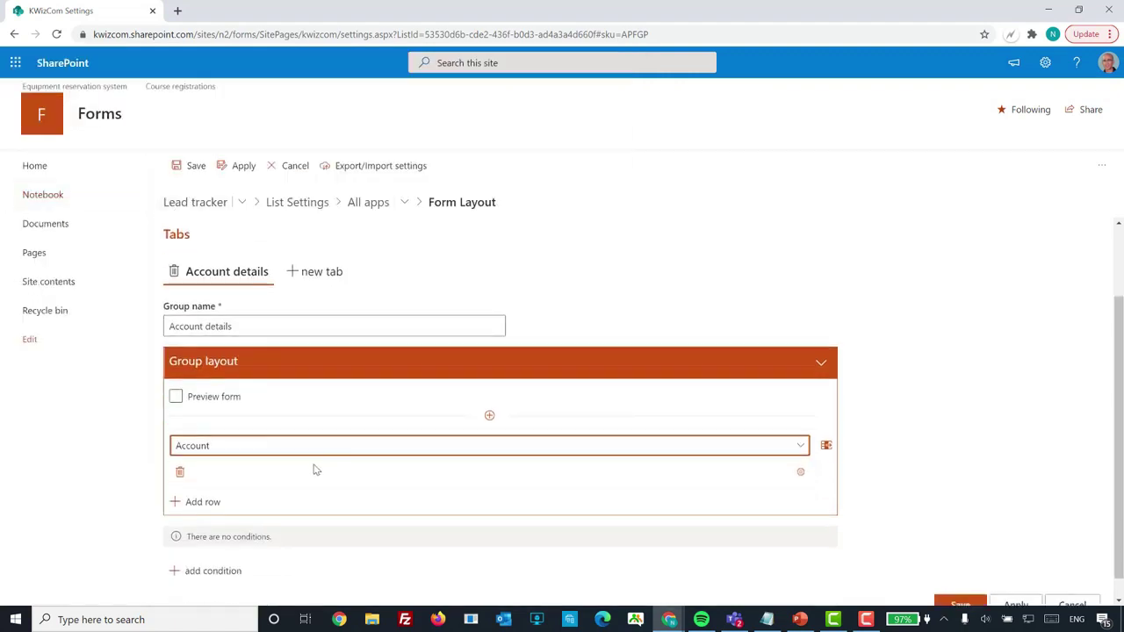
pyautogui.click(211, 501)
pyautogui.click(236, 536)
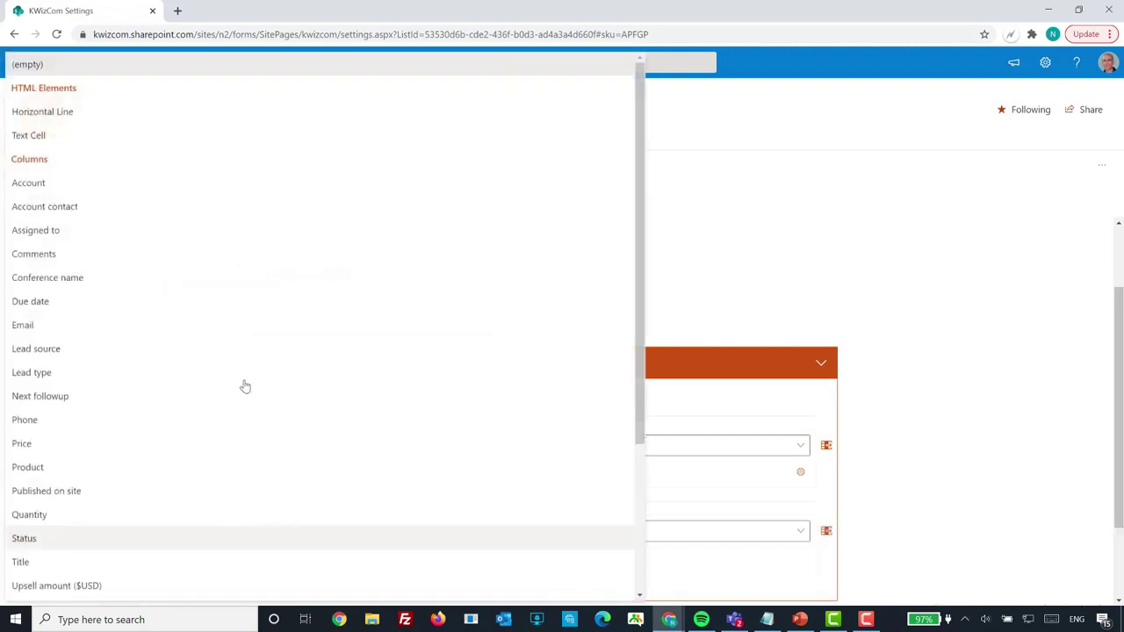
pyautogui.click(106, 209)
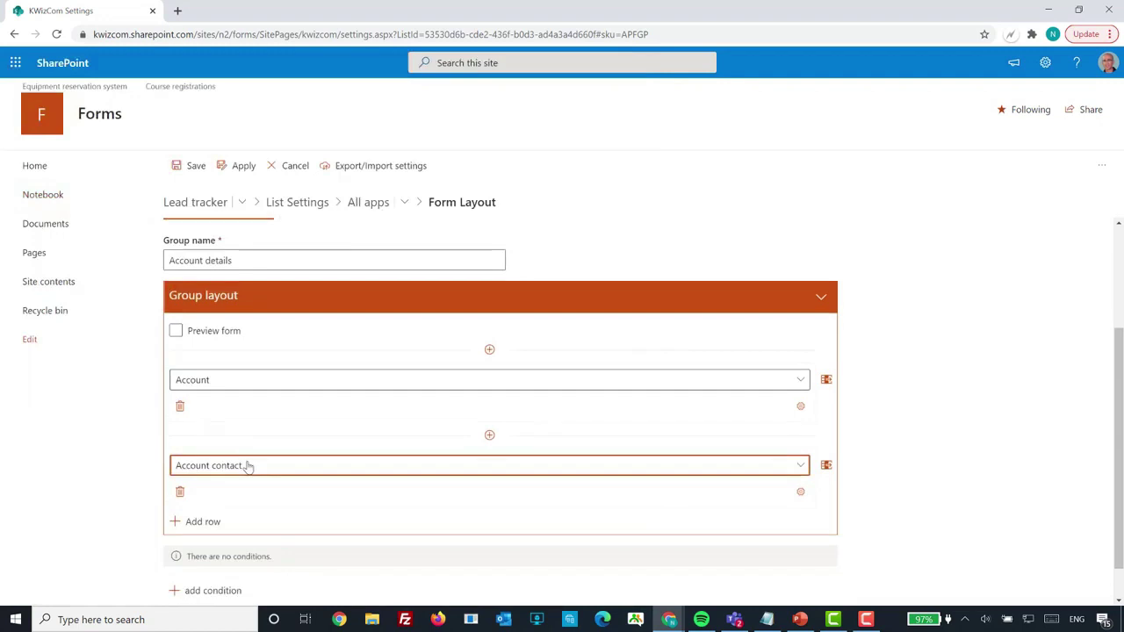
pyautogui.click(180, 492)
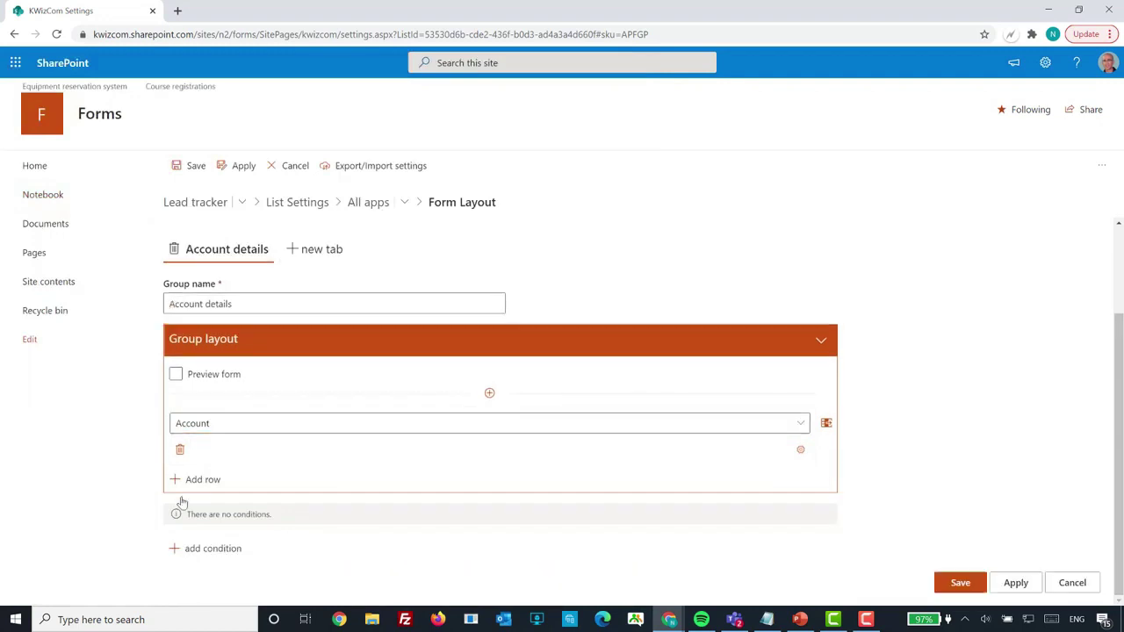
# Add a second cell to the Account row and assign the Account contact column to it
pyautogui.click(826, 425)
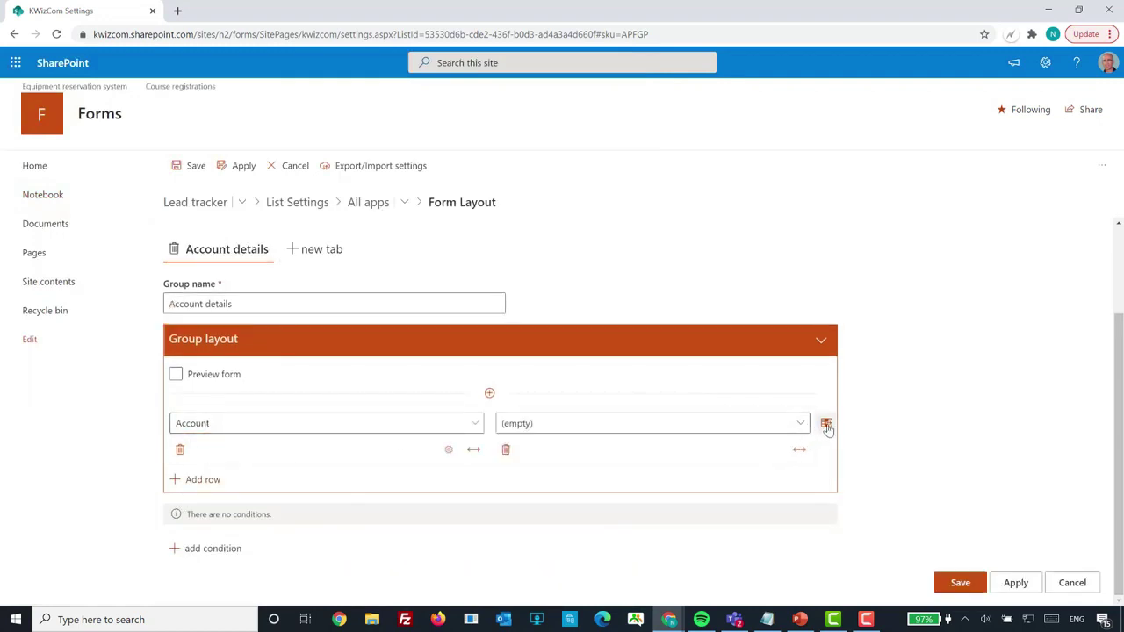
pyautogui.click(667, 425)
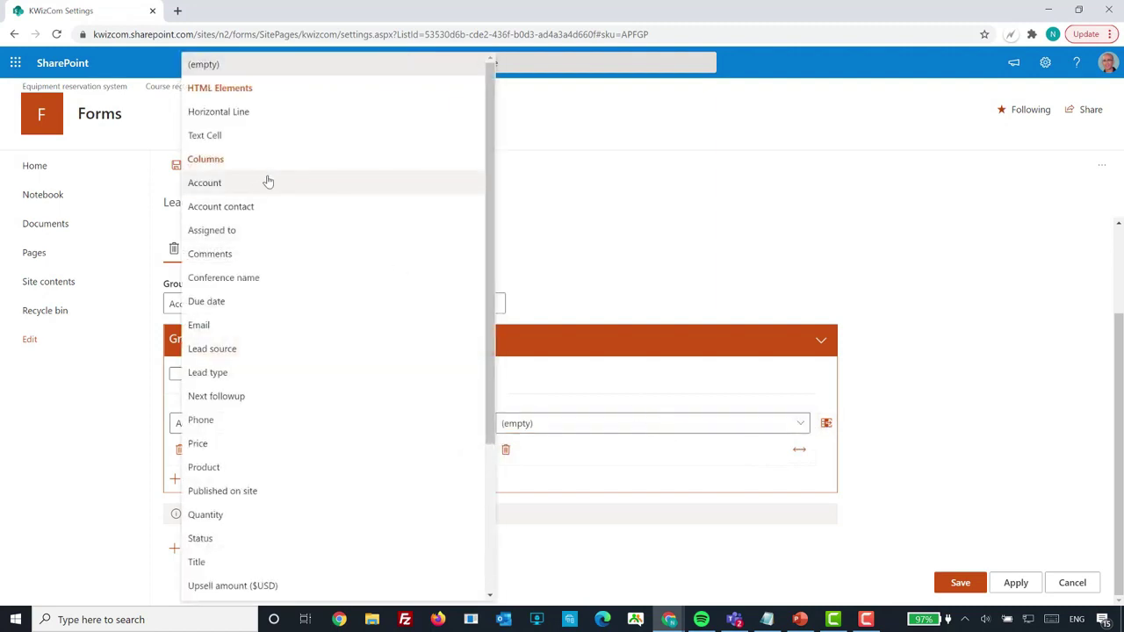
pyautogui.click(254, 208)
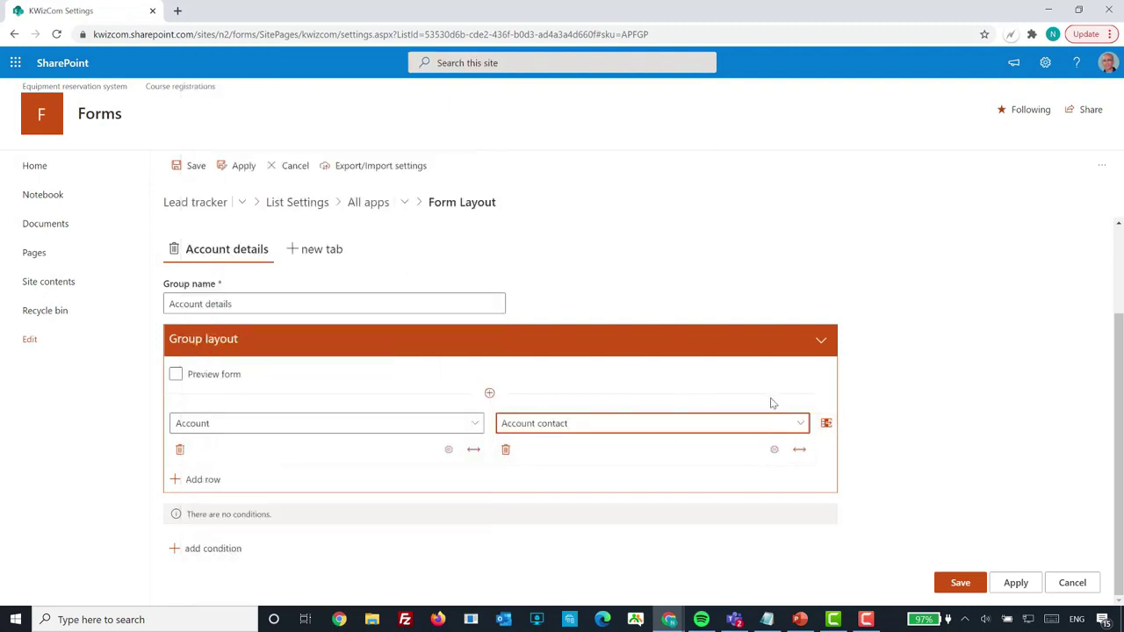
# Try out a third cell in the Account row and a double-width Account cell, reverting both layout changes
pyautogui.click(825, 424)
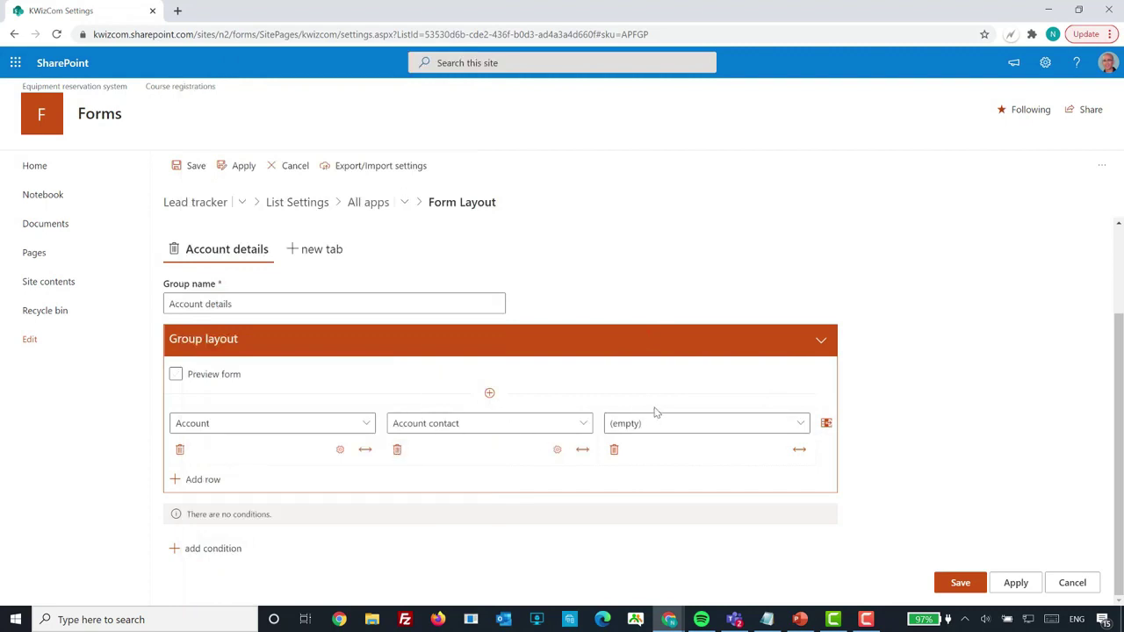
pyautogui.click(614, 450)
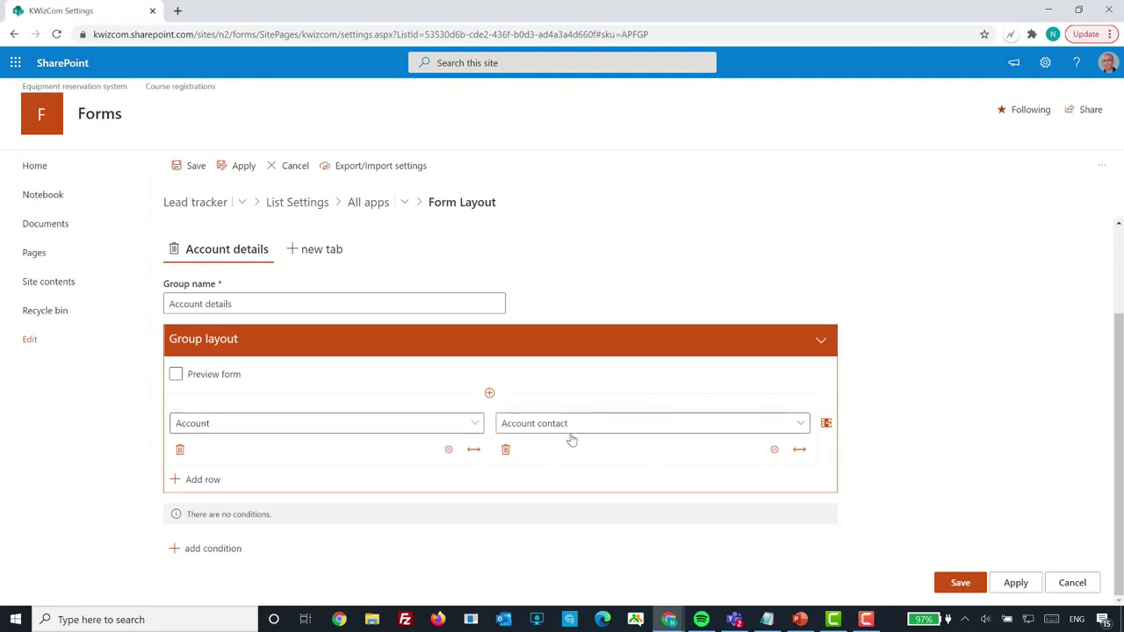
pyautogui.click(473, 451)
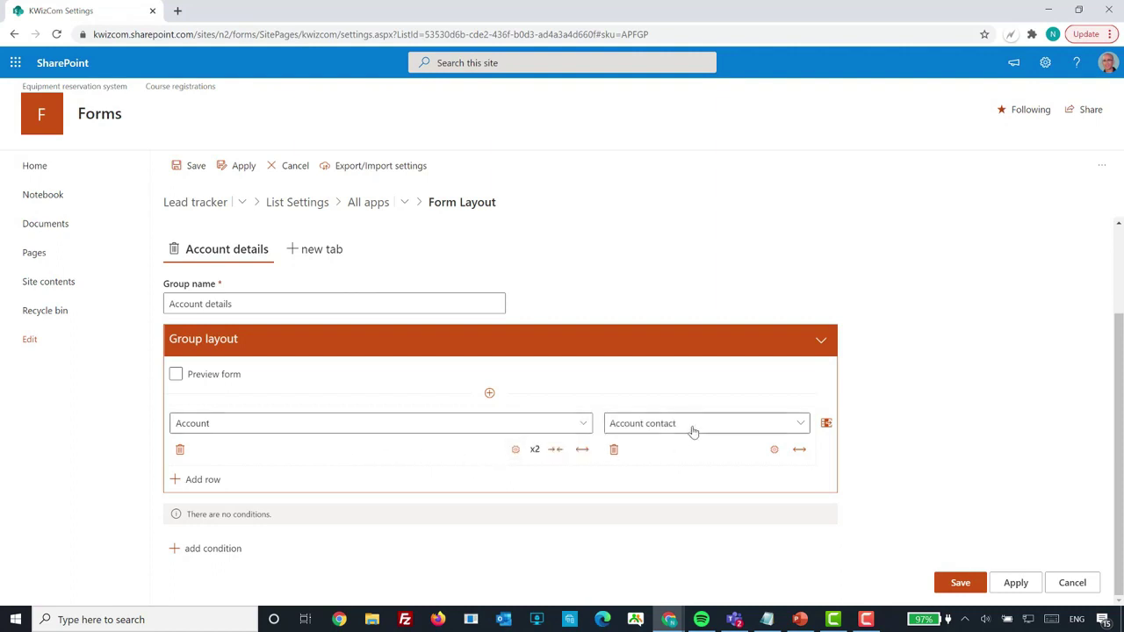
pyautogui.click(553, 451)
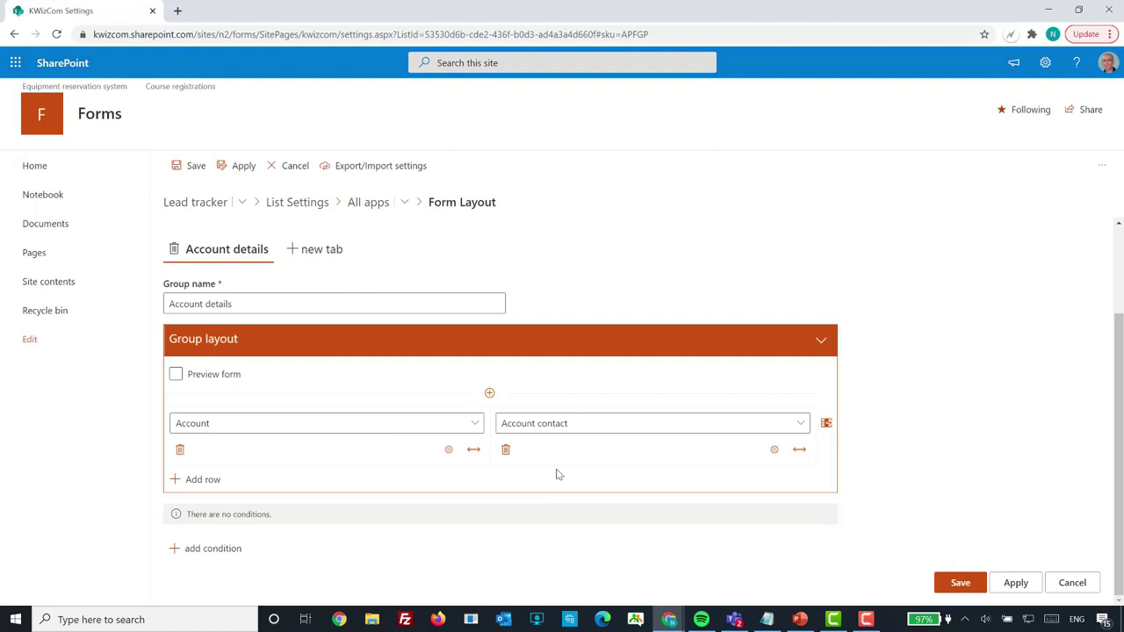
# Add a second two-cell row to the Account details layout, leaving its first cell empty and assigning Email to the second
pyautogui.click(203, 480)
pyautogui.click(358, 510)
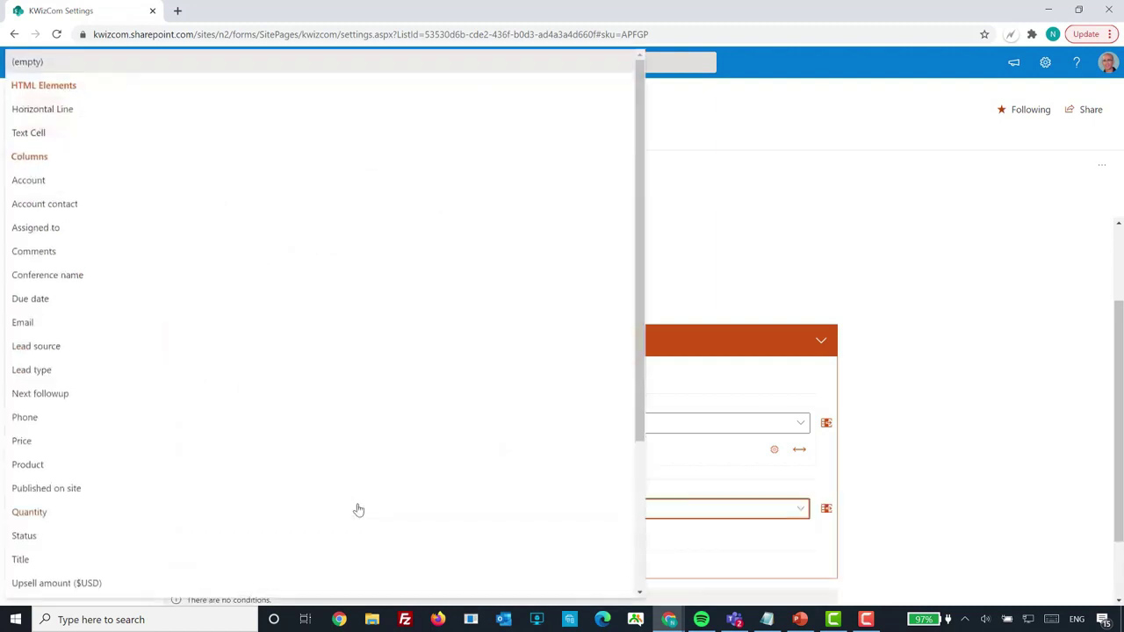
pyautogui.click(790, 262)
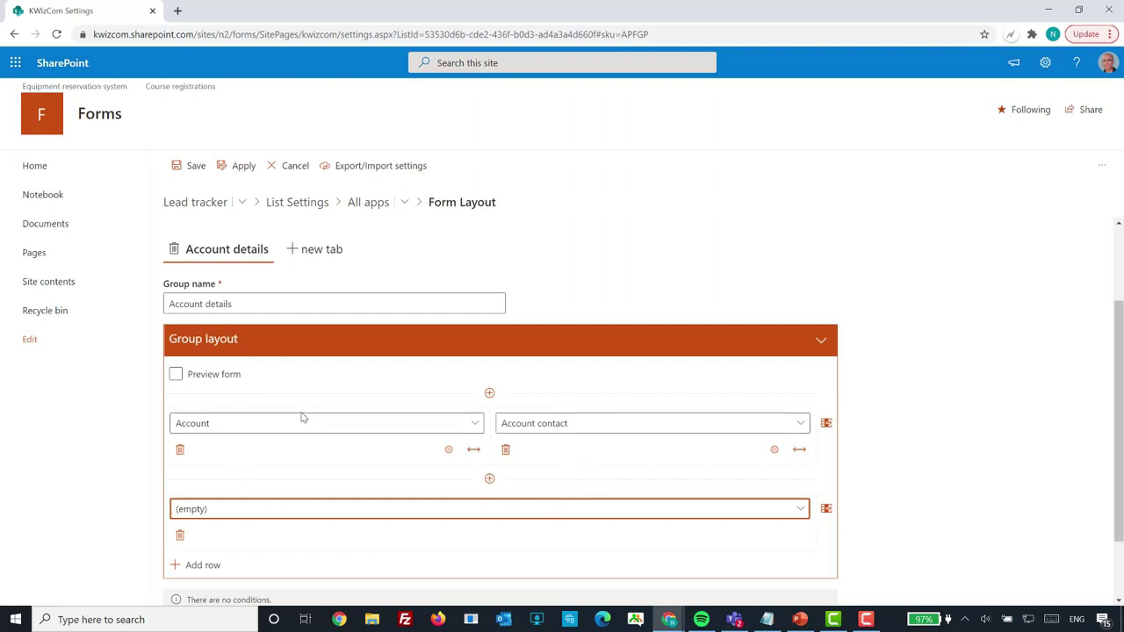
pyautogui.click(825, 508)
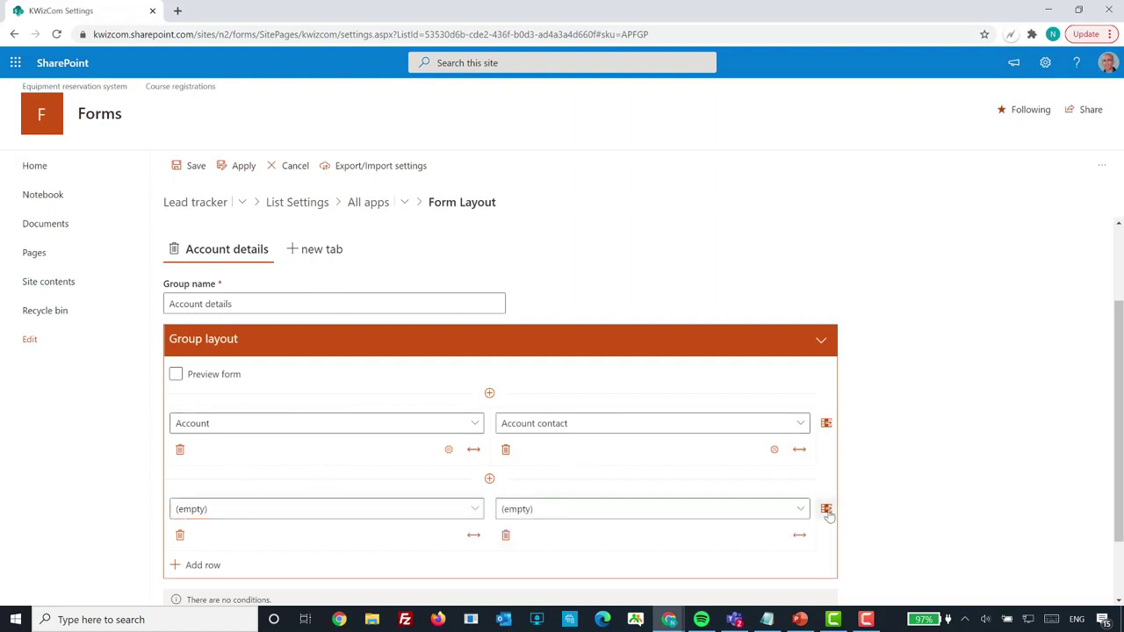
pyautogui.click(572, 510)
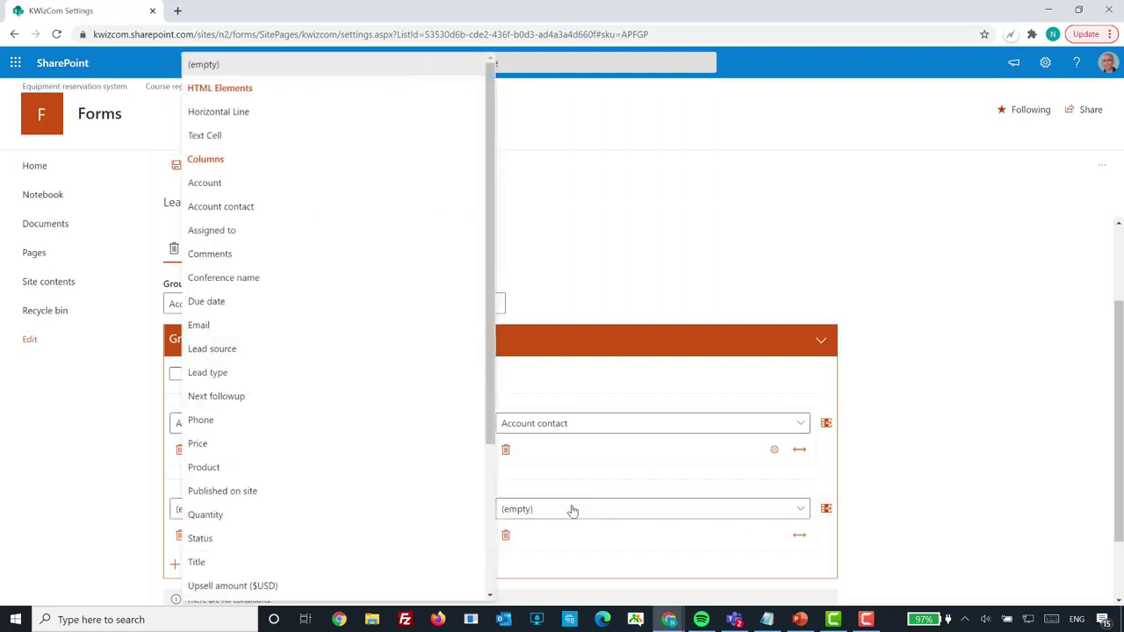
pyautogui.click(271, 327)
# Add a third cell to the Email row and assign the Phone column to it
pyautogui.click(825, 509)
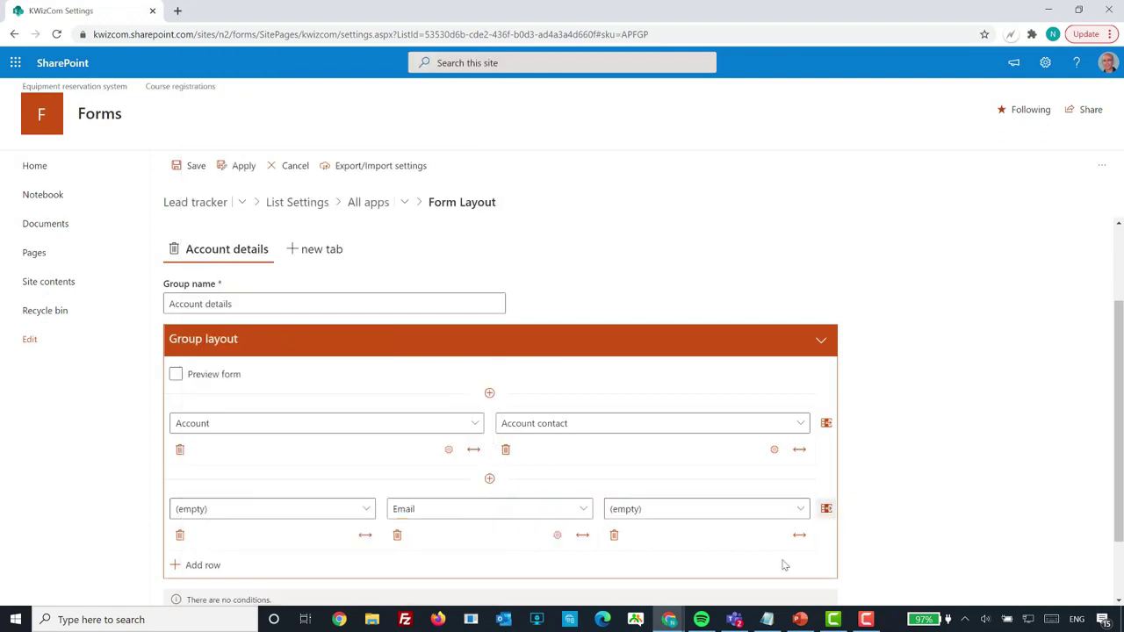
pyautogui.click(640, 509)
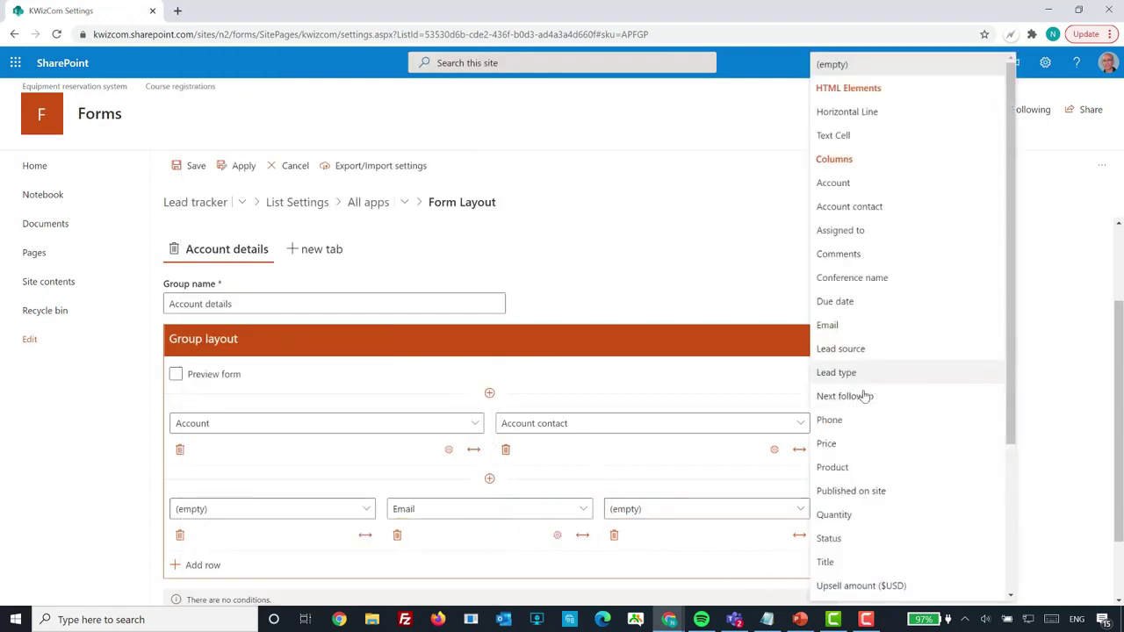
pyautogui.click(848, 422)
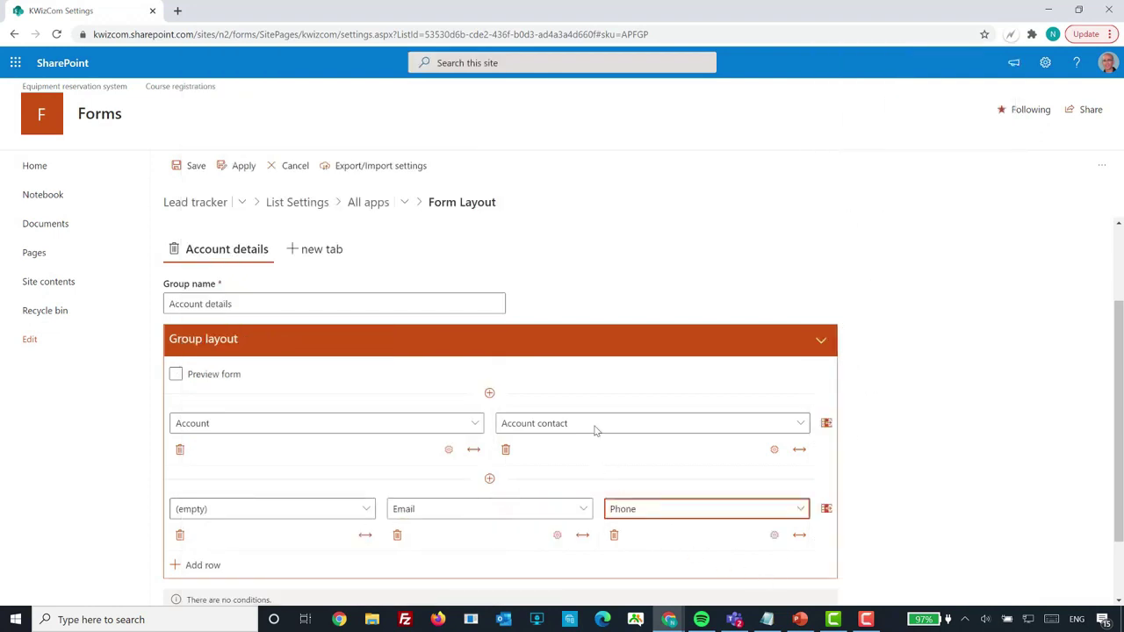
# Widen the empty cell before Email to double width (x2) and apply the form layout changes
pyautogui.click(365, 536)
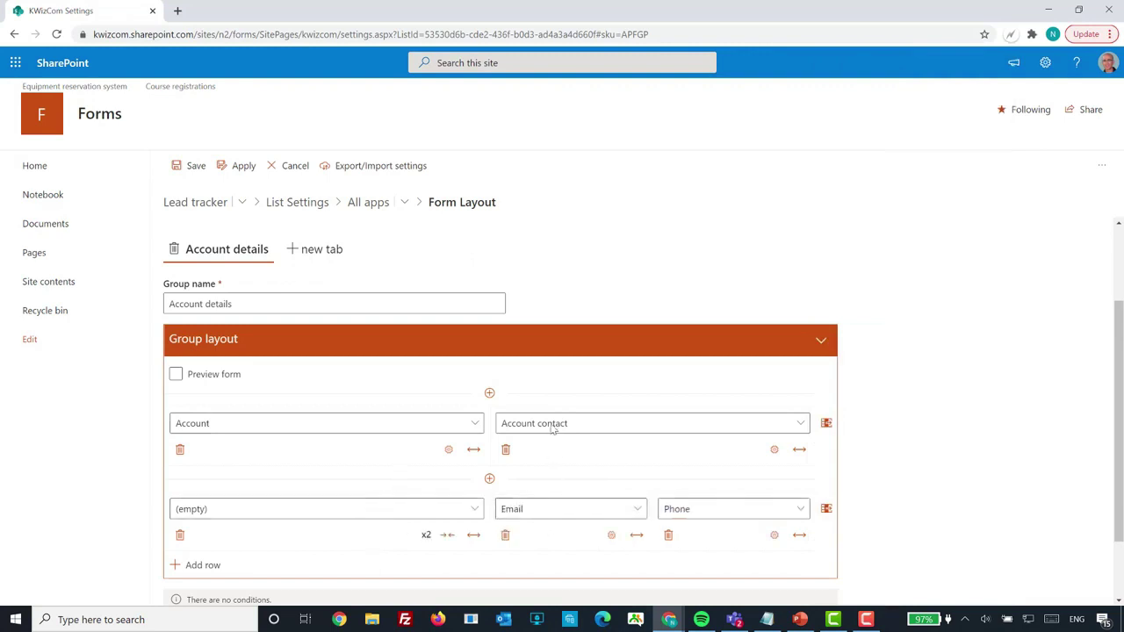
pyautogui.scroll(-1, 917, 440)
pyautogui.scroll(-1, 918, 440)
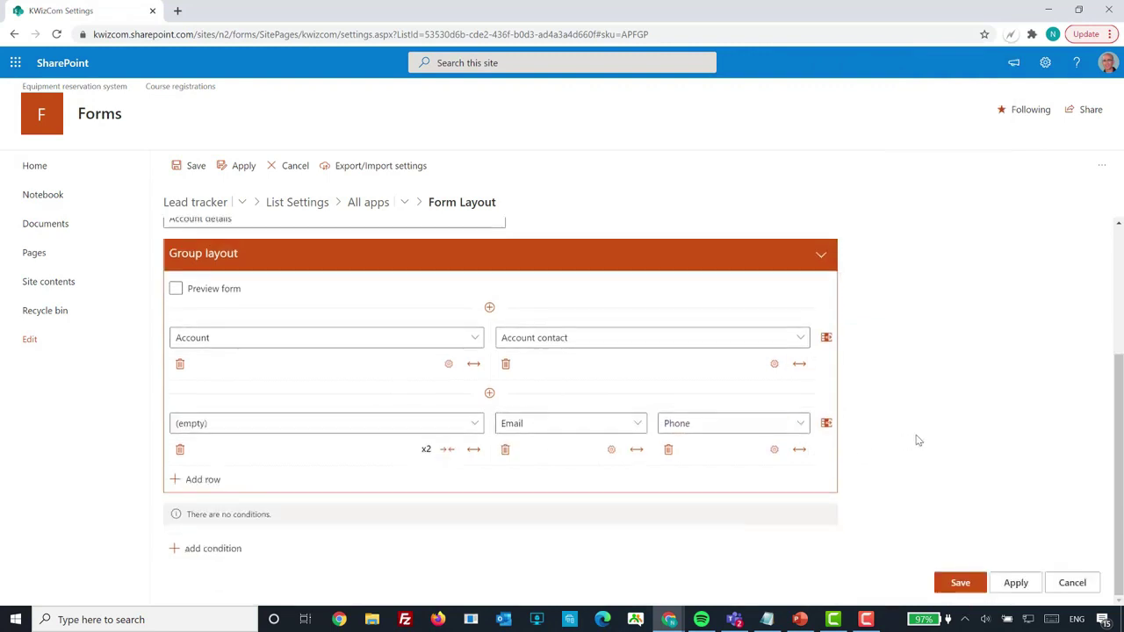
pyautogui.click(1015, 582)
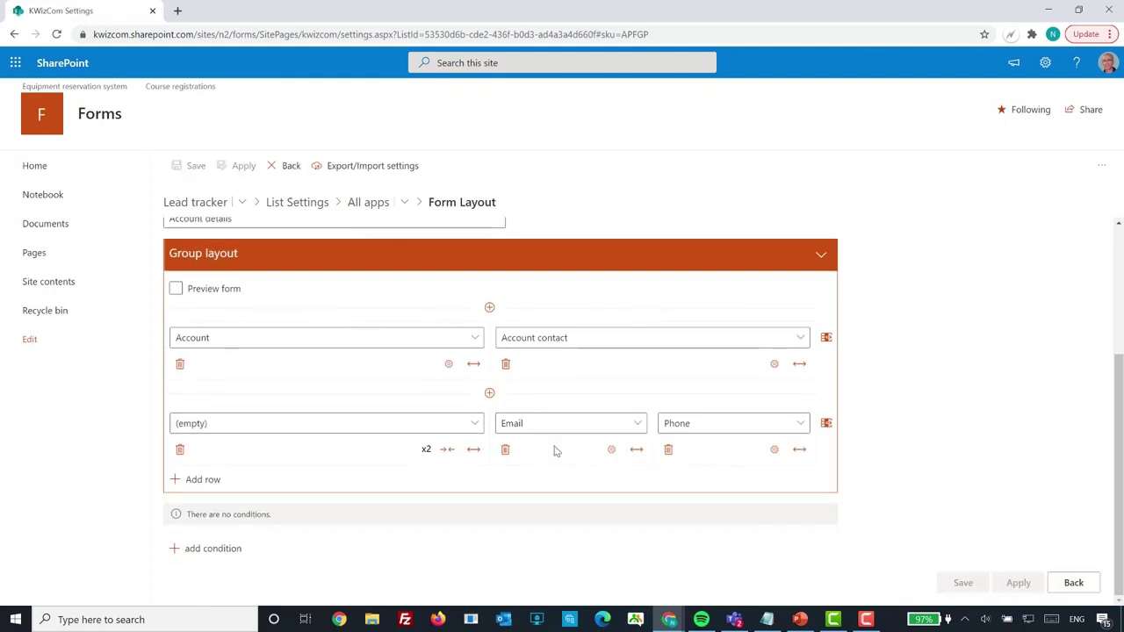
# Add a second tab with the group name Lead details
pyautogui.scroll(2, 356, 383)
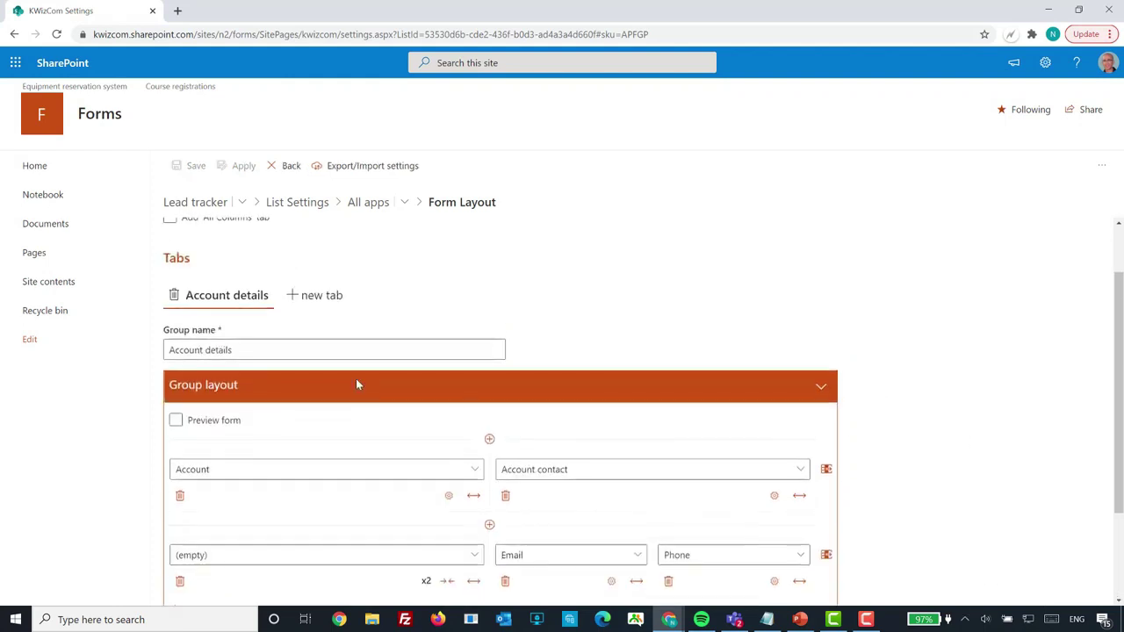
pyautogui.click(323, 303)
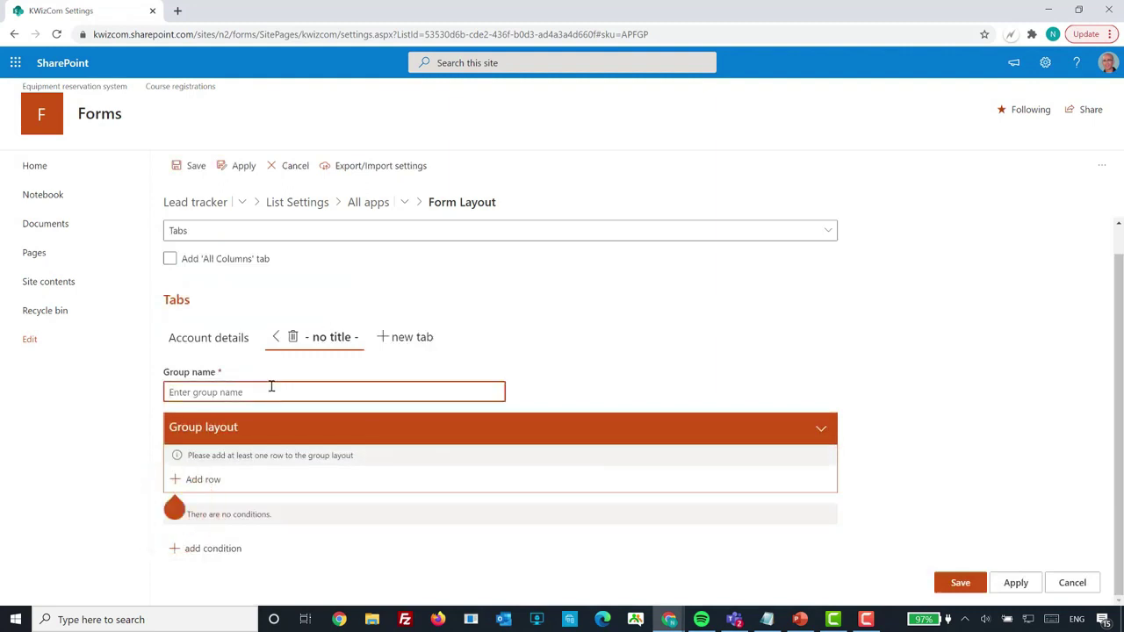
pyautogui.write('Lea')
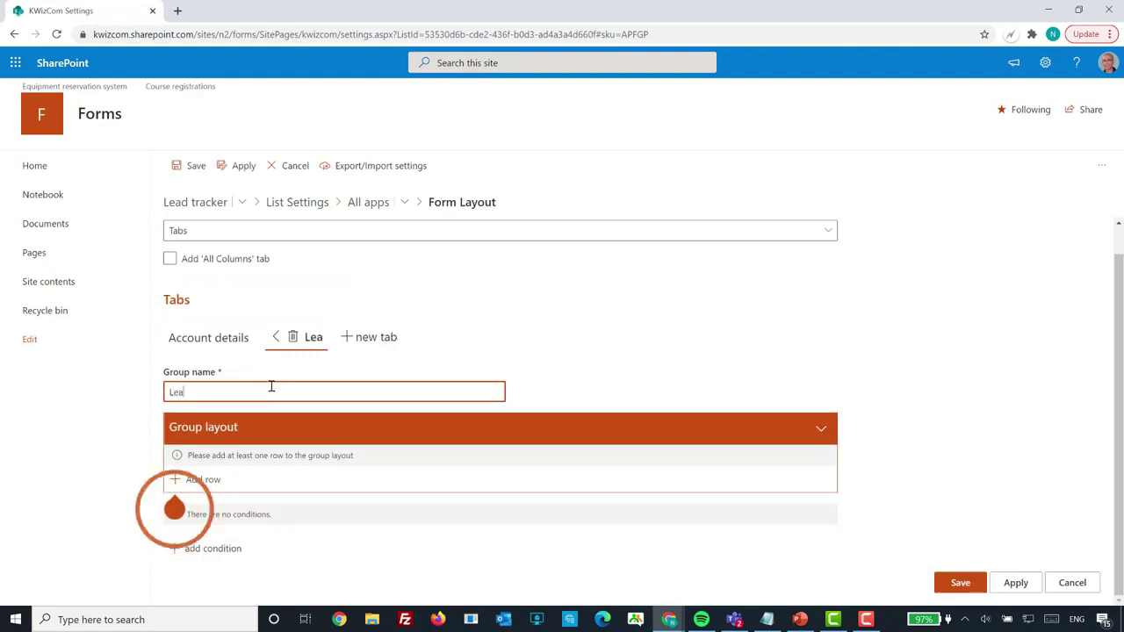
pyautogui.write('d details')
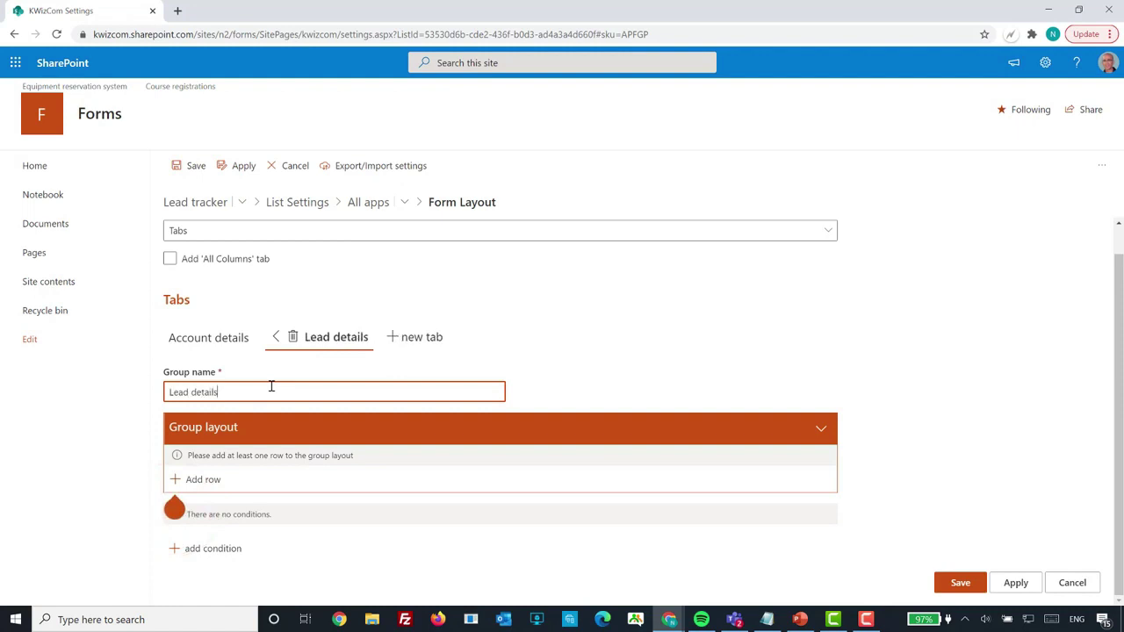
# Add a two-cell row to the Lead details layout with the Lead source and Published on site columns
pyautogui.click(209, 483)
pyautogui.scroll(-1, 582, 351)
pyautogui.click(537, 422)
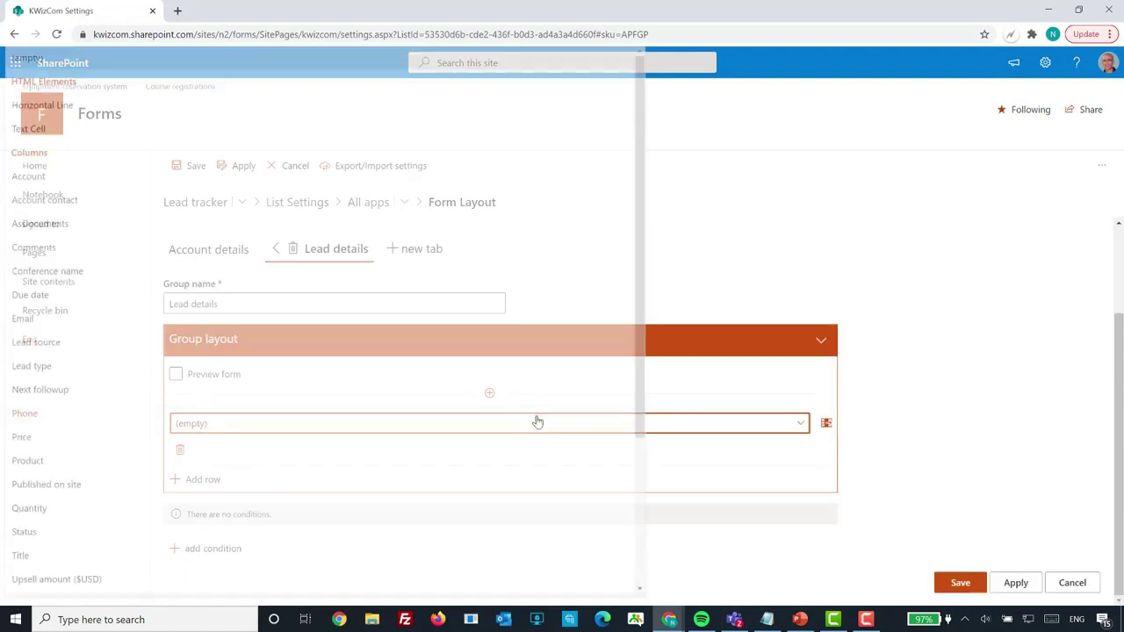
pyautogui.click(214, 347)
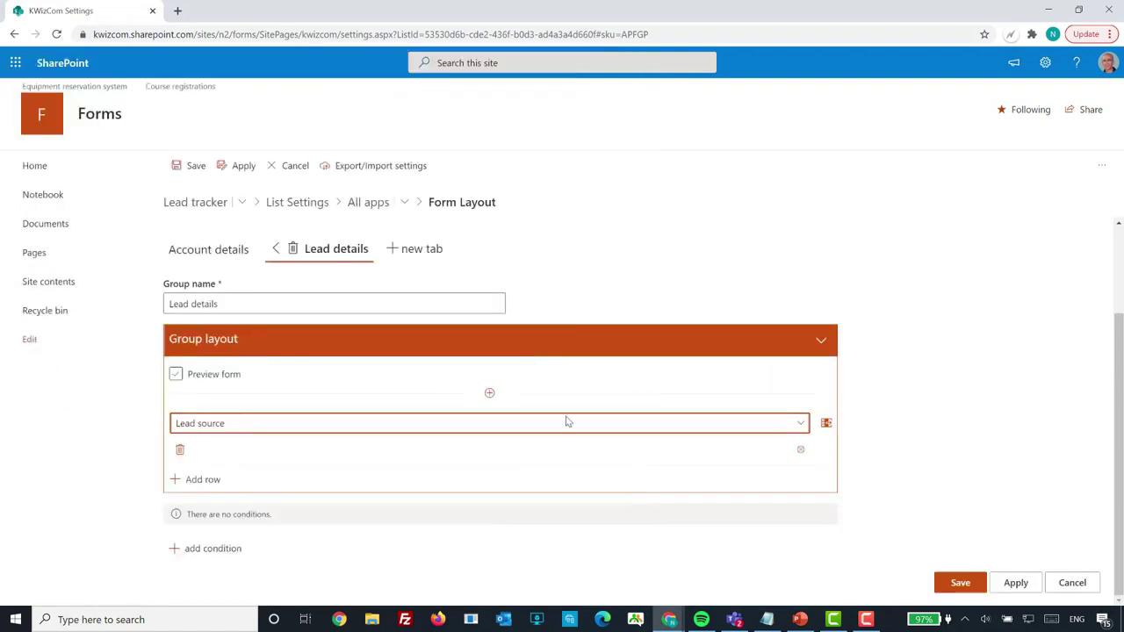
pyautogui.click(825, 422)
pyautogui.click(760, 425)
pyautogui.click(240, 492)
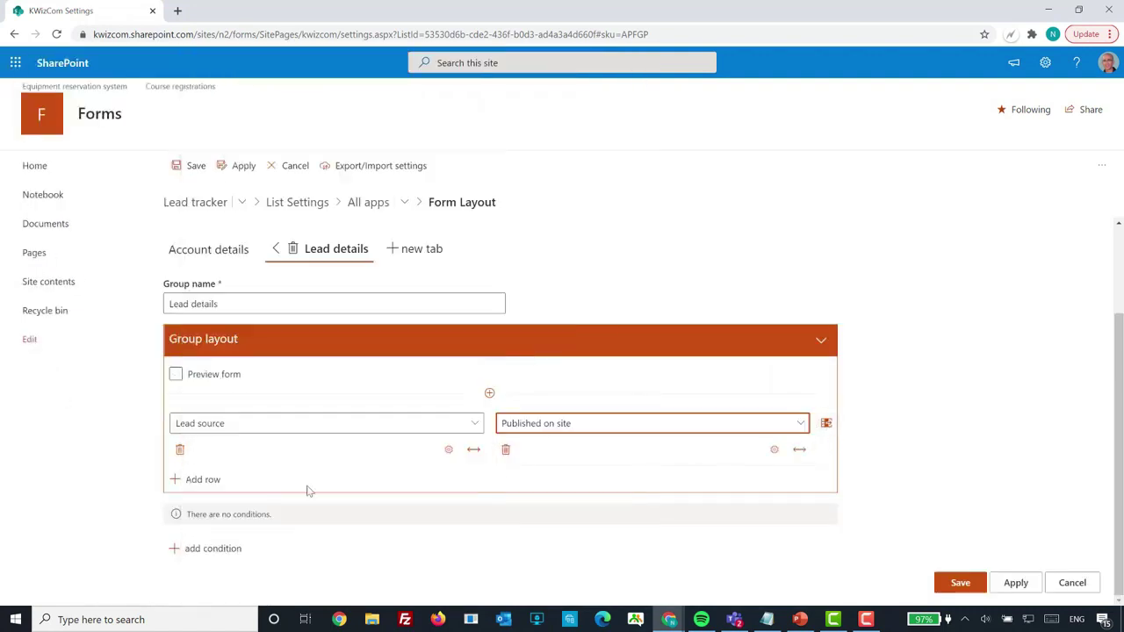
# Add a second row to the Lead details layout with the Lead type and Product columns side by side
pyautogui.click(174, 480)
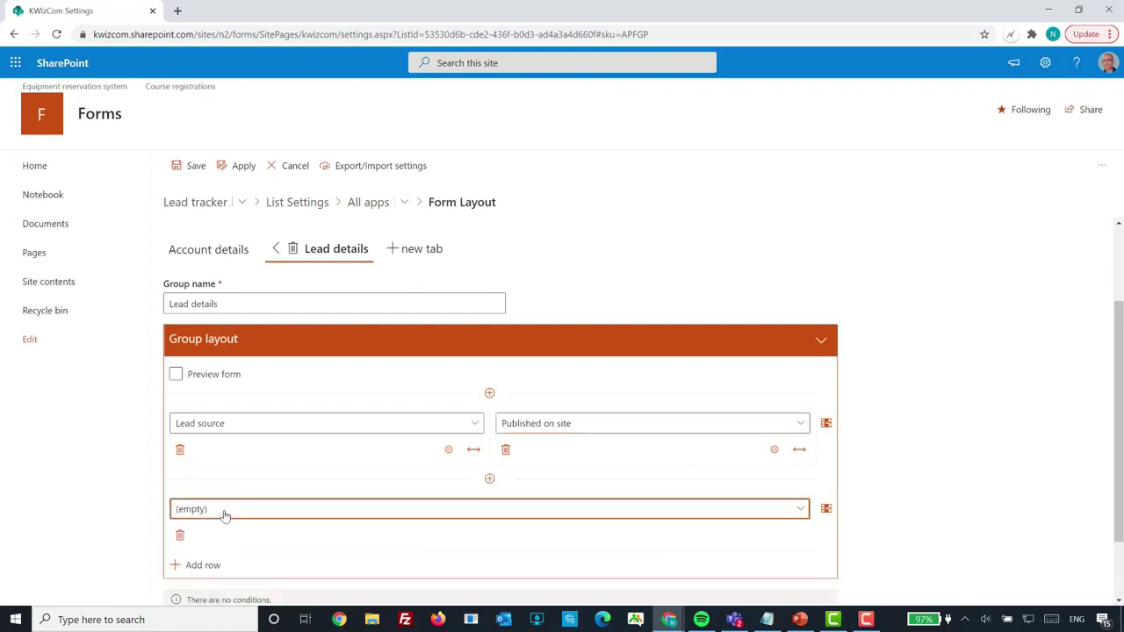
pyautogui.click(223, 513)
pyautogui.click(155, 377)
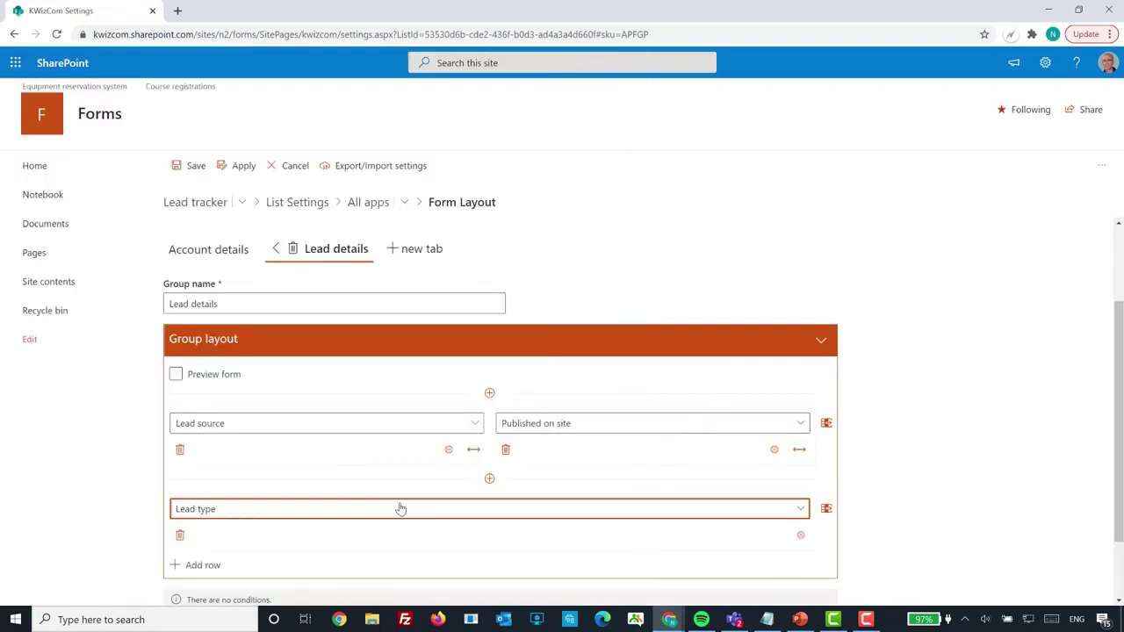
pyautogui.click(825, 508)
pyautogui.click(630, 518)
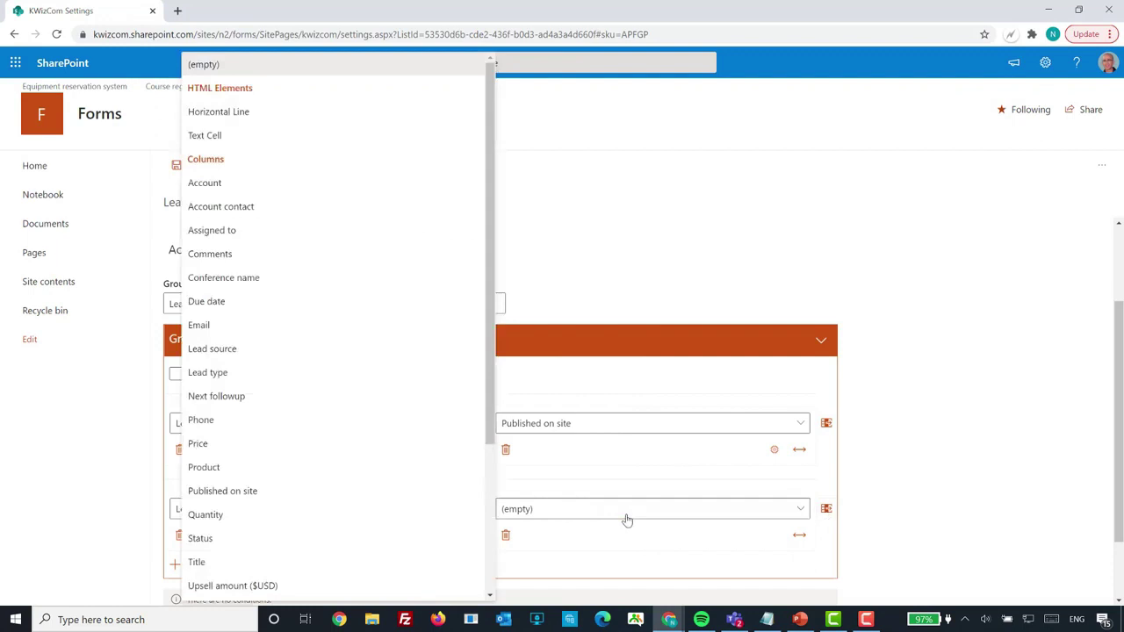
pyautogui.click(368, 470)
# Add a third cell for Quantity to the Lead type row and widen the Lead type cell to double width (x2)
pyautogui.click(826, 509)
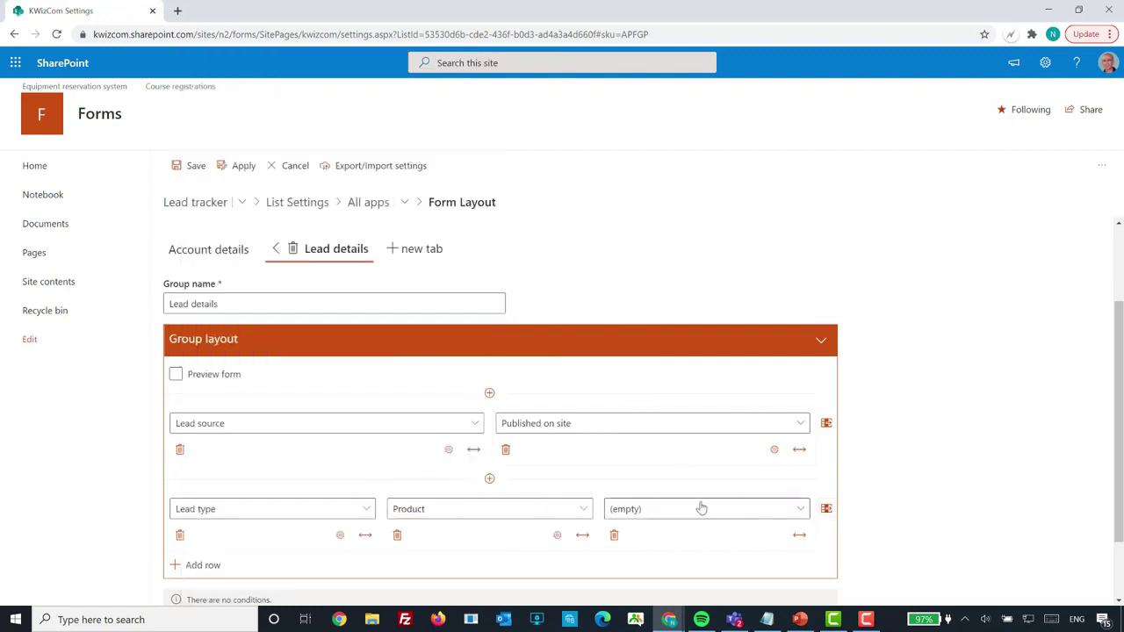
pyautogui.click(702, 508)
pyautogui.click(833, 515)
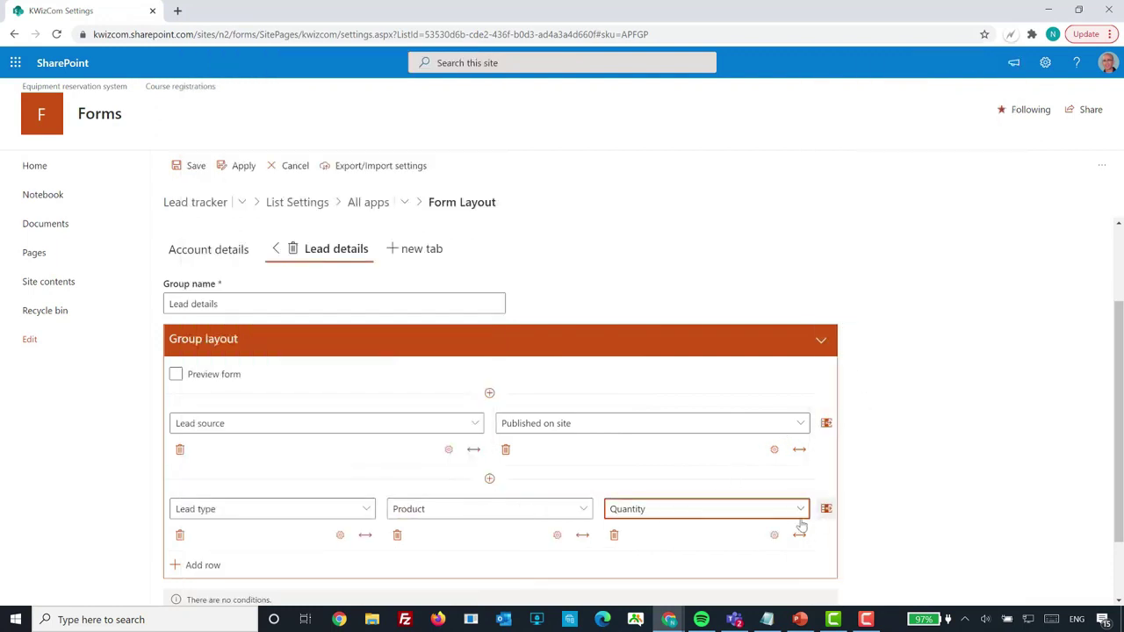
pyautogui.click(365, 534)
# Add a third row to the Lead details layout with the Assigned to and Due date columns side by side
pyautogui.scroll(-1, 532, 499)
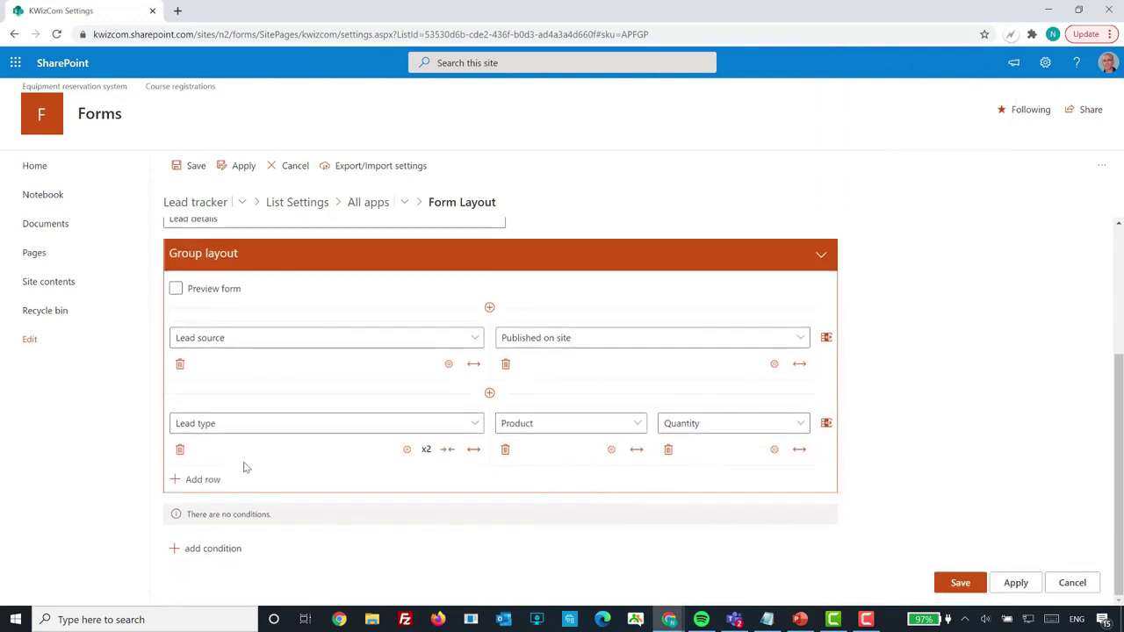
pyautogui.click(217, 483)
pyautogui.click(221, 511)
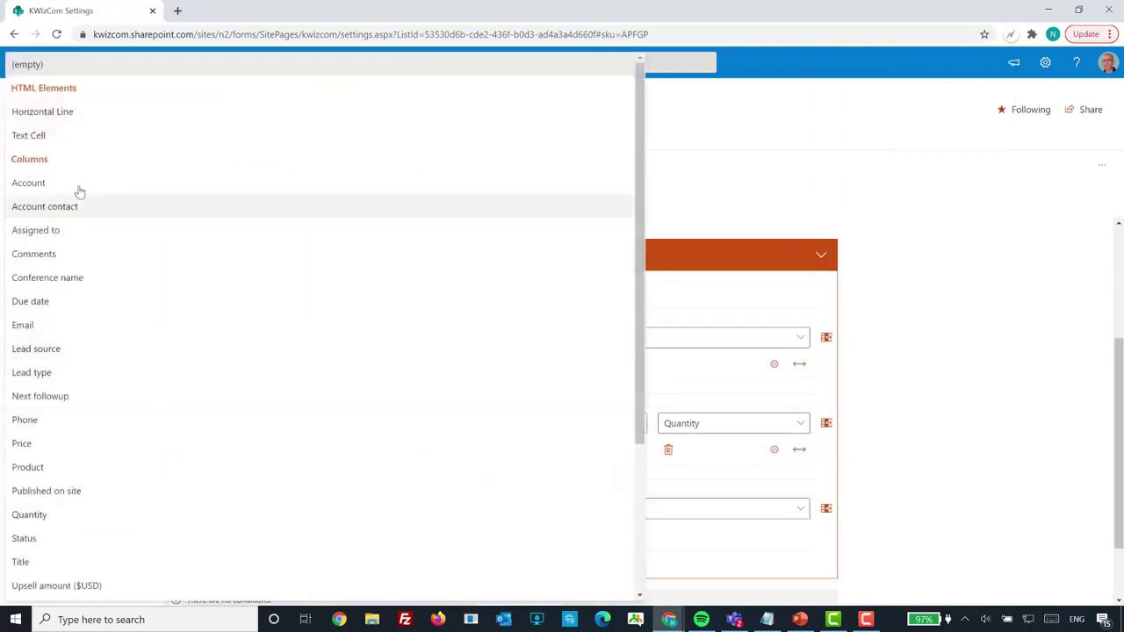
pyautogui.click(82, 228)
pyautogui.click(826, 509)
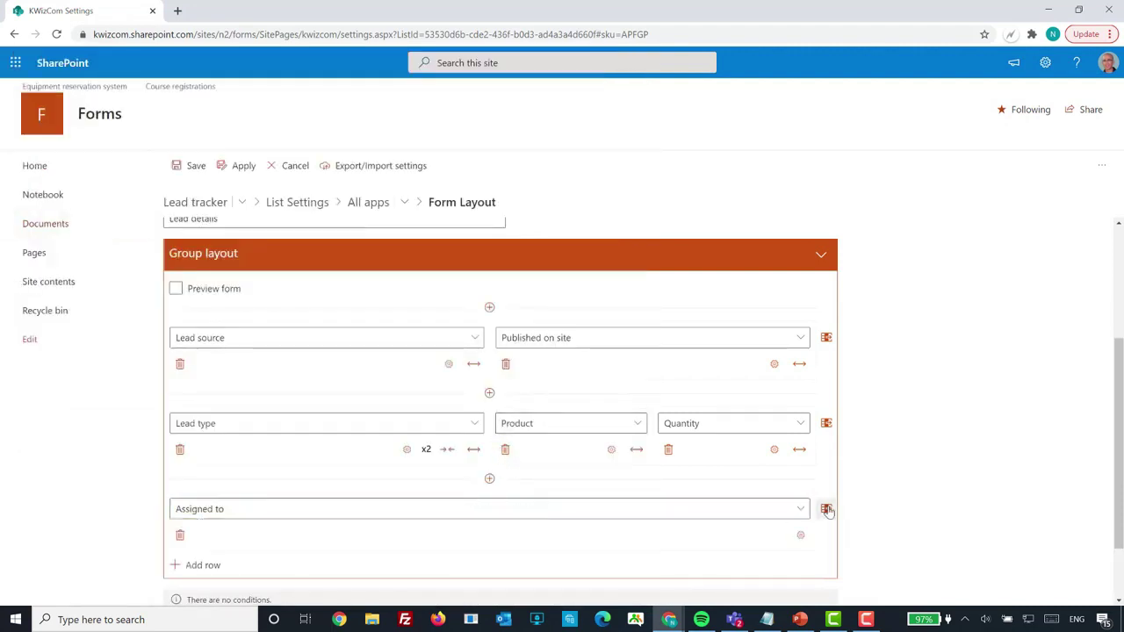
pyautogui.click(639, 512)
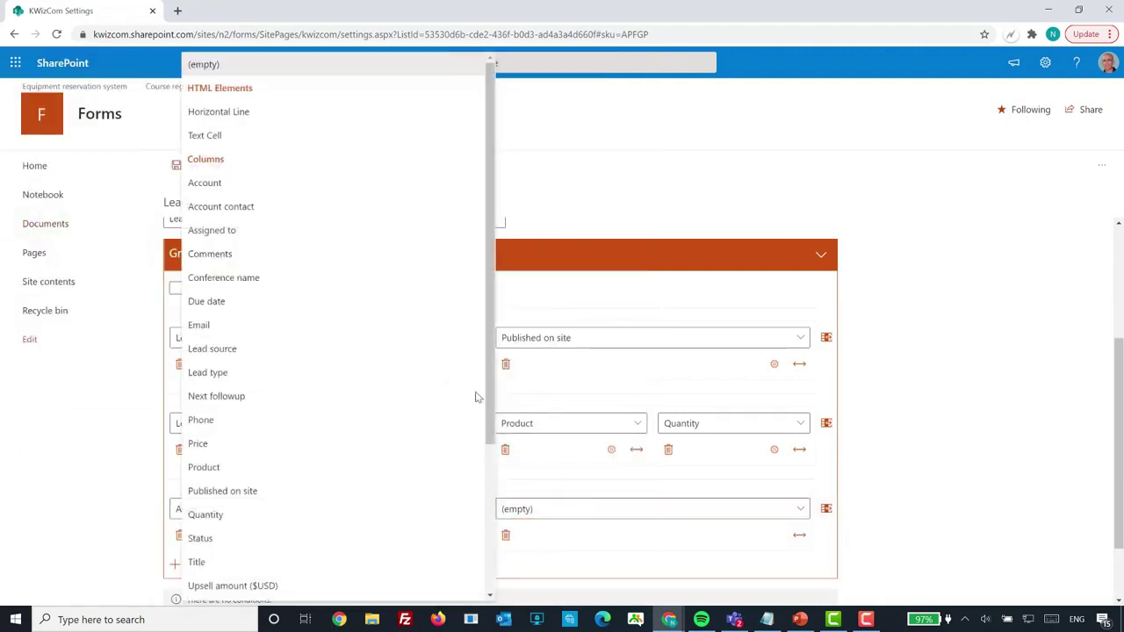
pyautogui.click(322, 313)
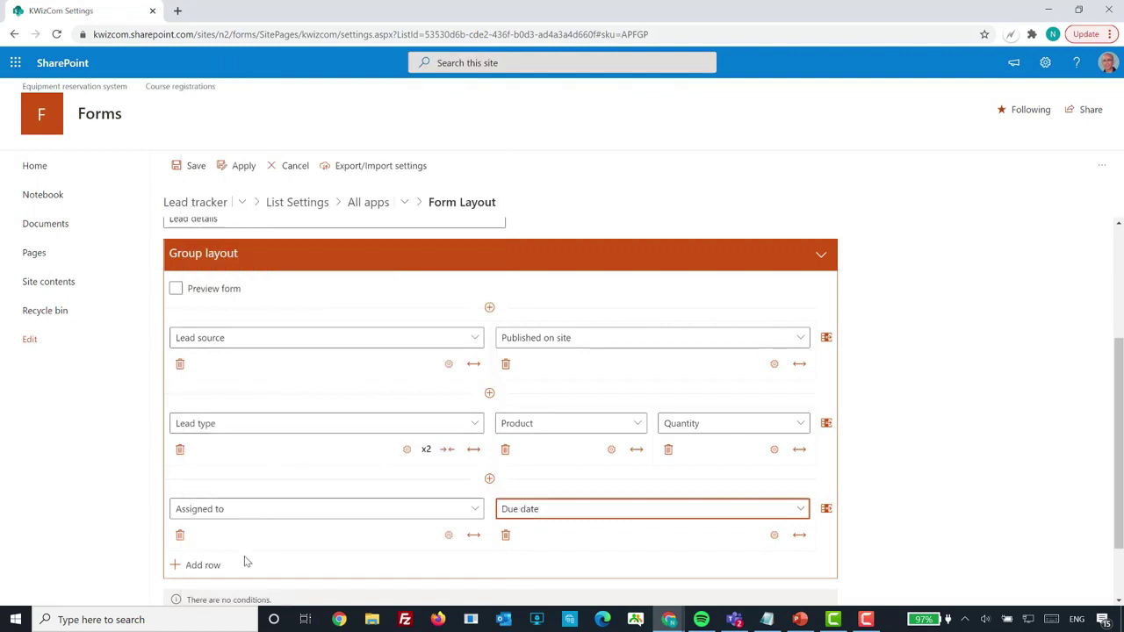
# Add a fourth row to the Lead details layout with the Status and Next followup columns side by side
pyautogui.click(215, 571)
pyautogui.scroll(-1, 311, 473)
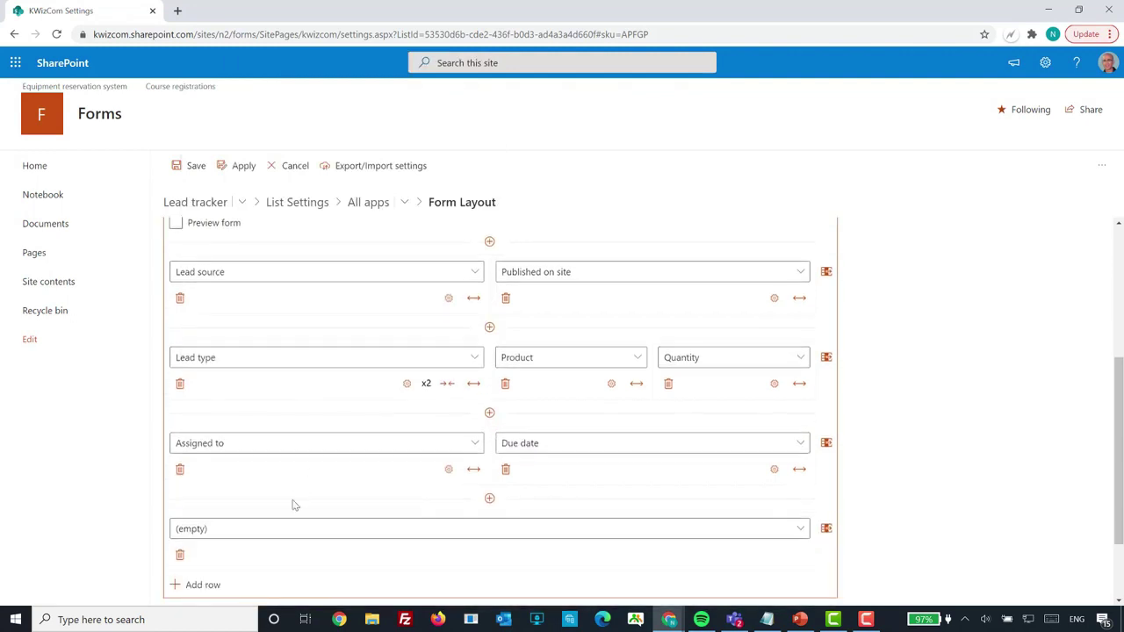
pyautogui.click(284, 531)
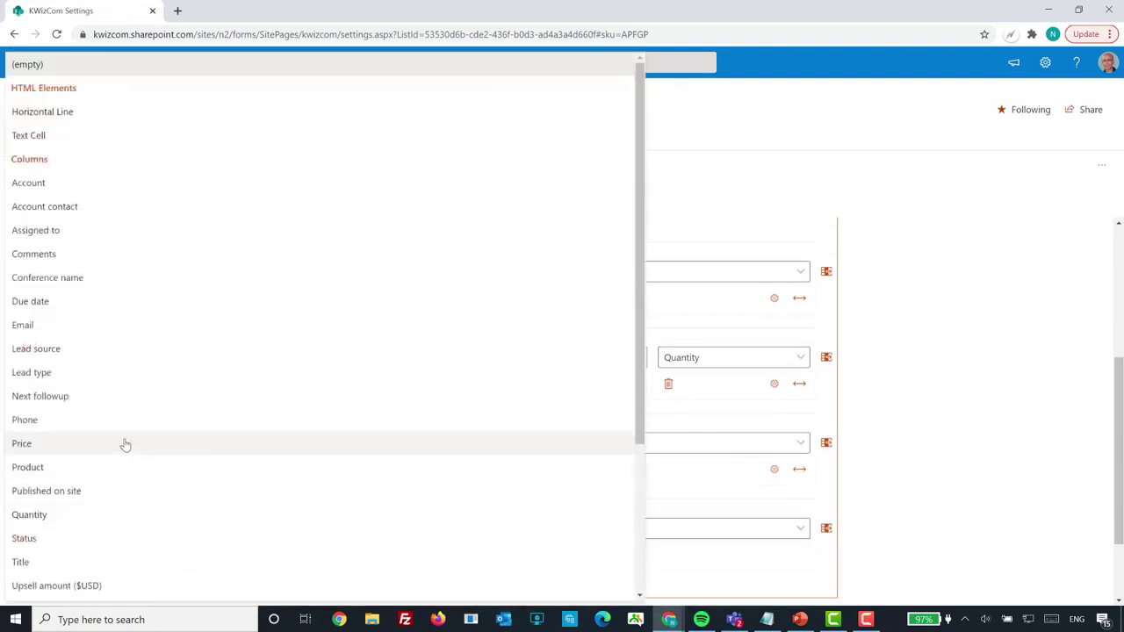
pyautogui.click(91, 537)
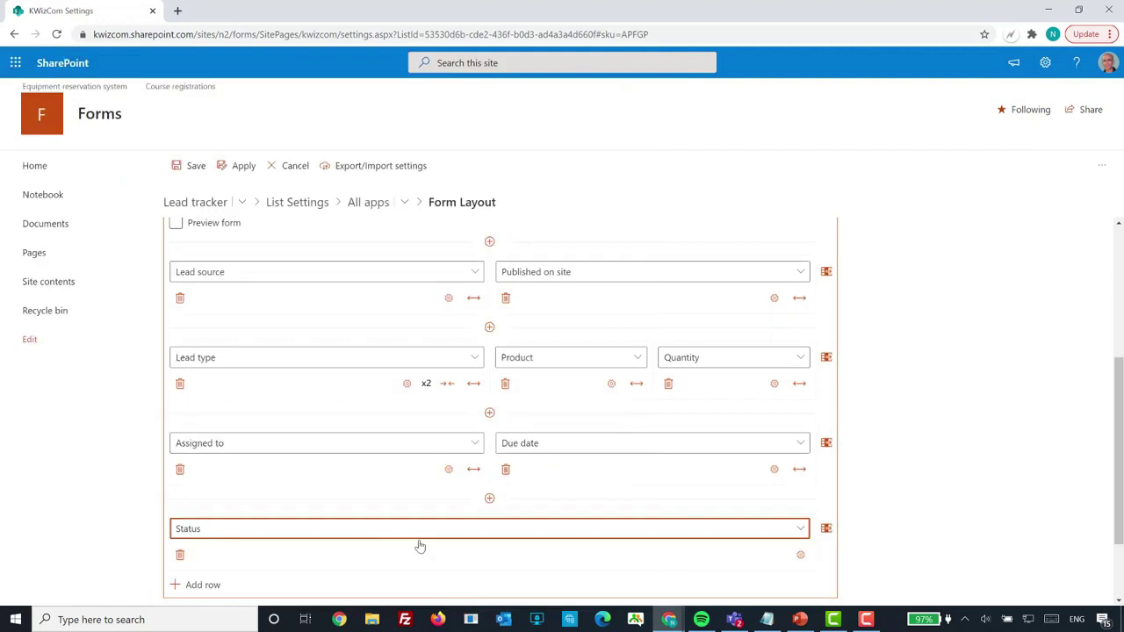
pyautogui.click(826, 527)
pyautogui.click(299, 397)
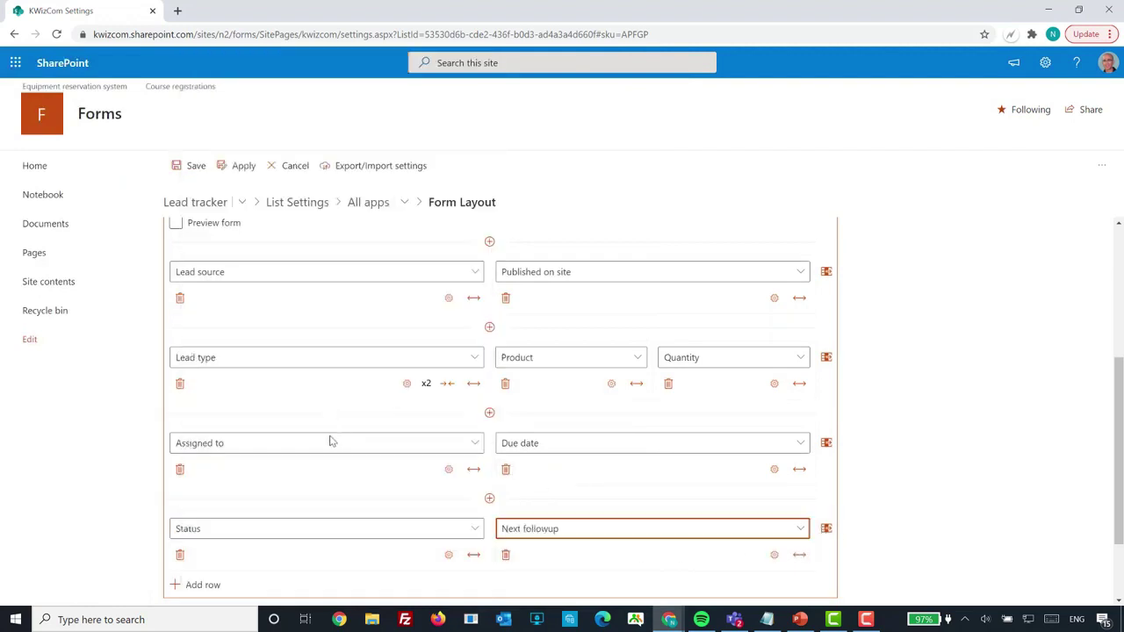
# Add a fifth row to the Lead details layout with the Upsell? column and apply the settings
pyautogui.click(201, 584)
pyautogui.scroll(-2, 302, 482)
pyautogui.click(301, 482)
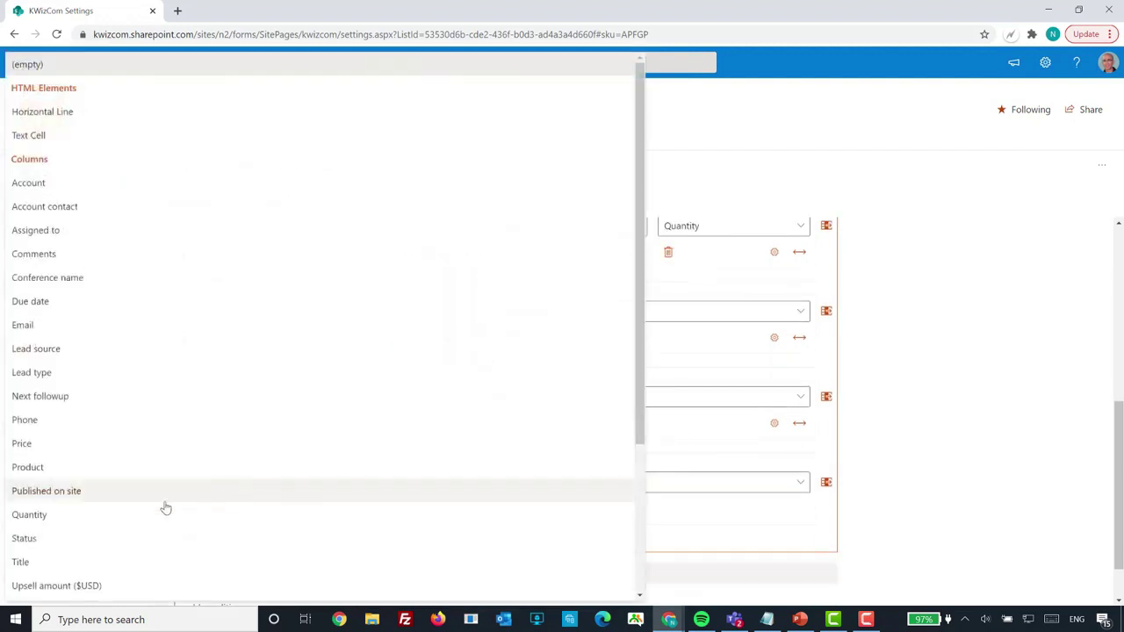
pyautogui.scroll(-2, 120, 504)
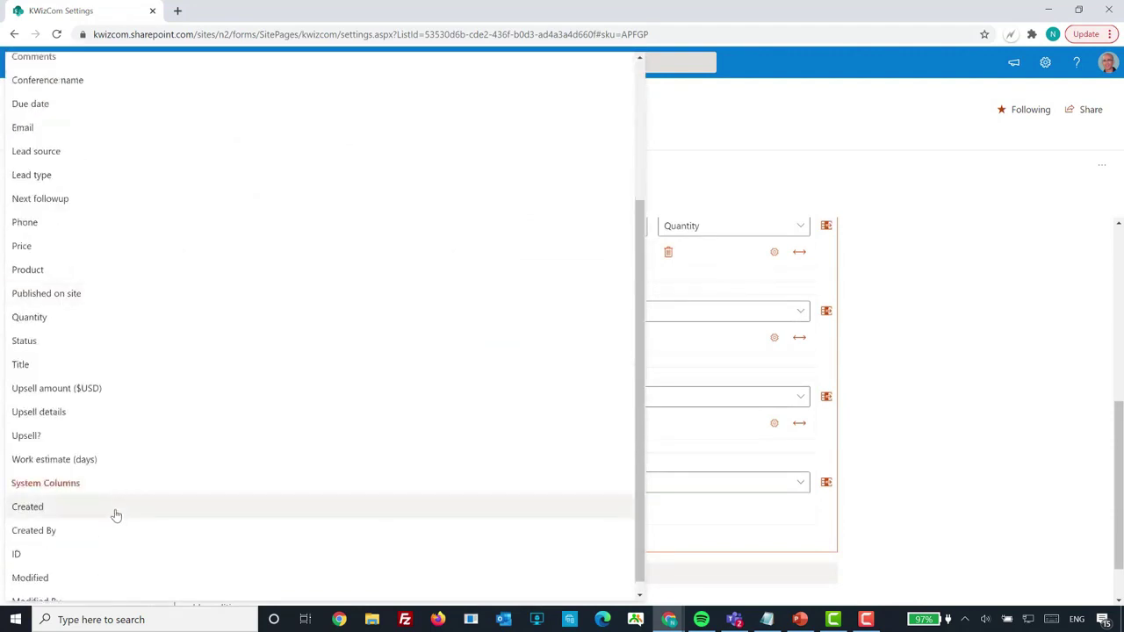
pyautogui.click(123, 436)
pyautogui.scroll(-1, 913, 487)
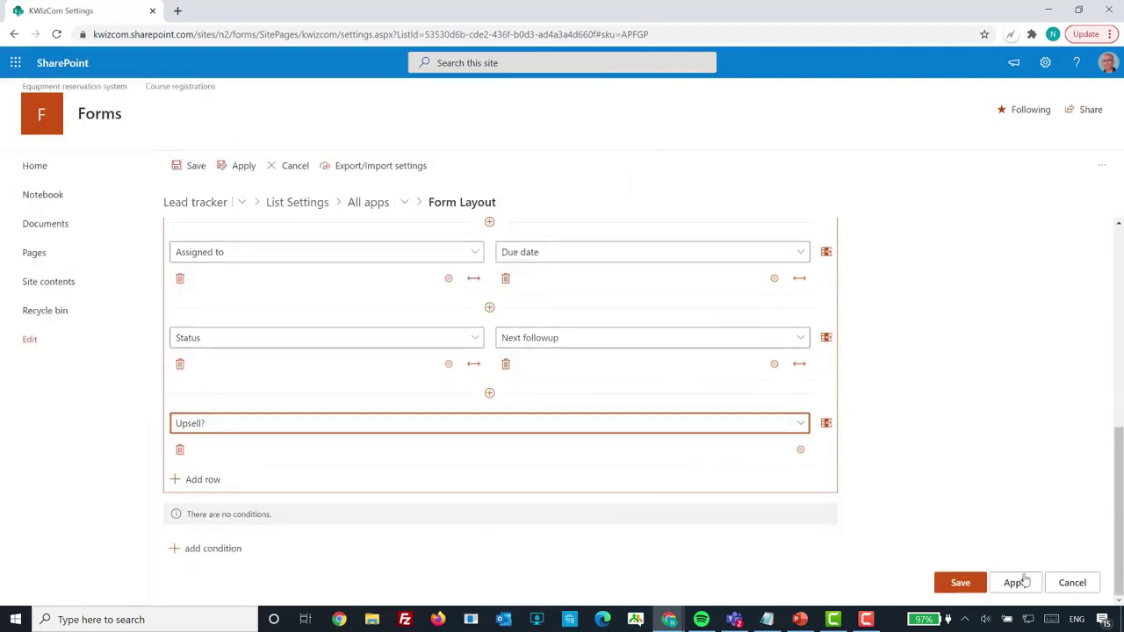
pyautogui.click(1018, 582)
# Add a third tab to the form layout and name its group Upsell details
pyautogui.scroll(5, 938, 405)
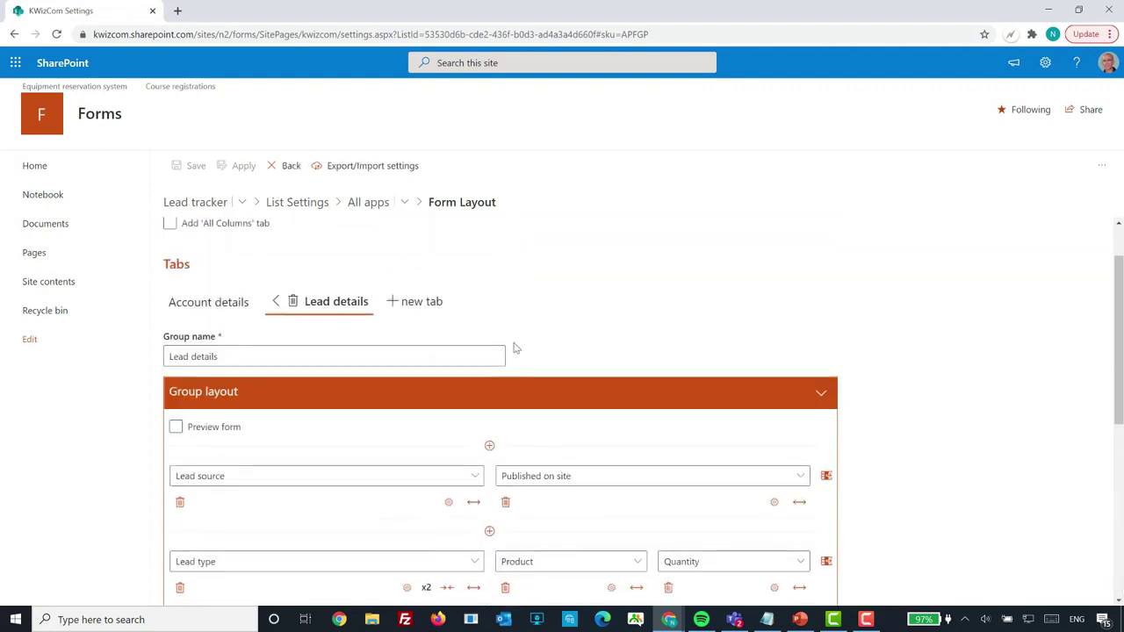
pyautogui.click(420, 304)
pyautogui.click(337, 393)
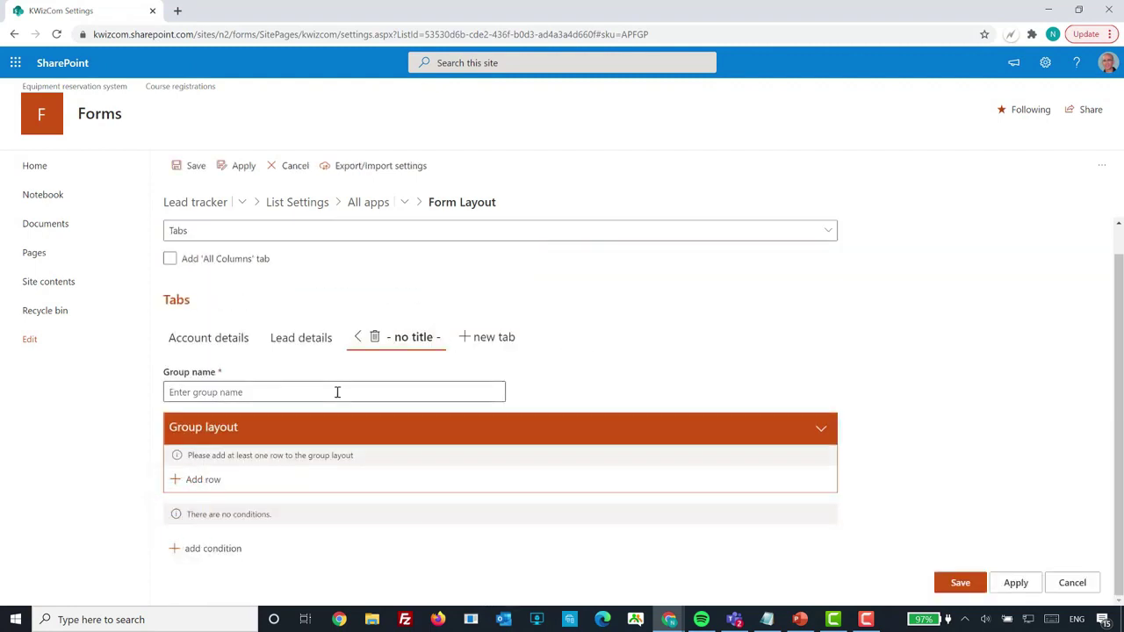
pyautogui.click(337, 393)
pyautogui.write('U')
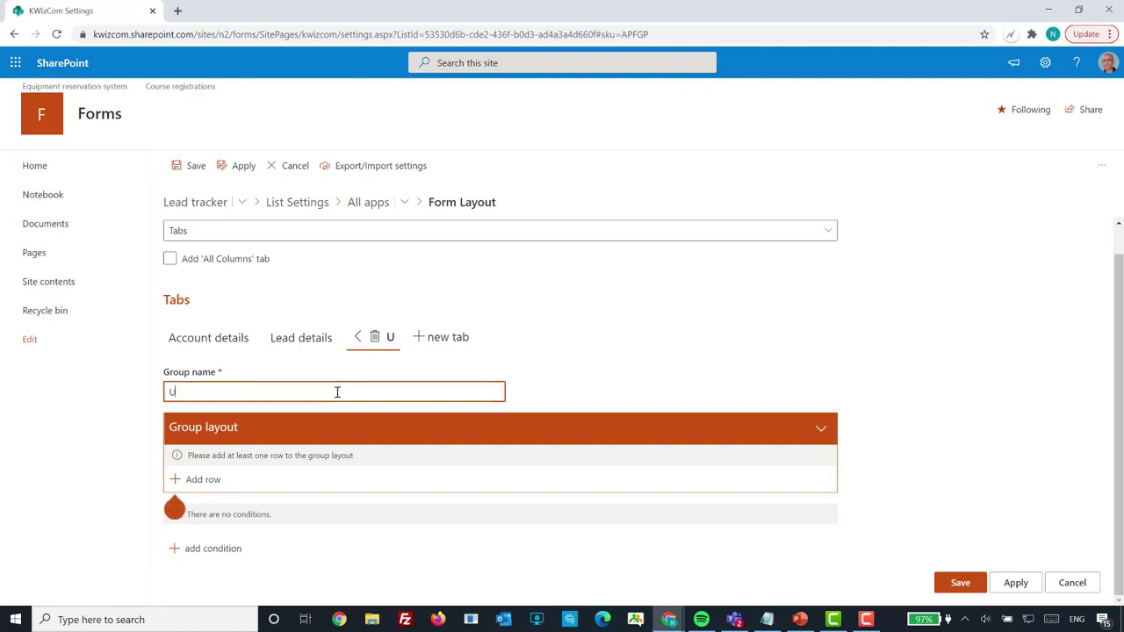
pyautogui.write('psell details')
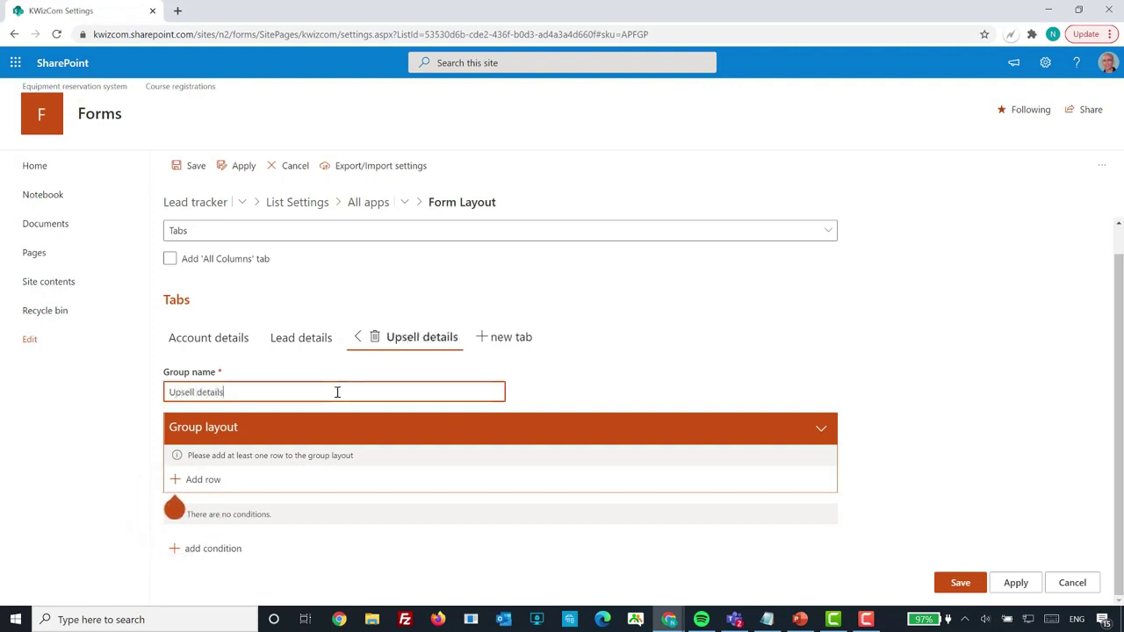
# Add a first row to the Upsell details layout with the Upsell amount ($USD) column
pyautogui.click(220, 483)
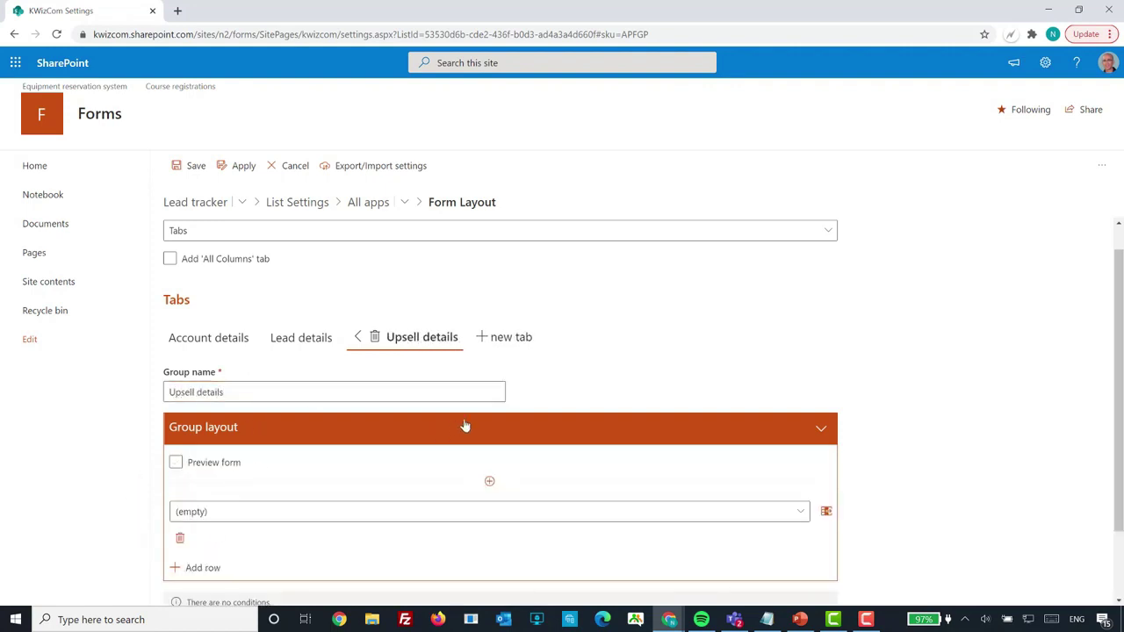
pyautogui.scroll(-1, 539, 379)
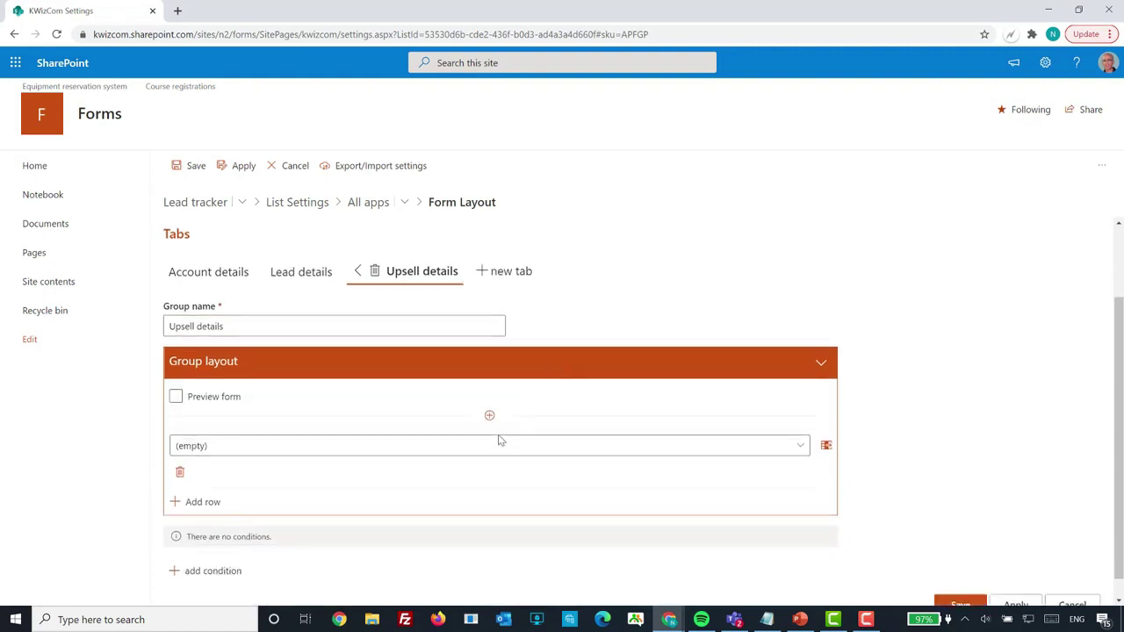
pyautogui.click(498, 441)
pyautogui.scroll(-1, 169, 472)
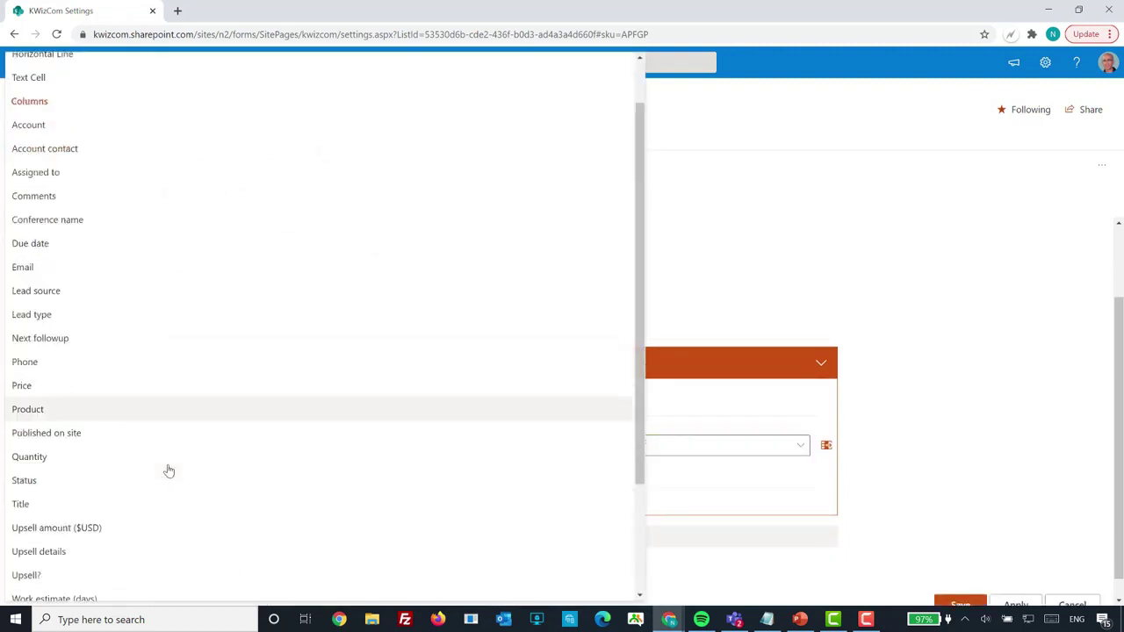
pyautogui.scroll(-1, 170, 472)
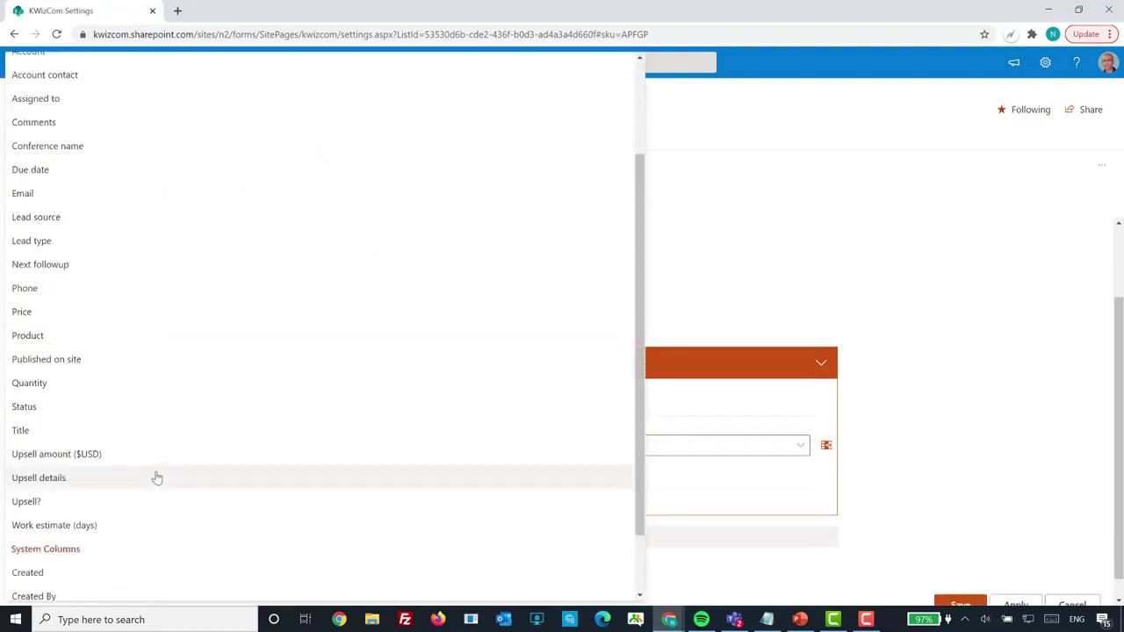
pyautogui.click(104, 457)
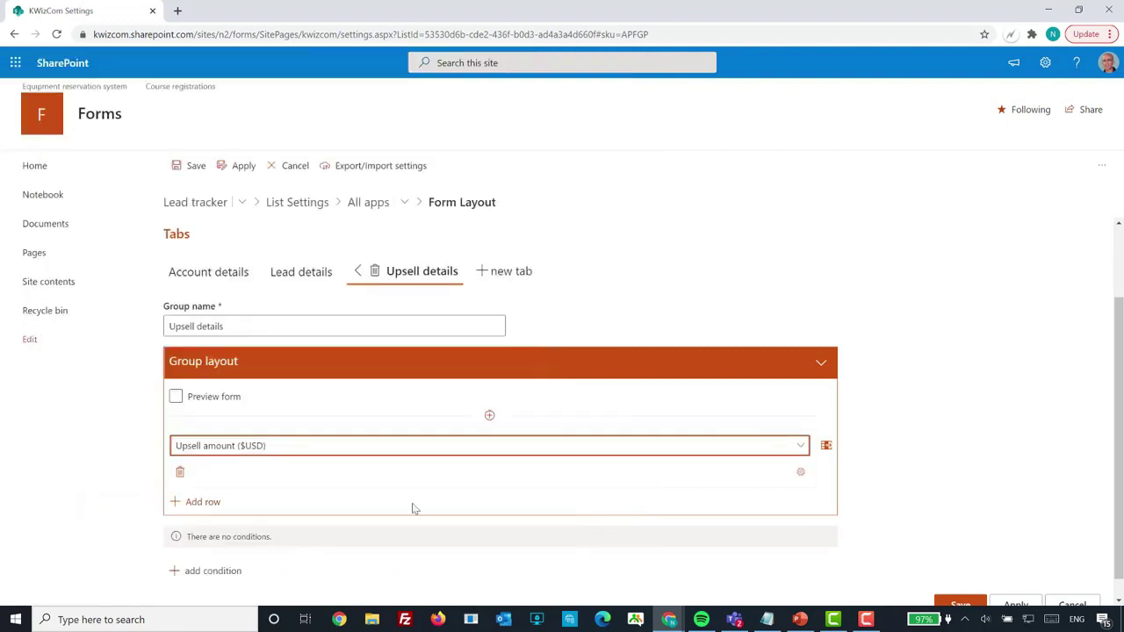
# Add a second row to the Upsell details layout with the Upsell details column
pyautogui.click(196, 505)
pyautogui.click(260, 535)
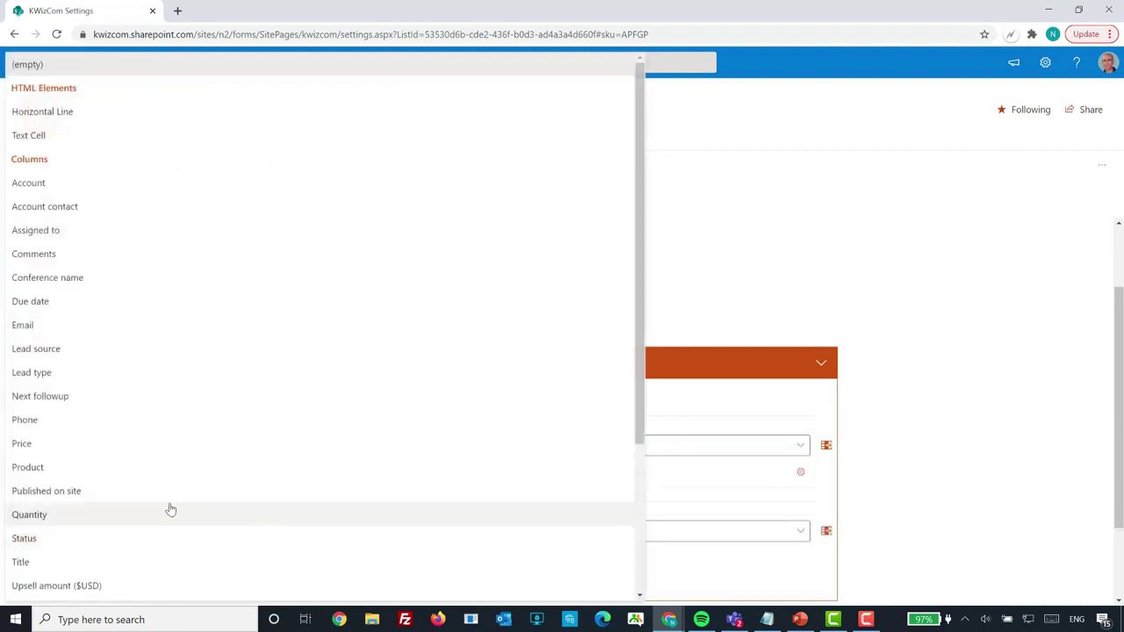
pyautogui.scroll(-2, 170, 509)
pyautogui.click(150, 485)
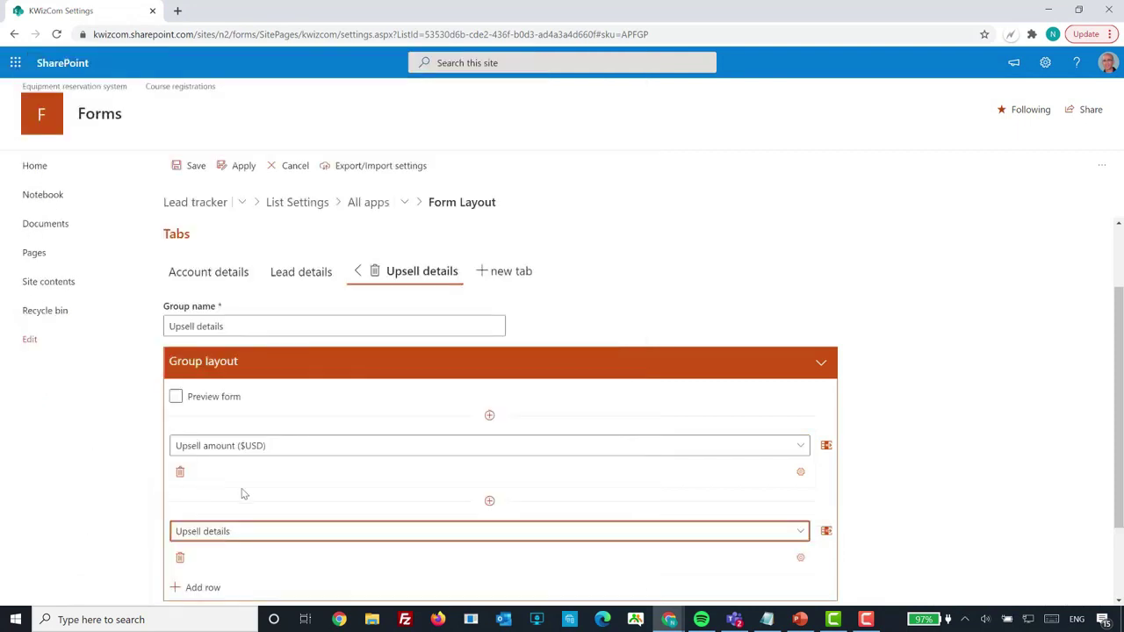
# Add a condition showing the Upsell details tab when Upsell?'s current value is equal to checked, and apply the settings
pyautogui.scroll(-2, 826, 438)
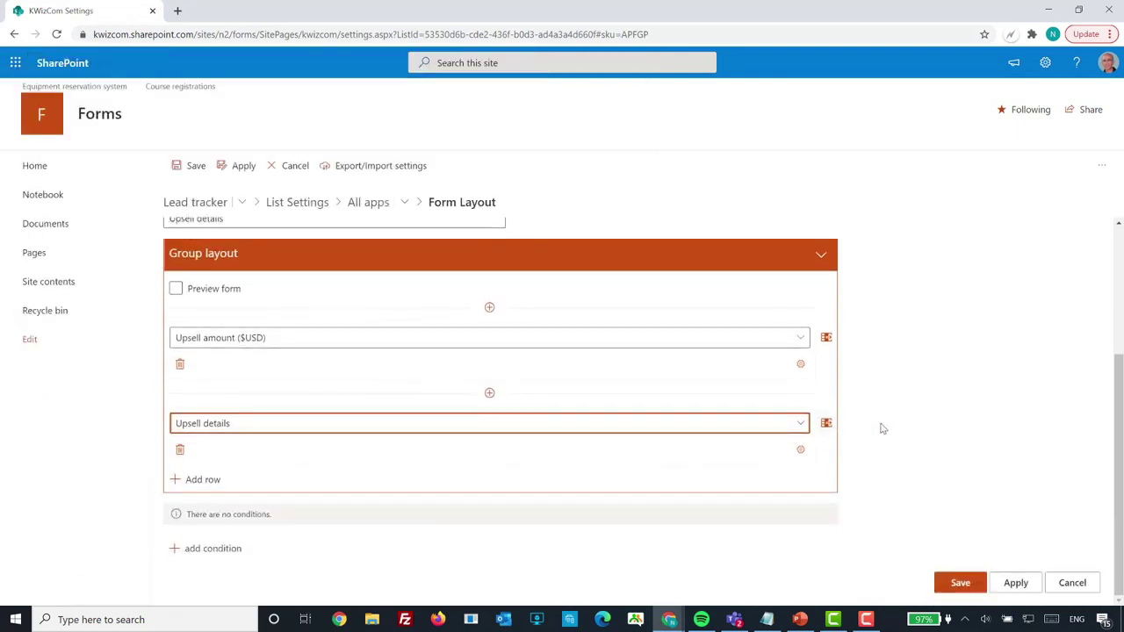
pyautogui.scroll(2, 883, 429)
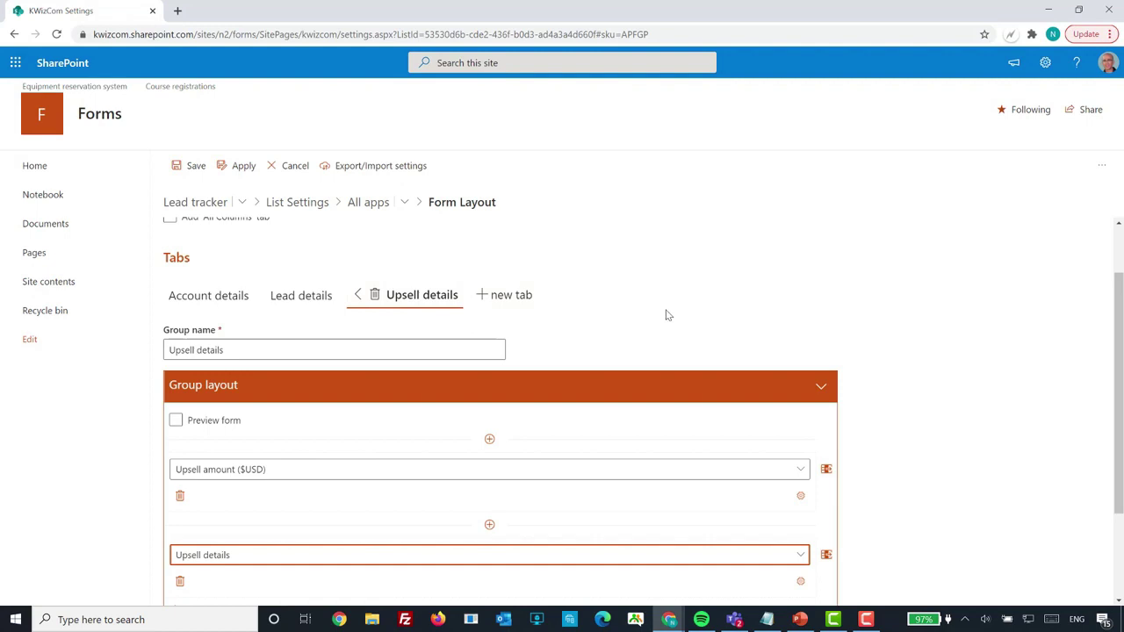
pyautogui.scroll(-2, 664, 314)
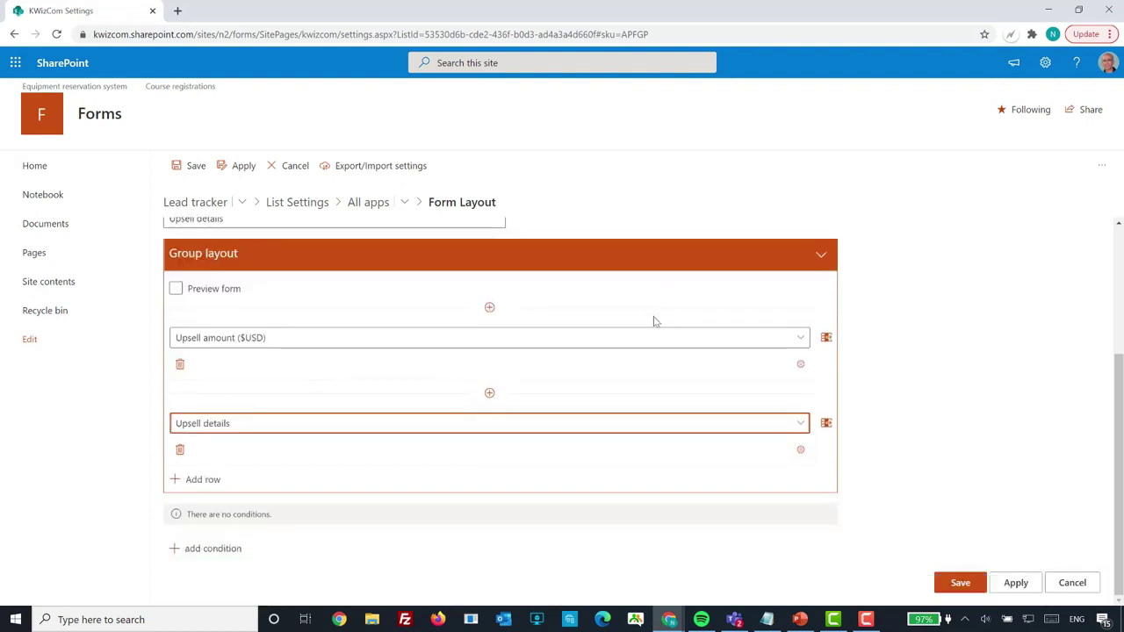
pyautogui.click(227, 548)
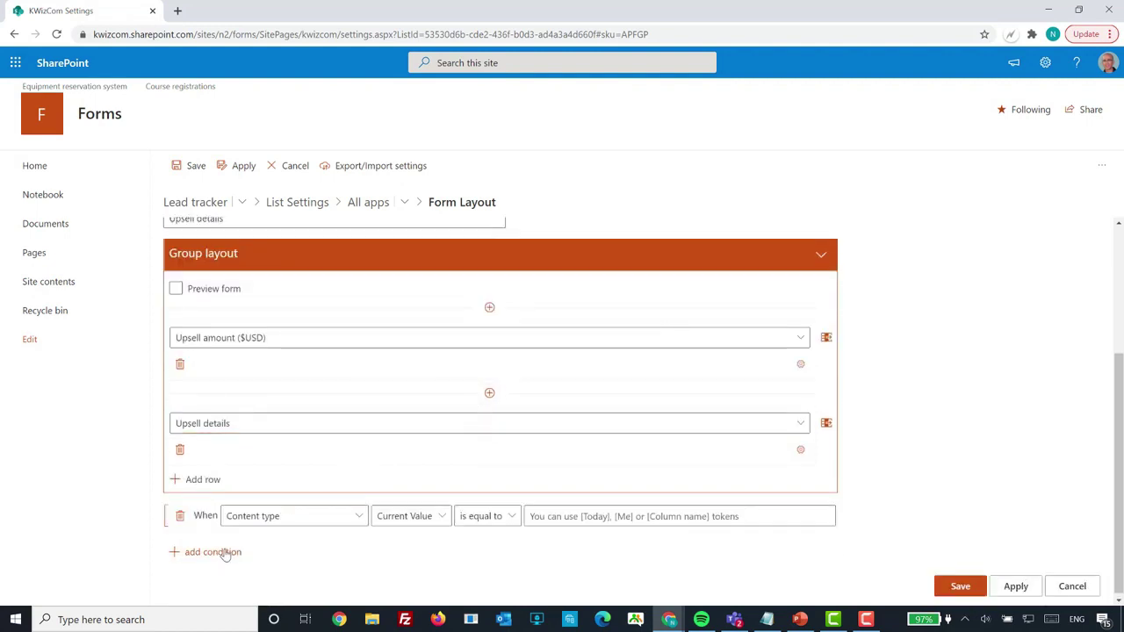
pyautogui.click(281, 525)
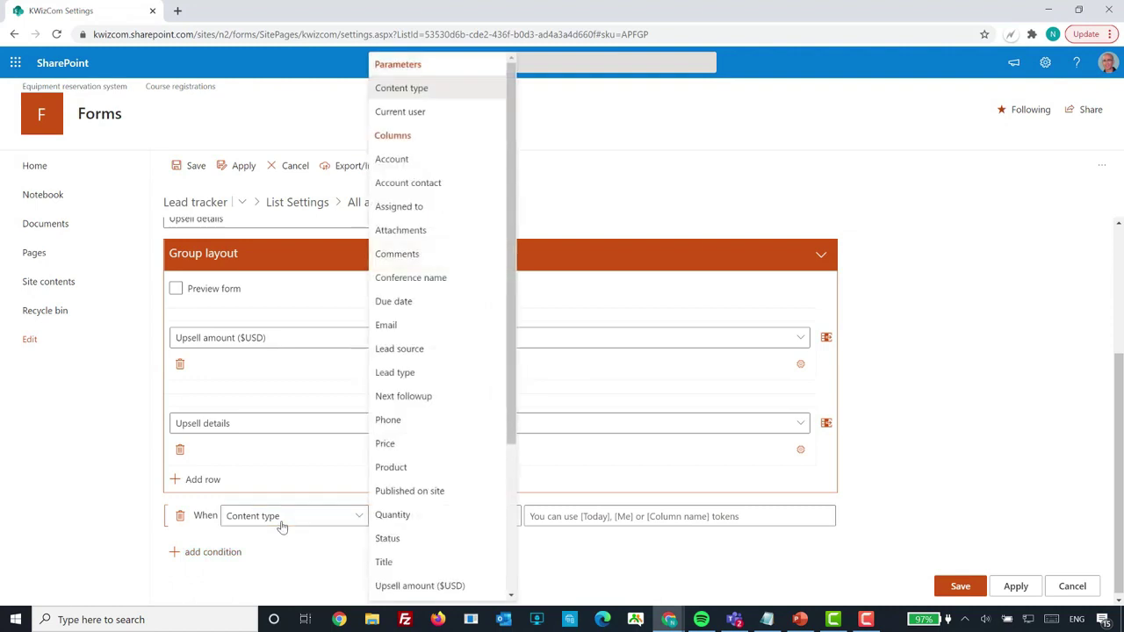
pyautogui.scroll(-3, 413, 519)
pyautogui.click(395, 501)
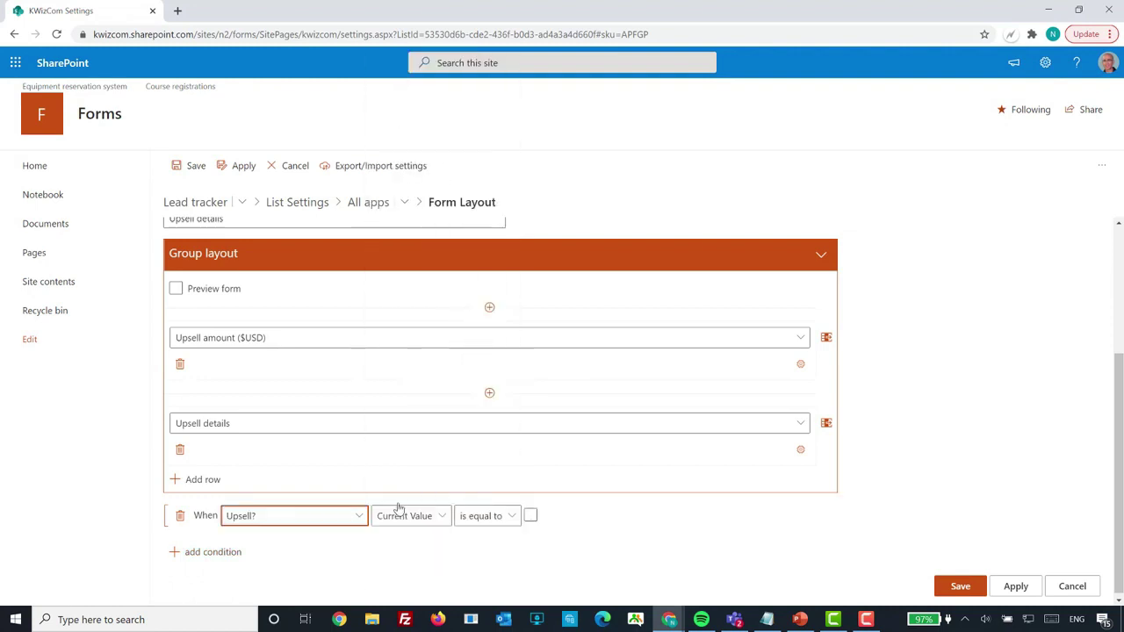
pyautogui.click(530, 518)
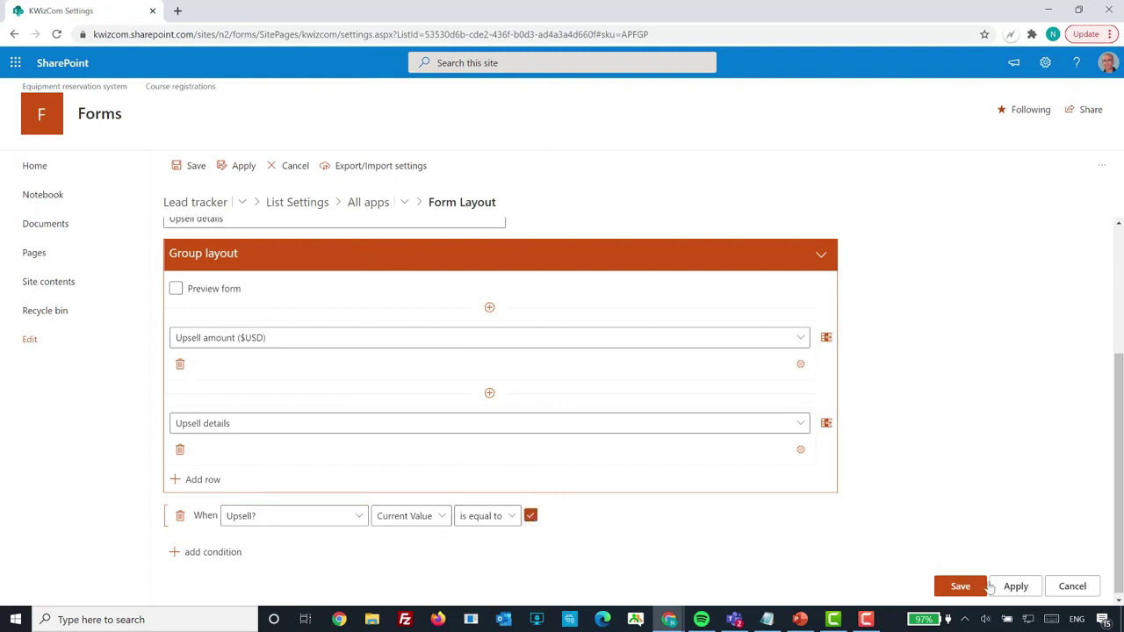
pyautogui.click(1010, 588)
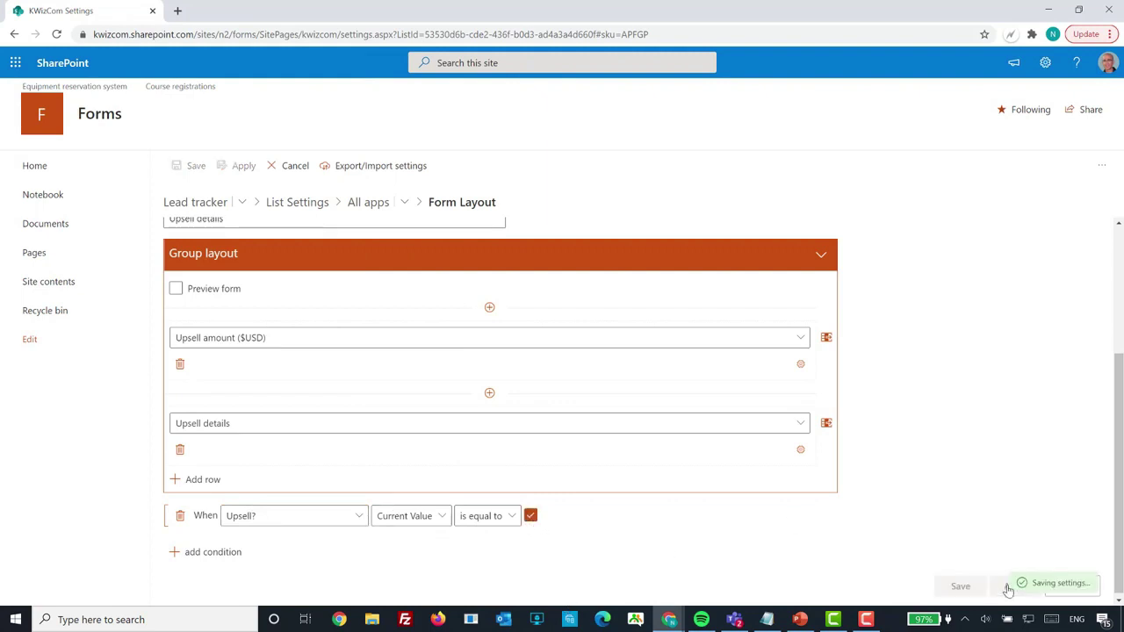
# Return to the Lead tracker list and open a new item form
pyautogui.scroll(3, 524, 401)
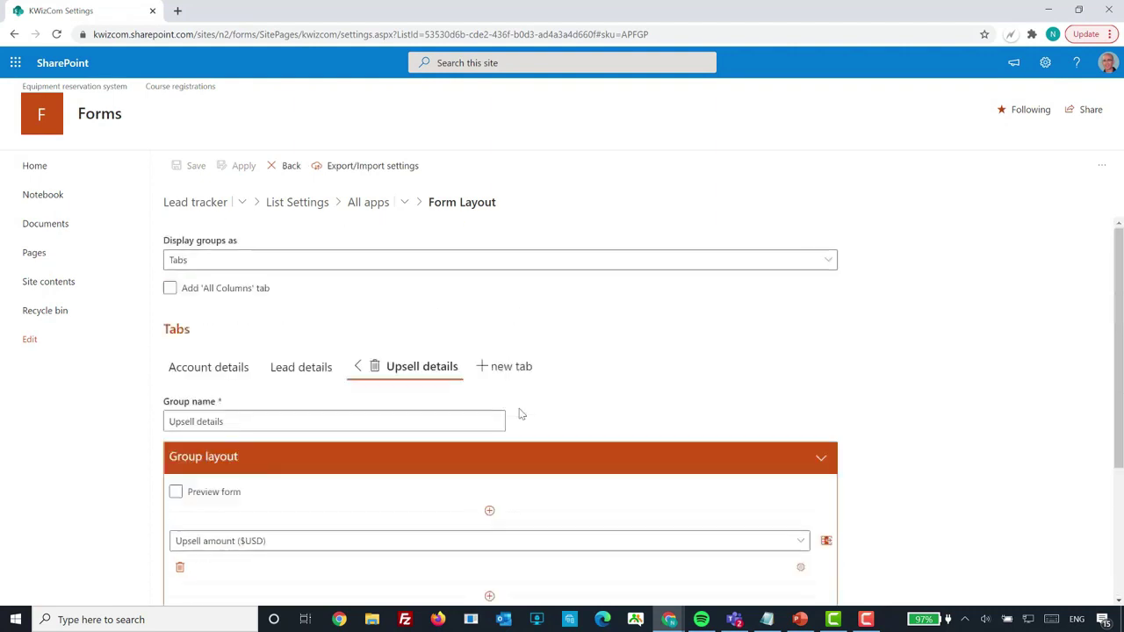
pyautogui.click(194, 211)
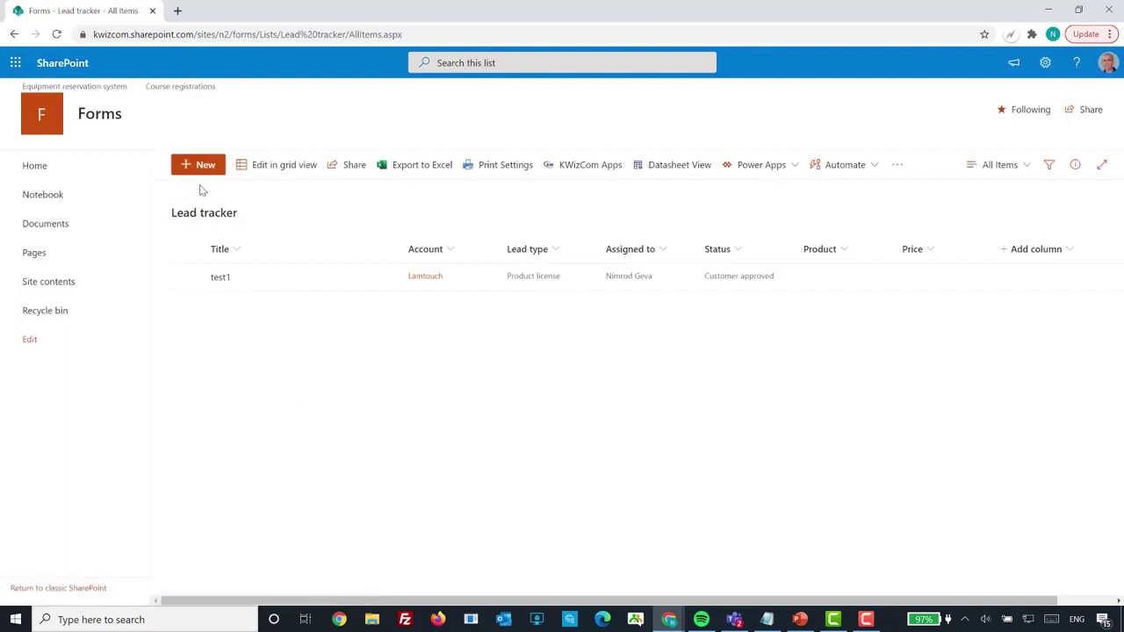
pyautogui.click(205, 167)
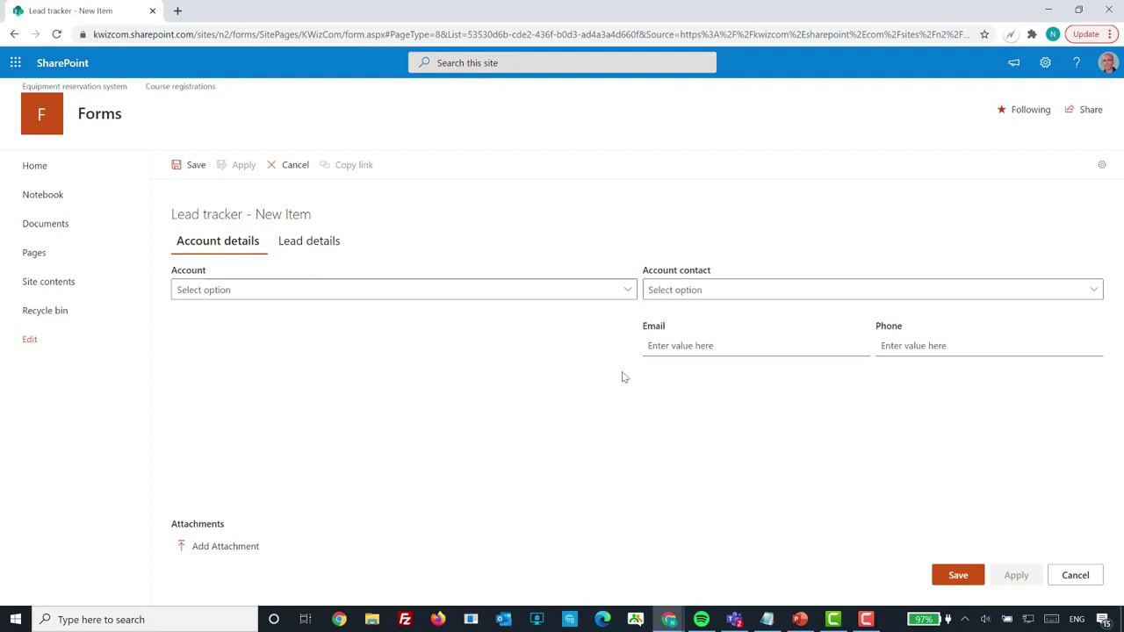
# Tick Upsell? in the Lead details tab, view the conditional Upsell details tab, and return to Account details
pyautogui.click(303, 246)
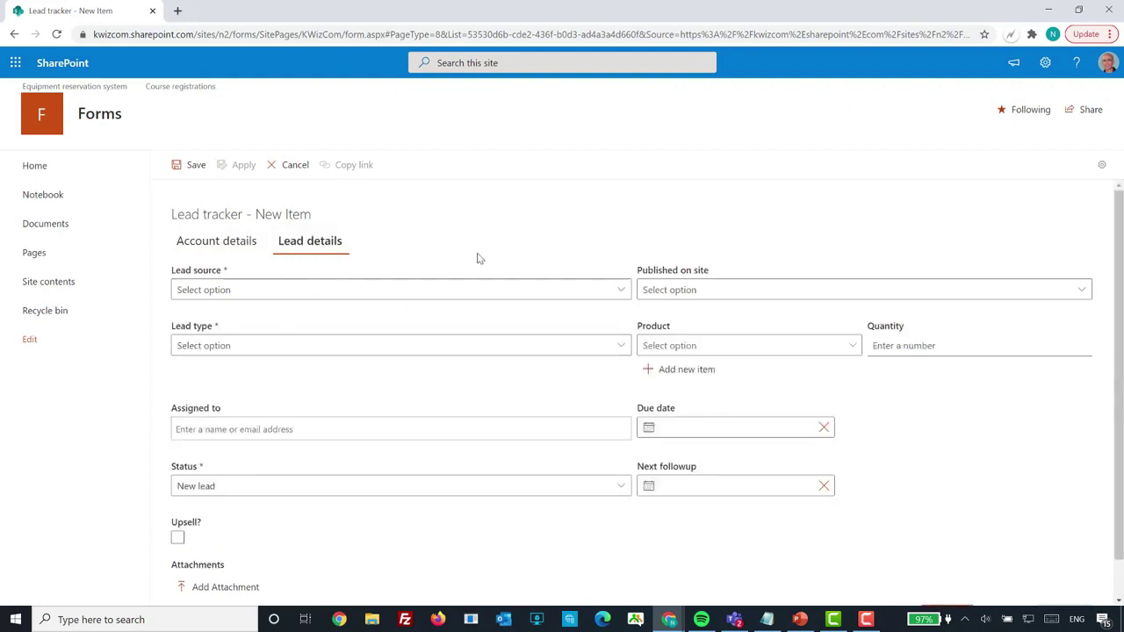
pyautogui.scroll(-1, 477, 256)
pyautogui.scroll(1, 473, 263)
pyautogui.click(177, 541)
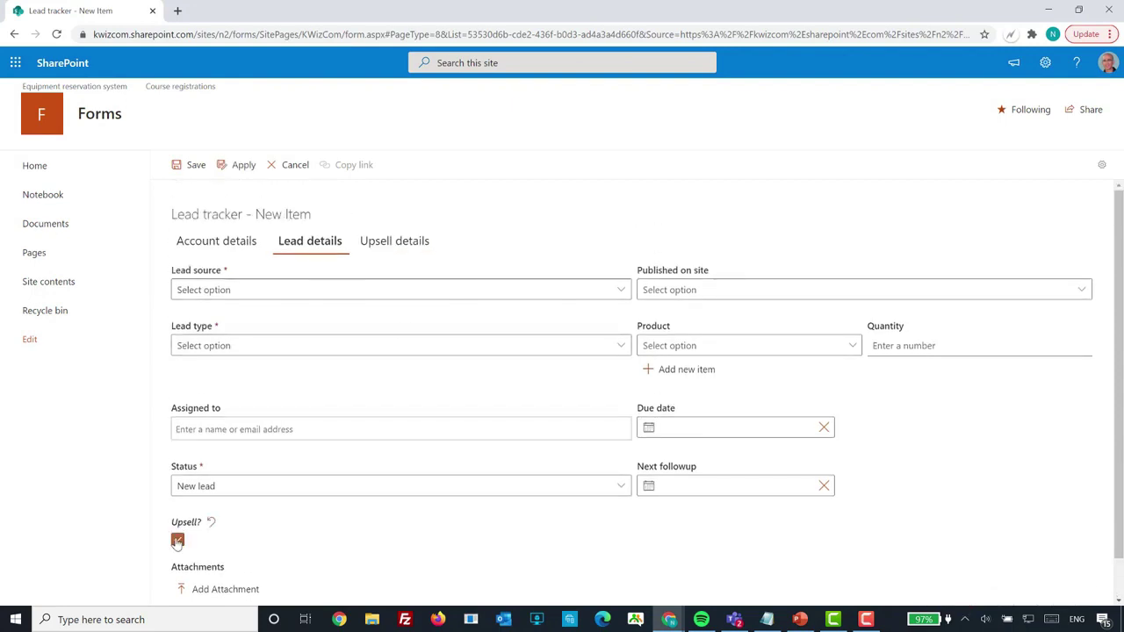
pyautogui.click(394, 250)
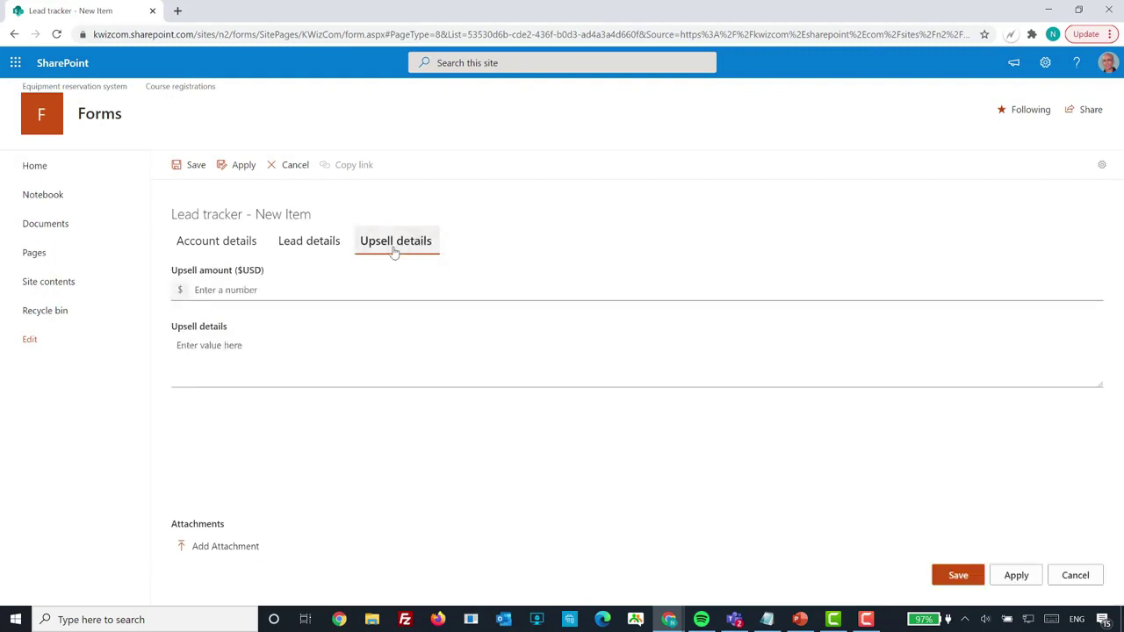
pyautogui.click(235, 250)
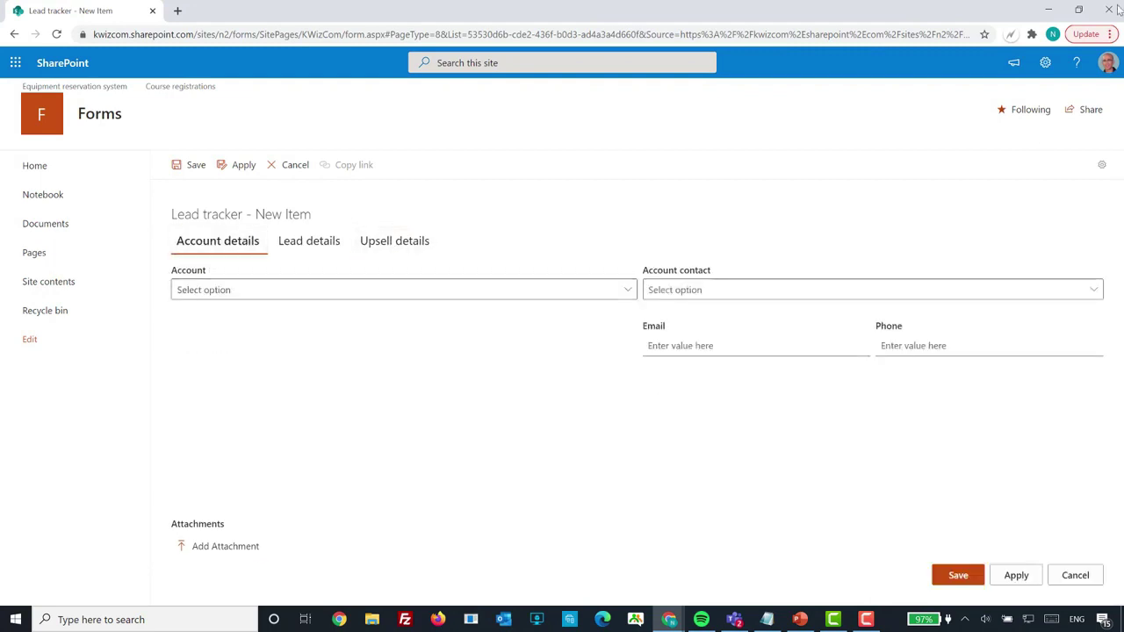
# Restore the form's browser window from full screen, narrow it to a slim width, and move it toward the screen's center
pyautogui.click(1078, 8)
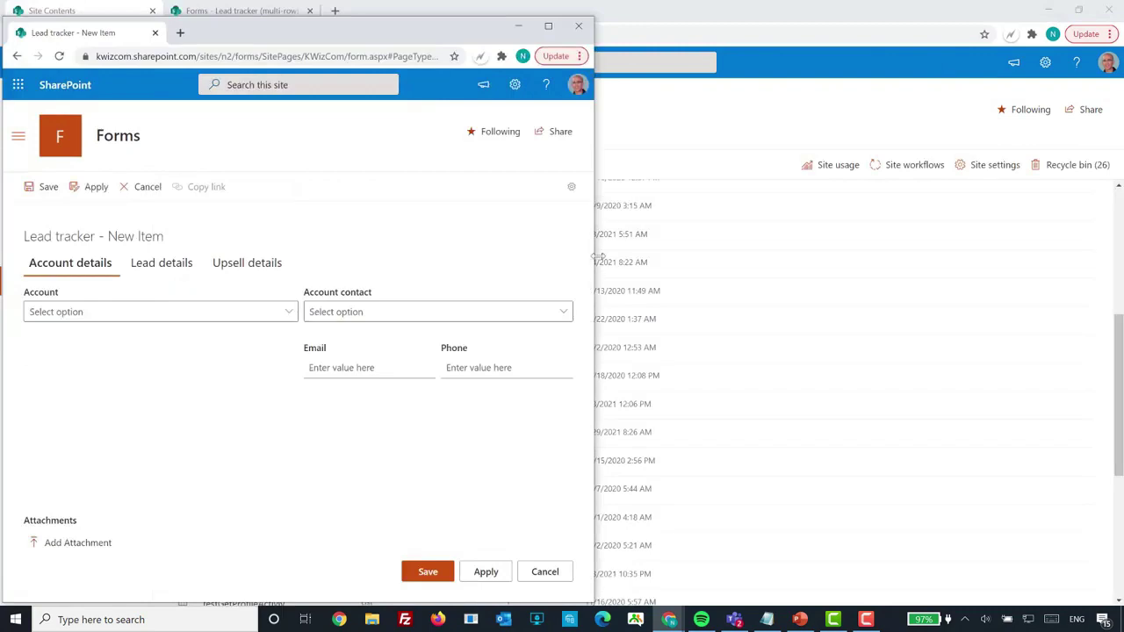
pyautogui.moveTo(594, 256); pyautogui.dragTo(407, 256)
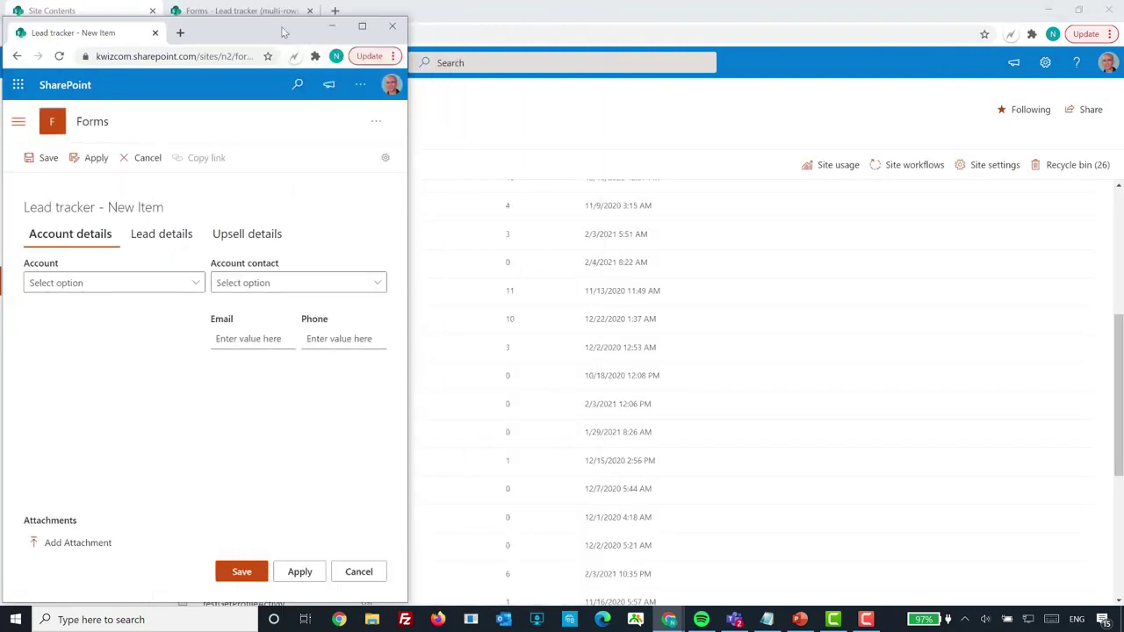
pyautogui.moveTo(283, 32); pyautogui.dragTo(652, 26)
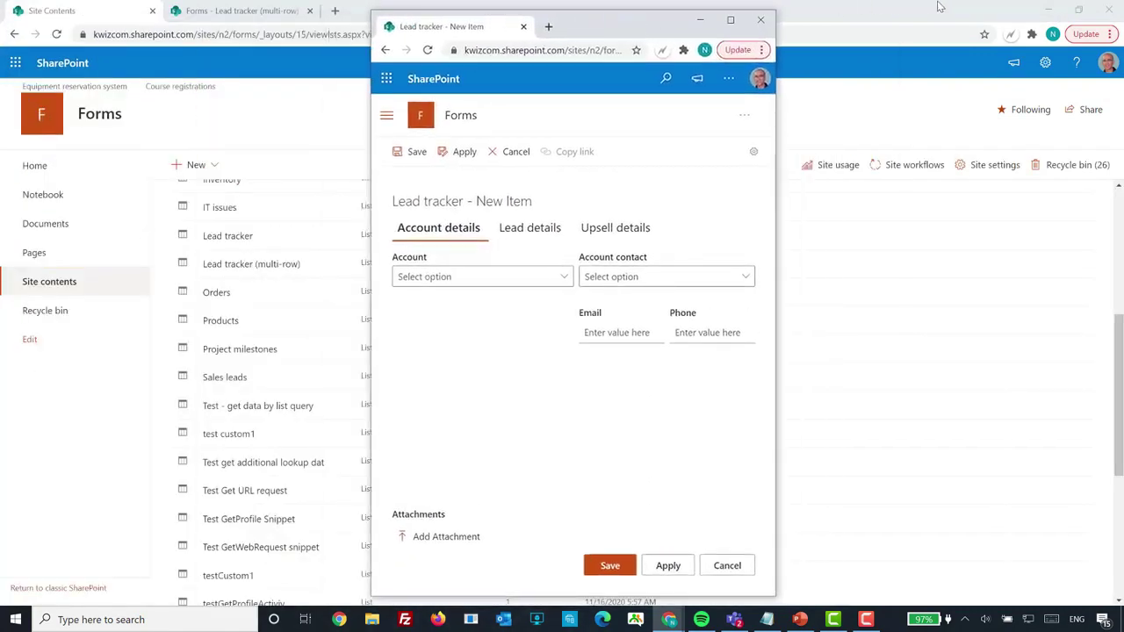
# Minimize the two browser windows behind the new item form and reposition the form window over the desktop
pyautogui.click(1051, 10)
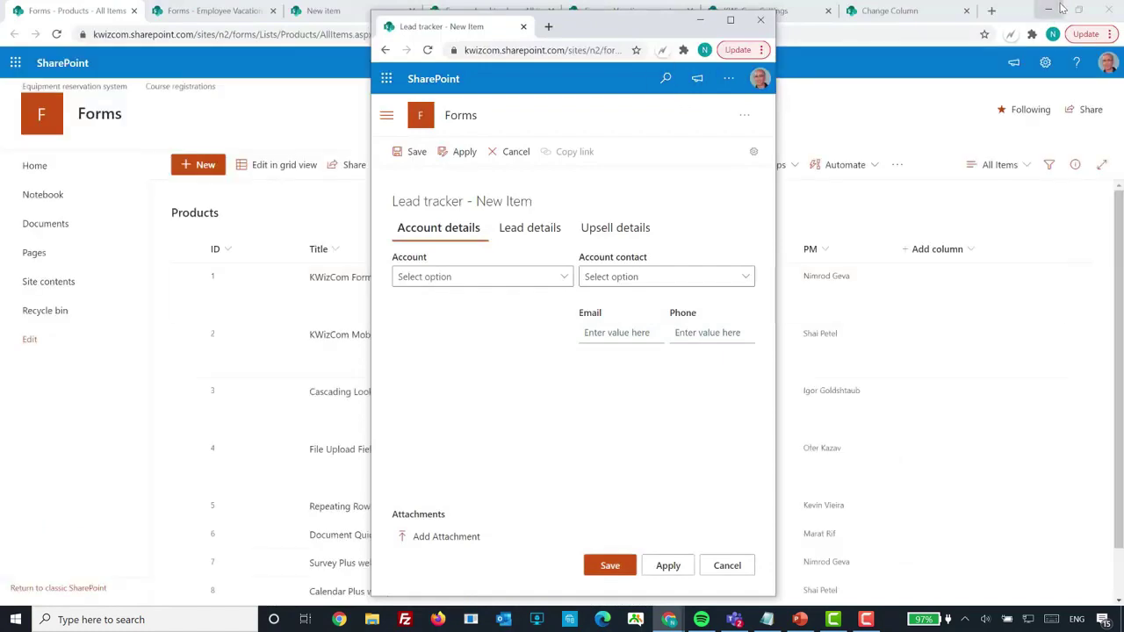
pyautogui.click(1051, 10)
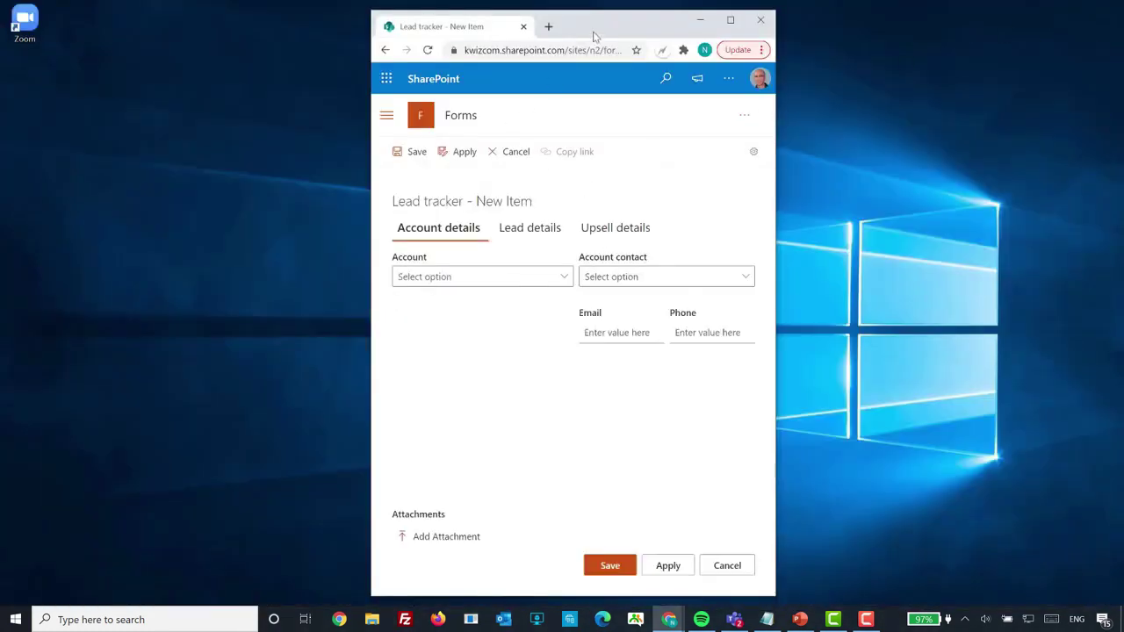
pyautogui.moveTo(593, 36); pyautogui.dragTo(531, 56)
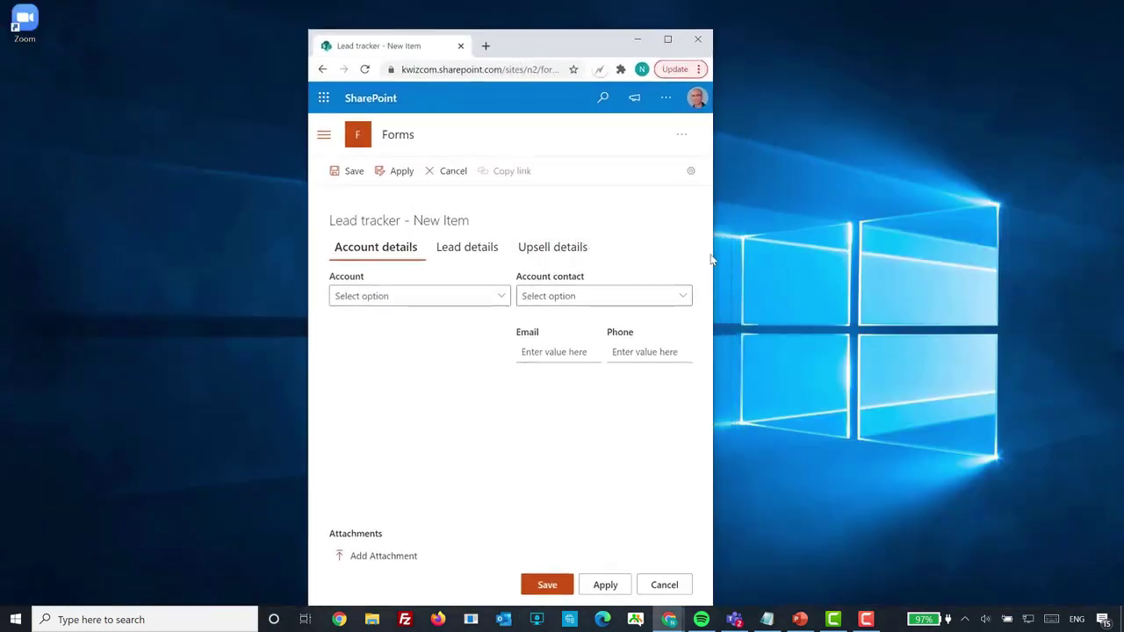
# Narrow the new item form window a little further and check the Account details, Lead details and Upsell details tabs at that width
pyautogui.moveTo(712, 257); pyautogui.dragTo(677, 256)
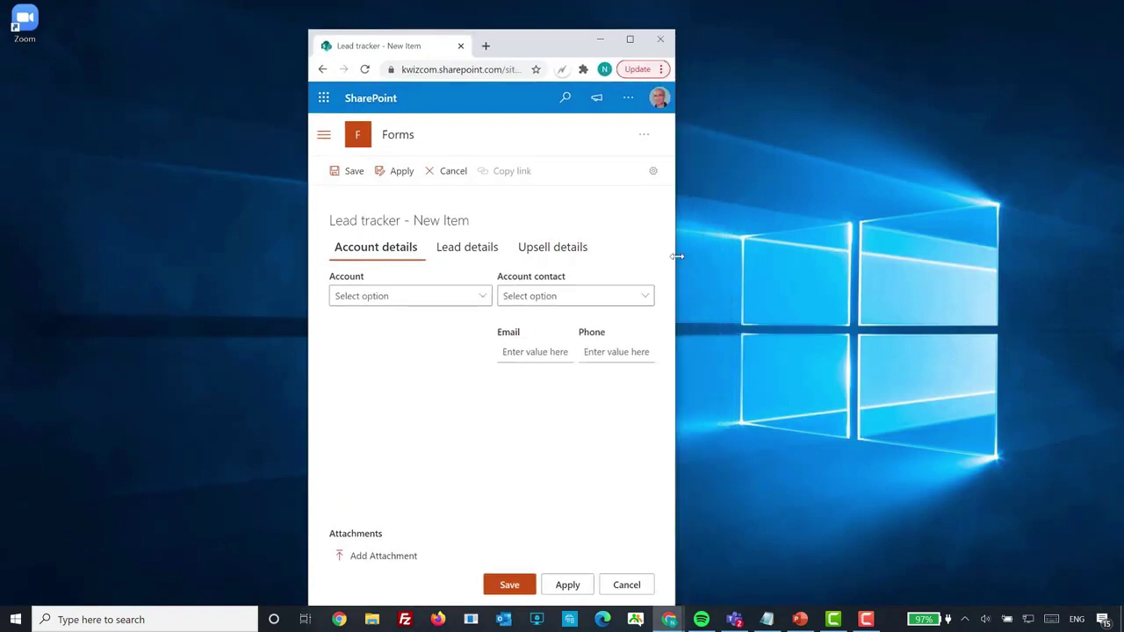
pyautogui.click(465, 258)
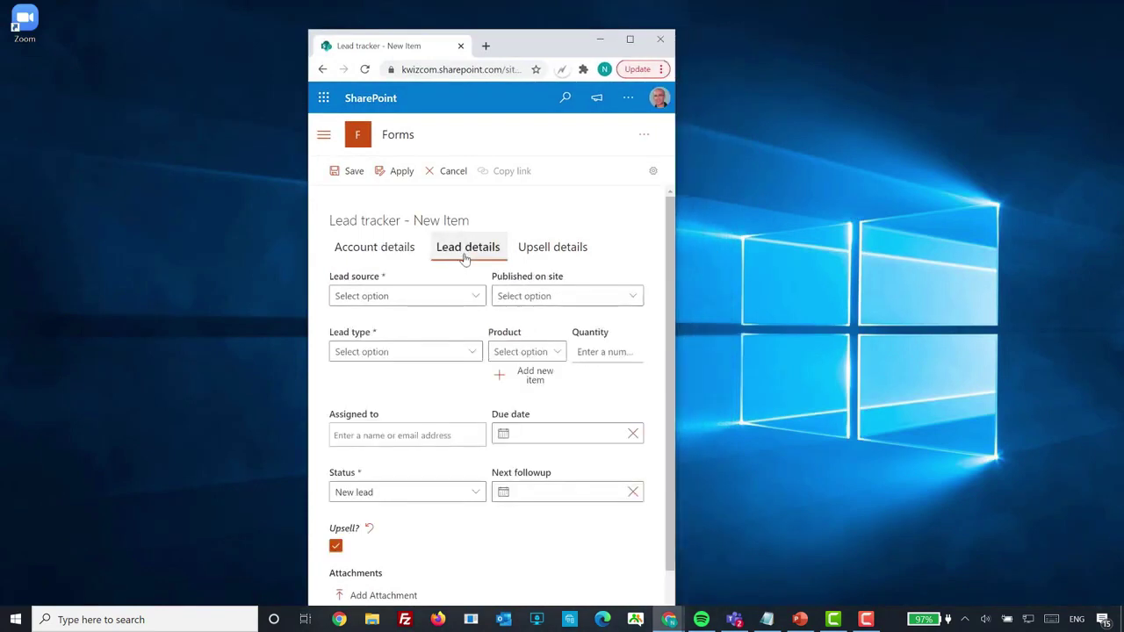
pyautogui.click(551, 255)
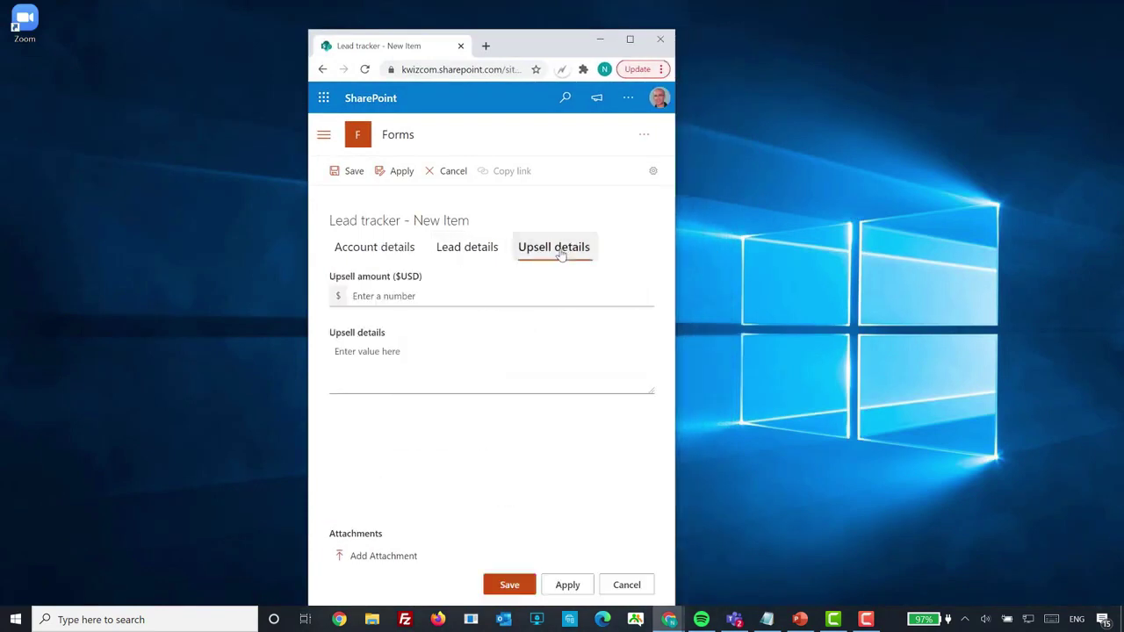
pyautogui.click(381, 253)
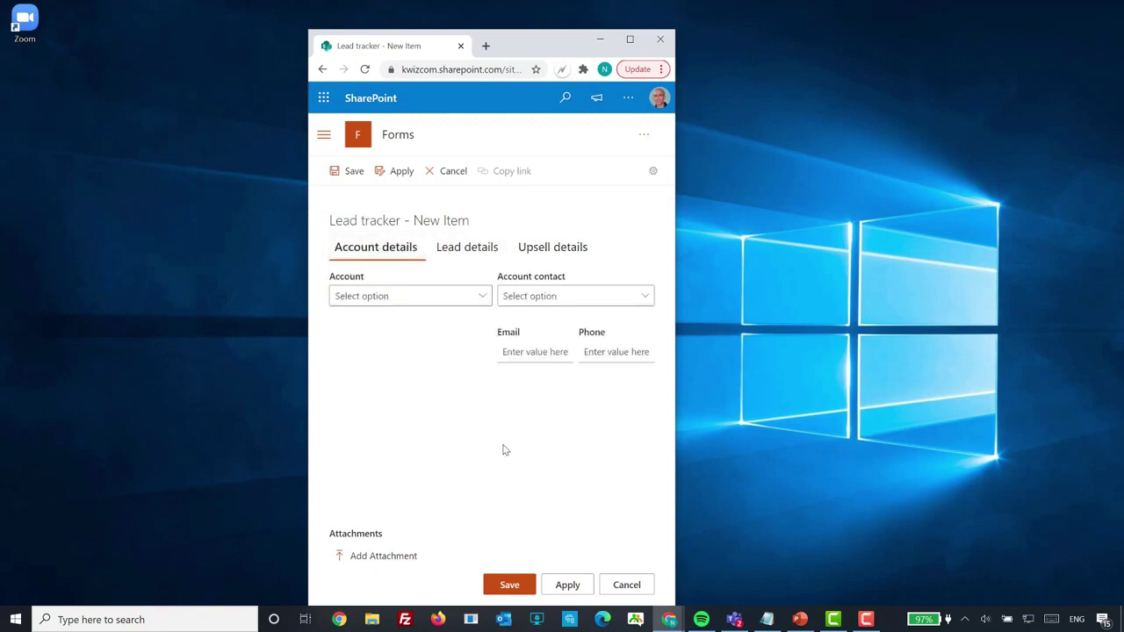
pyautogui.click(527, 252)
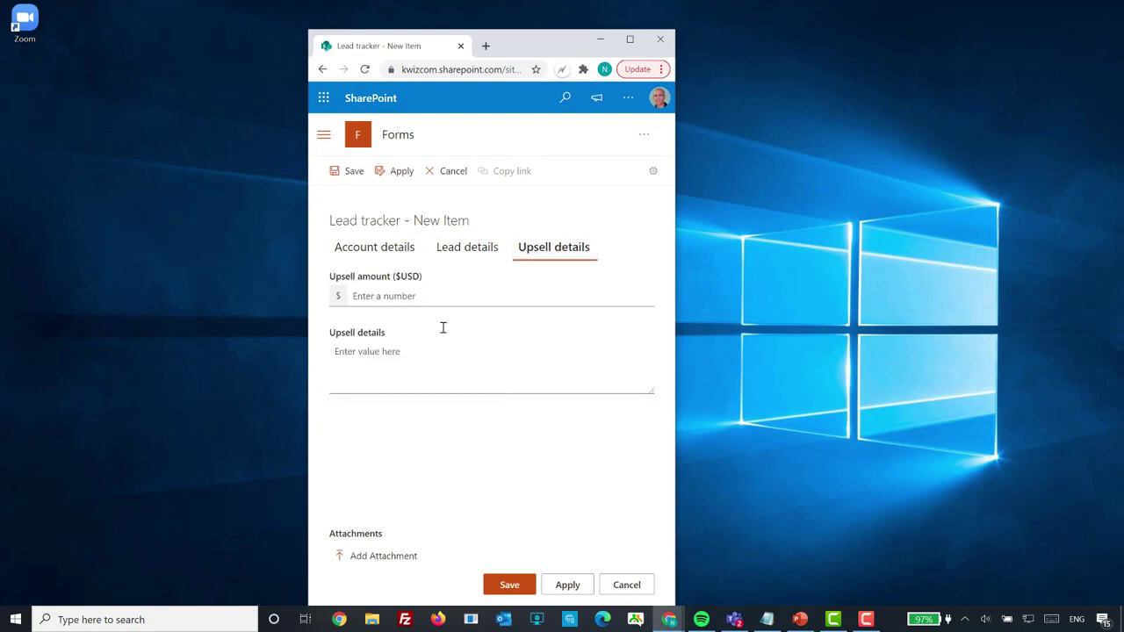
pyautogui.click(378, 251)
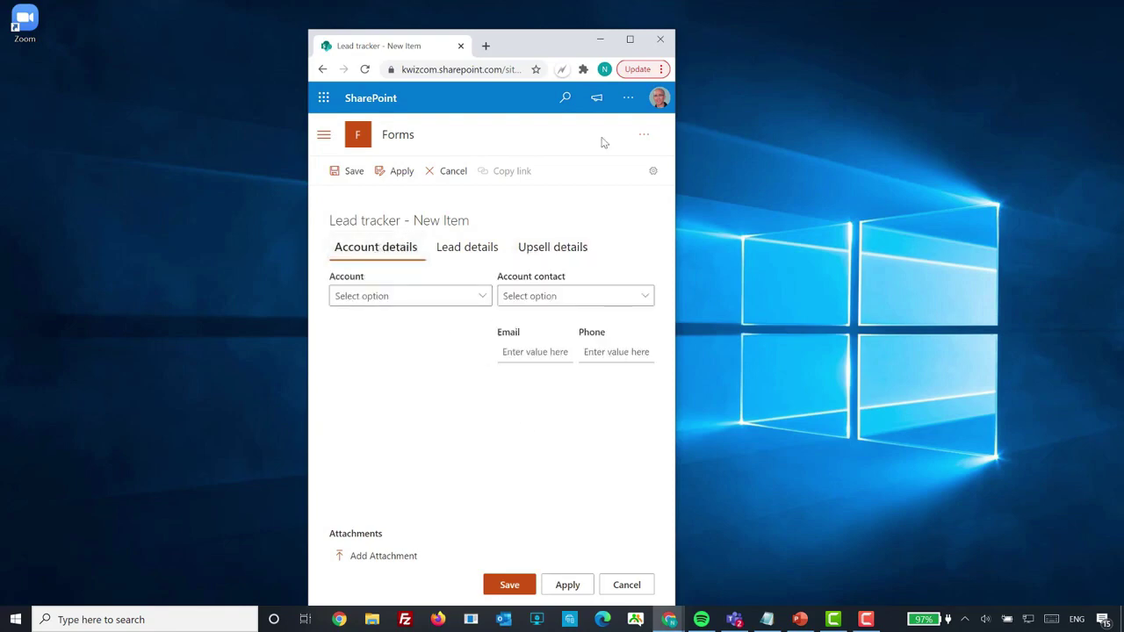
# Maximize the form window, open the list's Form Layout settings, set the groups to display as Collapsible groups, and save
pyautogui.click(630, 40)
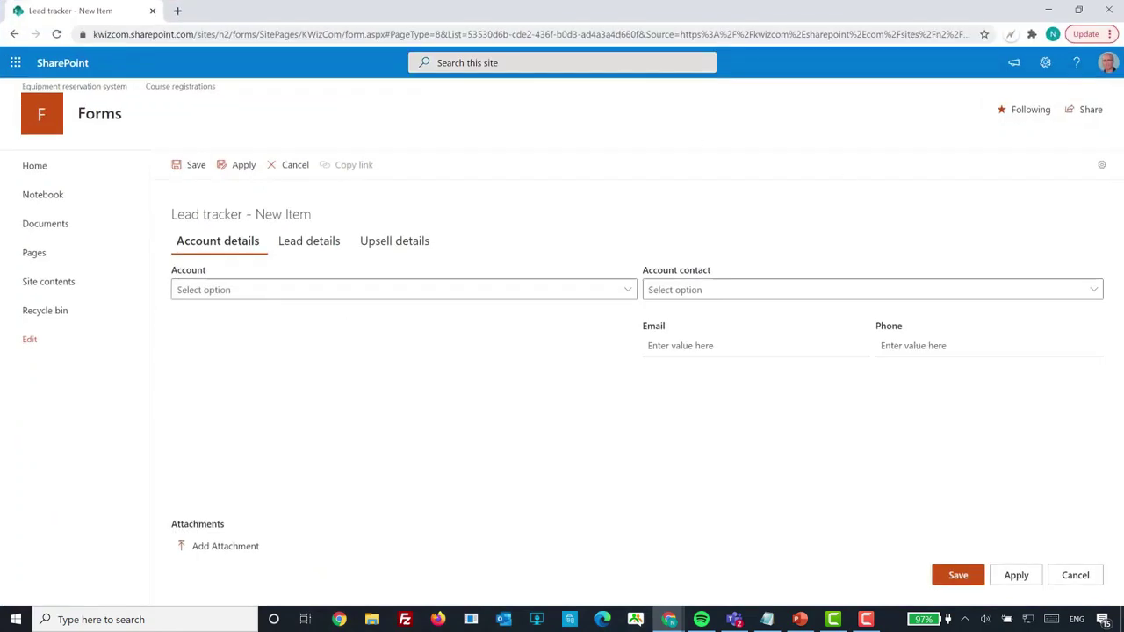
pyautogui.click(1100, 167)
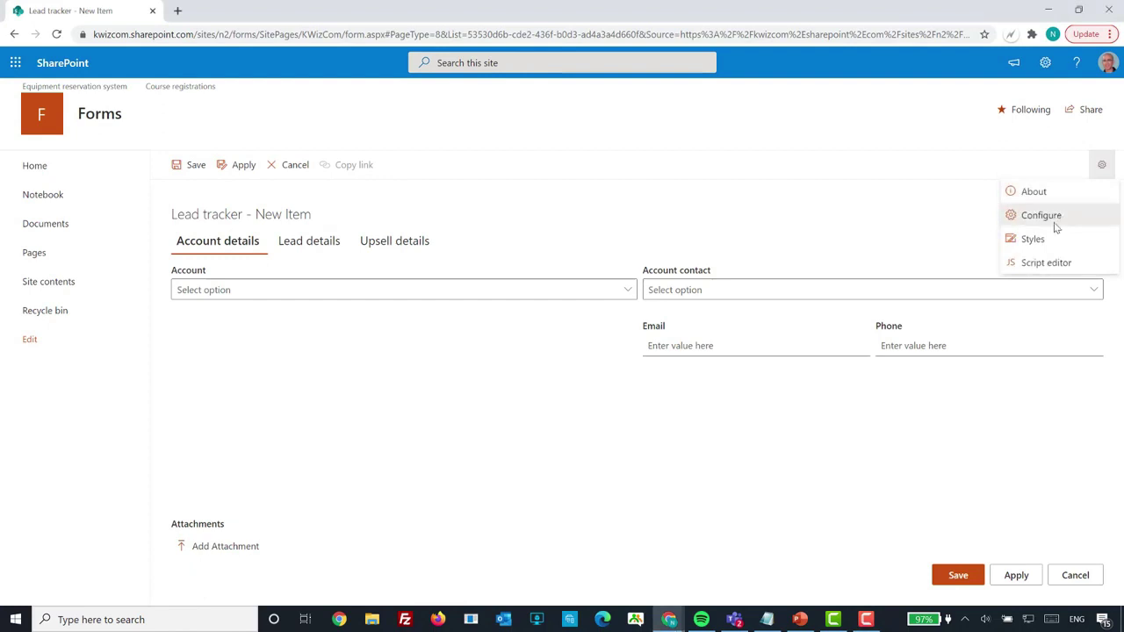
pyautogui.click(1056, 219)
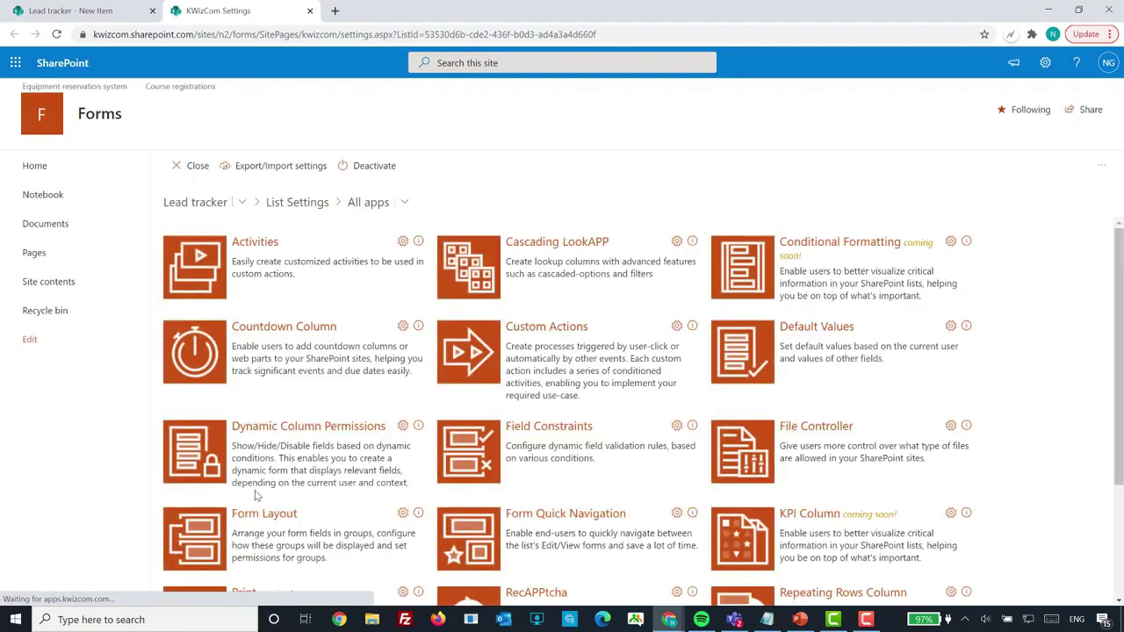
pyautogui.click(253, 515)
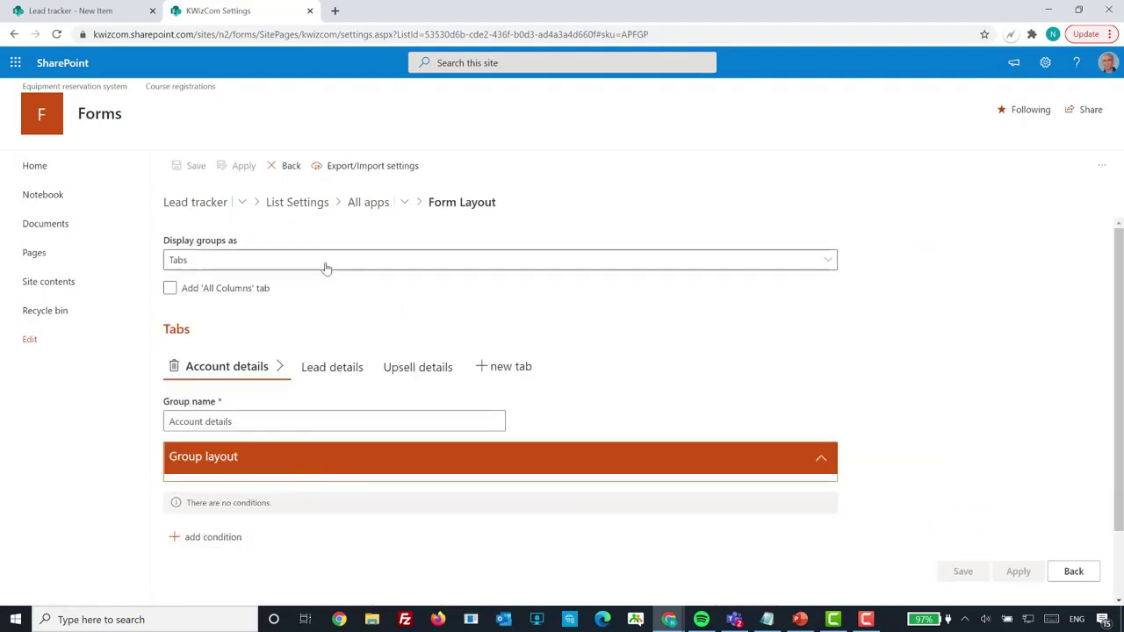
pyautogui.click(326, 263)
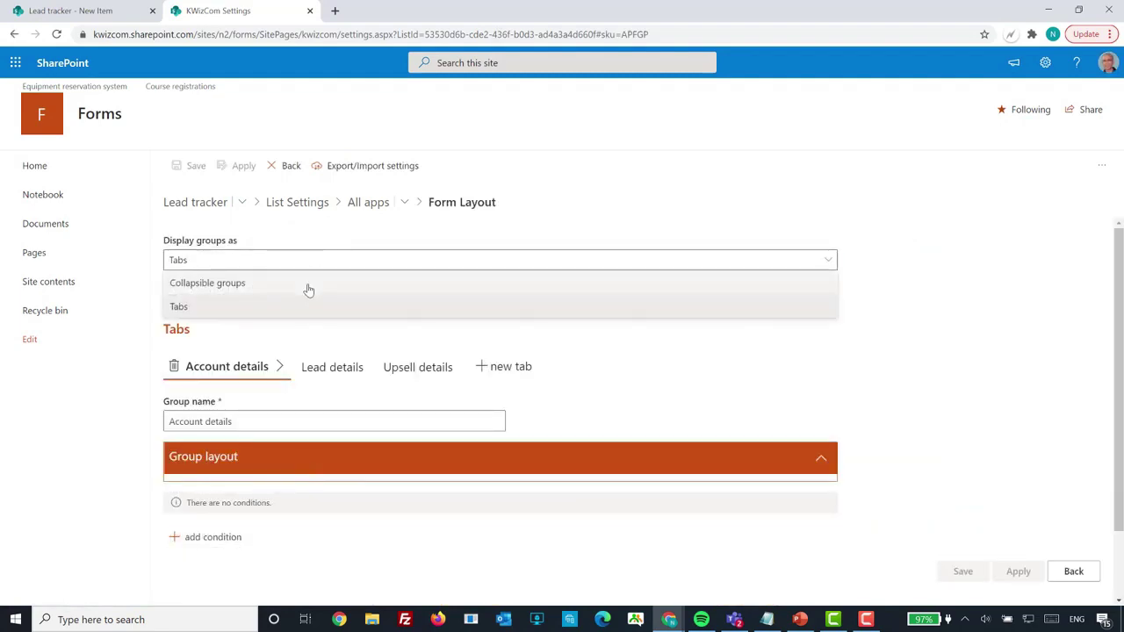
pyautogui.click(308, 290)
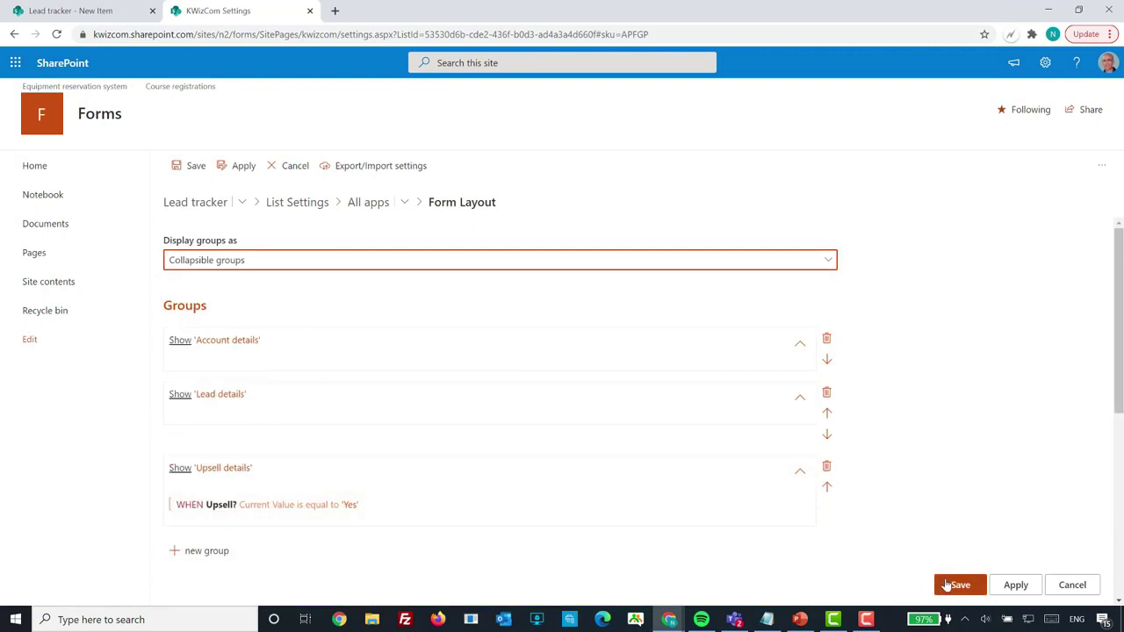
pyautogui.click(957, 585)
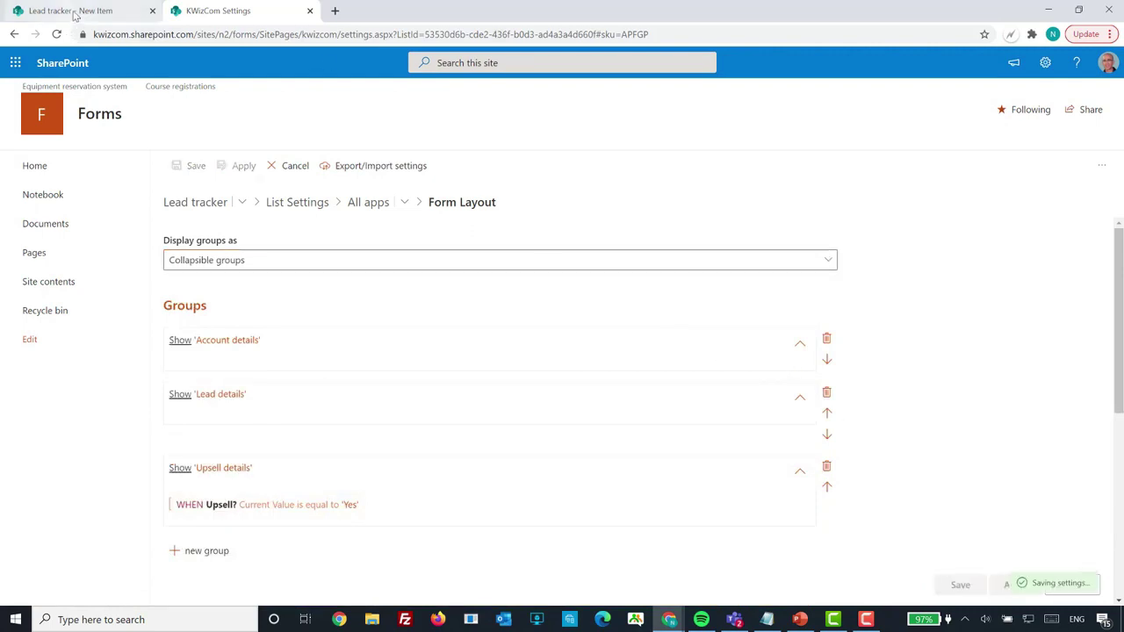
# Reload the new item form and examine its collapsible groups, toggling Lead details and checking the layout in the smaller window
pyautogui.click(75, 12)
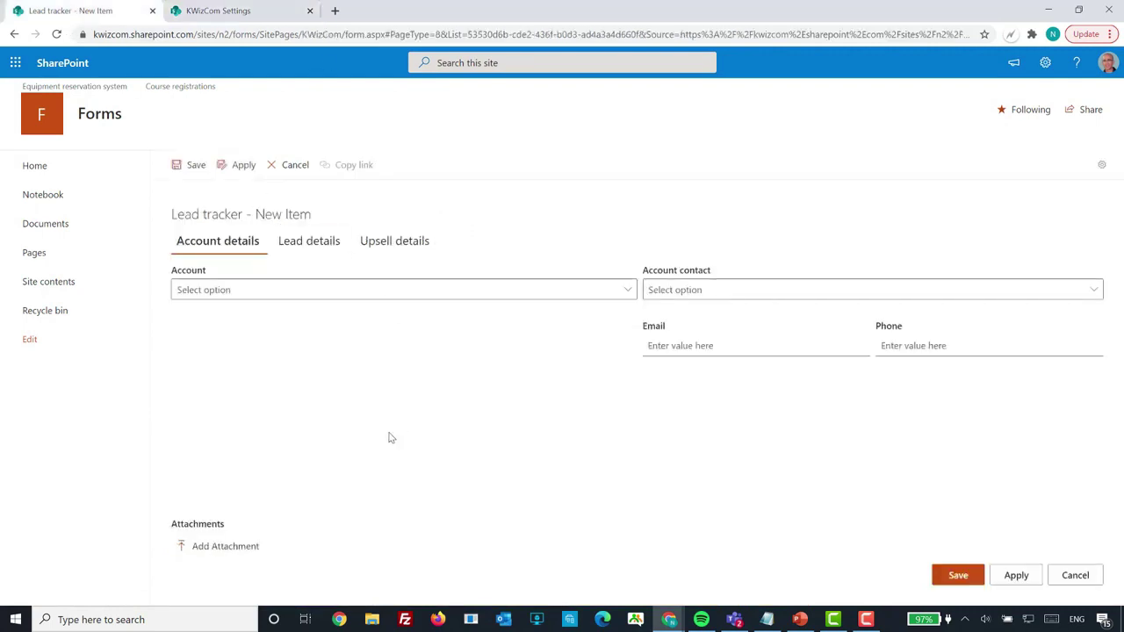
pyautogui.press('F5')
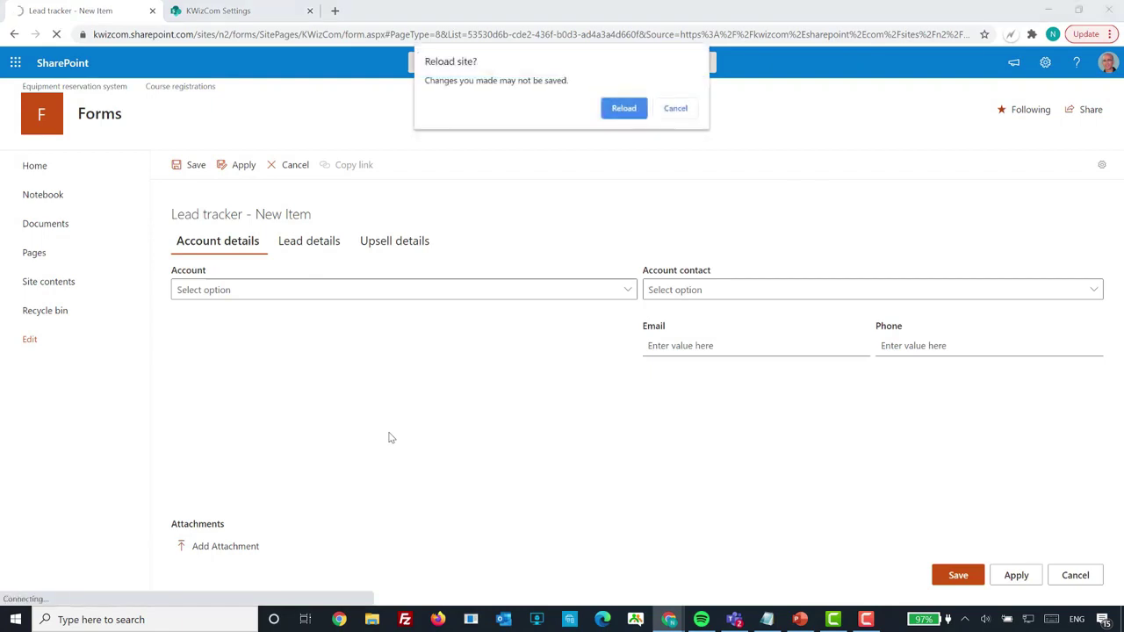
pyautogui.press('Return')
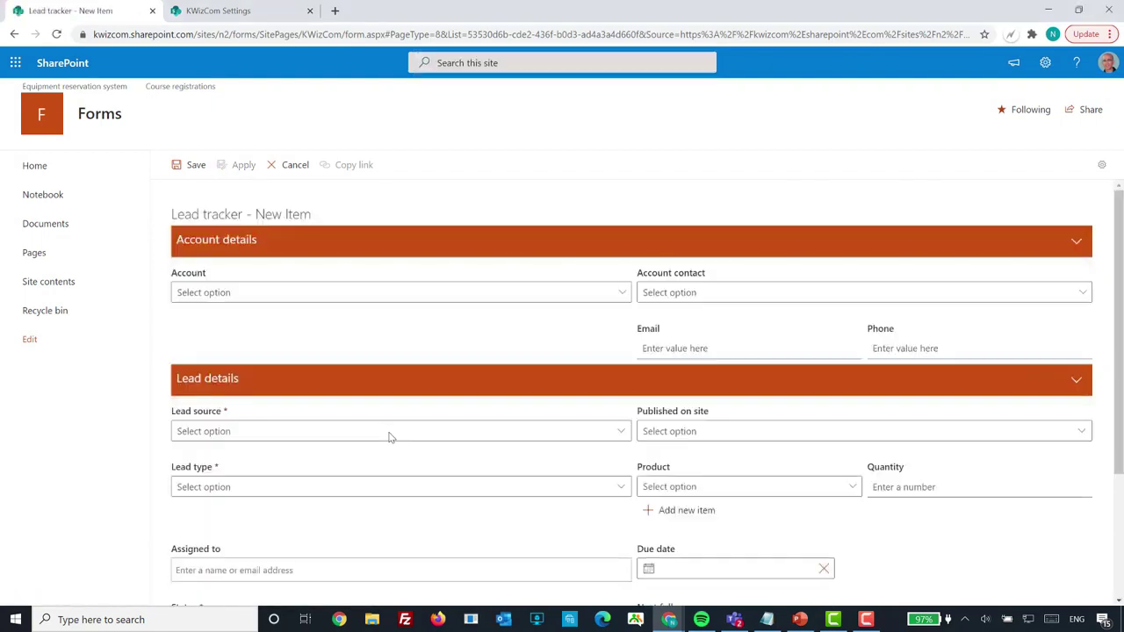
pyautogui.click(1076, 380)
pyautogui.click(1077, 382)
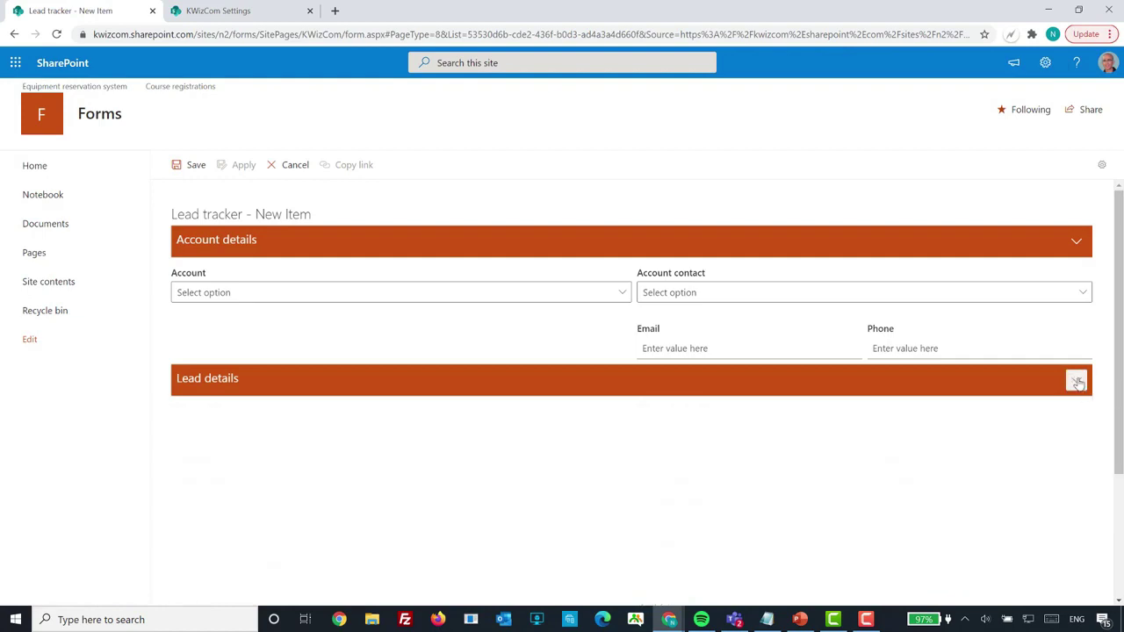
pyautogui.click(1078, 10)
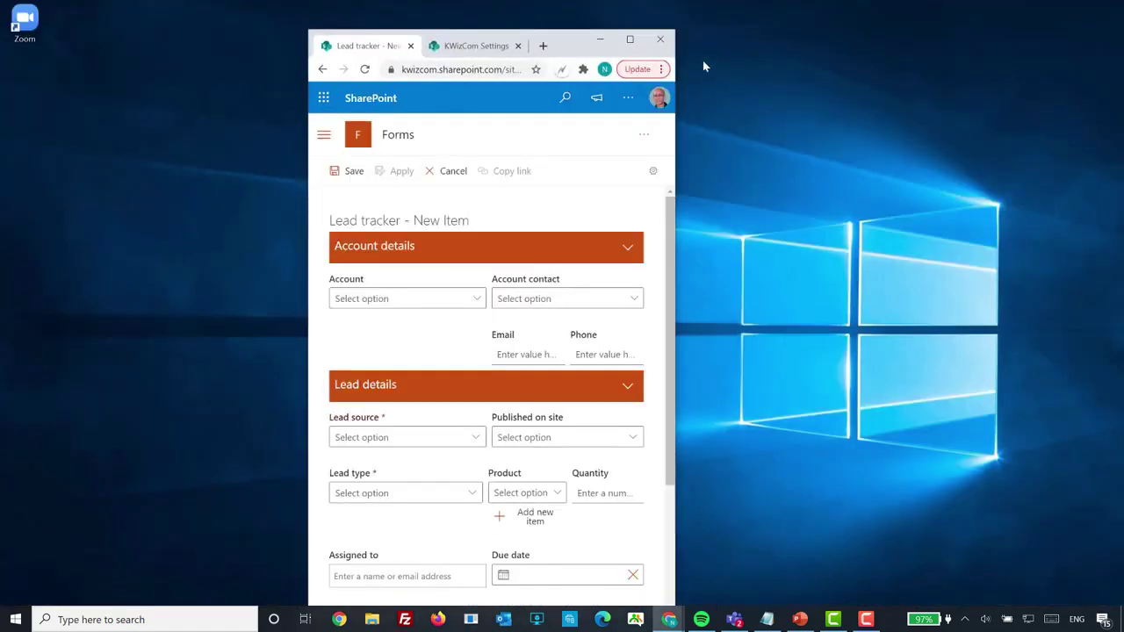
pyautogui.click(630, 39)
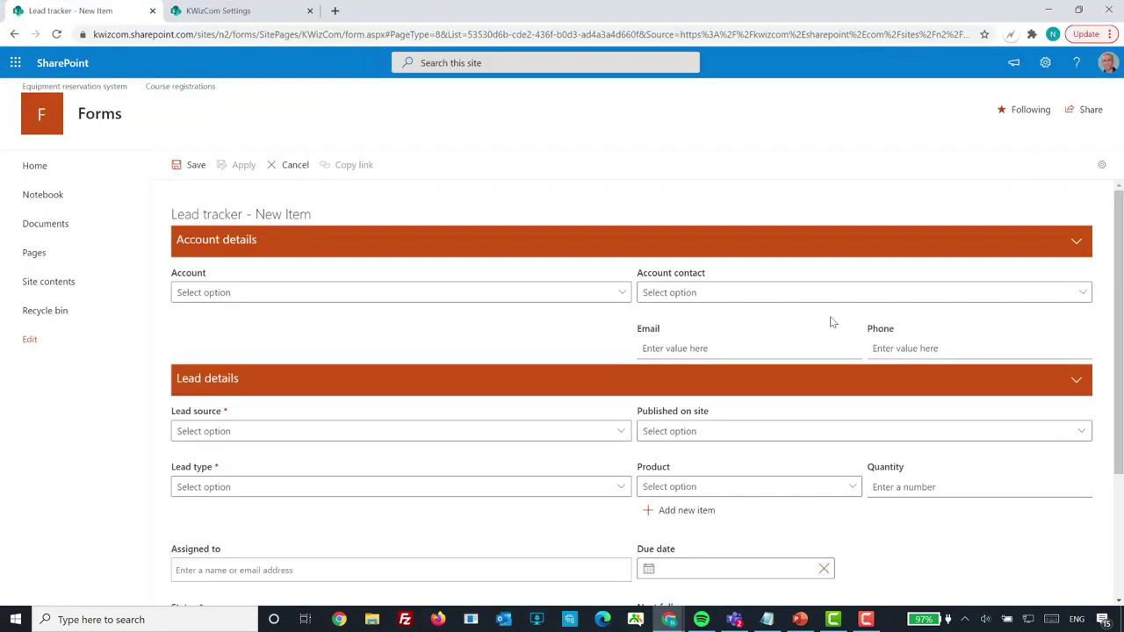
# Set the Form Layout groups to display as Tabs, apply the setting, and reload the new item form
pyautogui.click(280, 11)
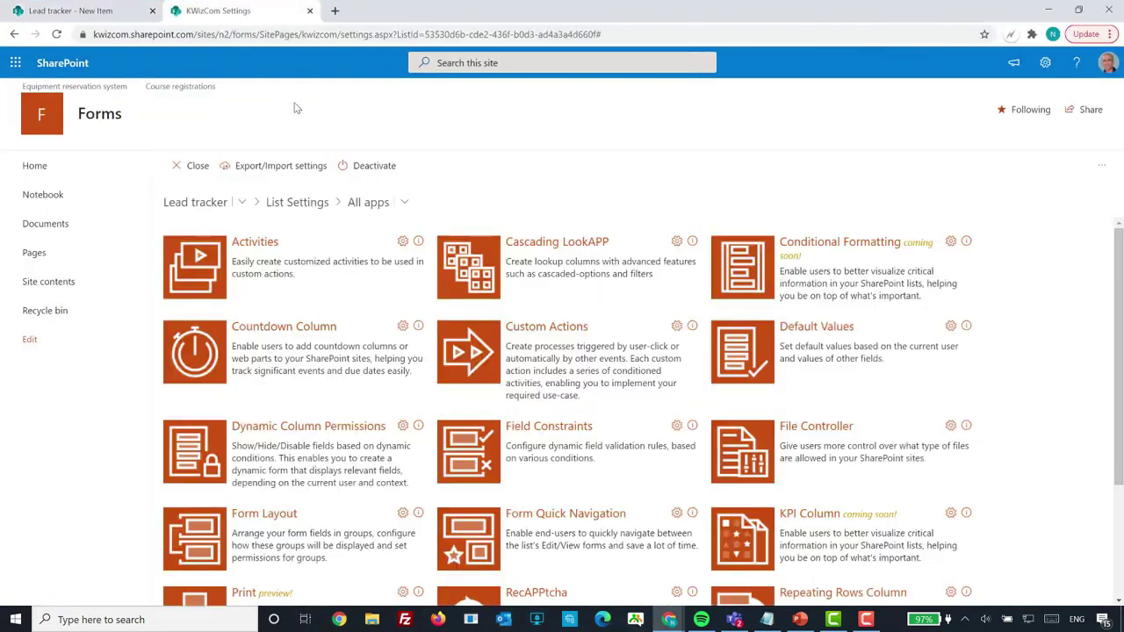
pyautogui.click(210, 528)
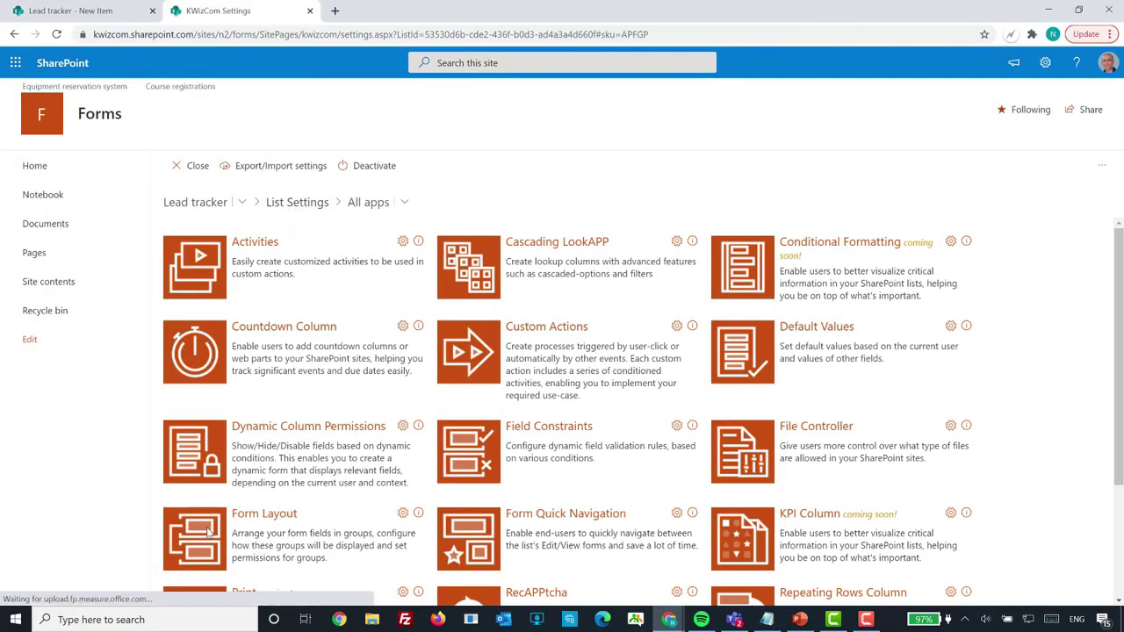
pyautogui.click(273, 260)
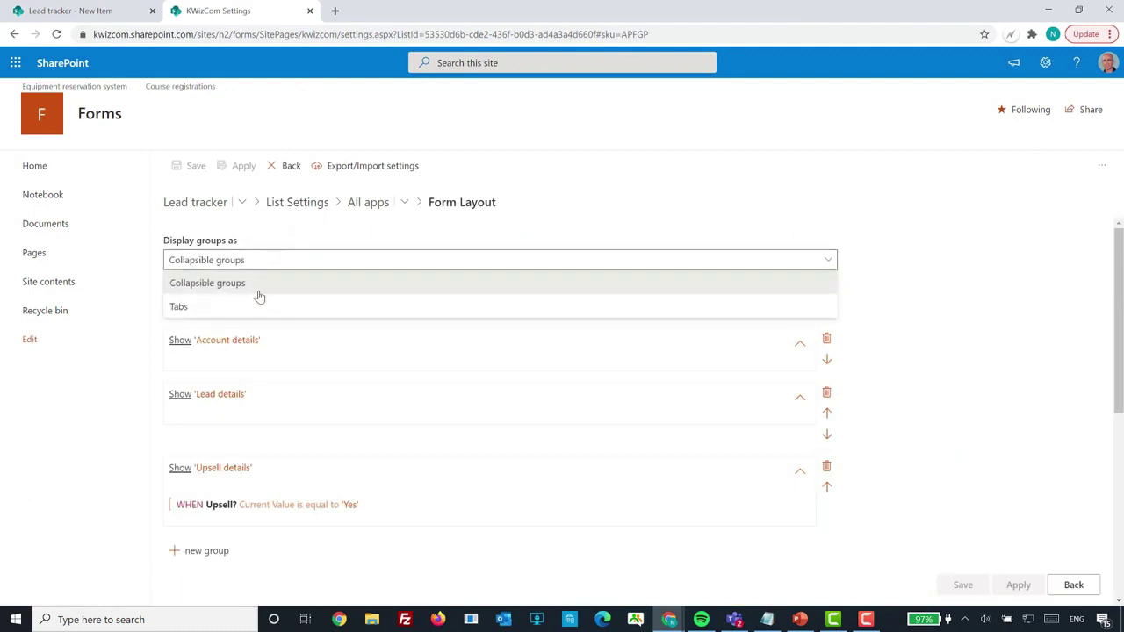
pyautogui.click(256, 312)
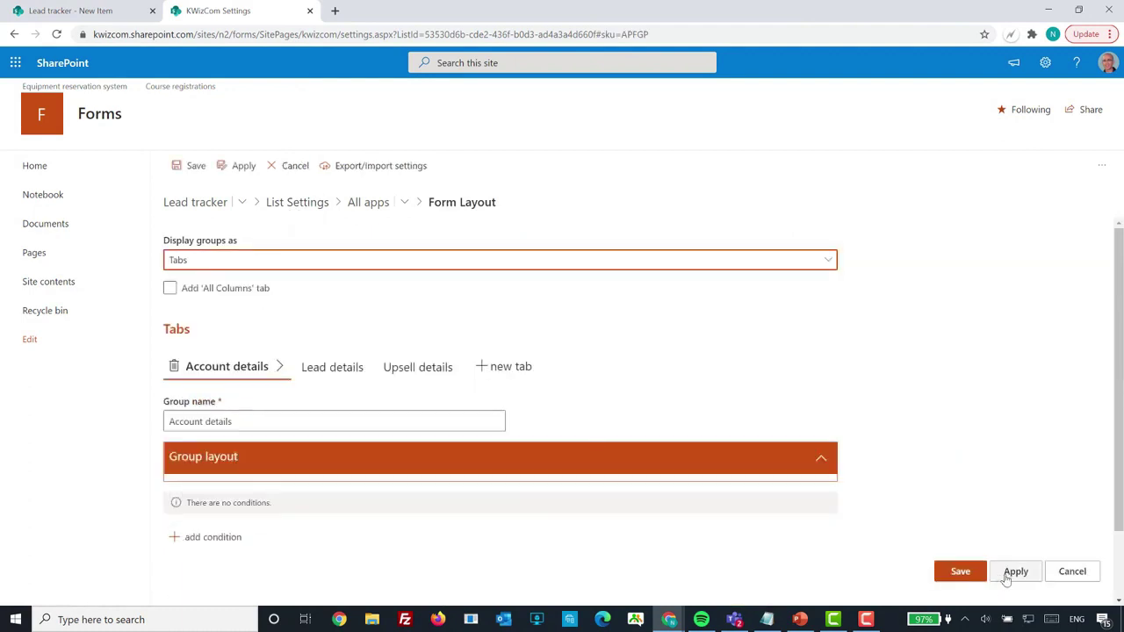
pyautogui.click(1014, 570)
pyautogui.click(117, 12)
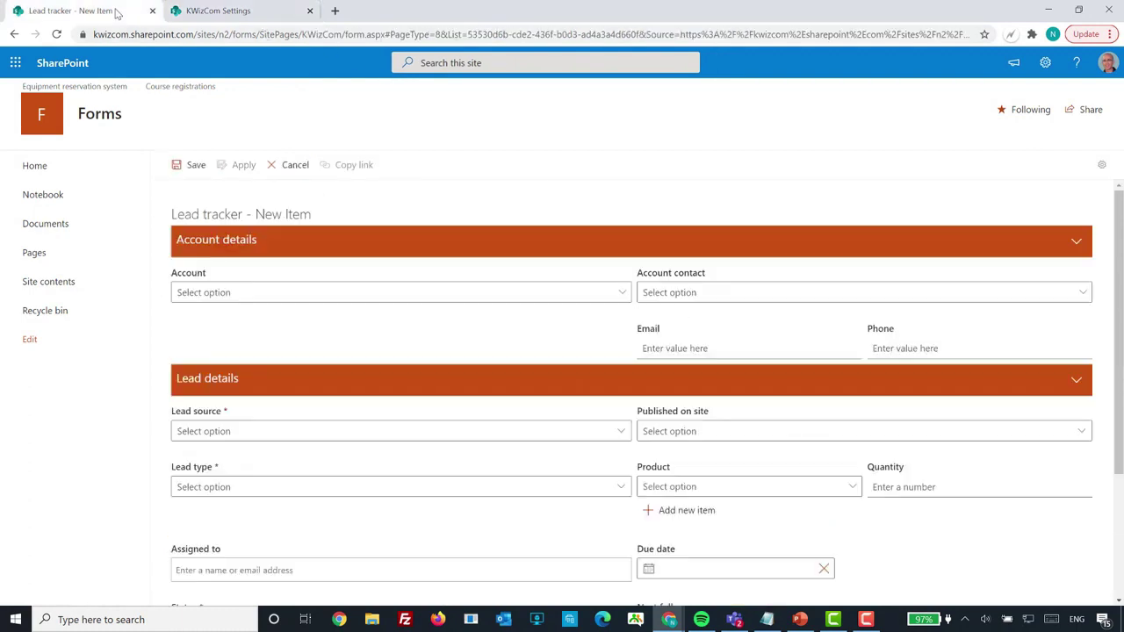
pyautogui.press('F5')
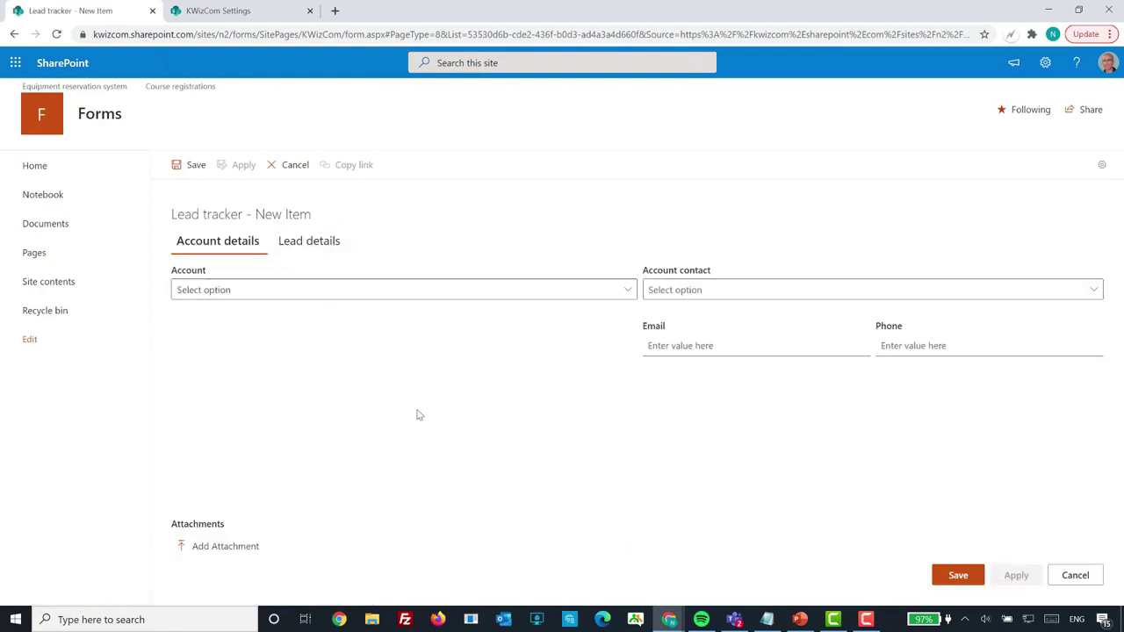
# Add the 'Set tabs style' sample to the form's CSS styles and move the styles dialog to check the restyled tabs
pyautogui.click(1101, 167)
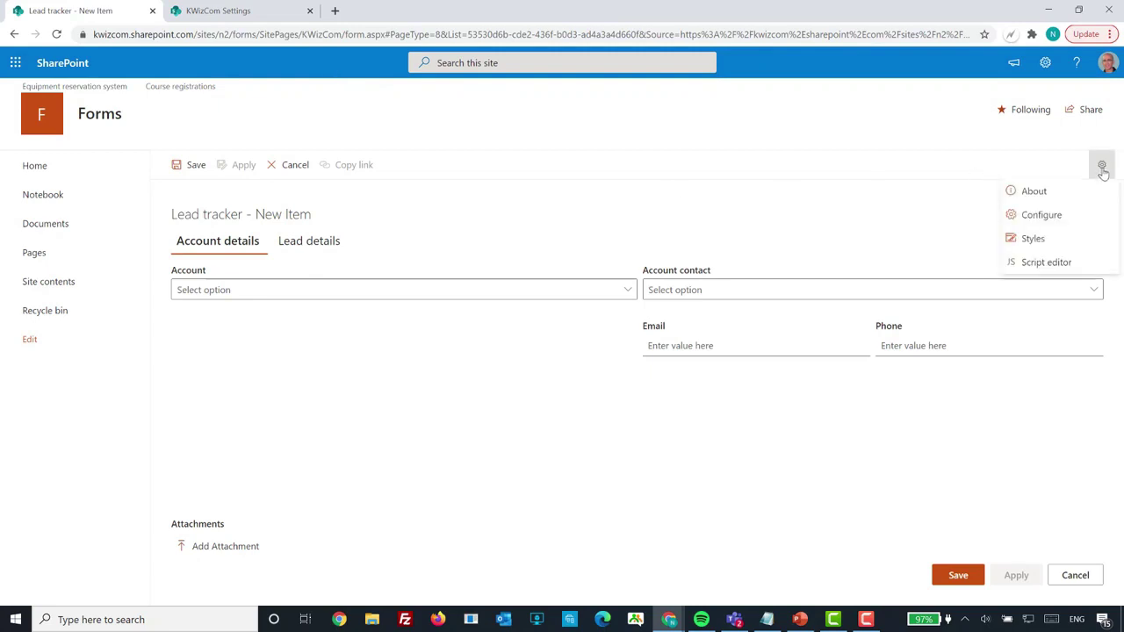
pyautogui.click(1035, 241)
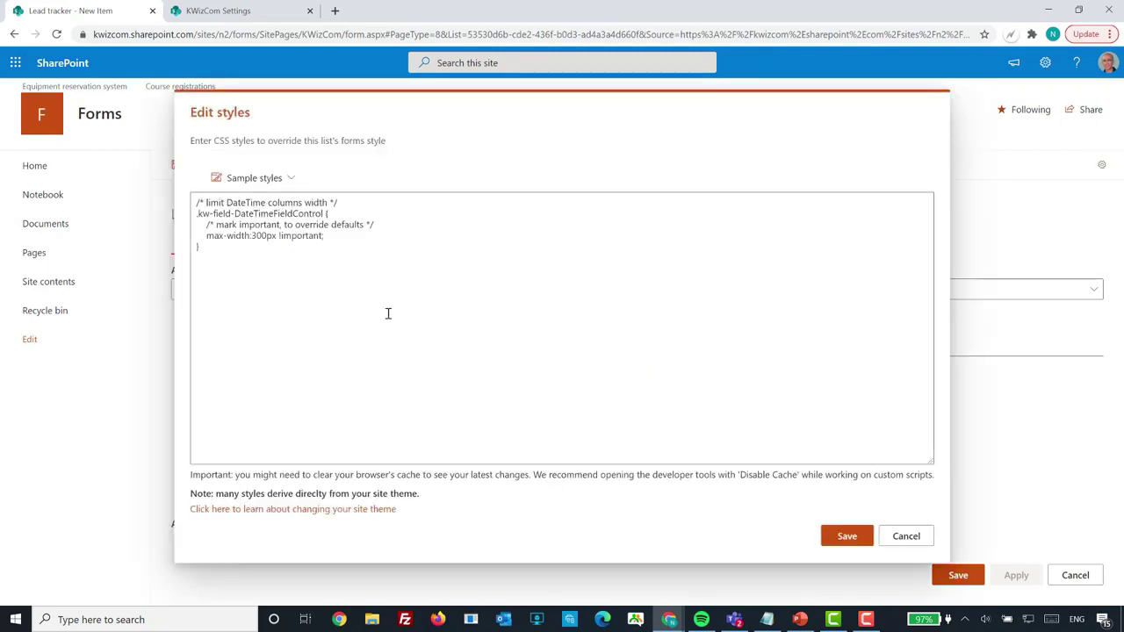
pyautogui.click(255, 291)
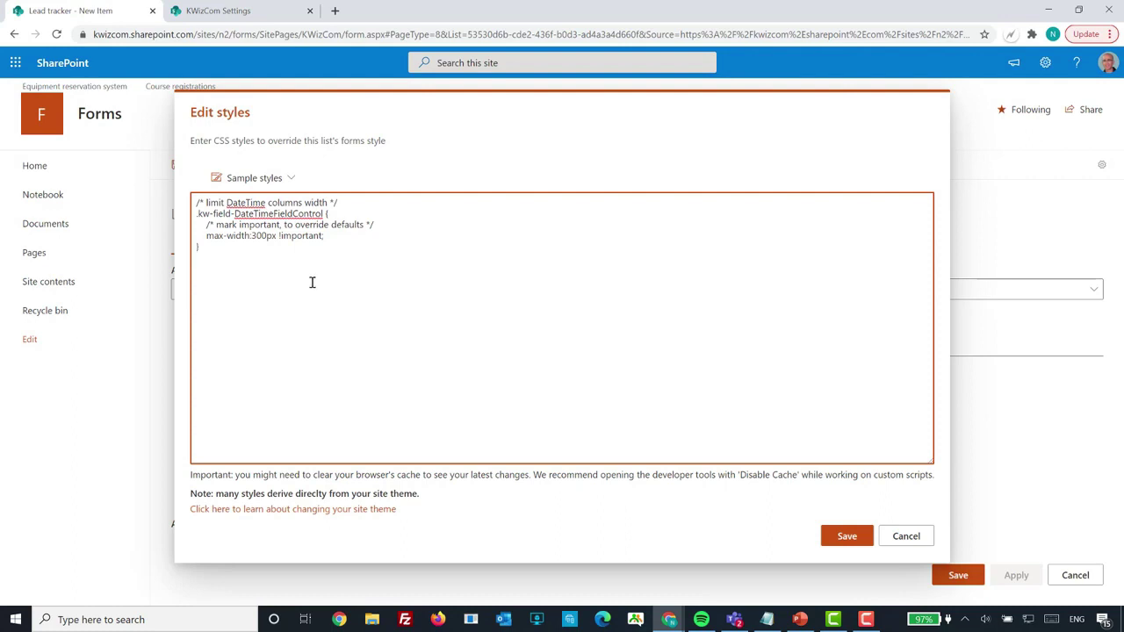
pyautogui.click(292, 182)
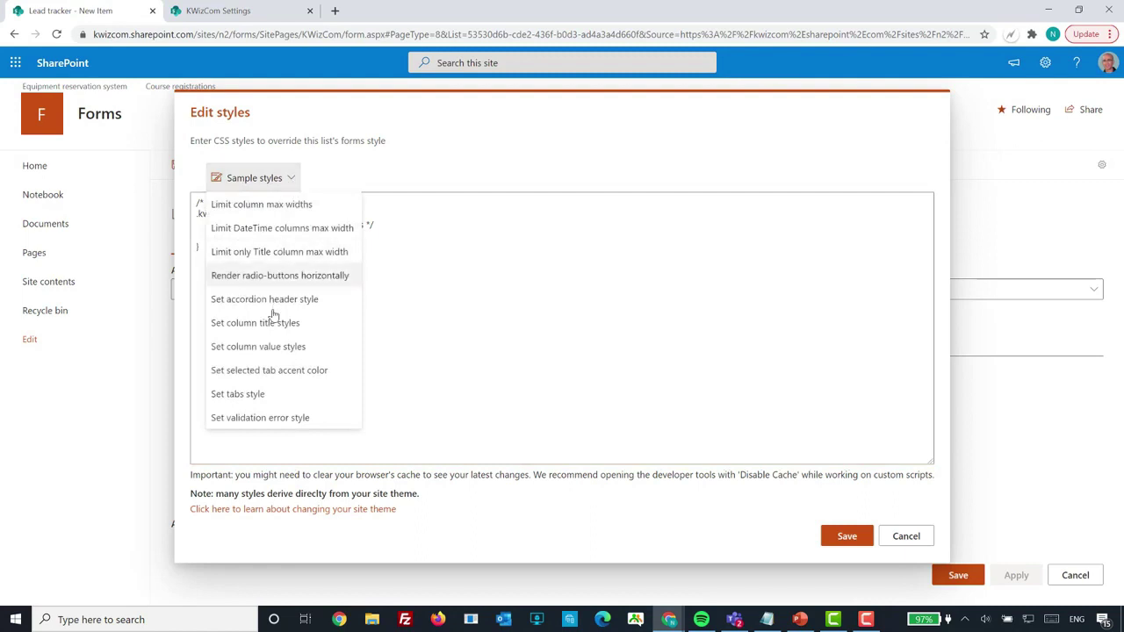
pyautogui.click(246, 403)
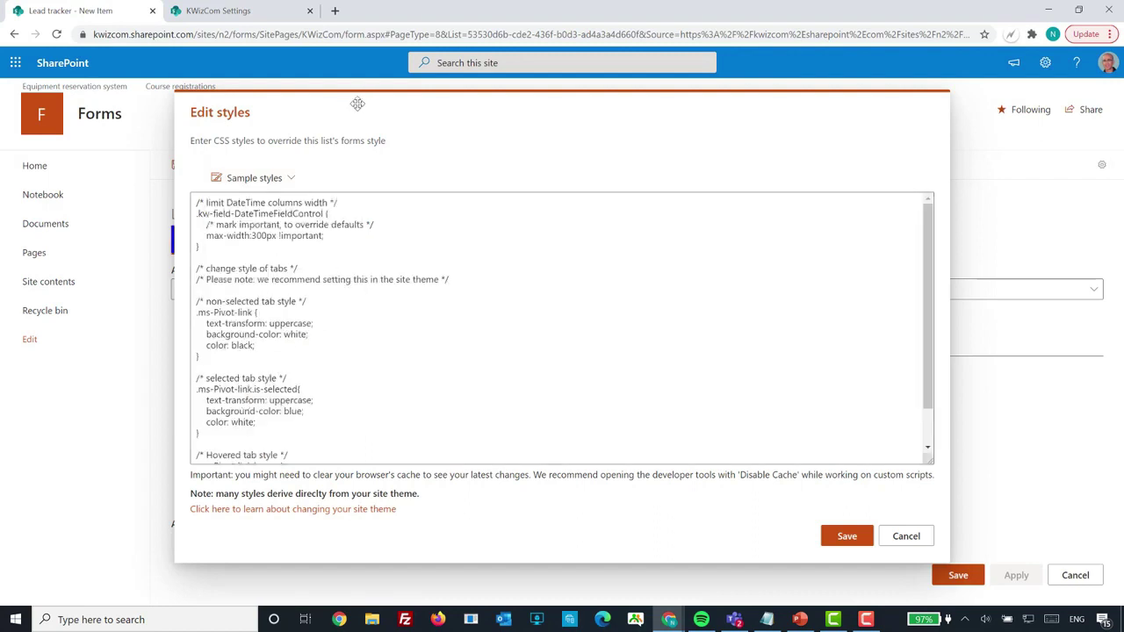
pyautogui.moveTo(358, 101); pyautogui.dragTo(656, 117)
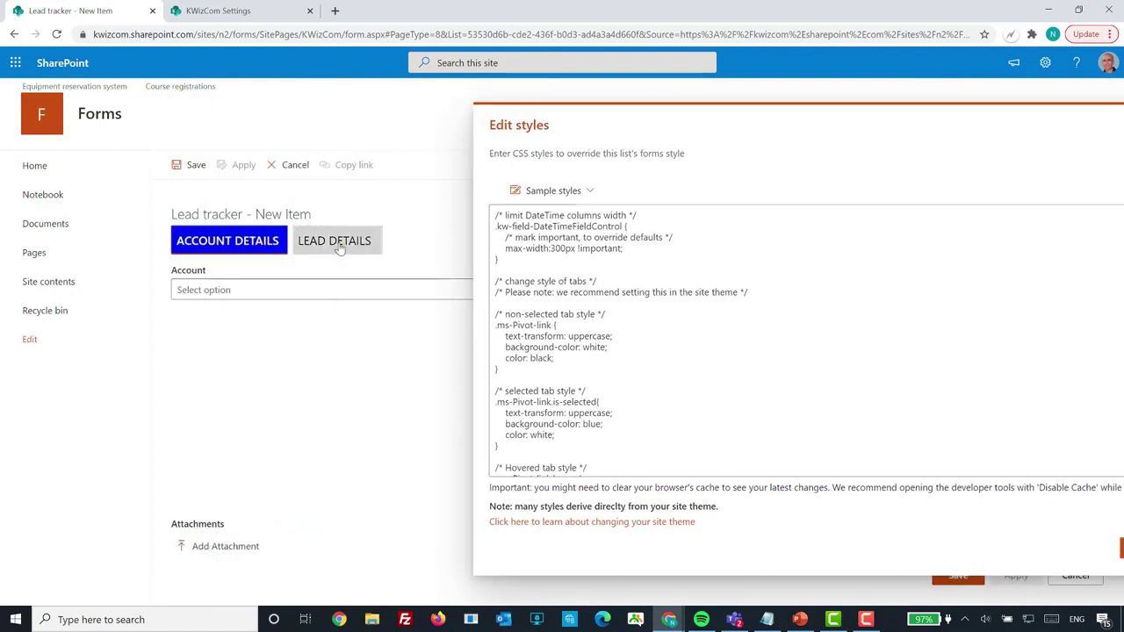
pyautogui.moveTo(588, 120); pyautogui.dragTo(413, 76)
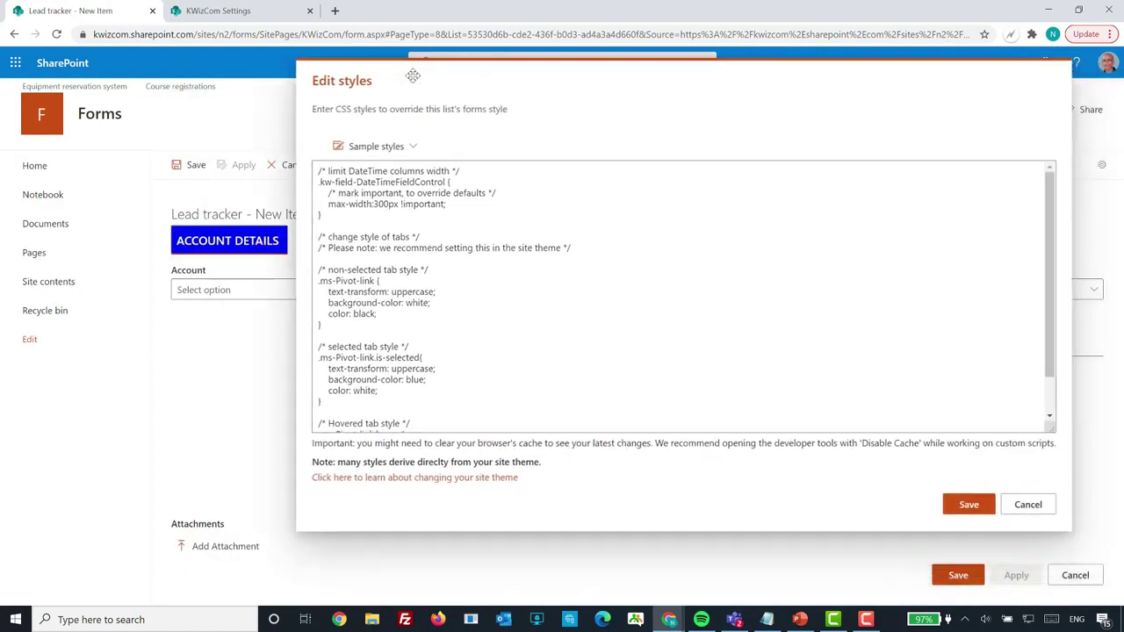
# In the tab CSS, set the non-selected tab background color to yellow and the selected tab background color to black
pyautogui.click(358, 346)
pyautogui.click(358, 270)
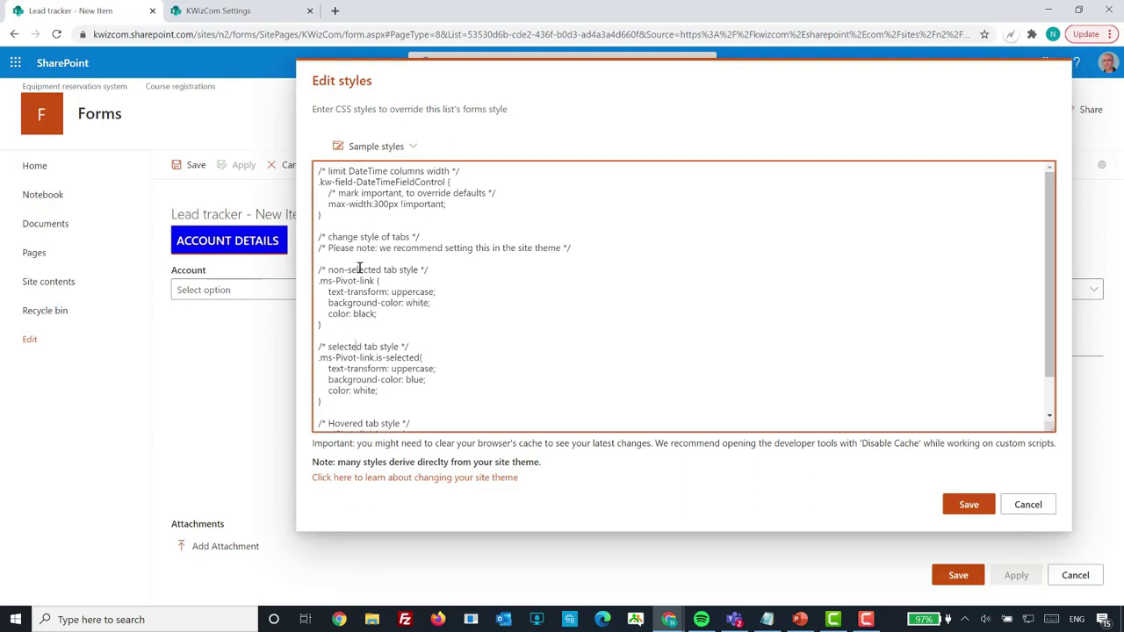
pyautogui.doubleClick(414, 305)
pyautogui.write('yellow')
pyautogui.click(343, 348)
pyautogui.doubleClick(418, 379)
pyautogui.write('b')
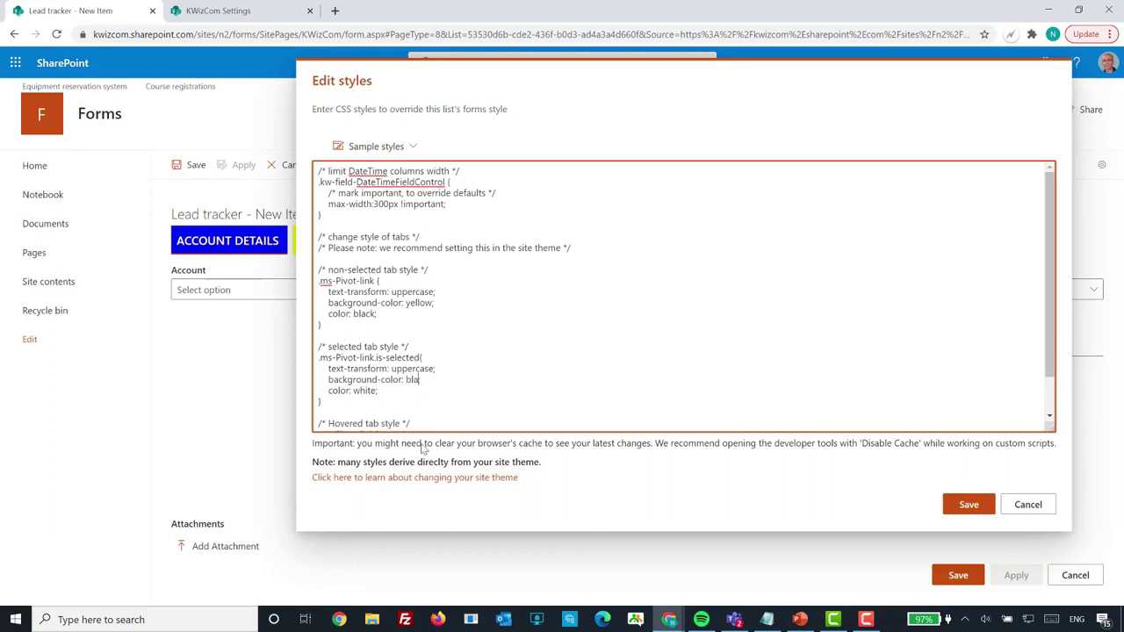
pyautogui.write('lack')
# Open the linked documentation about changing the site theme
pyautogui.click(558, 480)
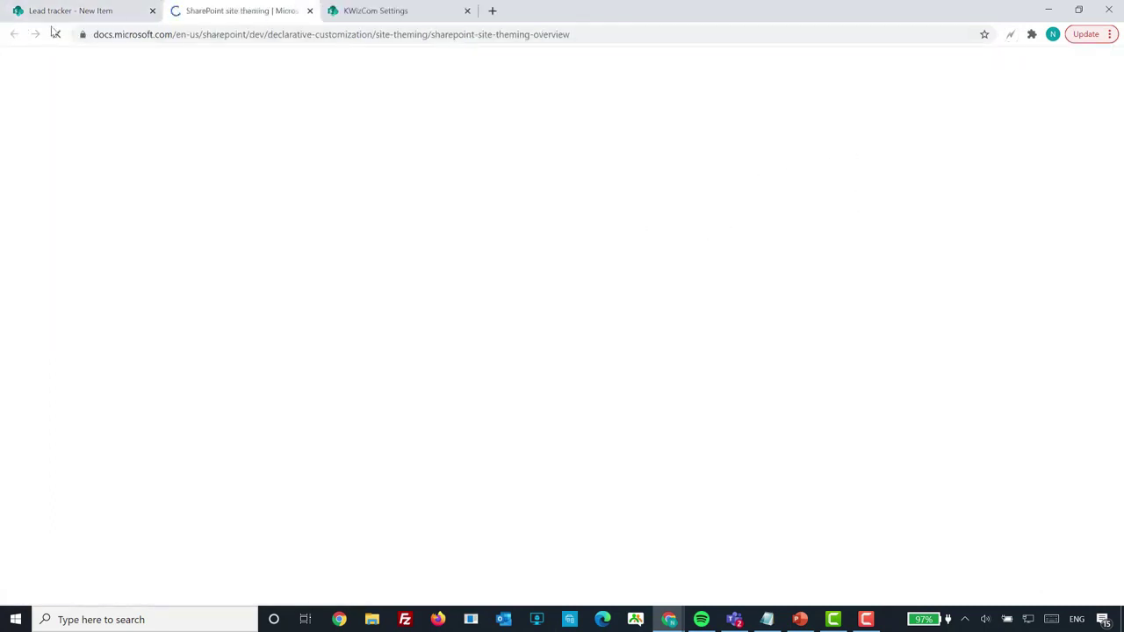
# Close the theme documentation, save the form's tab CSS, and check the Lead details and Account details tabs
pyautogui.click(309, 10)
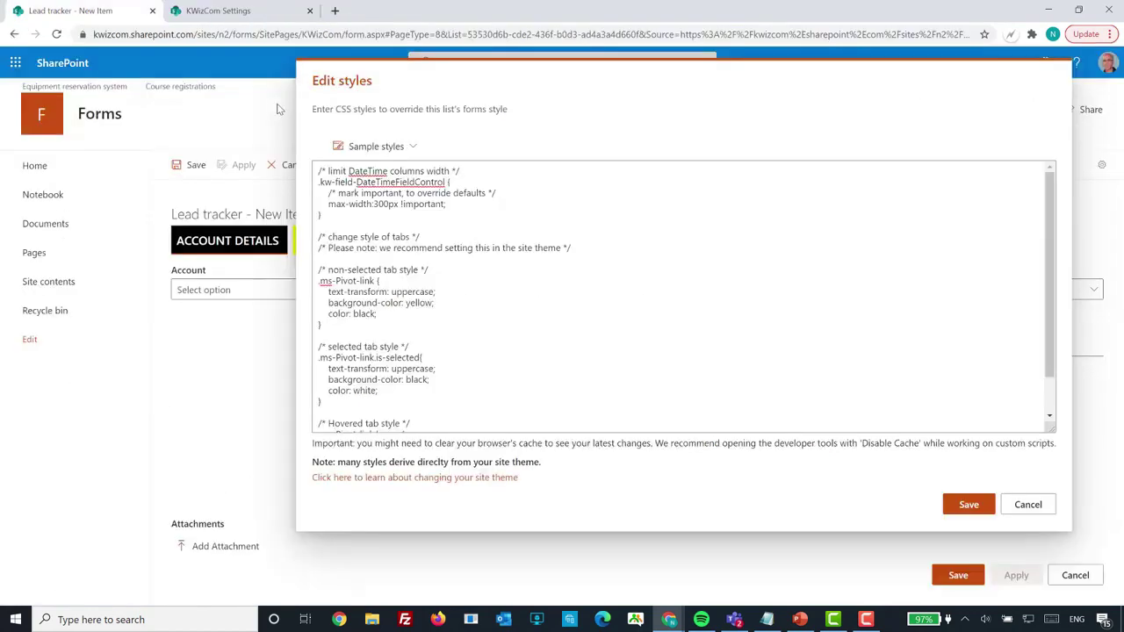
pyautogui.click(942, 506)
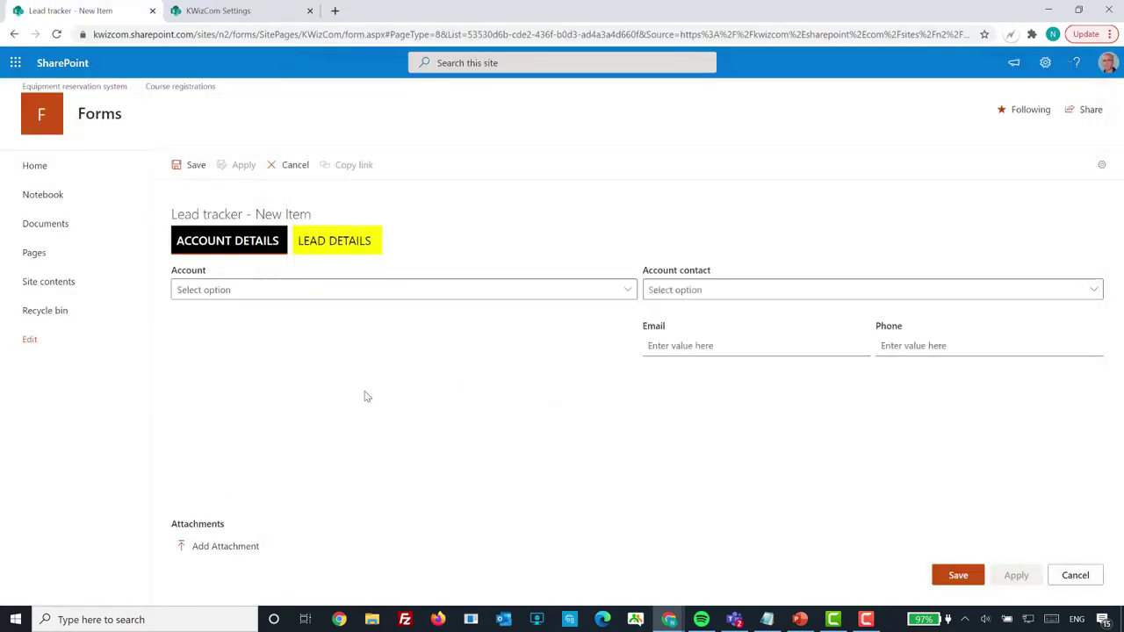
pyautogui.click(325, 250)
pyautogui.click(247, 250)
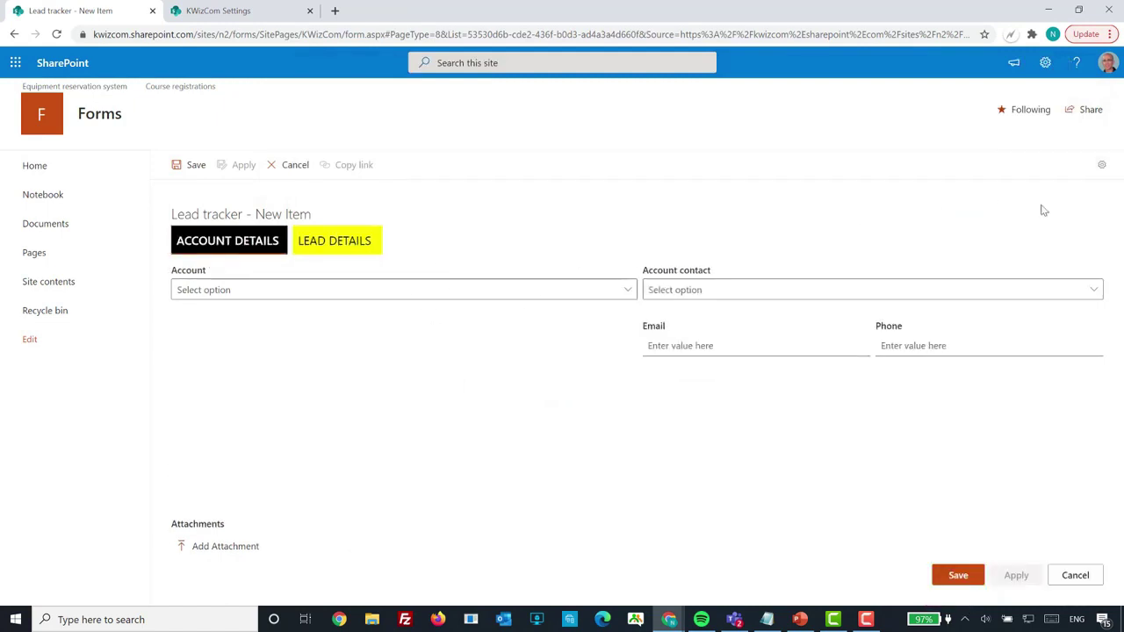
# Review the sample styles offered in the form's CSS style editor and leave the editor without saving
pyautogui.click(1097, 170)
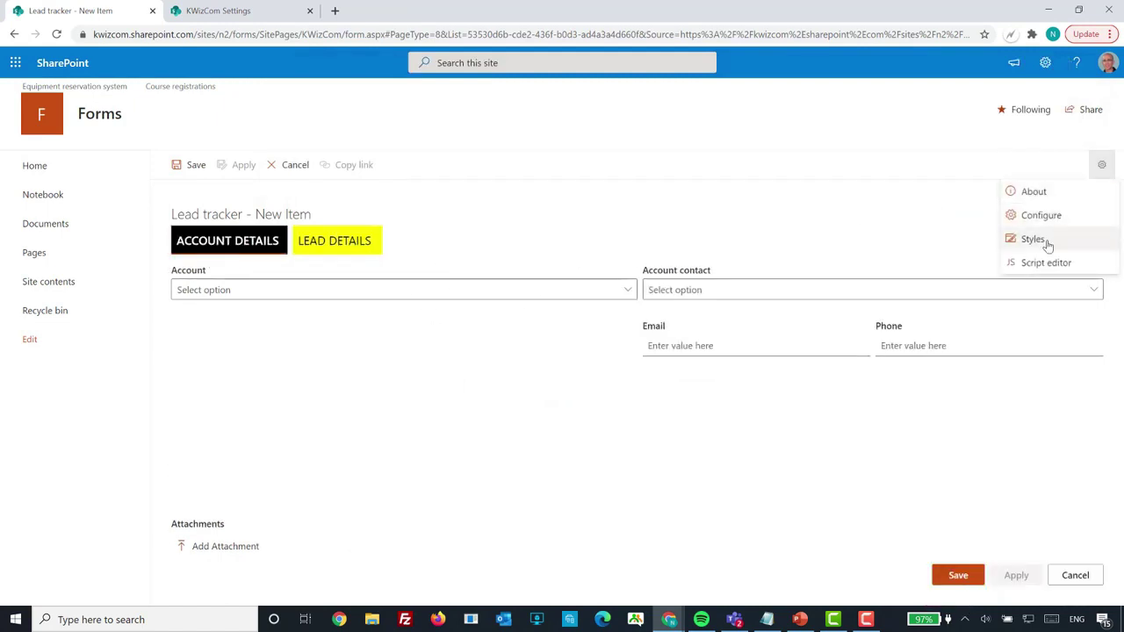
pyautogui.click(1045, 239)
pyautogui.click(281, 178)
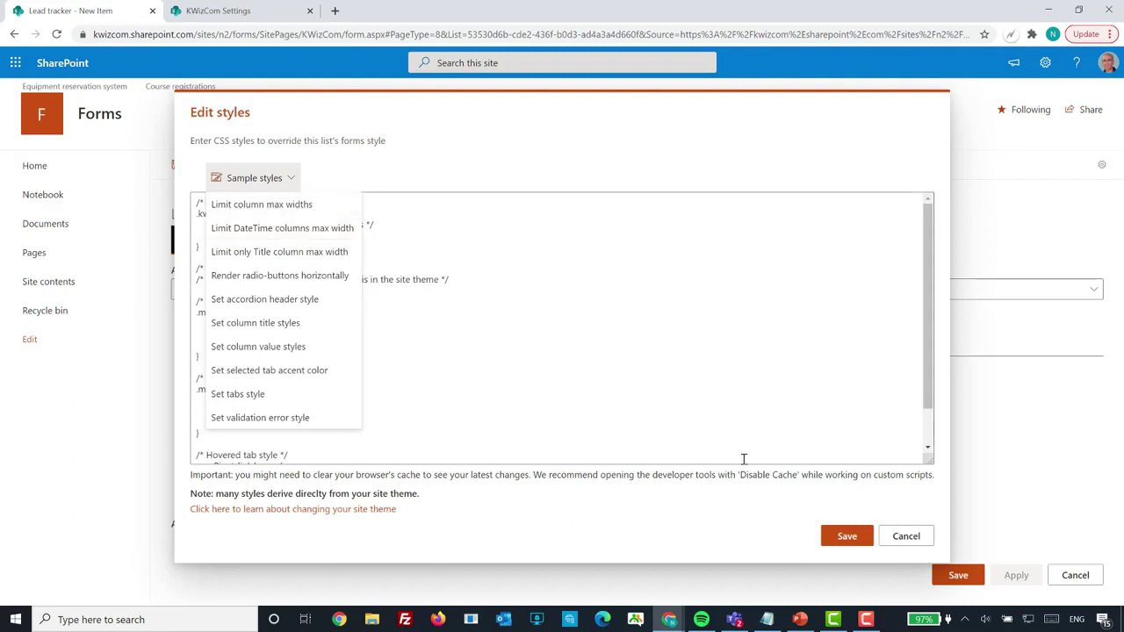
pyautogui.click(906, 535)
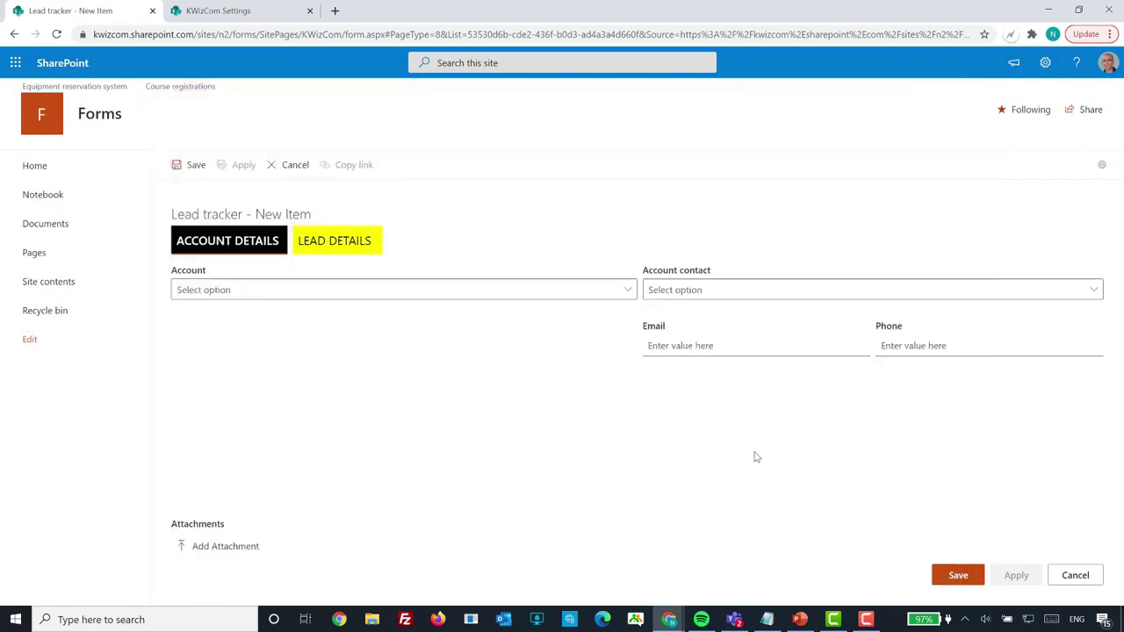
# Check the date fields under Lead details, delete the DateTime columns width rule from the form's CSS, and save the styles
pyautogui.click(365, 240)
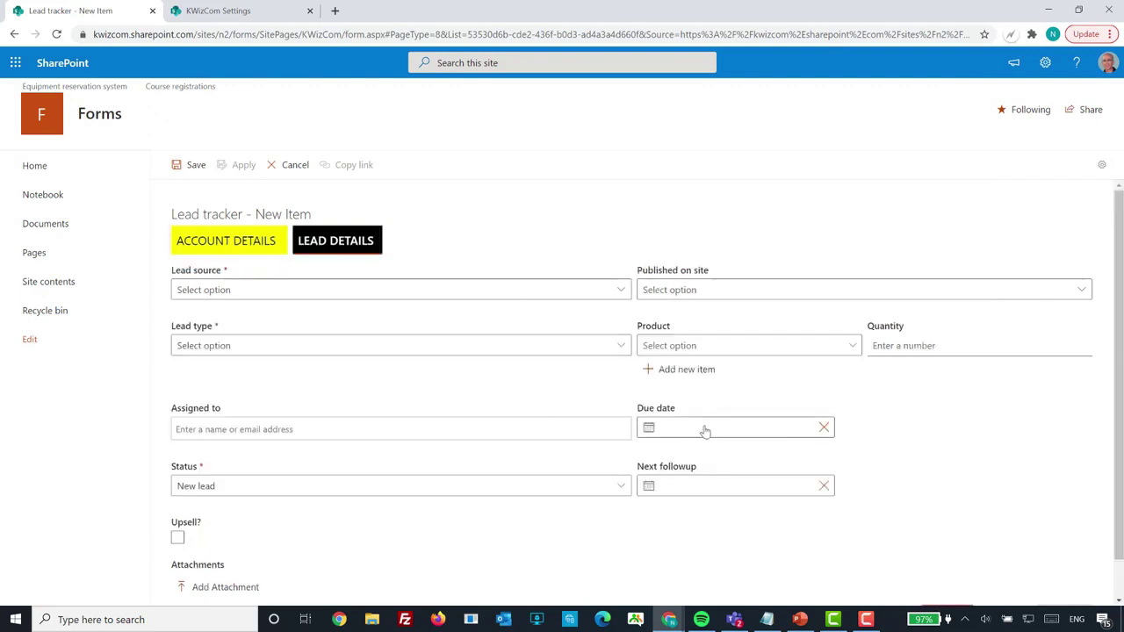
pyautogui.click(1102, 164)
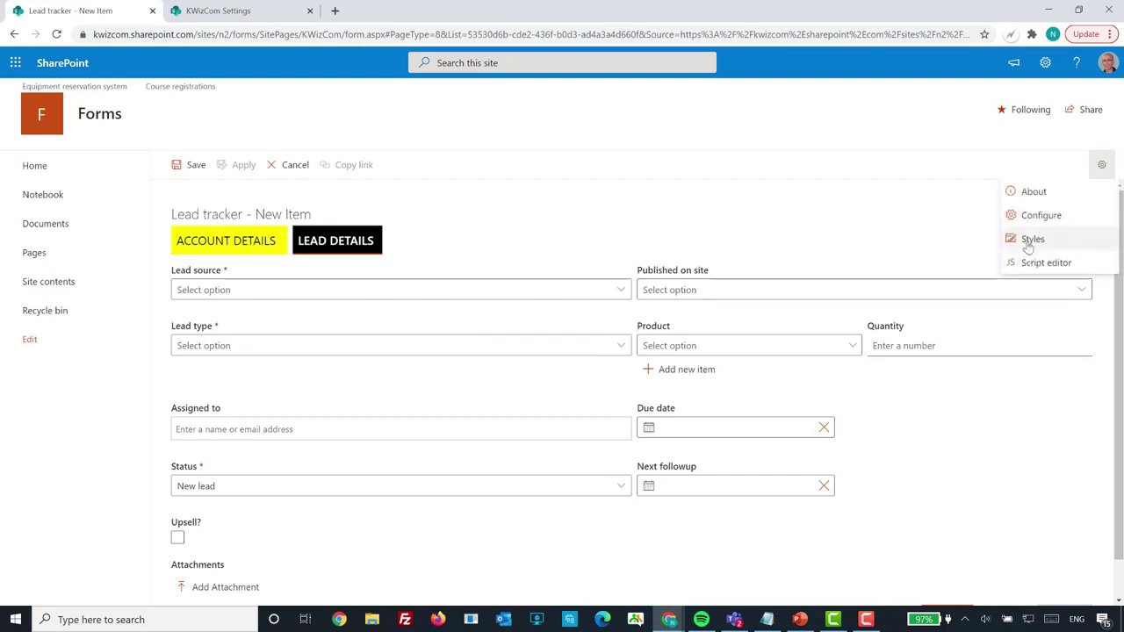
pyautogui.click(1029, 245)
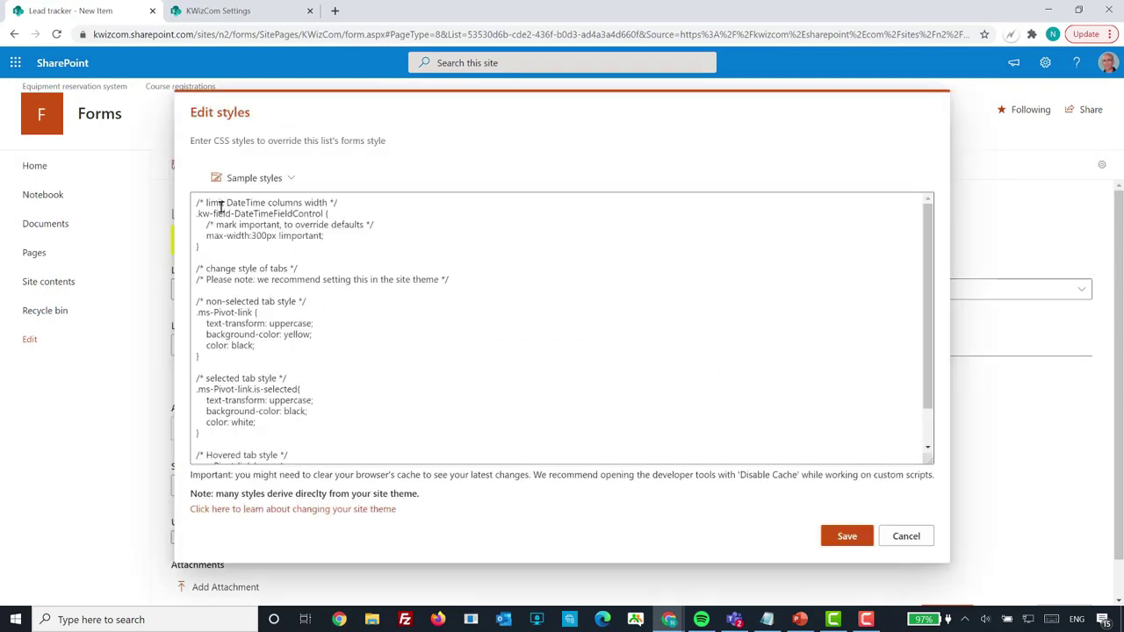
pyautogui.moveTo(209, 203); pyautogui.dragTo(329, 203)
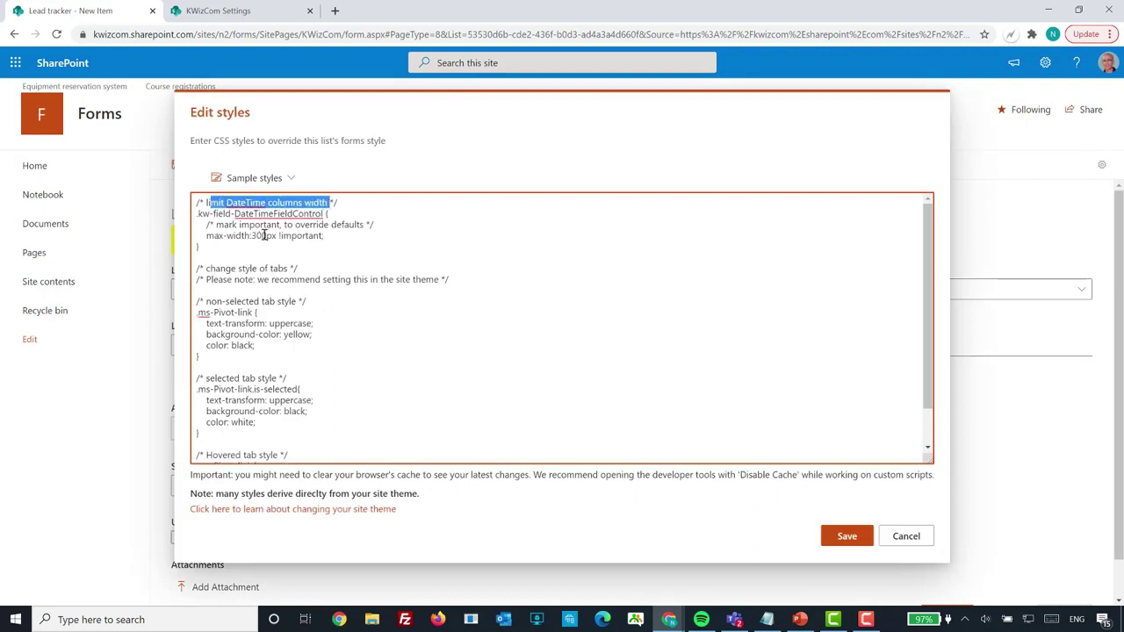
pyautogui.moveTo(199, 203); pyautogui.dragTo(220, 248)
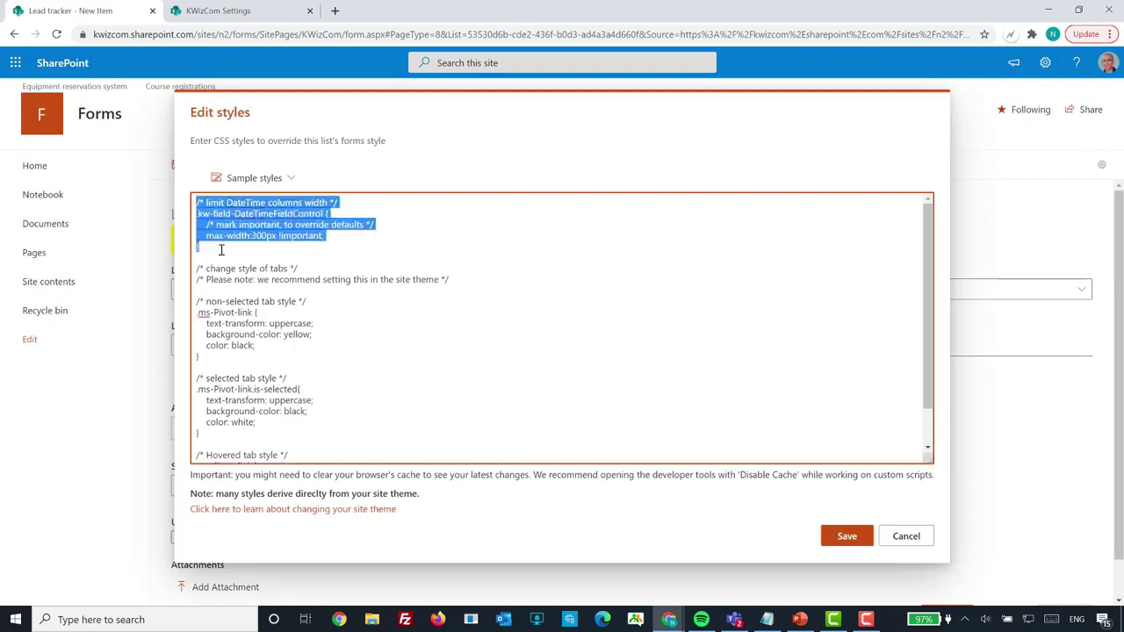
pyautogui.press('BackSpace')
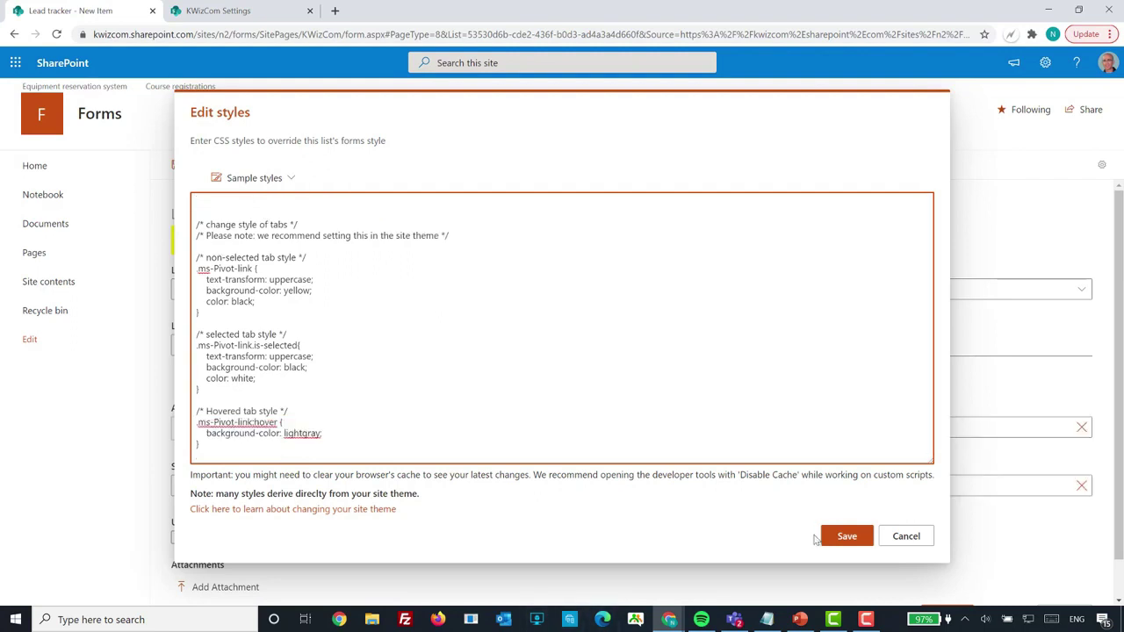
pyautogui.click(825, 539)
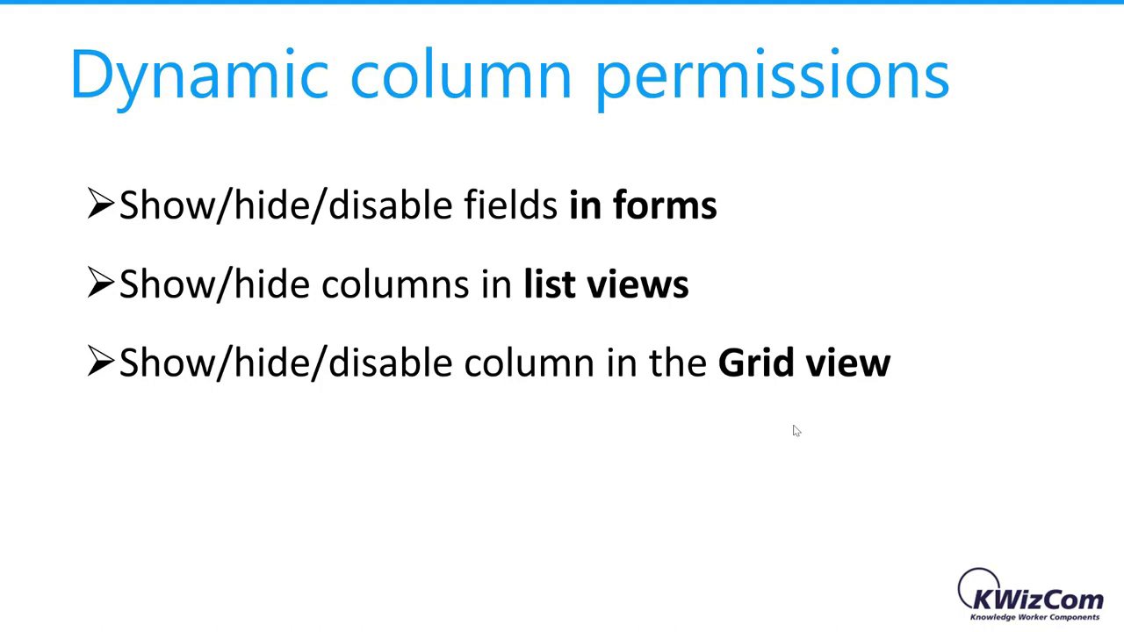
# Switch to the Lead tracker form in the browser, review the Lead source options, and set Lead type to Product license
pyautogui.hotkey('alt', 'Tab')
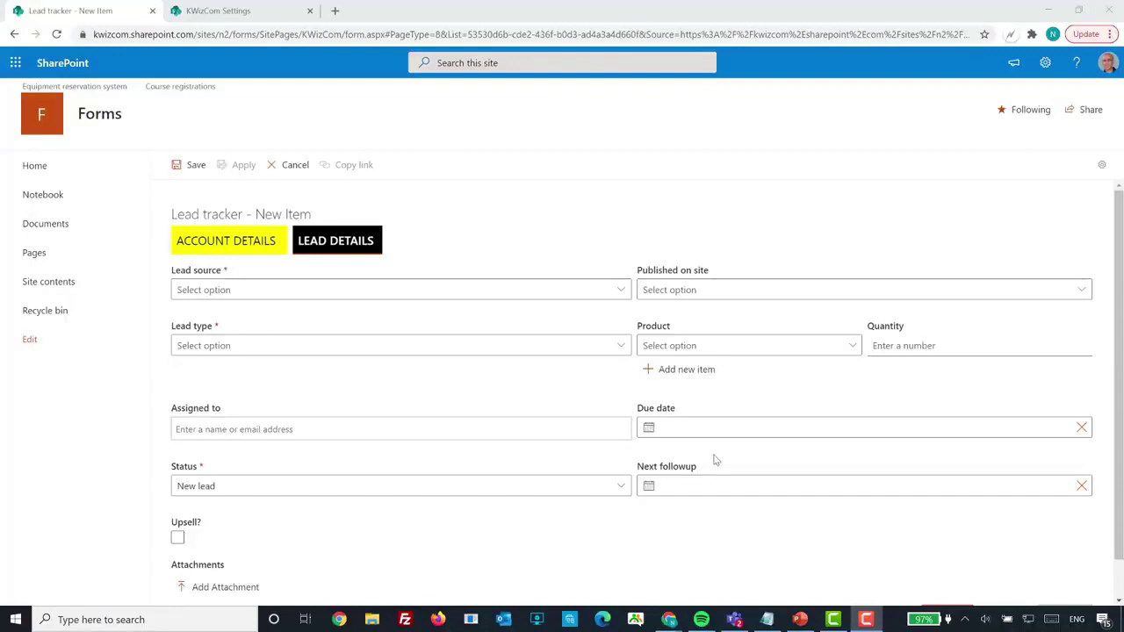
pyautogui.click(539, 290)
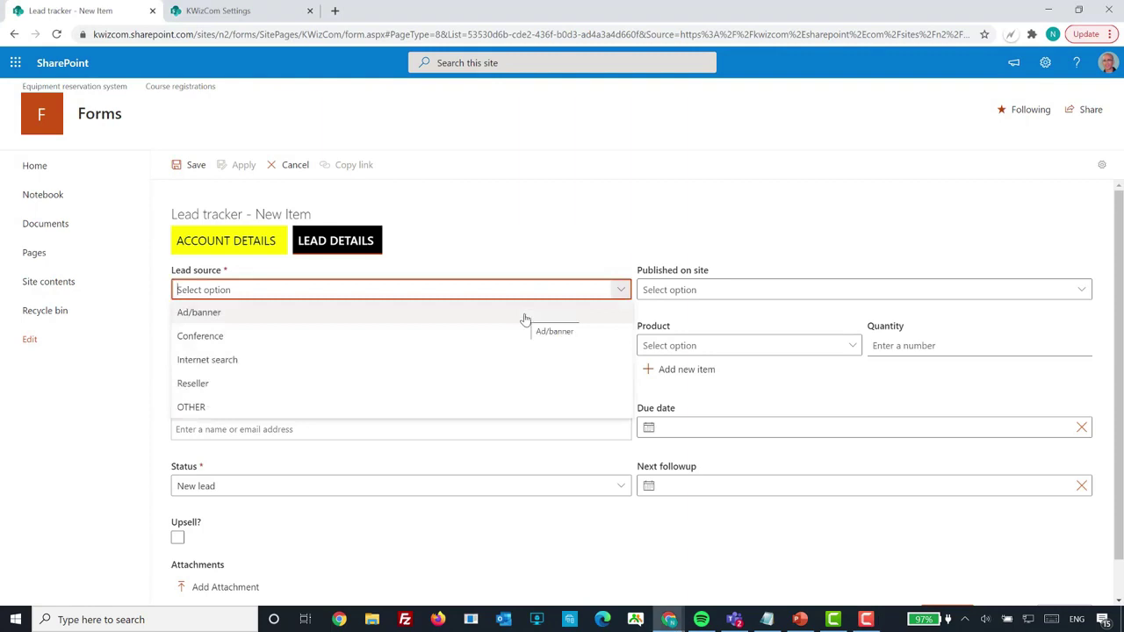
pyautogui.click(674, 260)
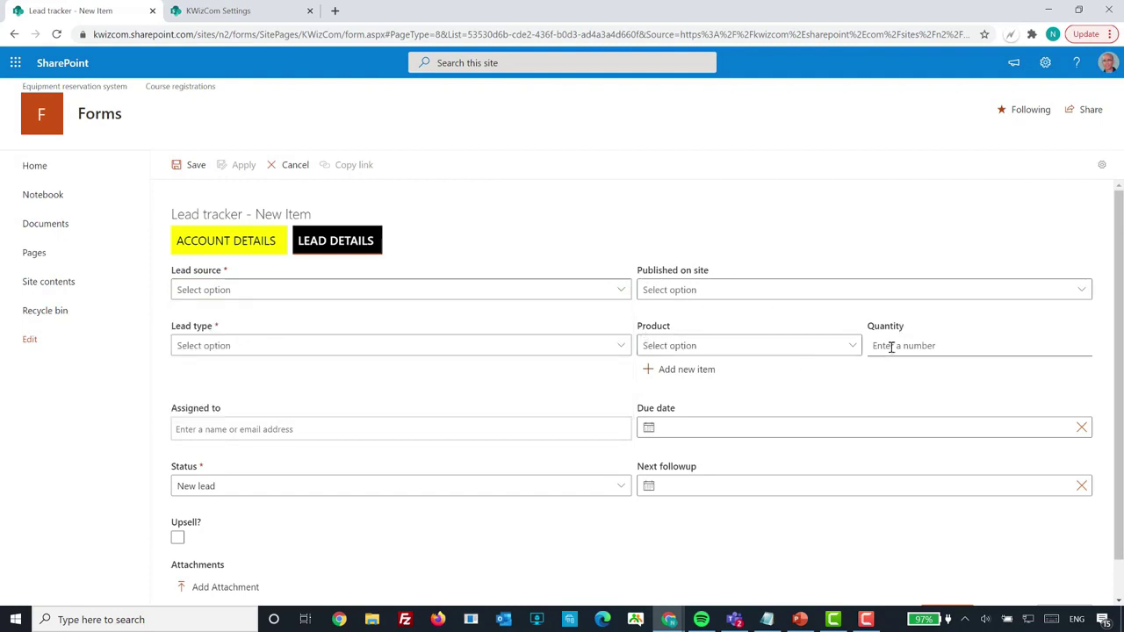
pyautogui.click(623, 346)
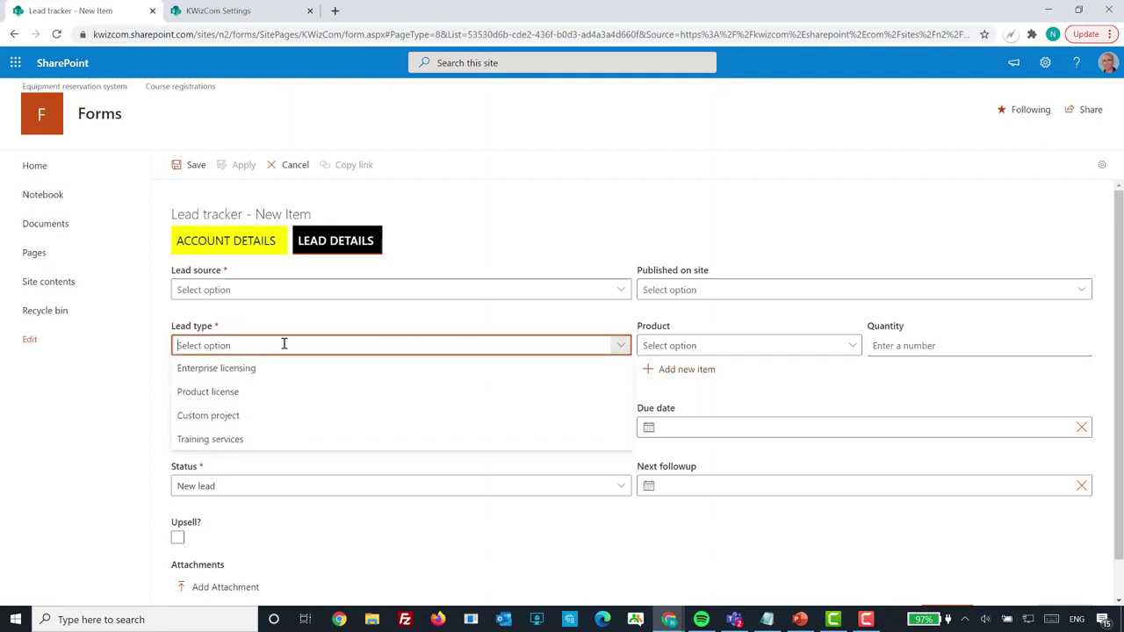
pyautogui.click(238, 391)
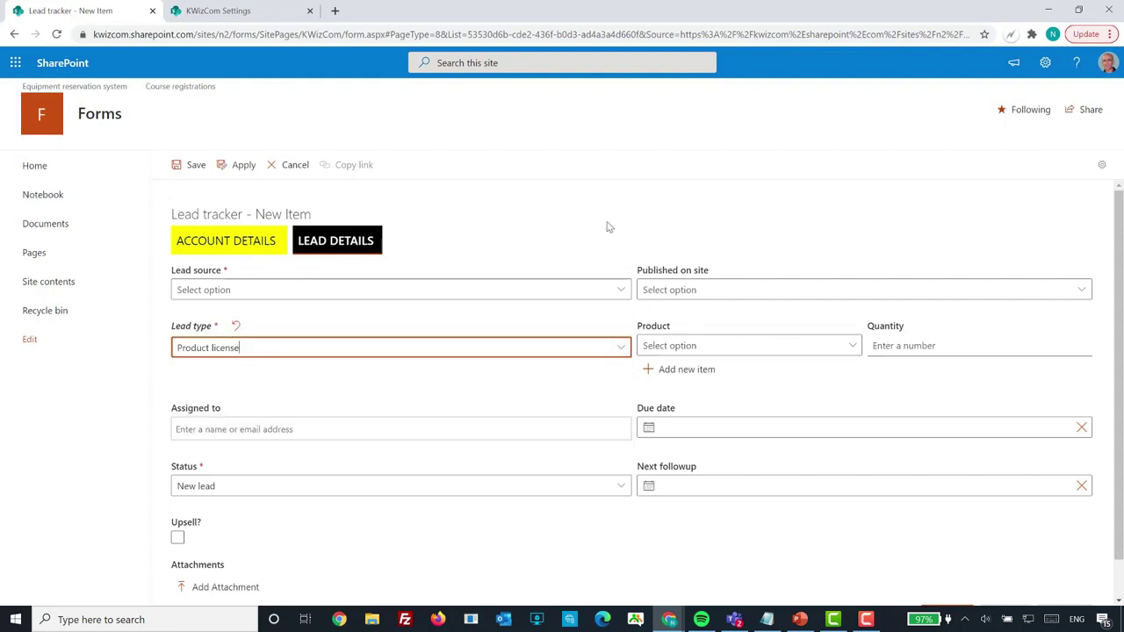
# Open the list's Dynamic Column Permissions settings in KWizCom and show the rules for the Published on site column
pyautogui.click(221, 17)
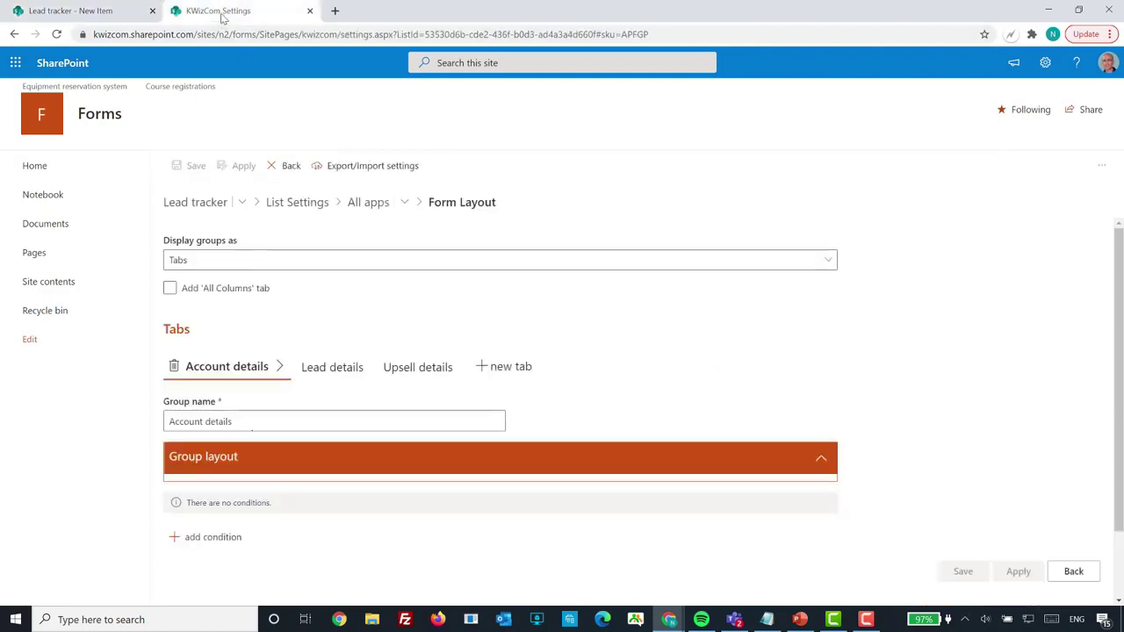
pyautogui.click(369, 208)
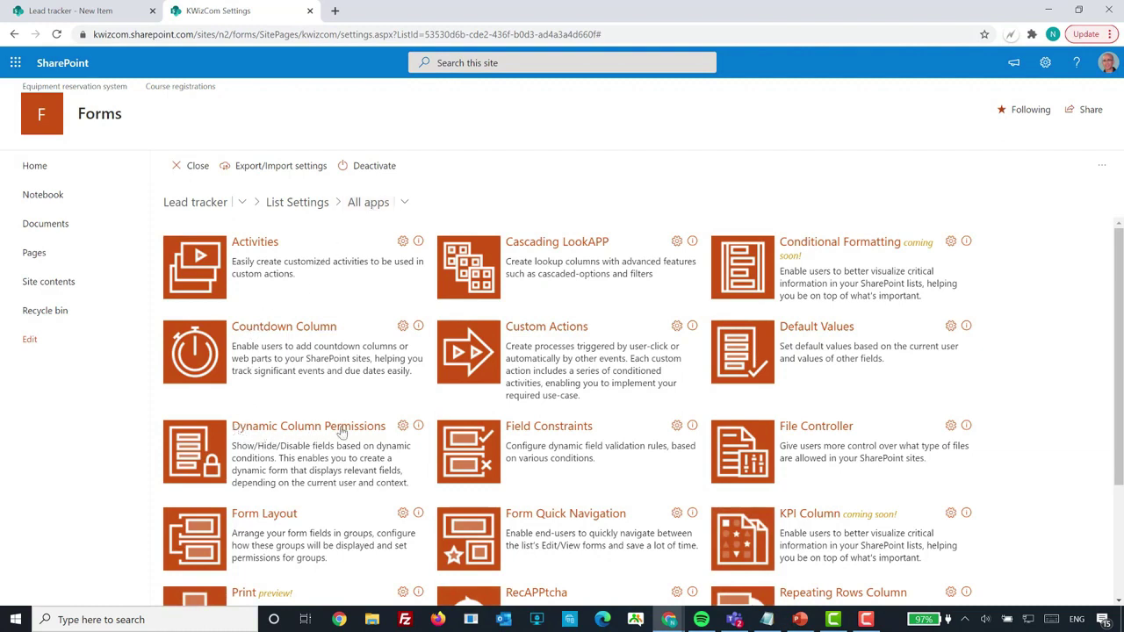
pyautogui.click(309, 434)
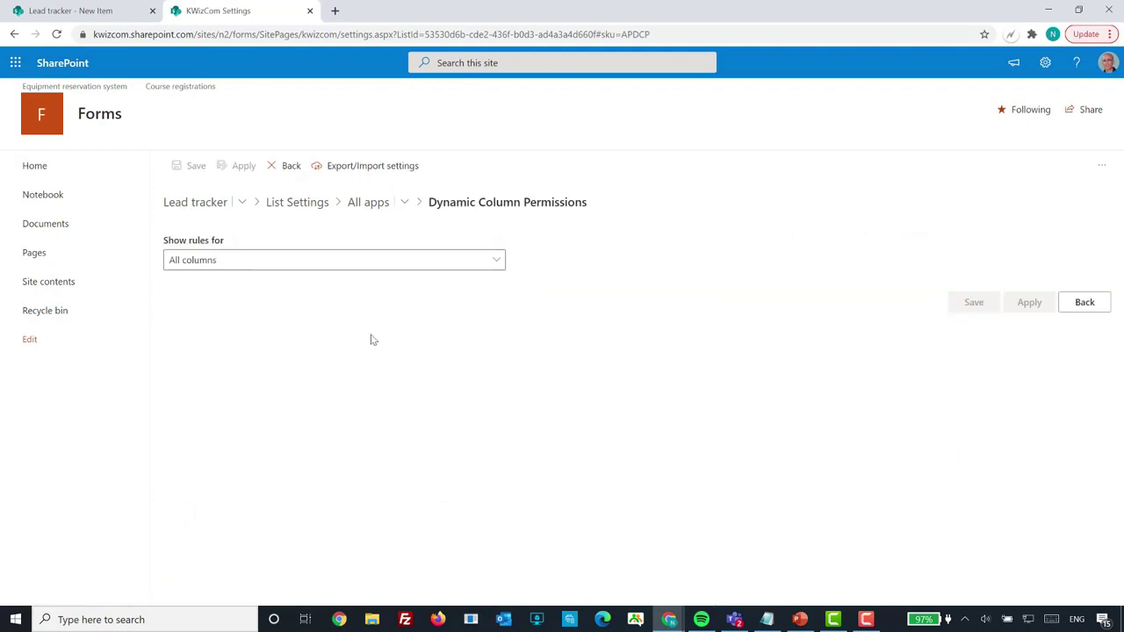
pyautogui.click(423, 265)
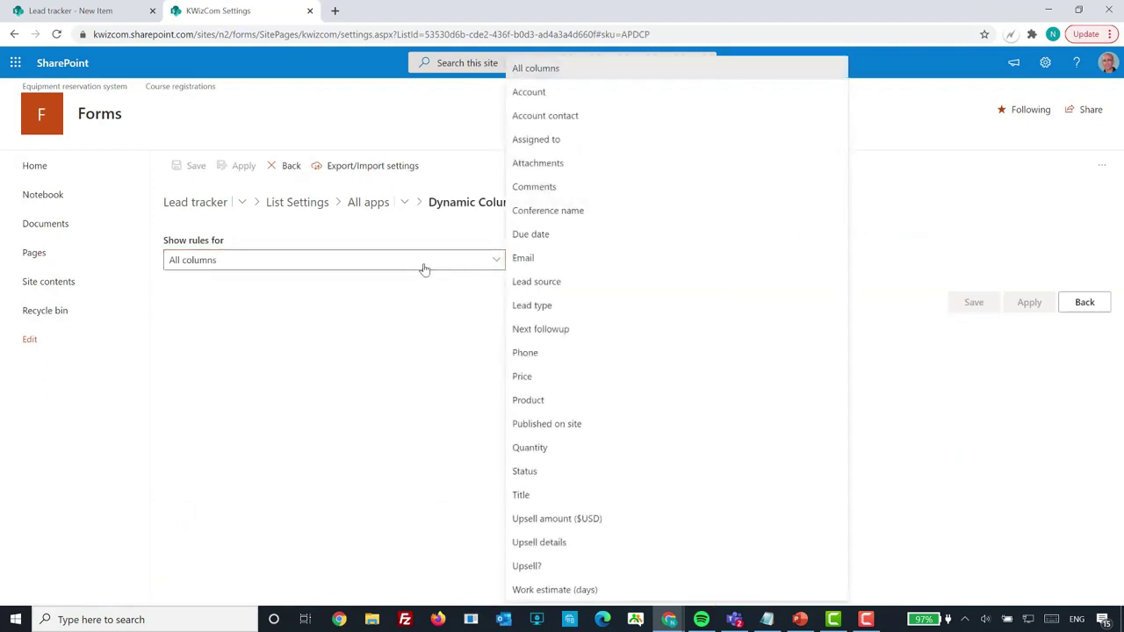
pyautogui.click(573, 424)
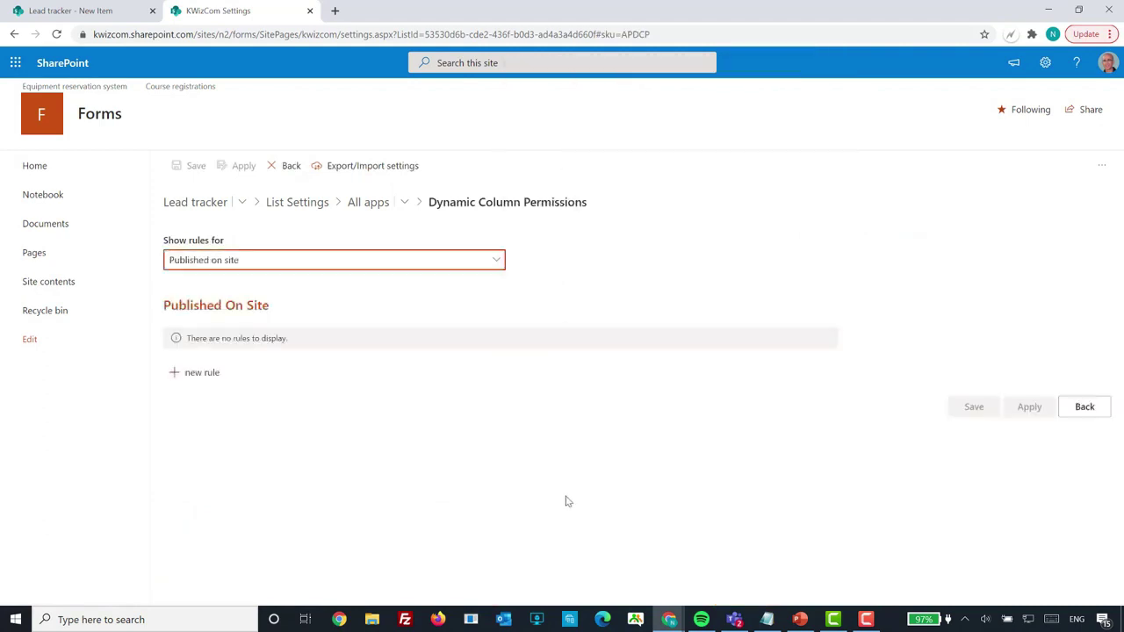
# Create a rule that hides Published on site in the new item form, edit item form, and view item form
pyautogui.click(207, 375)
pyautogui.click(207, 378)
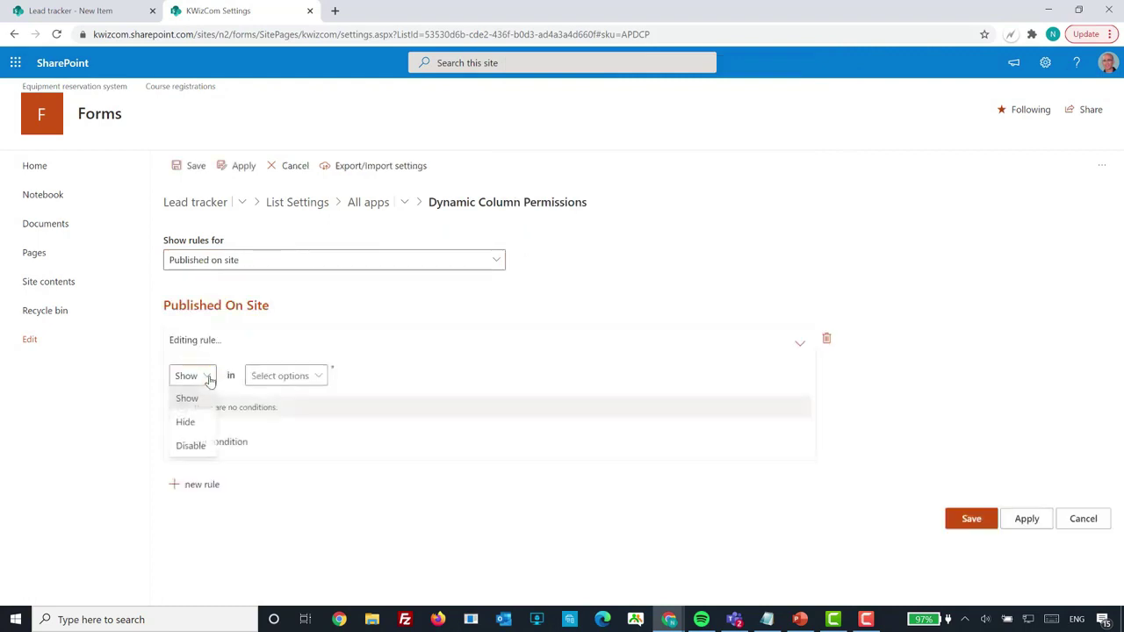
pyautogui.click(201, 424)
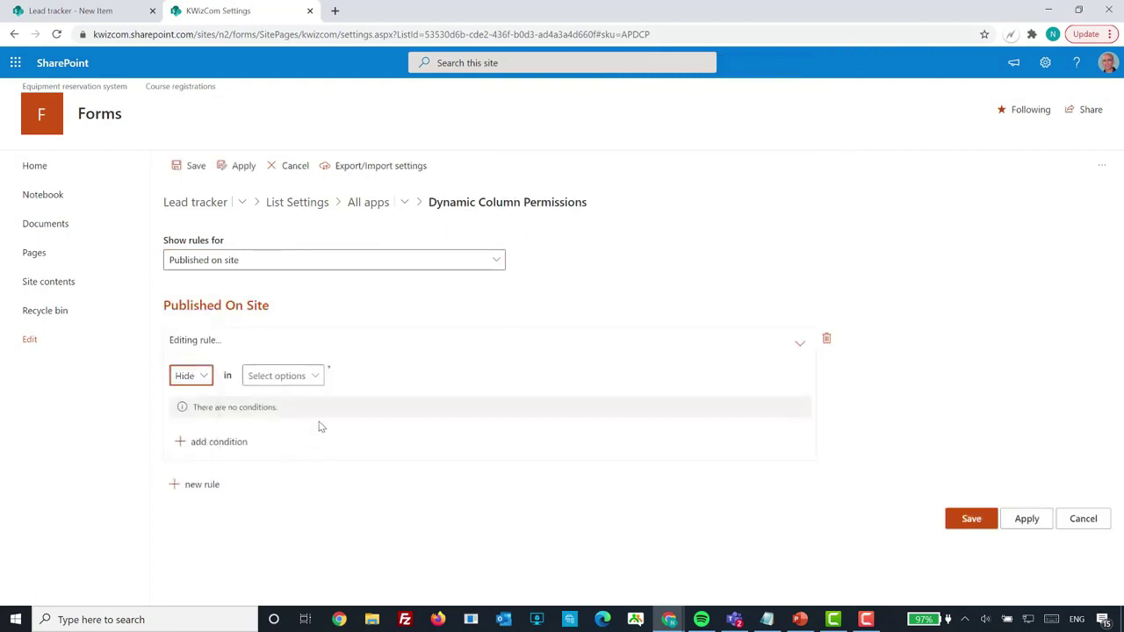
pyautogui.click(313, 383)
pyautogui.click(262, 397)
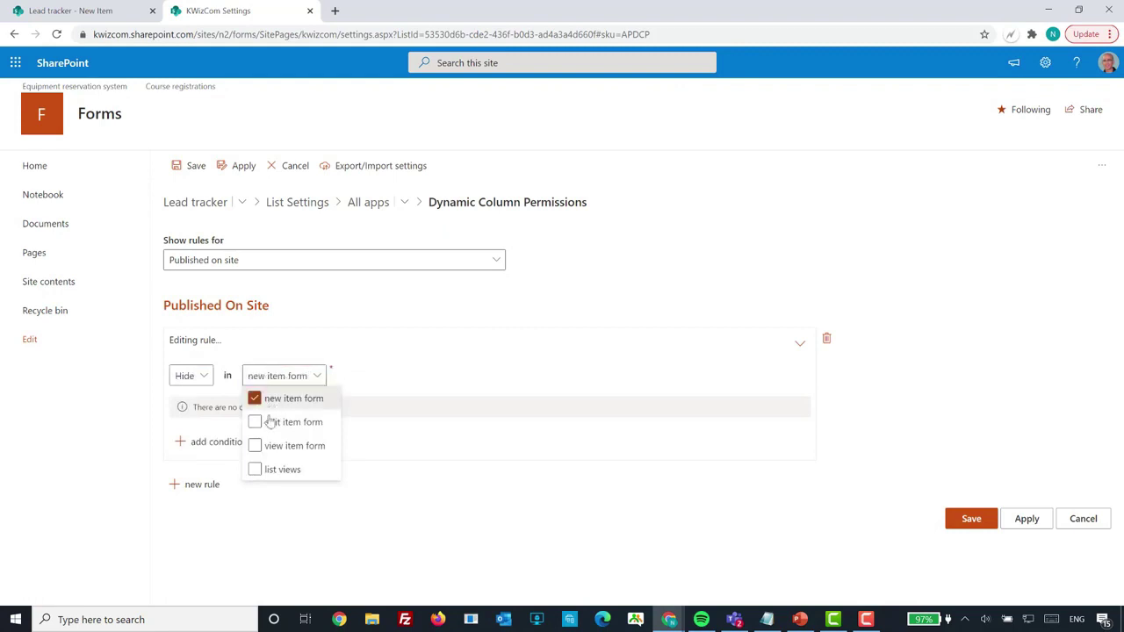
pyautogui.click(268, 421)
pyautogui.click(263, 447)
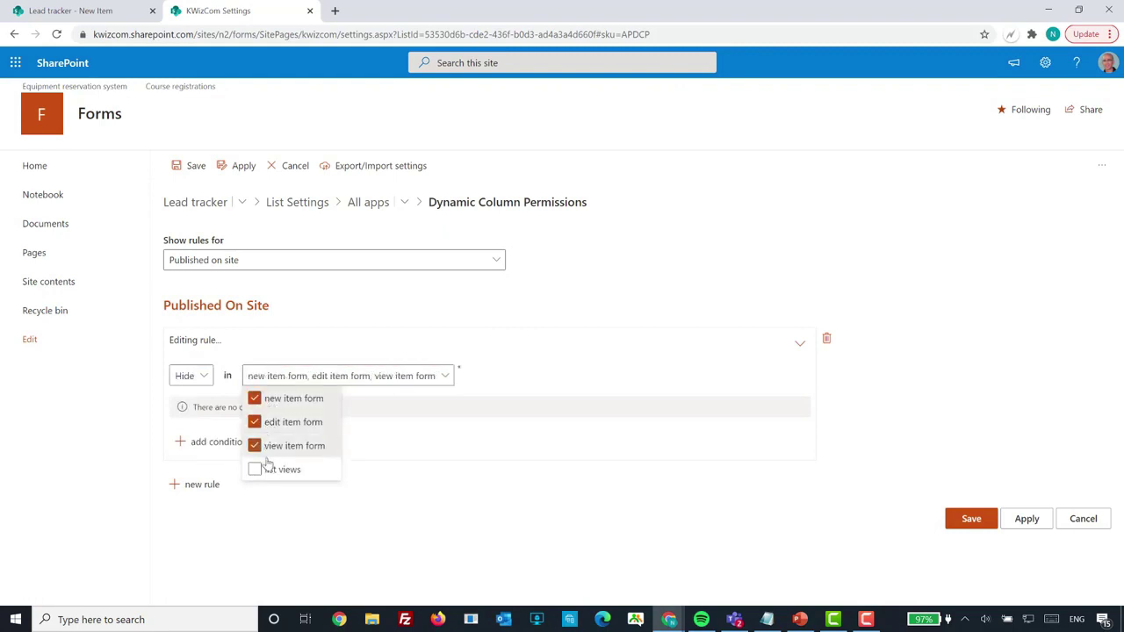
pyautogui.click(560, 333)
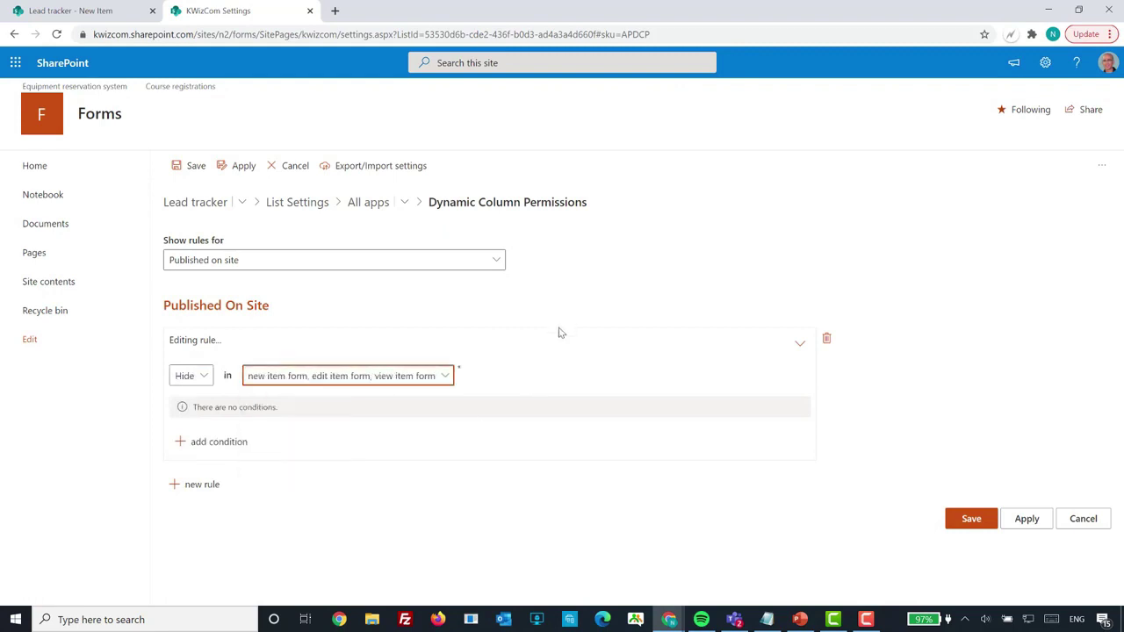
# Add the condition that Lead source's current value is not equal to Ad/banner to the rule, and apply the settings
pyautogui.click(248, 443)
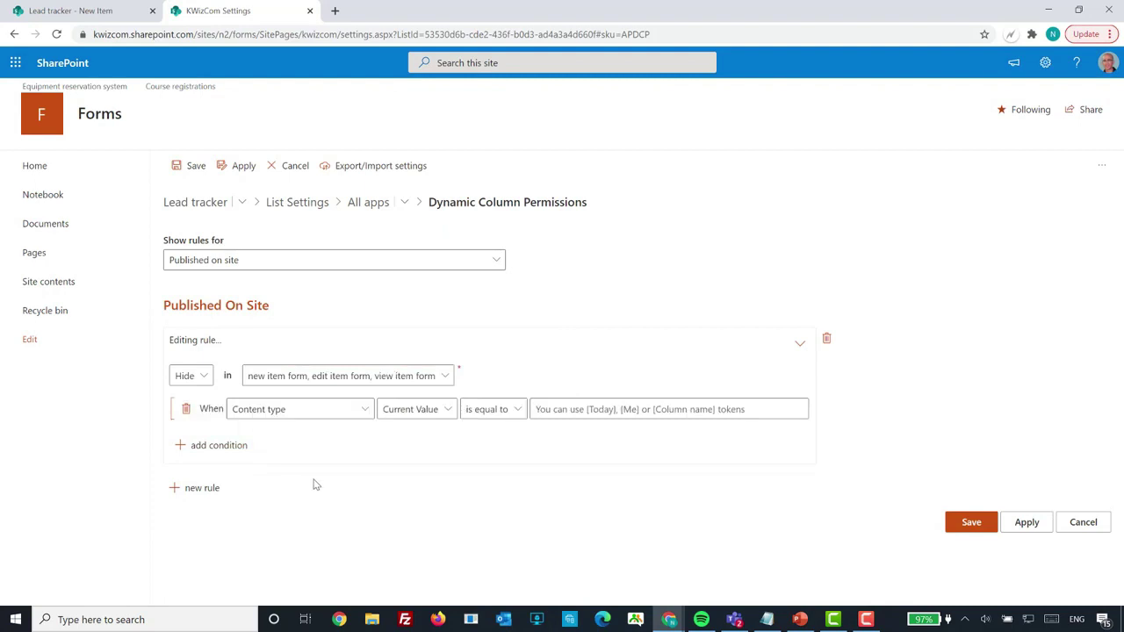
pyautogui.click(347, 416)
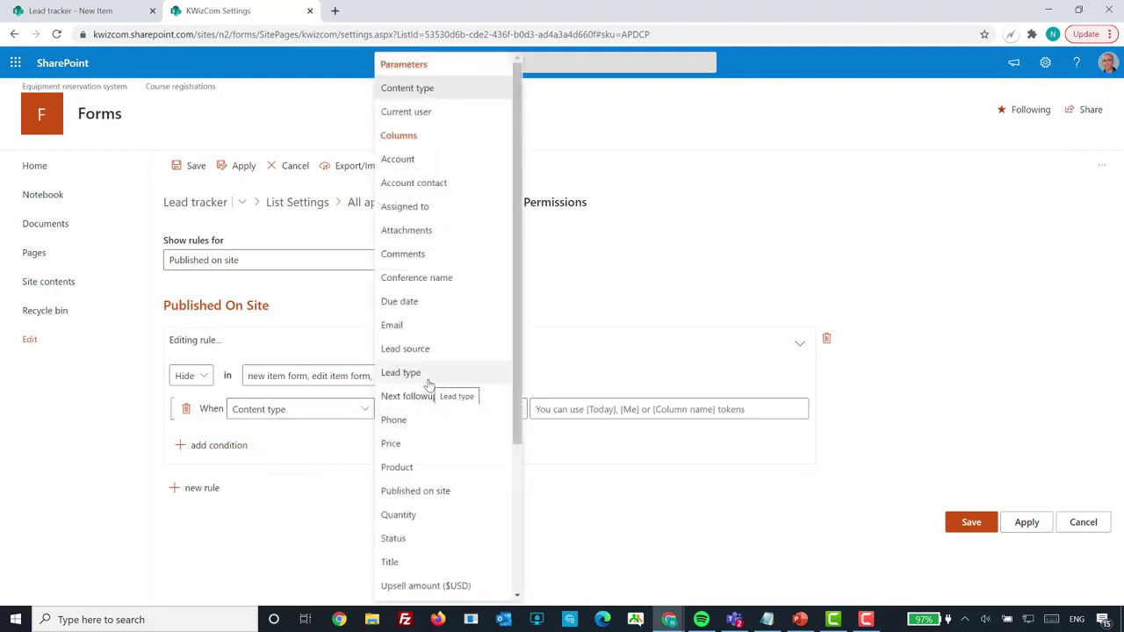
pyautogui.click(429, 350)
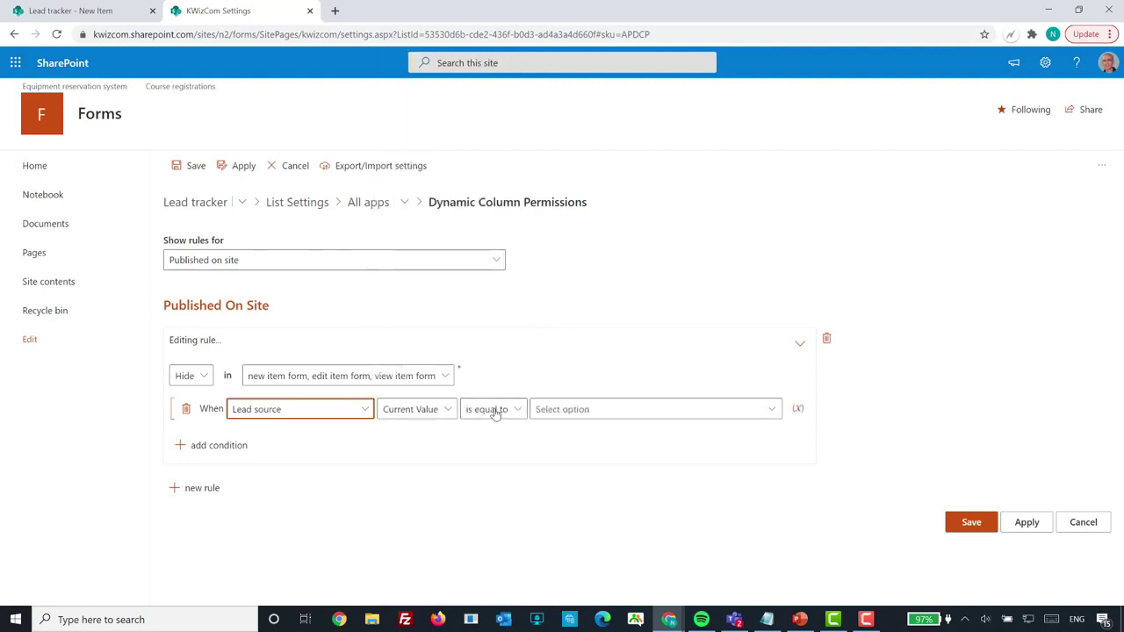
pyautogui.click(494, 413)
pyautogui.click(494, 455)
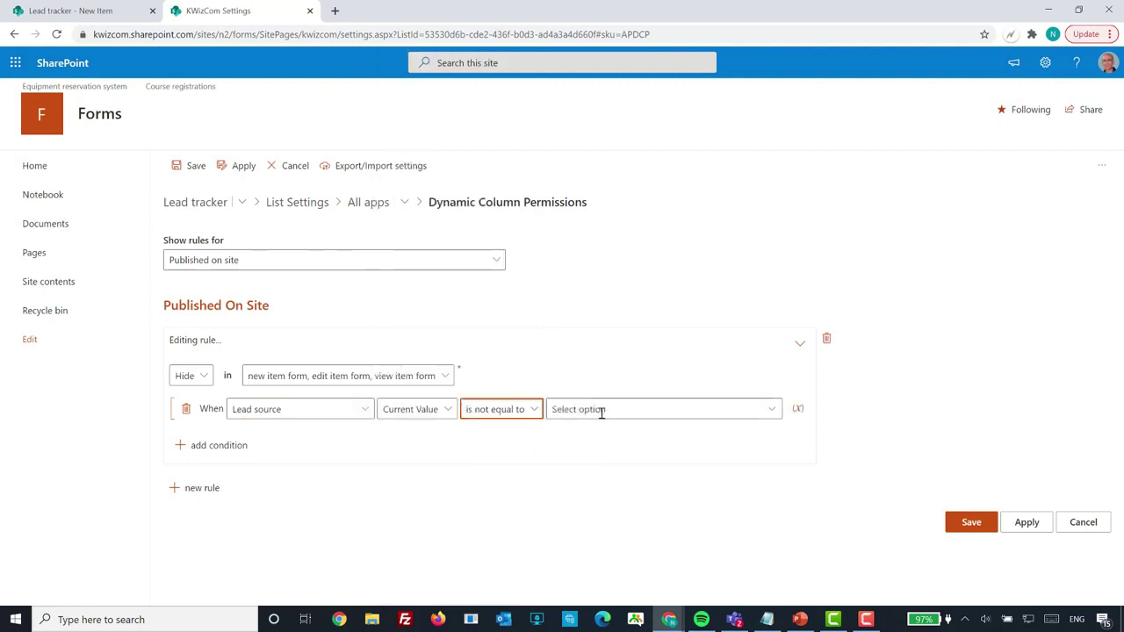
pyautogui.click(601, 409)
pyautogui.click(584, 431)
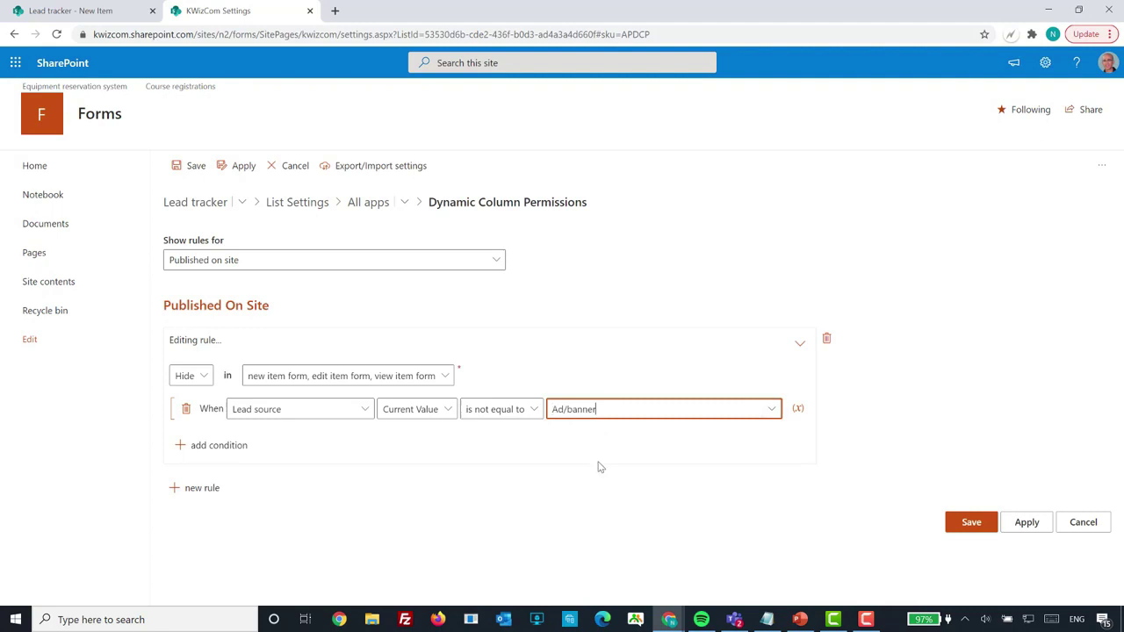
pyautogui.click(1029, 525)
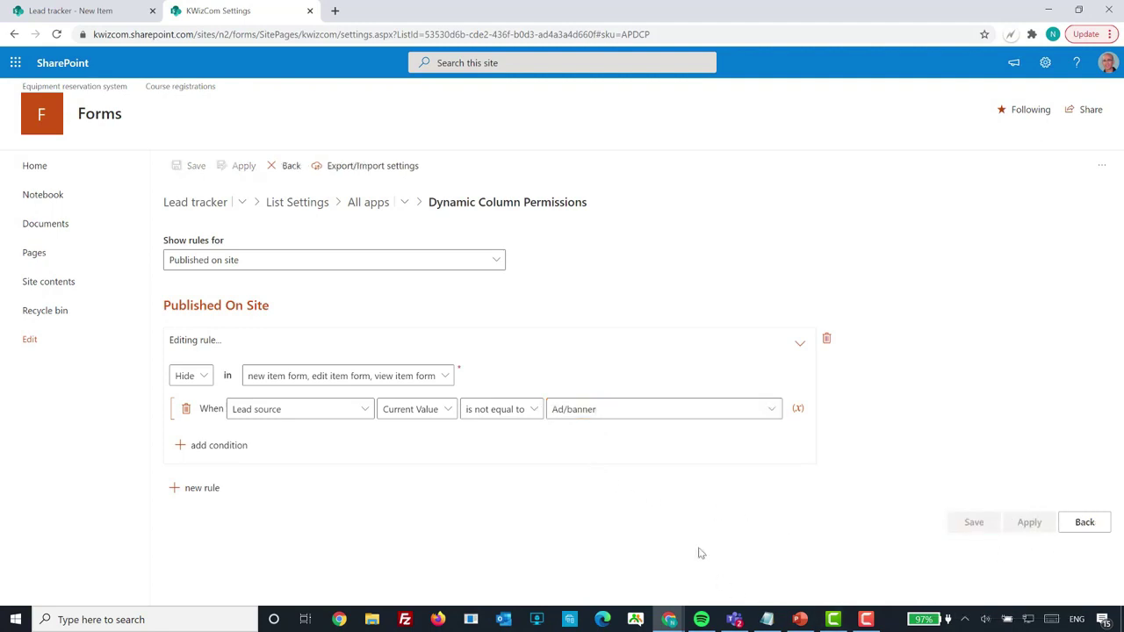
# Create a rule for the Product column that hides it in the new item form, edit item form, and view item form
pyautogui.click(494, 263)
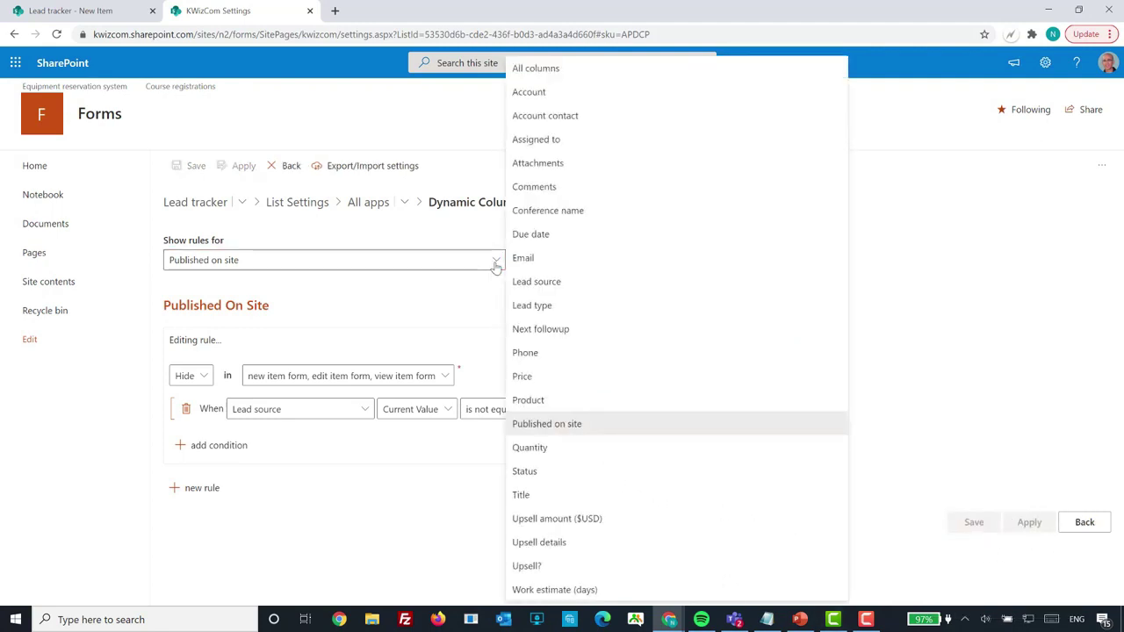
pyautogui.click(537, 403)
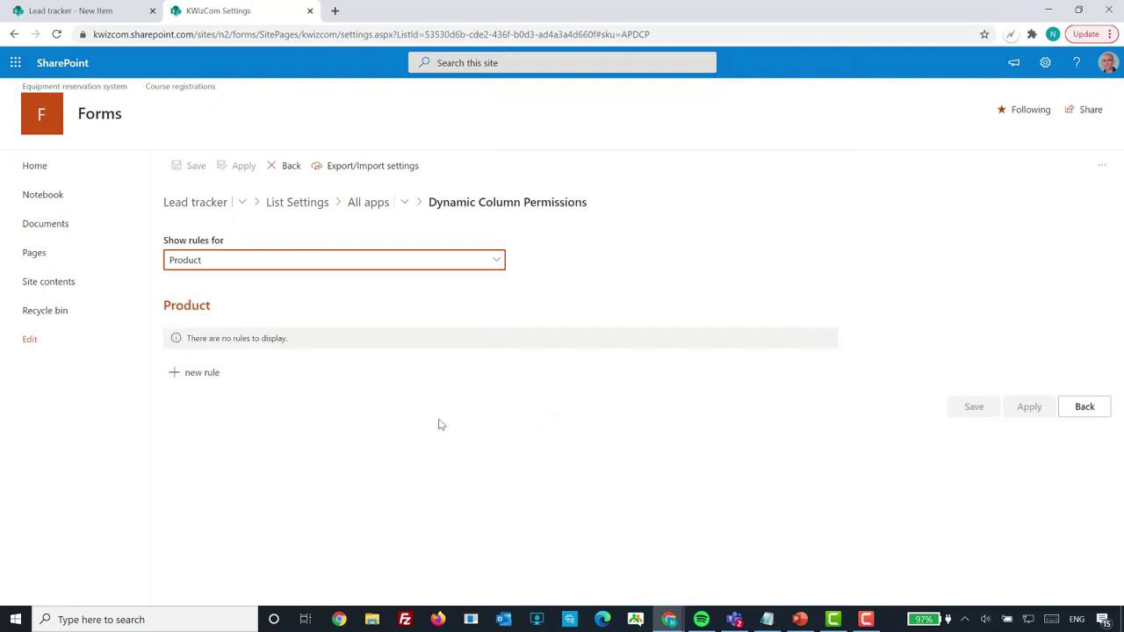
pyautogui.click(211, 374)
pyautogui.click(207, 377)
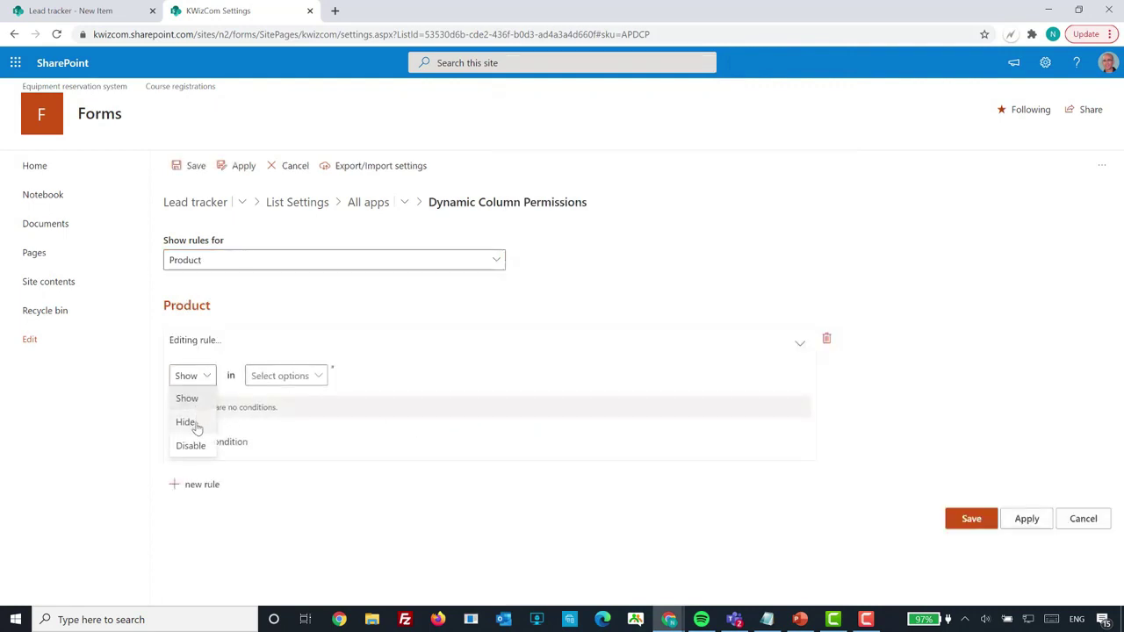
pyautogui.click(187, 422)
pyautogui.click(294, 378)
pyautogui.click(286, 403)
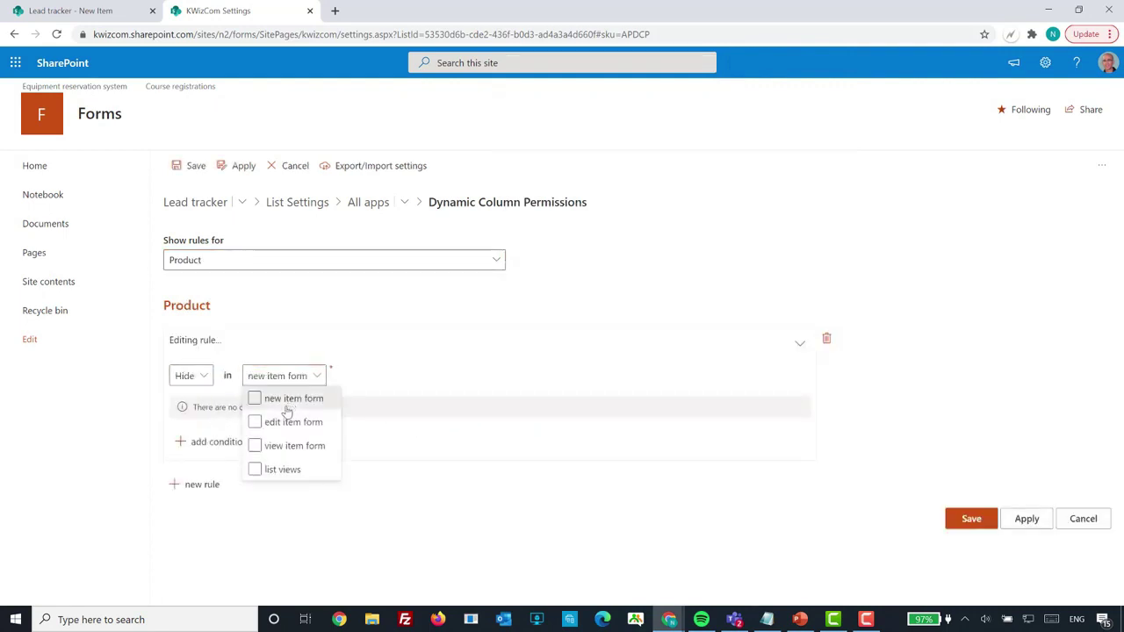
pyautogui.click(278, 421)
pyautogui.click(278, 445)
pyautogui.click(434, 489)
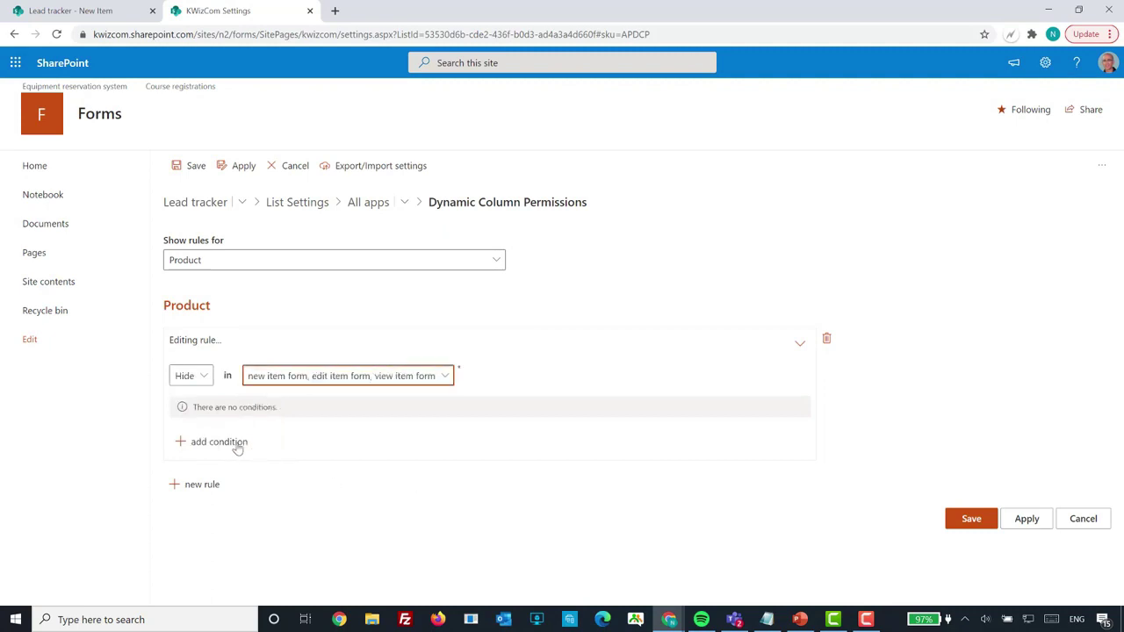
# Add the condition that Lead type's current value is not equal to Product license to the Product rule, and apply the settings
pyautogui.click(235, 444)
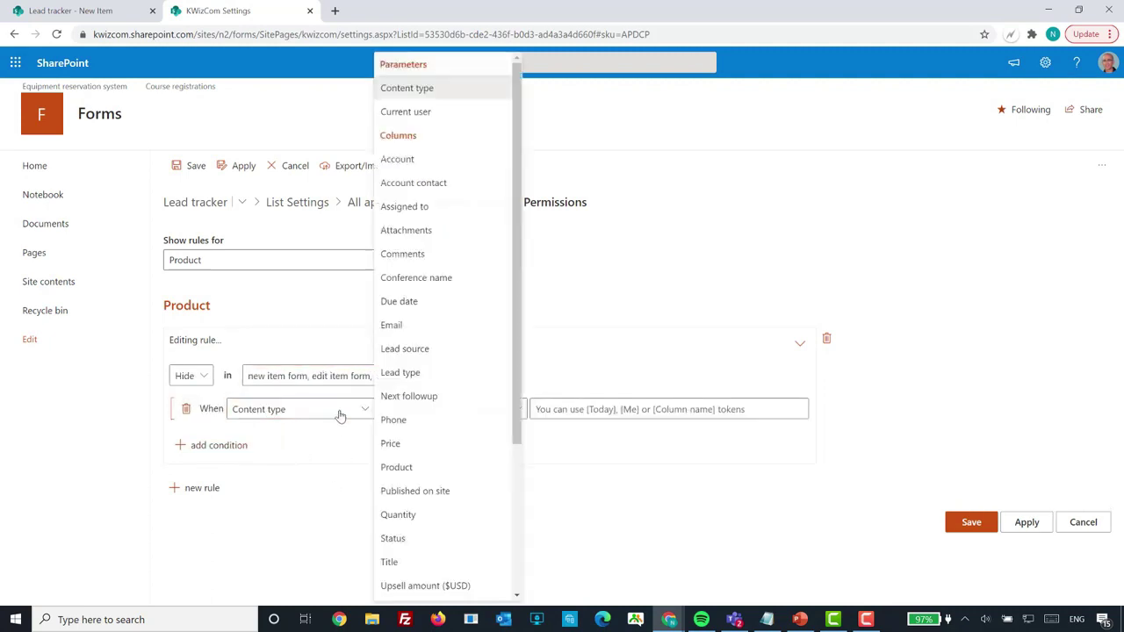
pyautogui.click(344, 409)
pyautogui.click(406, 373)
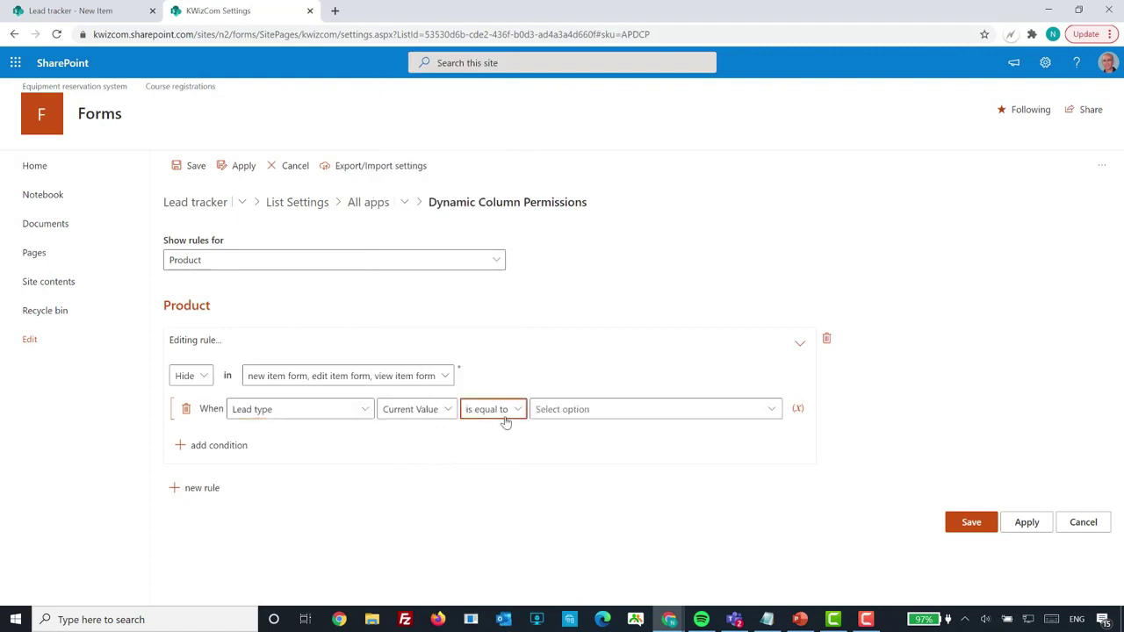
pyautogui.click(502, 410)
pyautogui.click(492, 454)
pyautogui.click(575, 410)
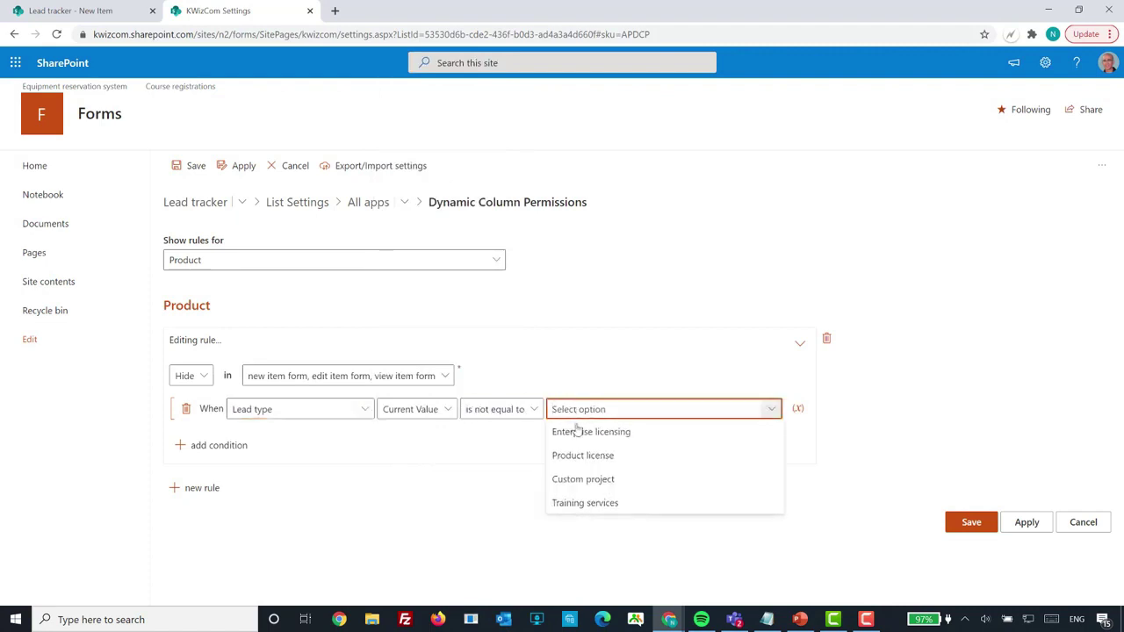
pyautogui.click(580, 455)
pyautogui.click(1026, 523)
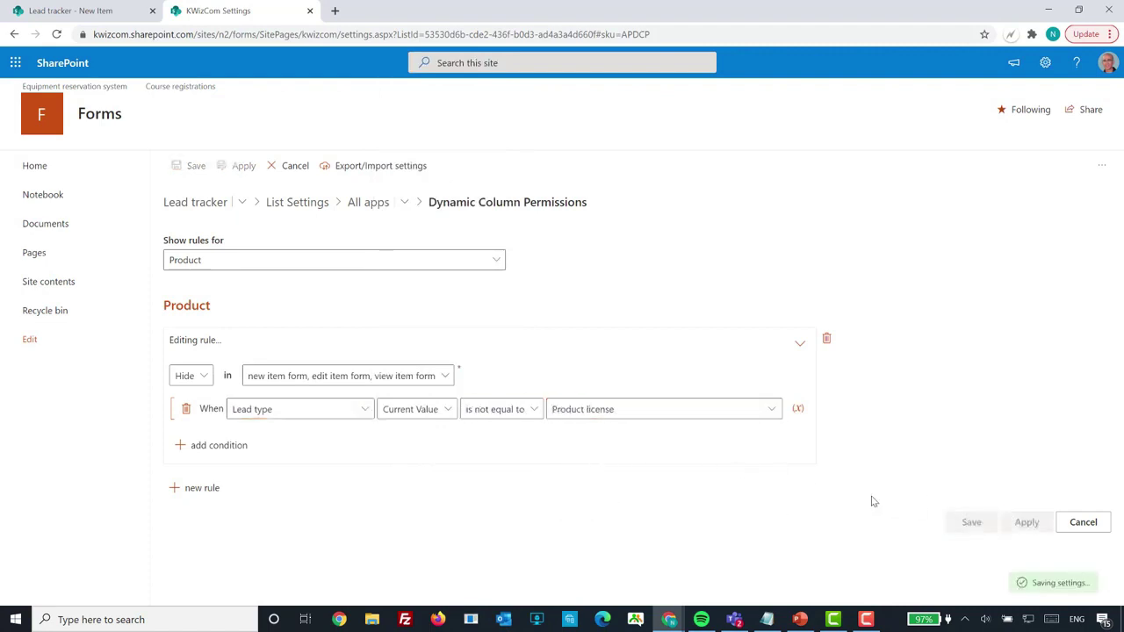
# Create a rule for the Quantity column that hides it in the new item form, edit item form, and view item form
pyautogui.click(281, 260)
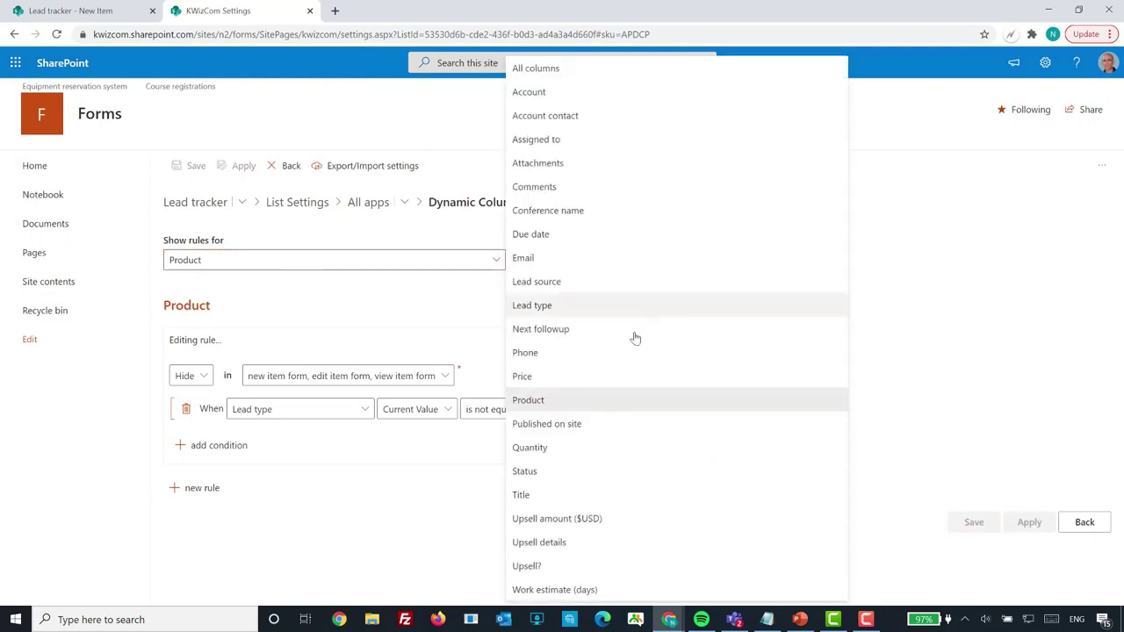
pyautogui.click(531, 447)
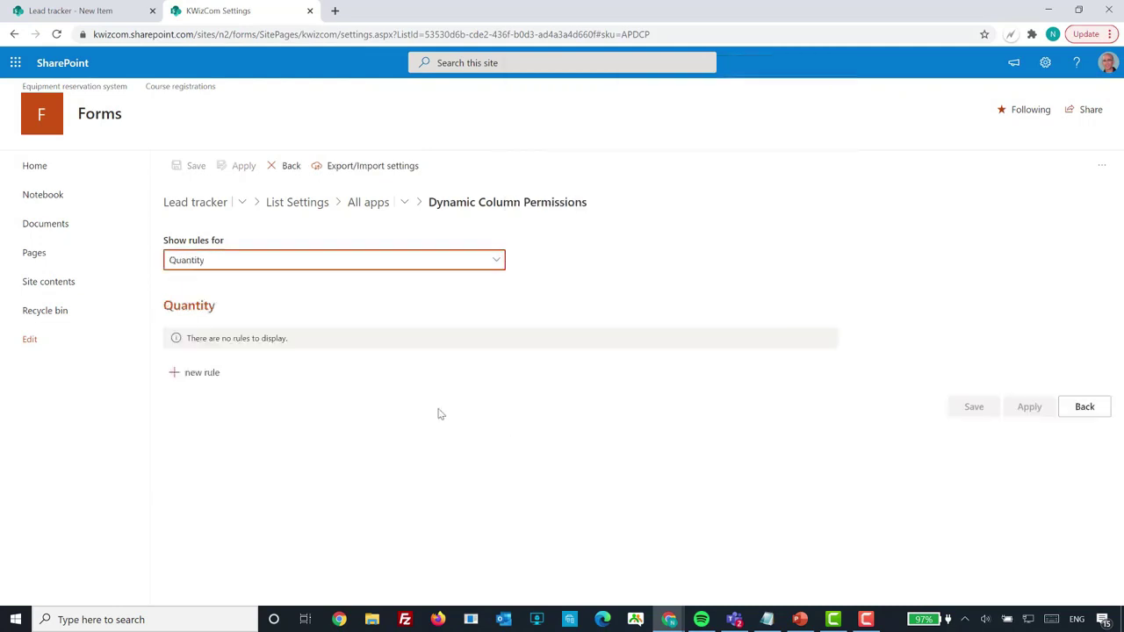
pyautogui.click(220, 375)
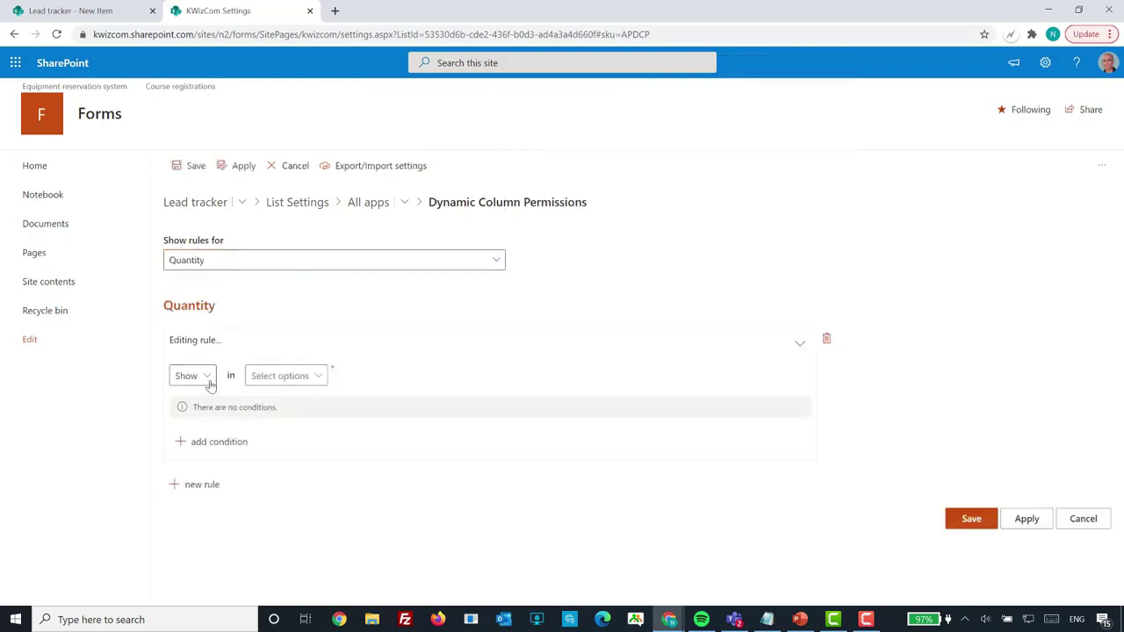
pyautogui.click(203, 377)
pyautogui.click(186, 422)
pyautogui.click(264, 376)
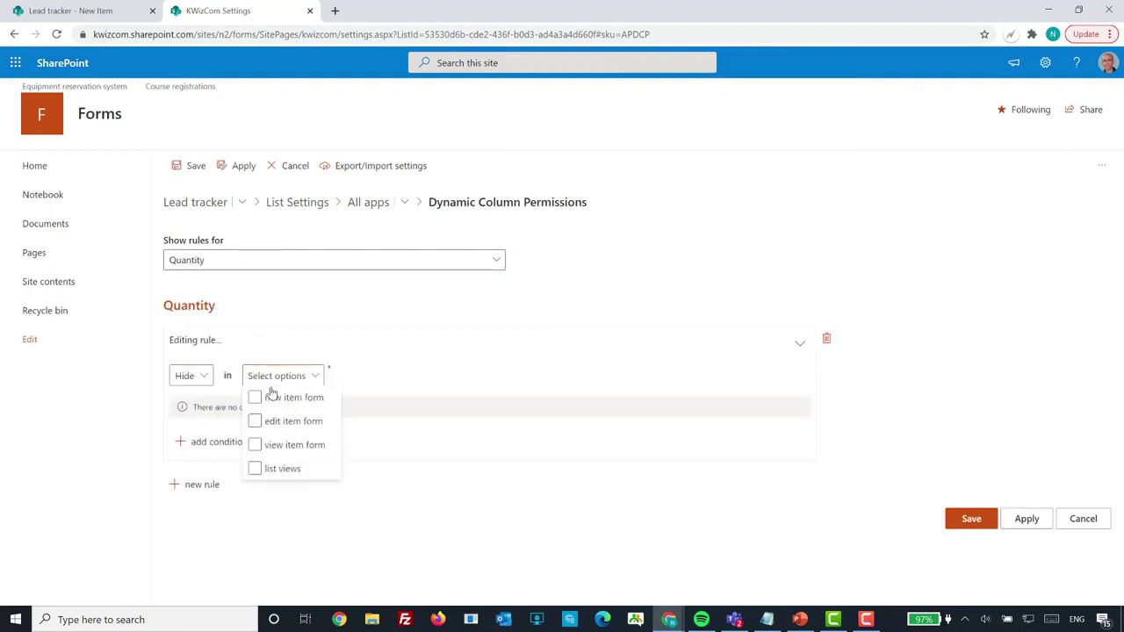
pyautogui.click(256, 398)
pyautogui.click(264, 422)
pyautogui.click(264, 446)
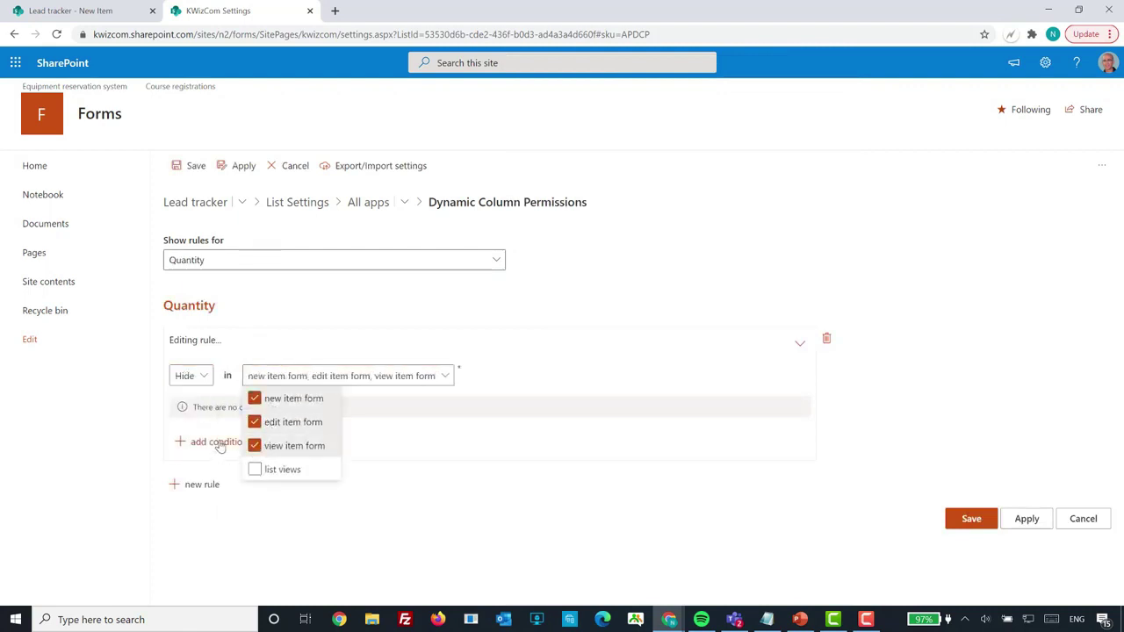
# Add the condition that Lead type's current value is not equal to Product license to the Quantity rule
pyautogui.click(219, 442)
pyautogui.click(258, 414)
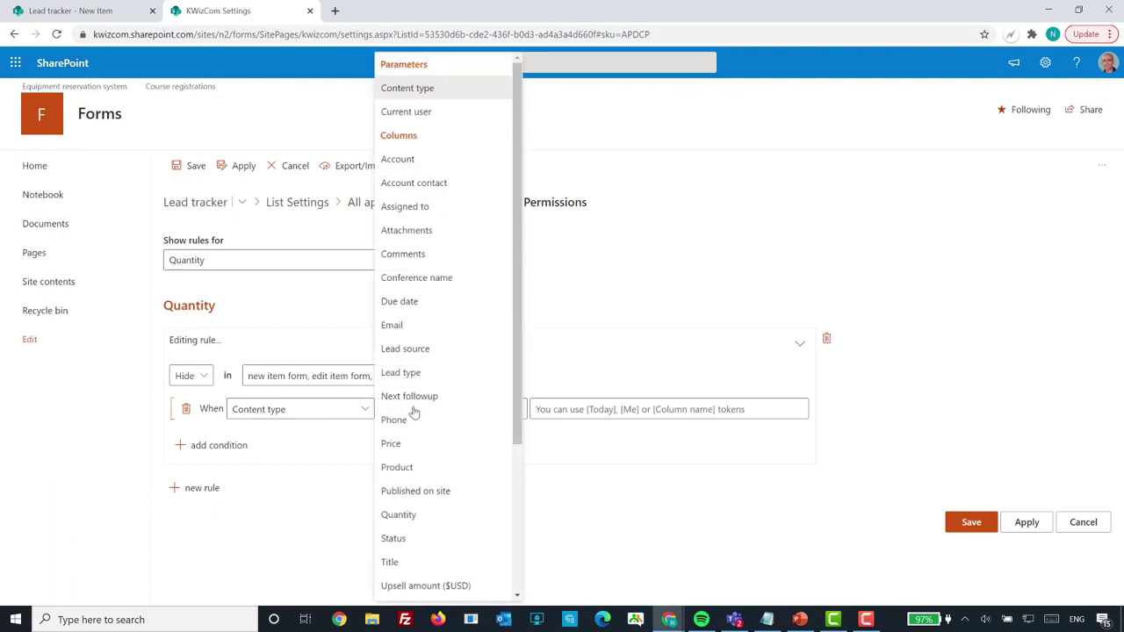
pyautogui.click(430, 380)
pyautogui.click(496, 411)
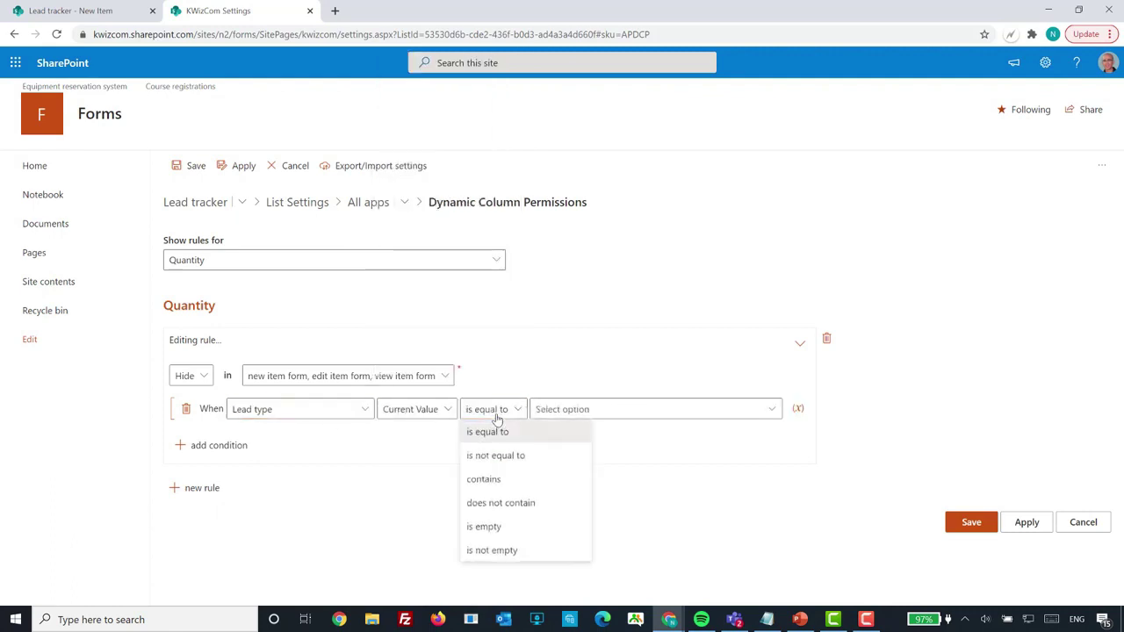
pyautogui.click(499, 455)
pyautogui.click(558, 411)
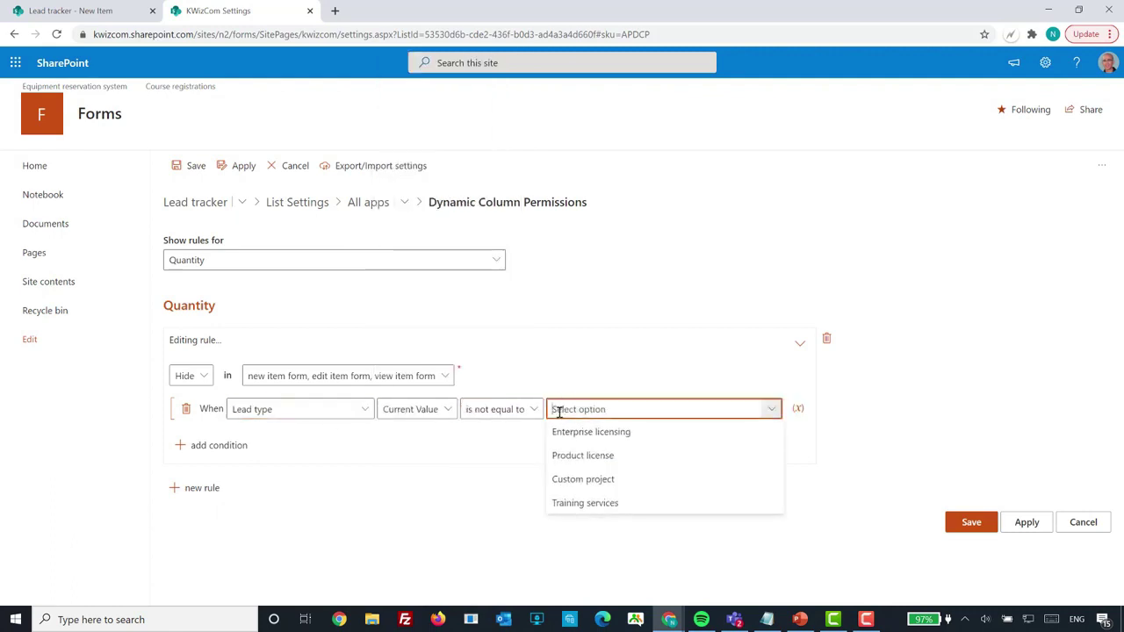
pyautogui.click(566, 455)
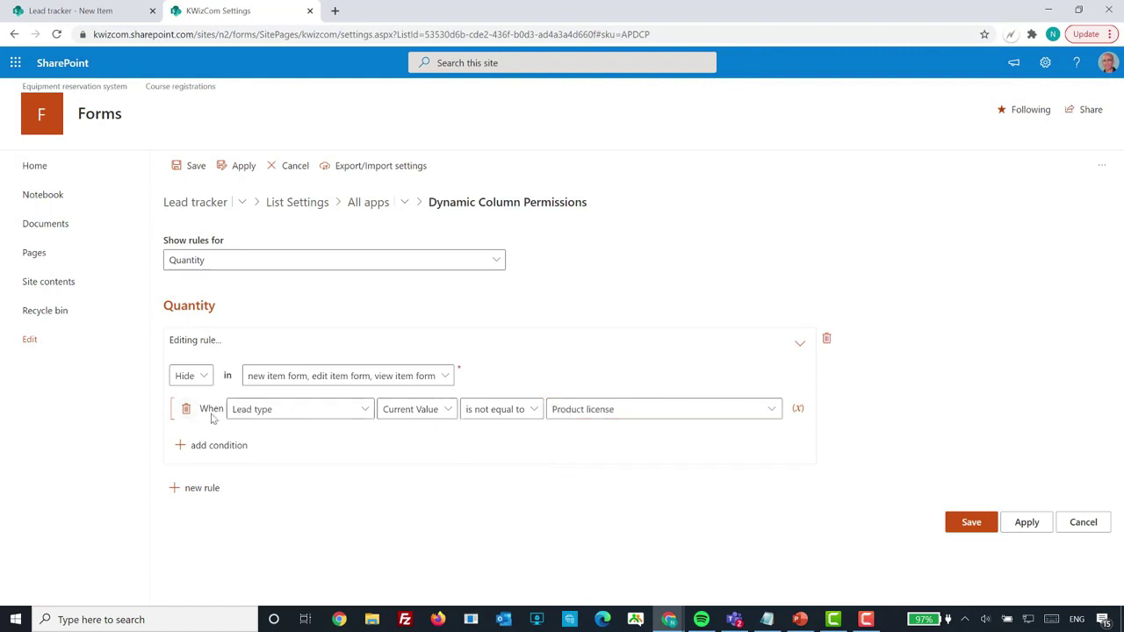
# Try a second And condition on the Quantity rule using Current user with the "in" operator, and delete that condition
pyautogui.click(211, 445)
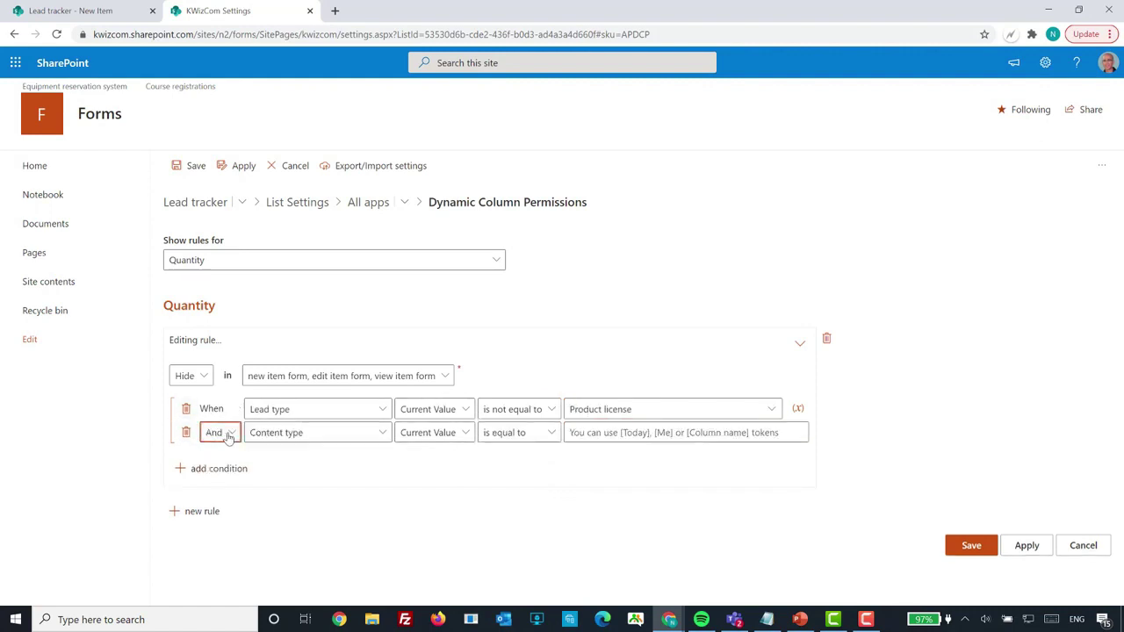
pyautogui.click(227, 437)
pyautogui.click(323, 500)
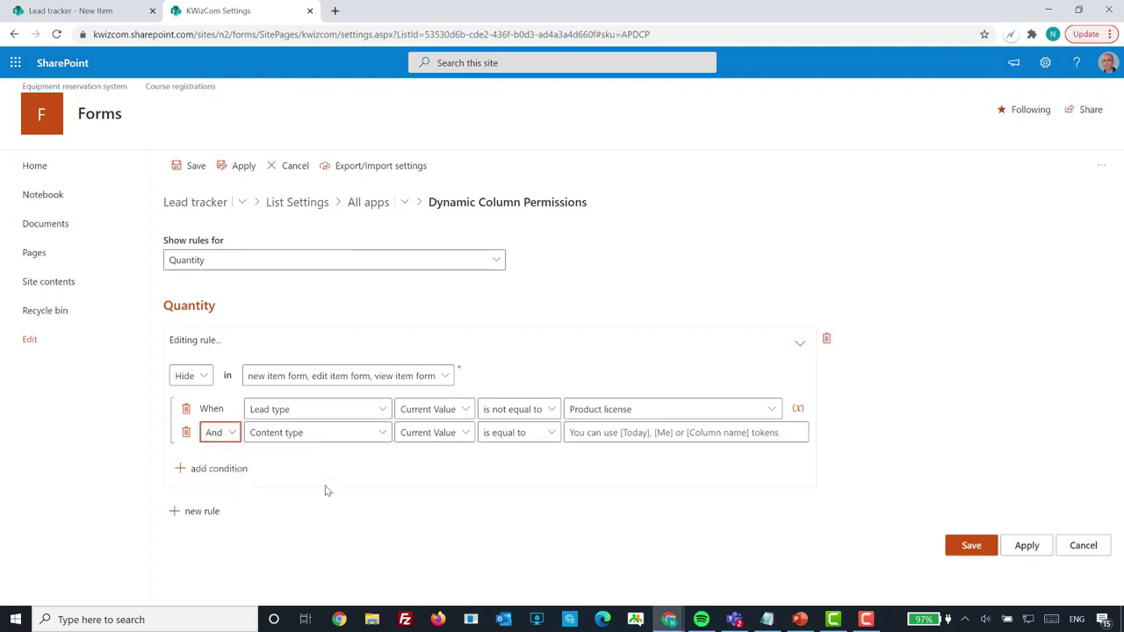
pyautogui.click(383, 434)
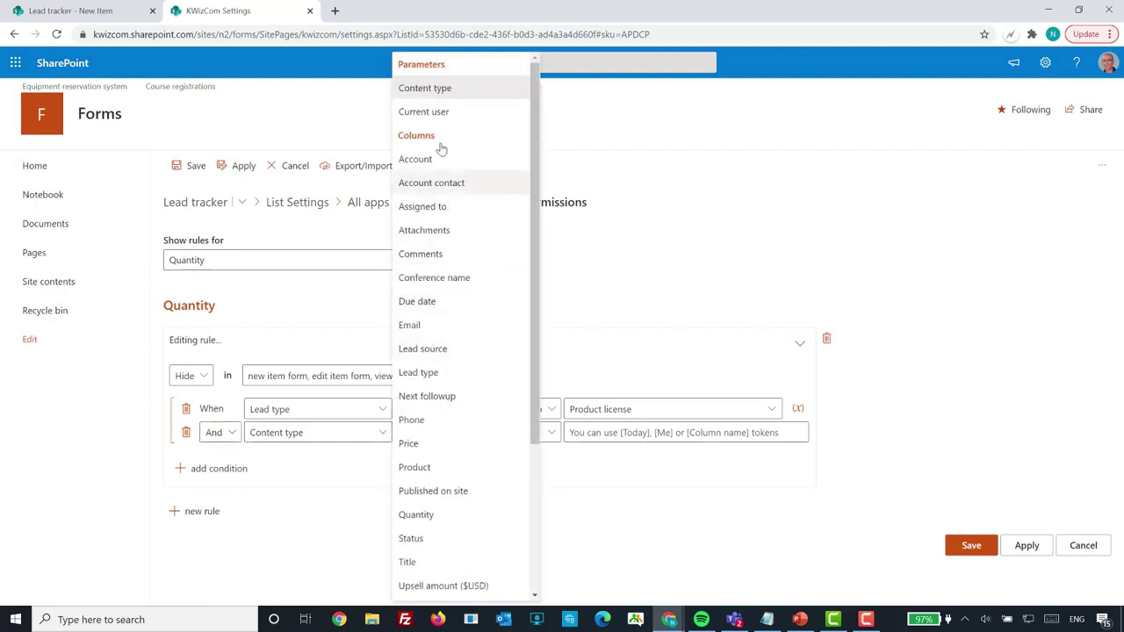
pyautogui.click(437, 113)
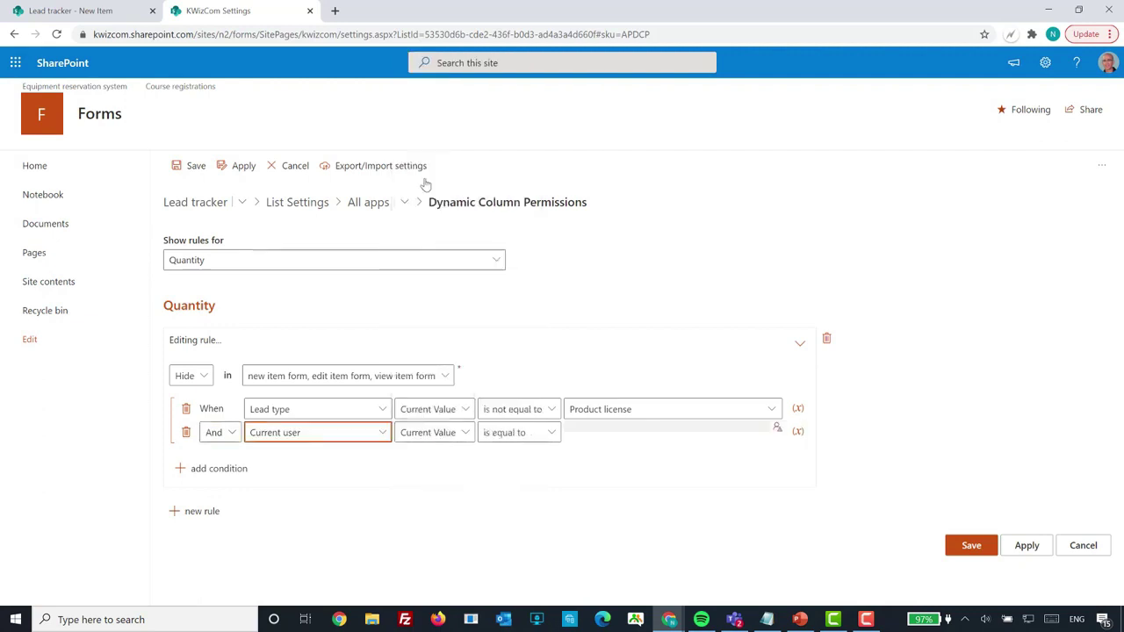
pyautogui.click(504, 433)
pyautogui.click(505, 508)
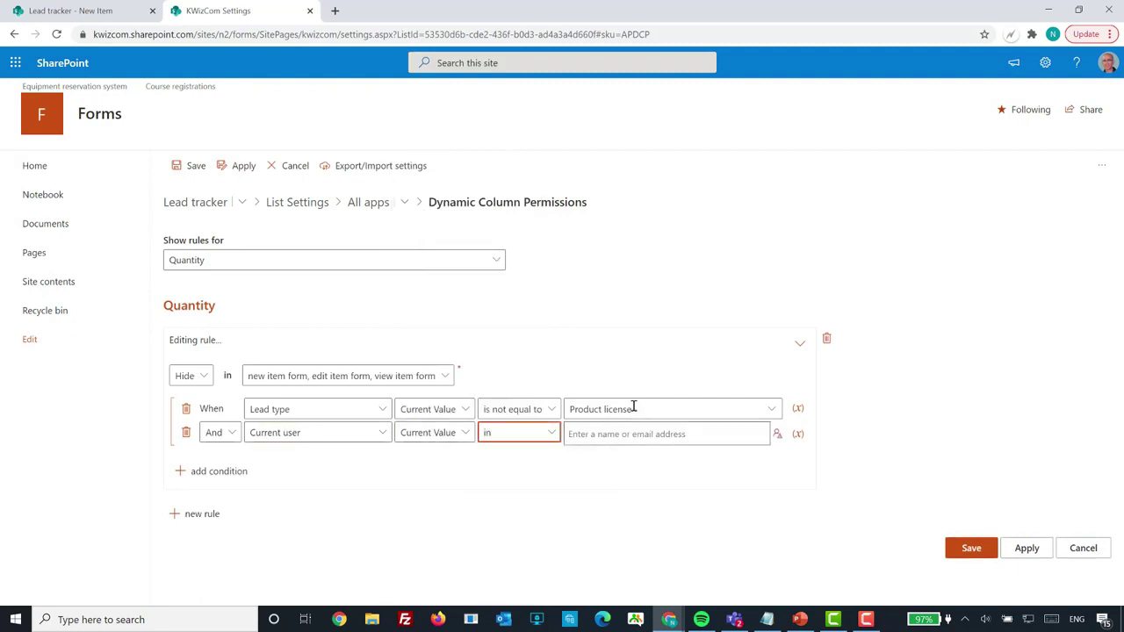
pyautogui.click(186, 432)
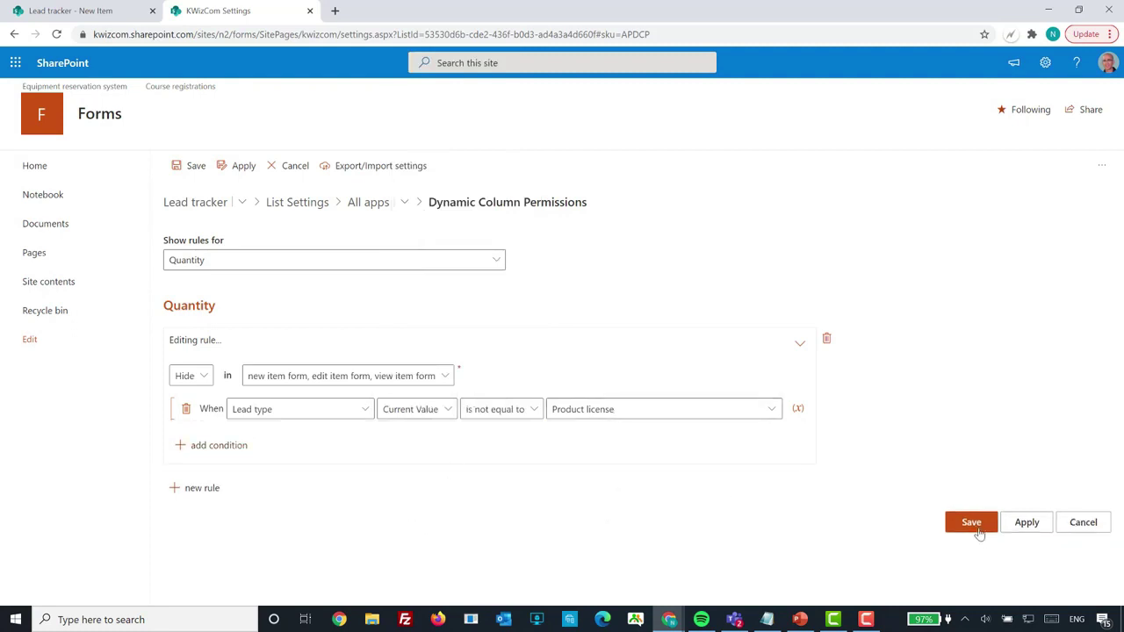
# Apply the Quantity rule settings and reload the Lead tracker new item form to show its Lead details fields
pyautogui.click(1024, 529)
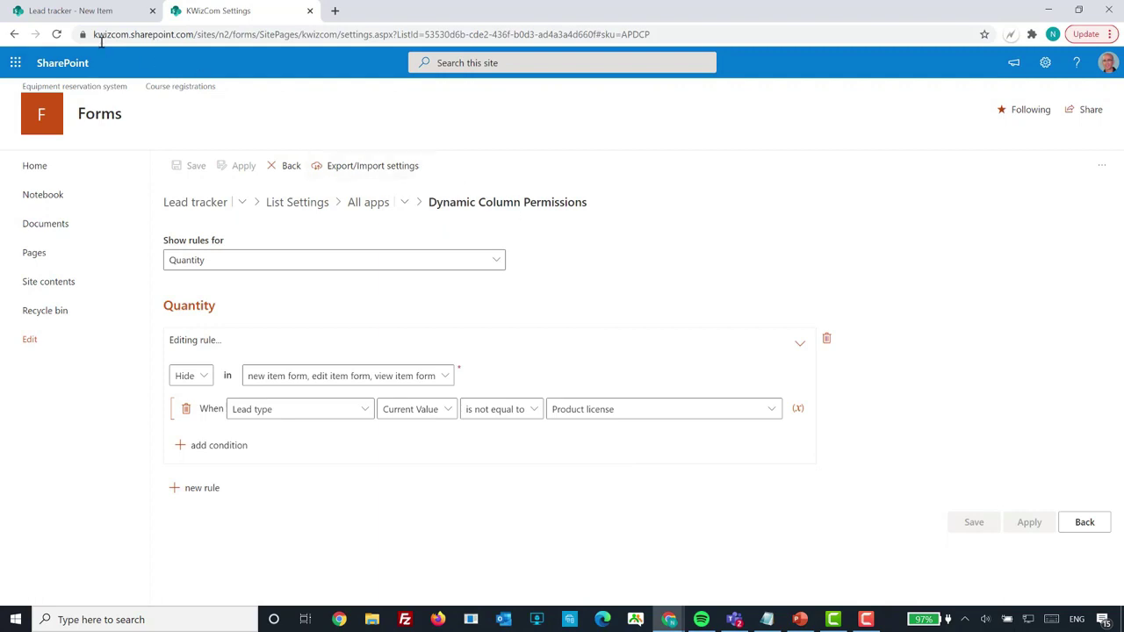
pyautogui.click(87, 11)
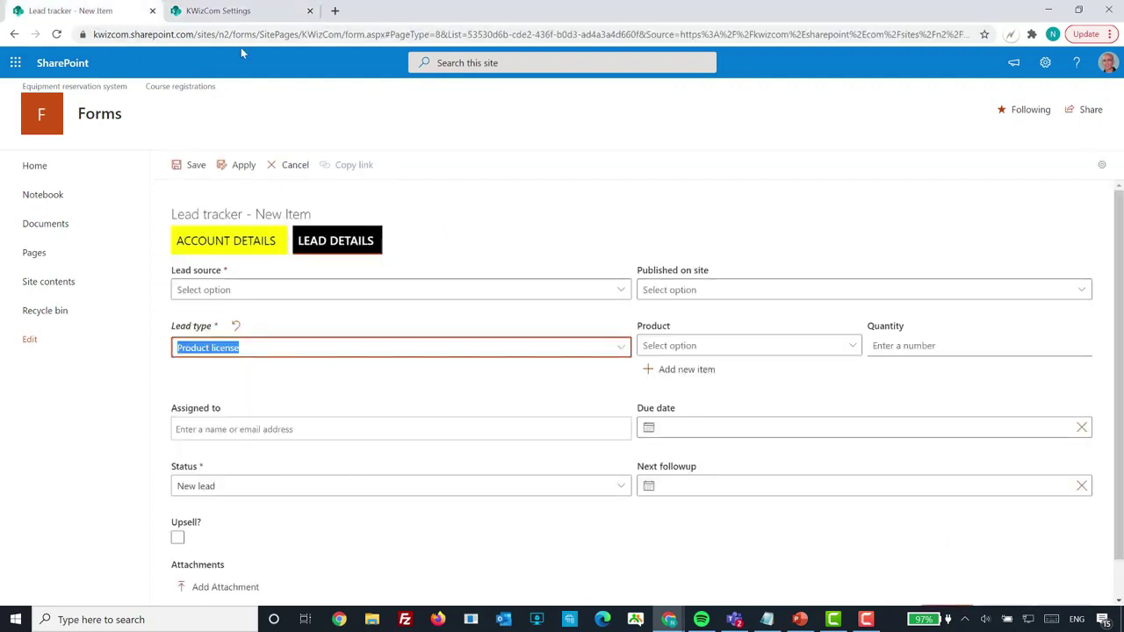
pyautogui.click(56, 33)
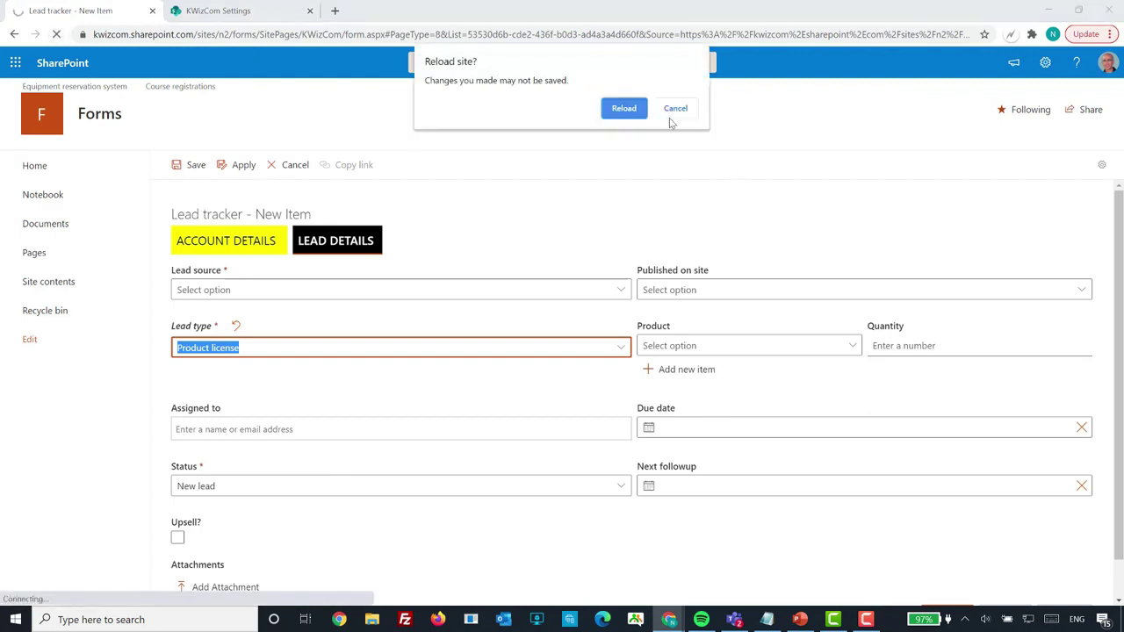
pyautogui.click(624, 109)
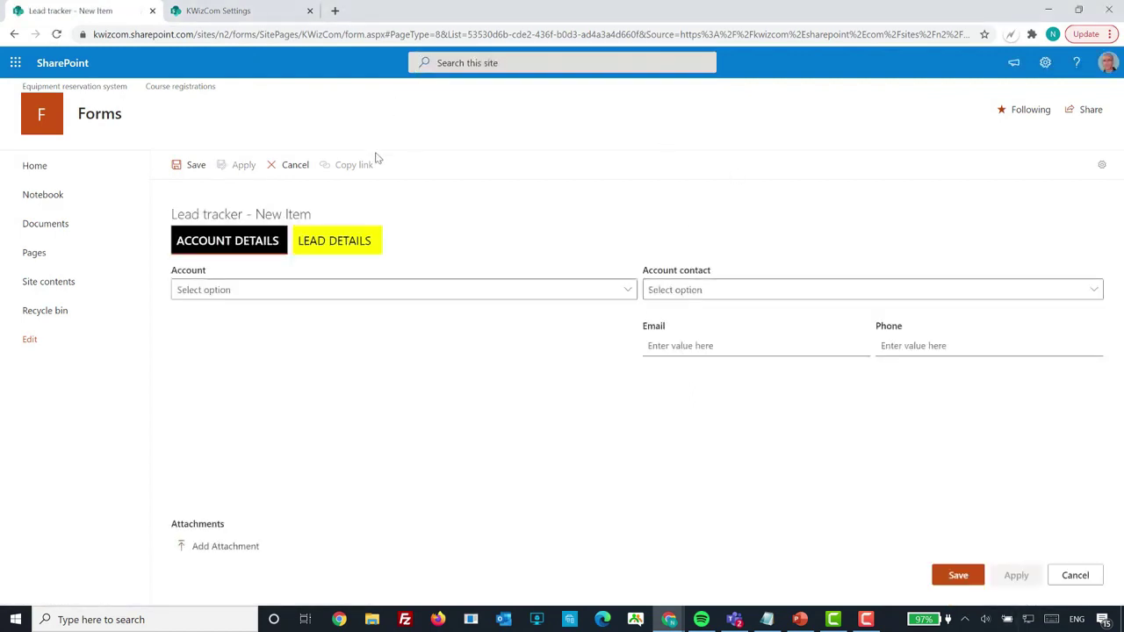
pyautogui.click(323, 246)
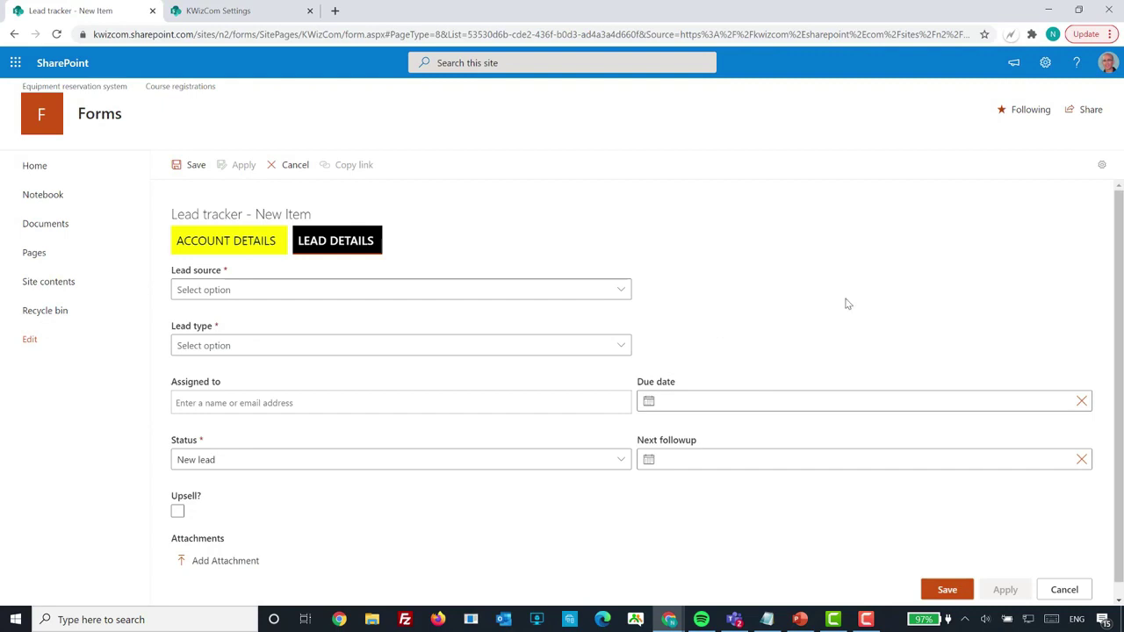
# Test the Published on site rule by setting Lead source to Ad/banner and changing it to Internet search
pyautogui.click(620, 291)
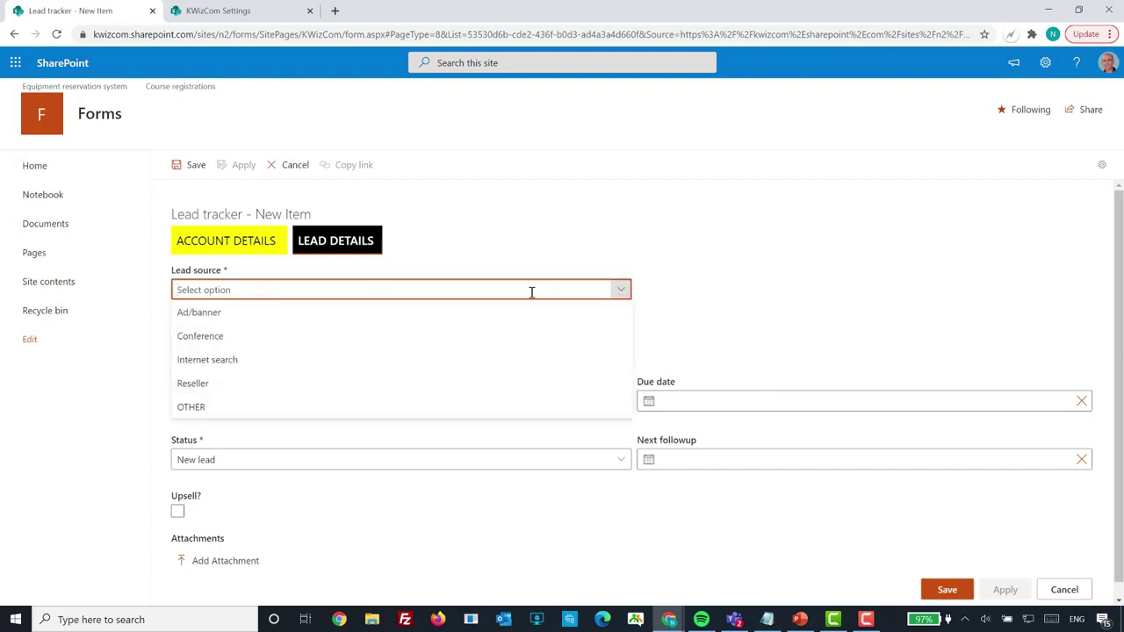
pyautogui.click(201, 313)
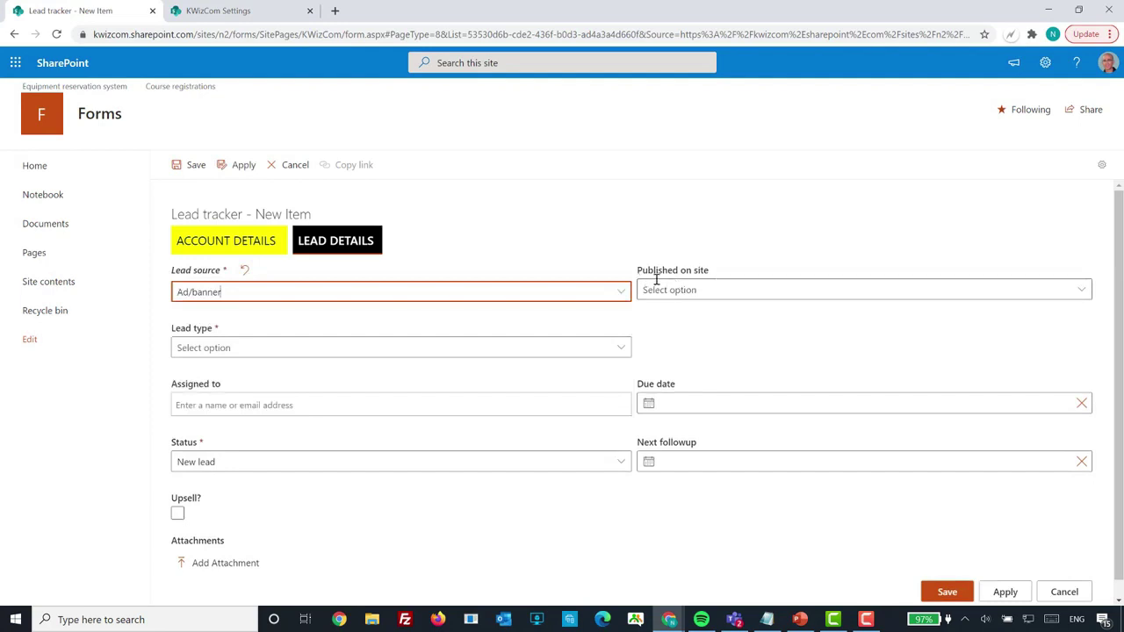
pyautogui.click(622, 291)
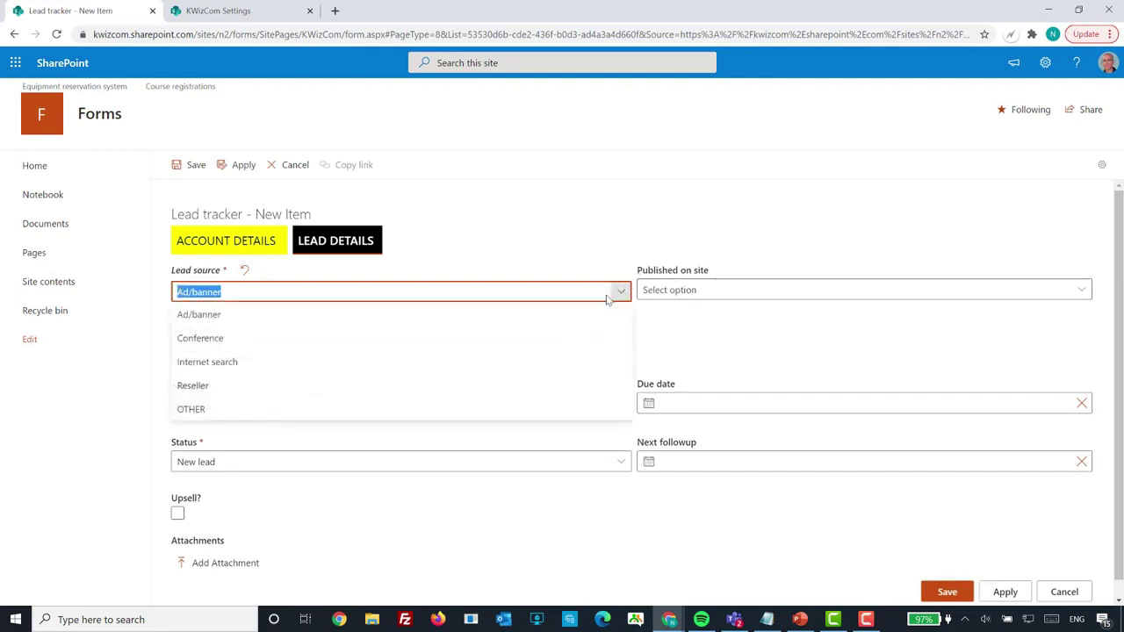
pyautogui.click(301, 363)
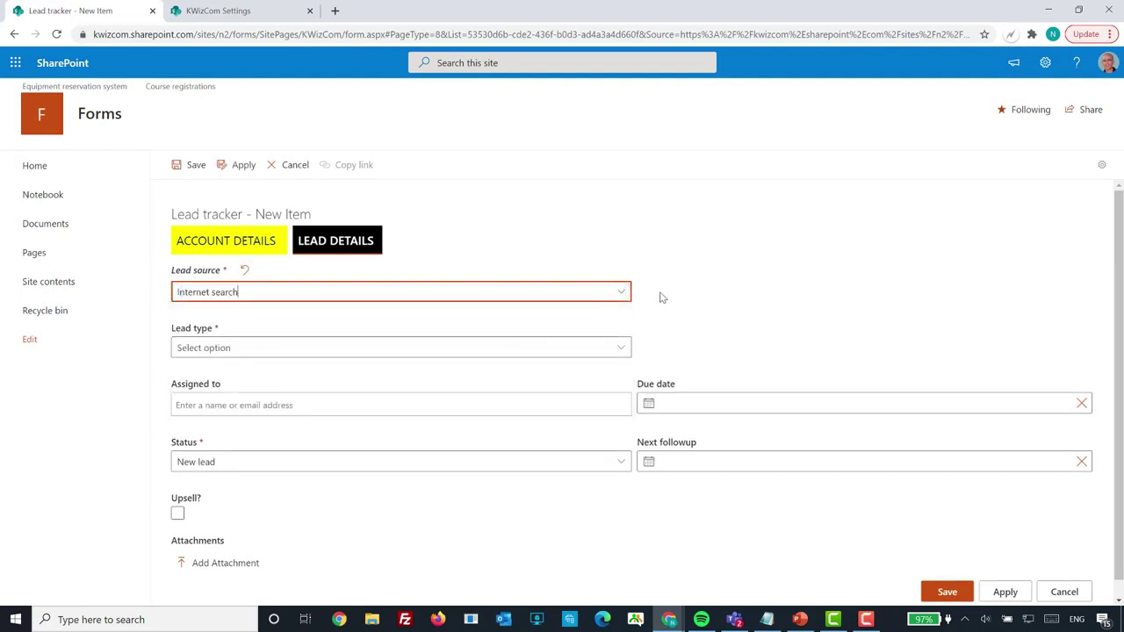
# Set Lead type to Product license to test the Product and Quantity rules
pyautogui.click(621, 350)
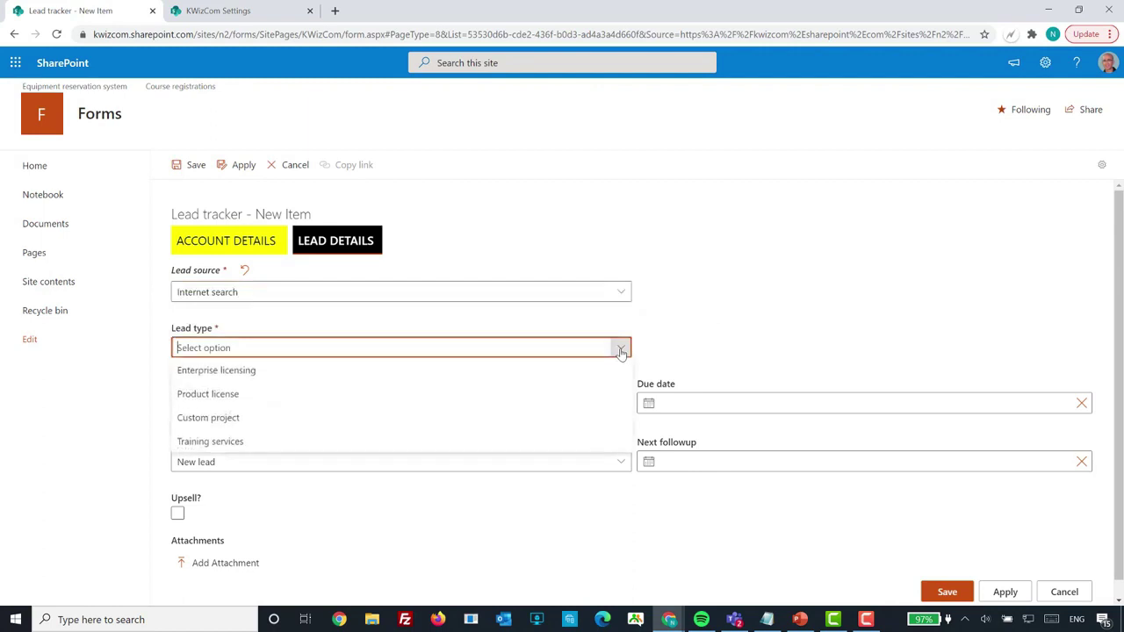
pyautogui.click(258, 396)
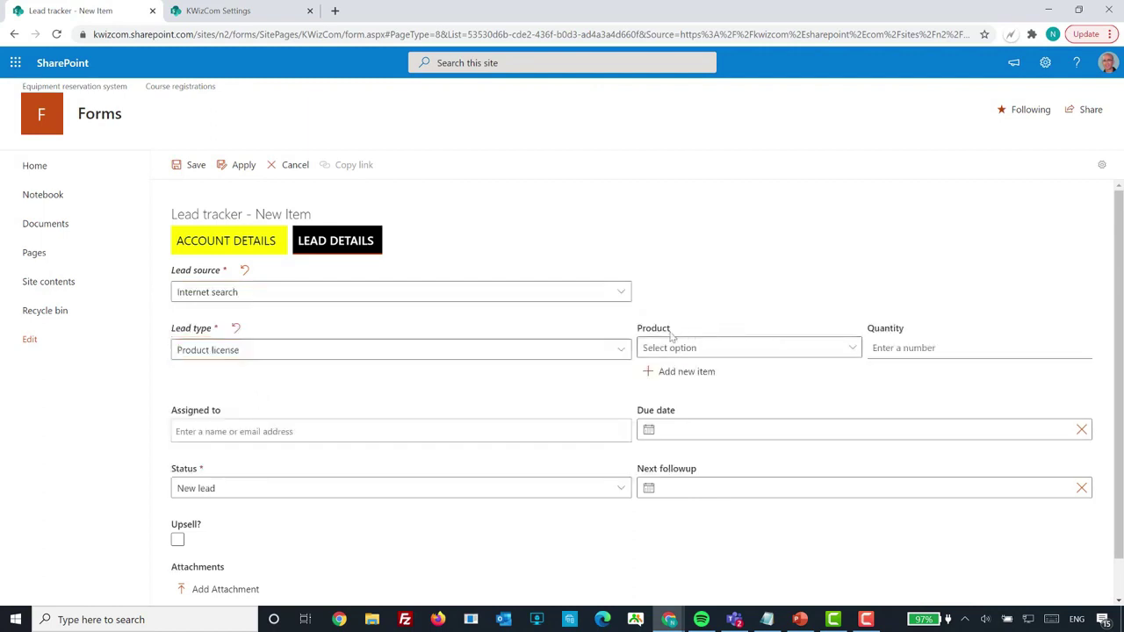
# Change Lead type to Custom project to test the Product and Quantity hiding rules
pyautogui.click(585, 350)
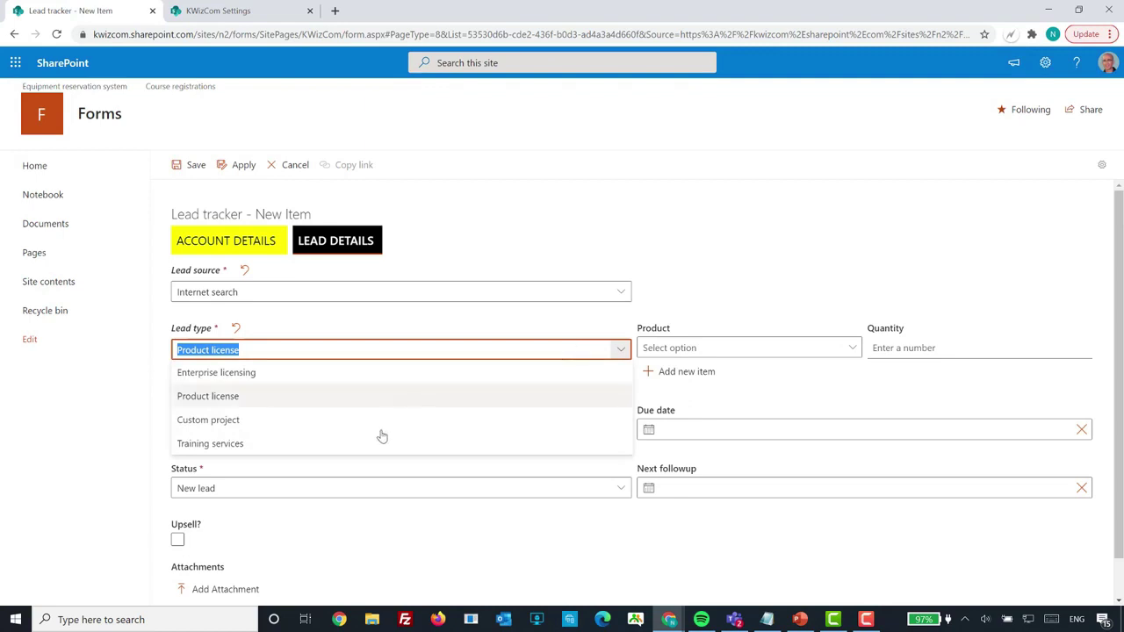
pyautogui.click(384, 424)
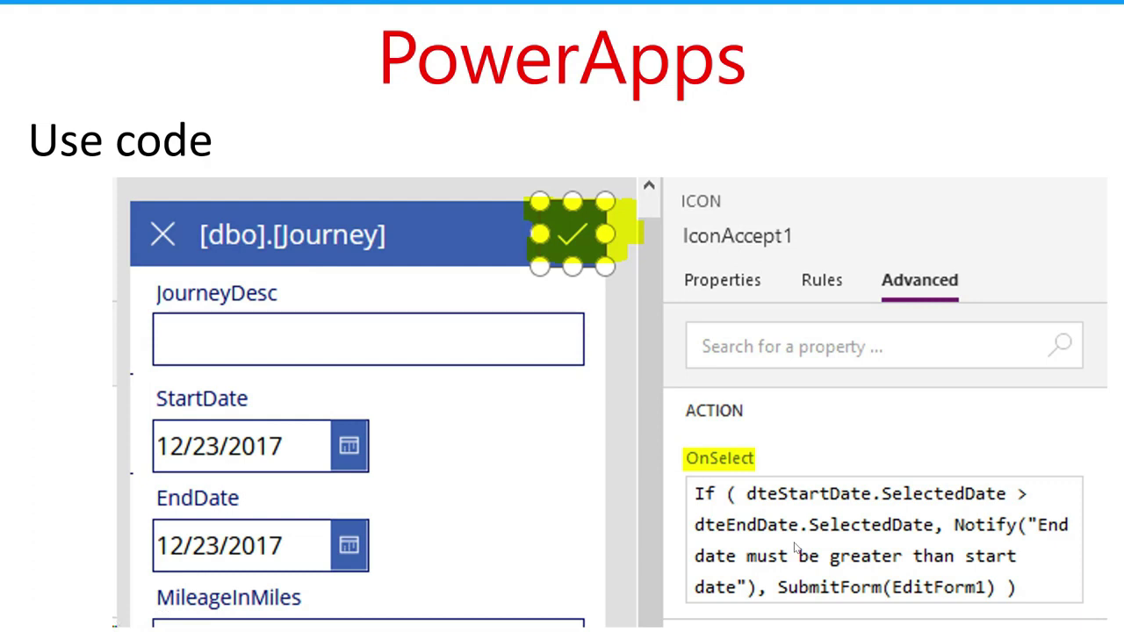
pyautogui.press('Right')
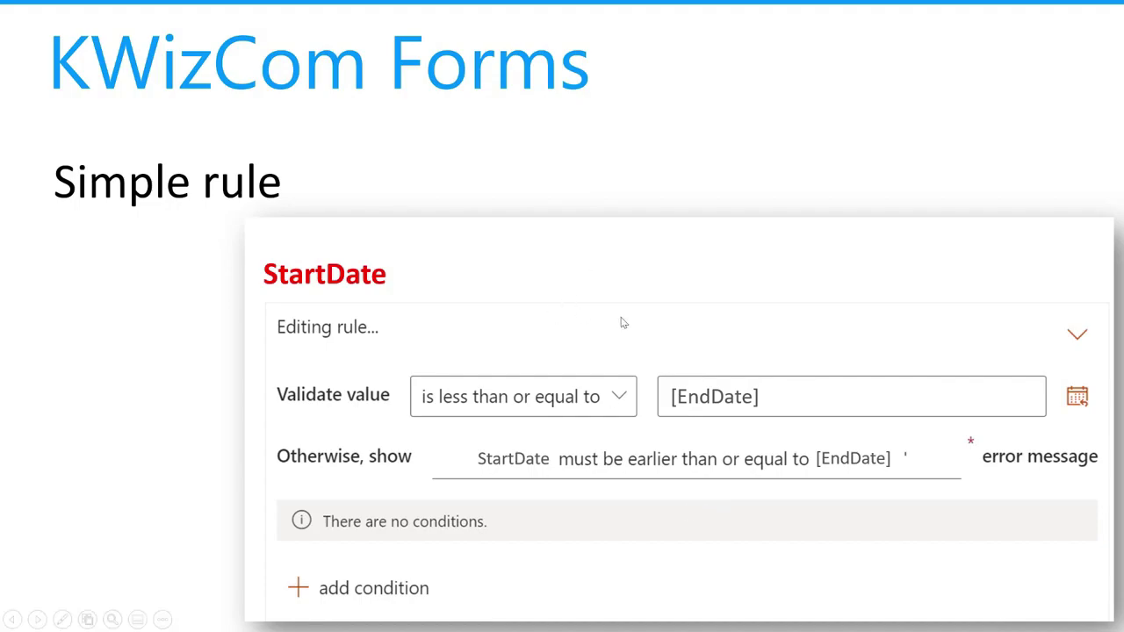
pyautogui.hotkey('alt', 'Tab')
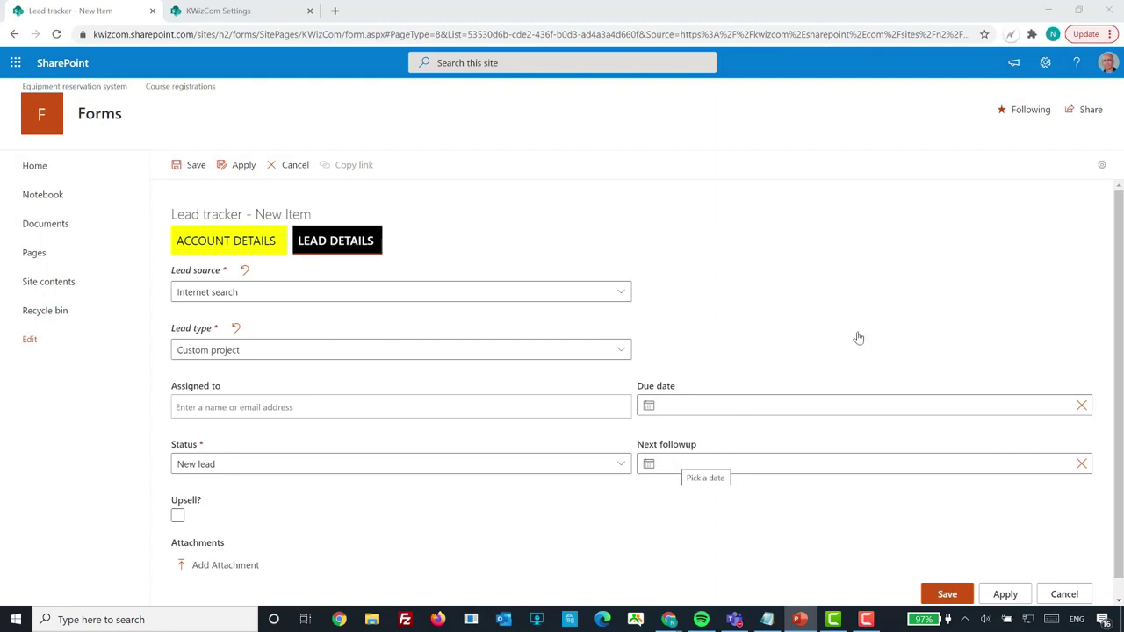
pyautogui.click(779, 312)
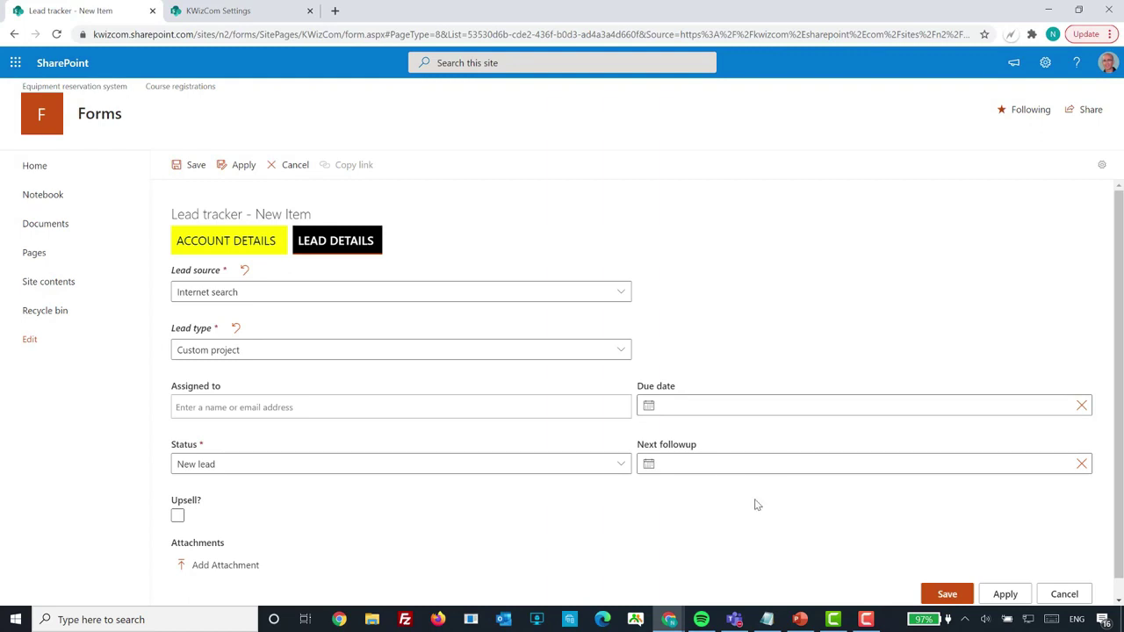
# Open the Field Constraints settings of the Lead tracker list and show the rules for the Next followup column
pyautogui.click(262, 12)
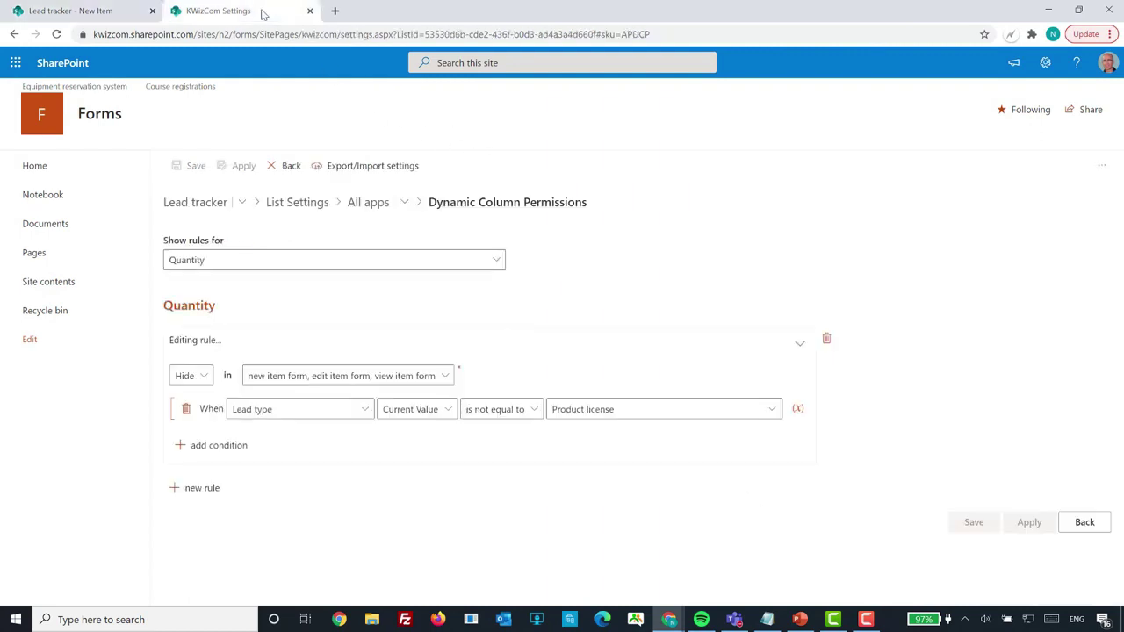
pyautogui.click(360, 206)
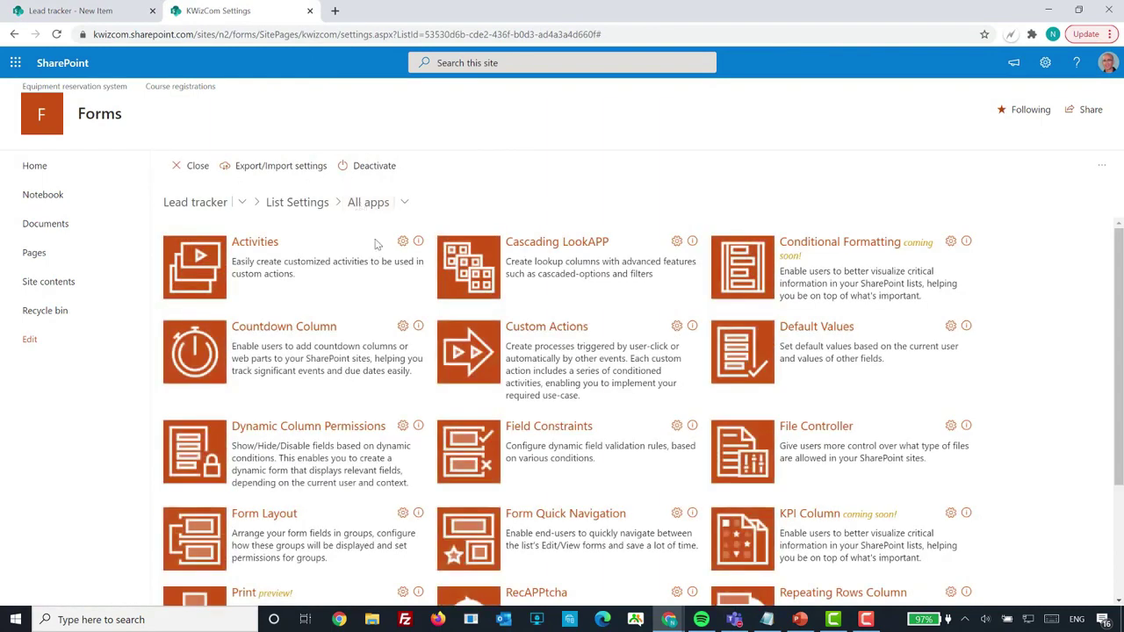
pyautogui.click(561, 433)
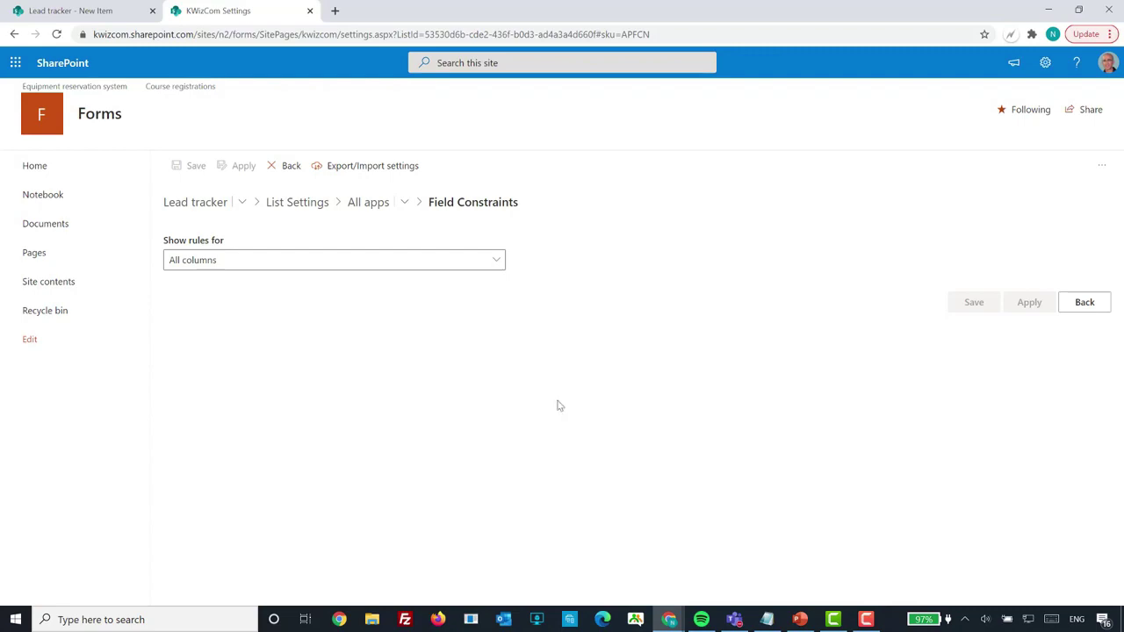
pyautogui.click(493, 267)
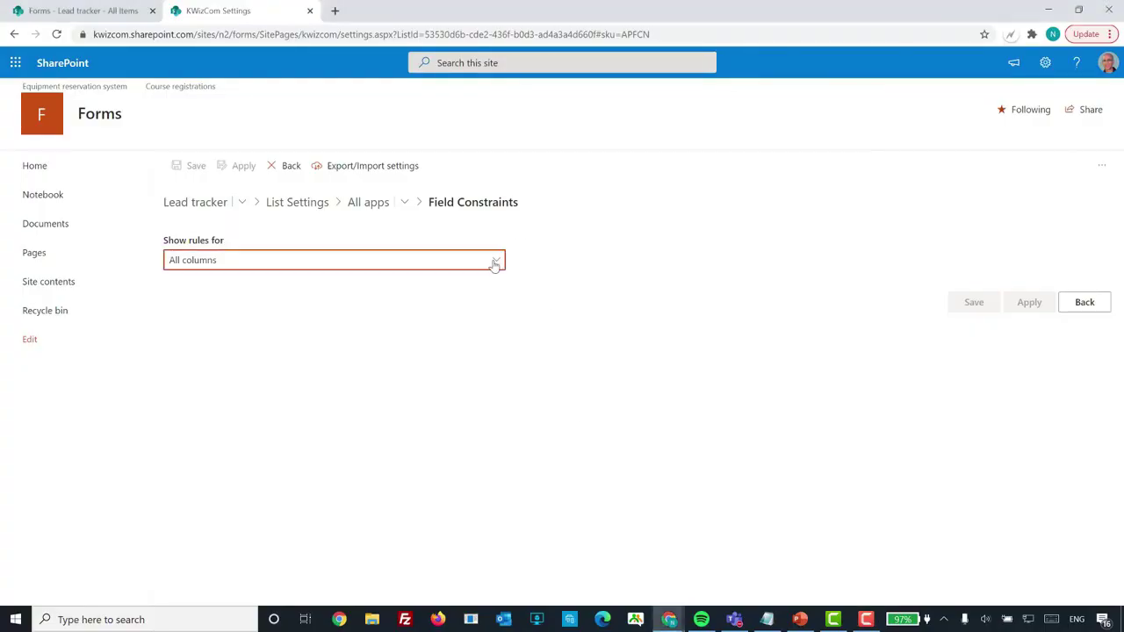
pyautogui.click(536, 331)
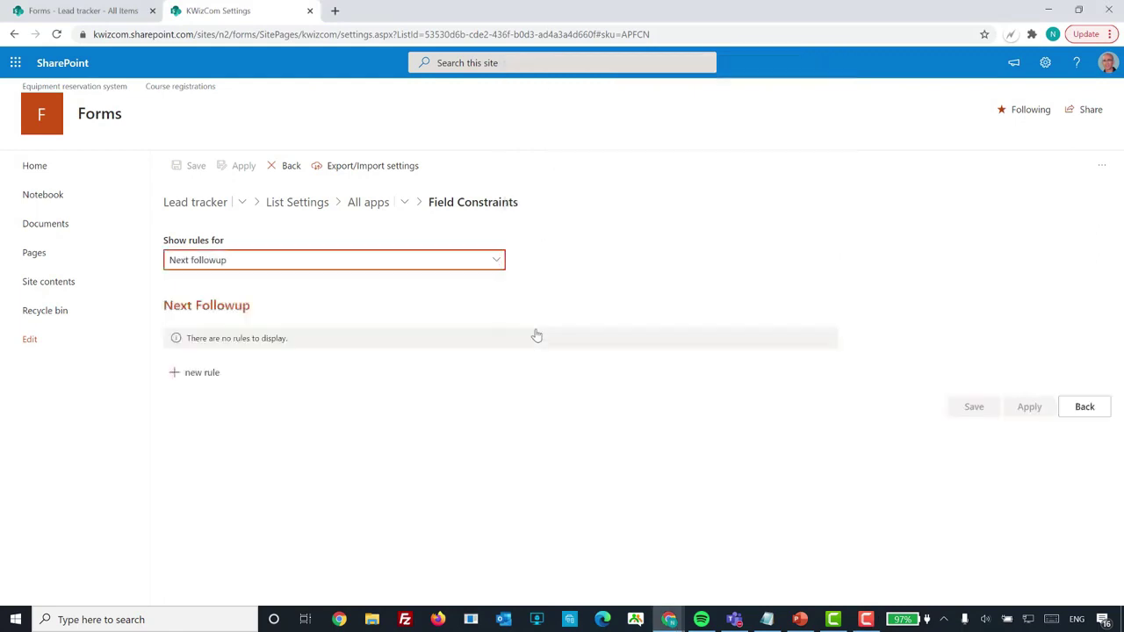
# Add a Next followup rule that validates the value is greater than [Today]+1, keeping the suggested error message, and apply it
pyautogui.click(202, 373)
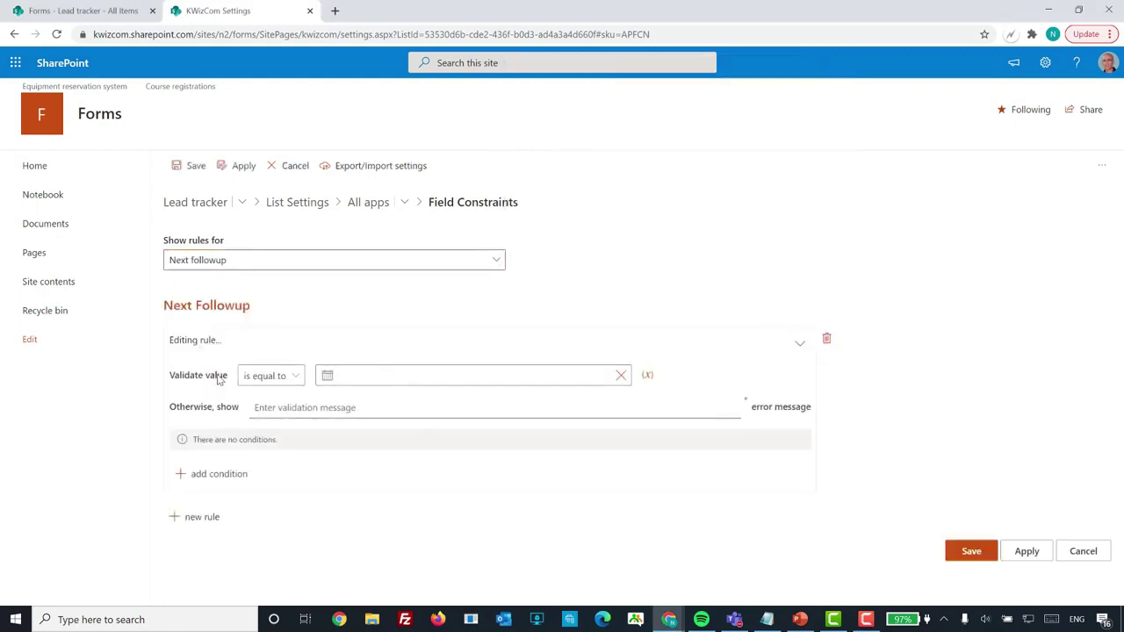
pyautogui.click(297, 376)
pyautogui.click(300, 445)
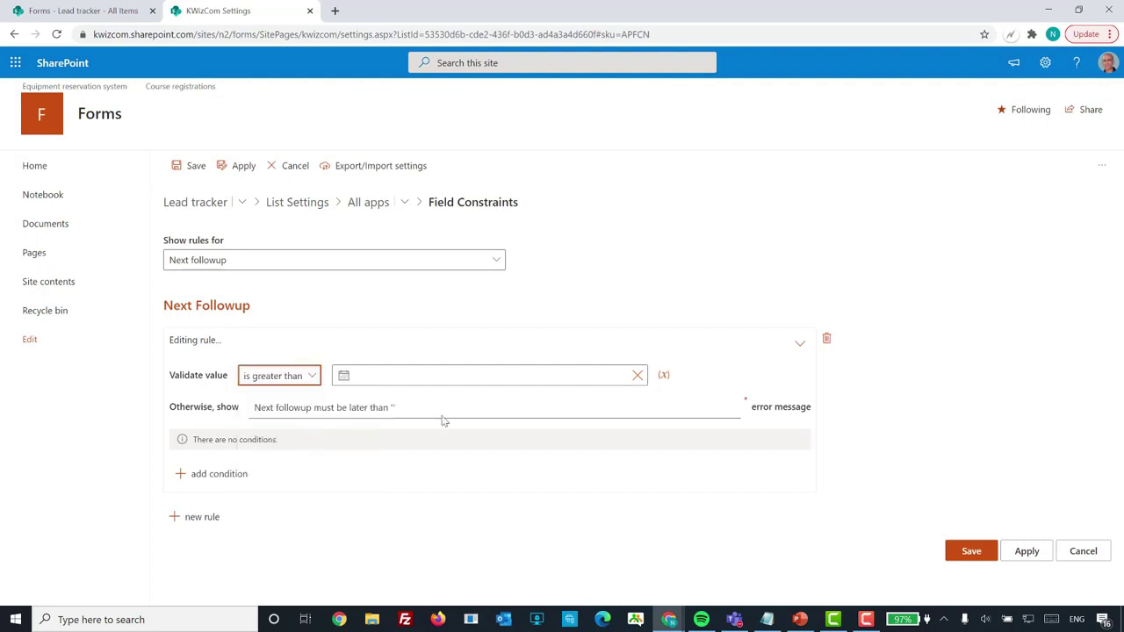
pyautogui.click(665, 376)
pyautogui.click(455, 376)
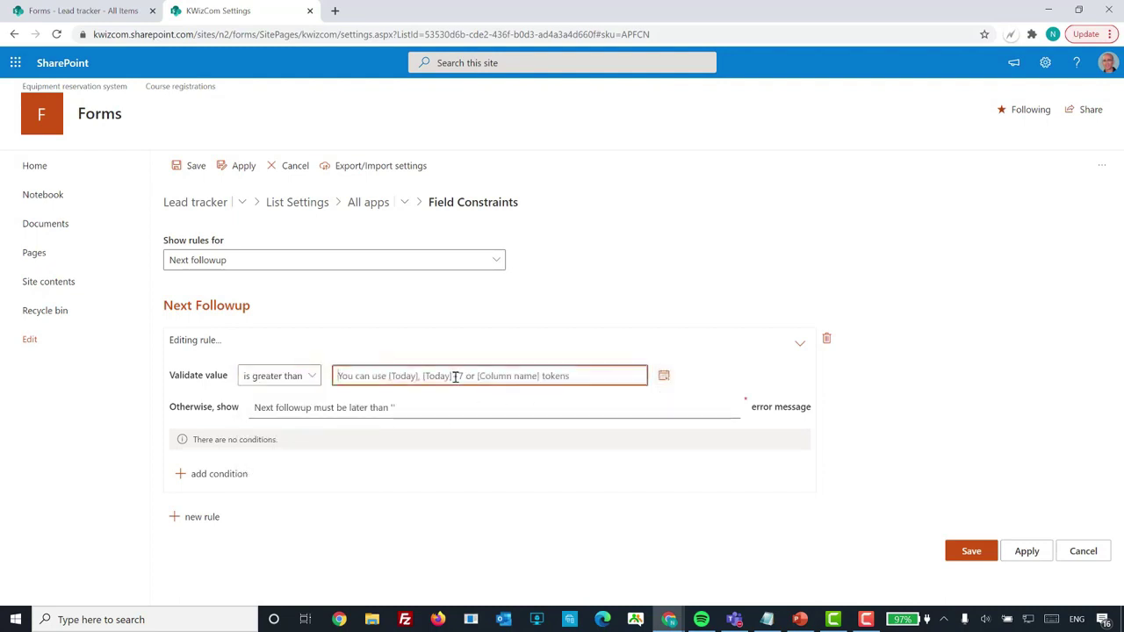
pyautogui.write('[Today]+1')
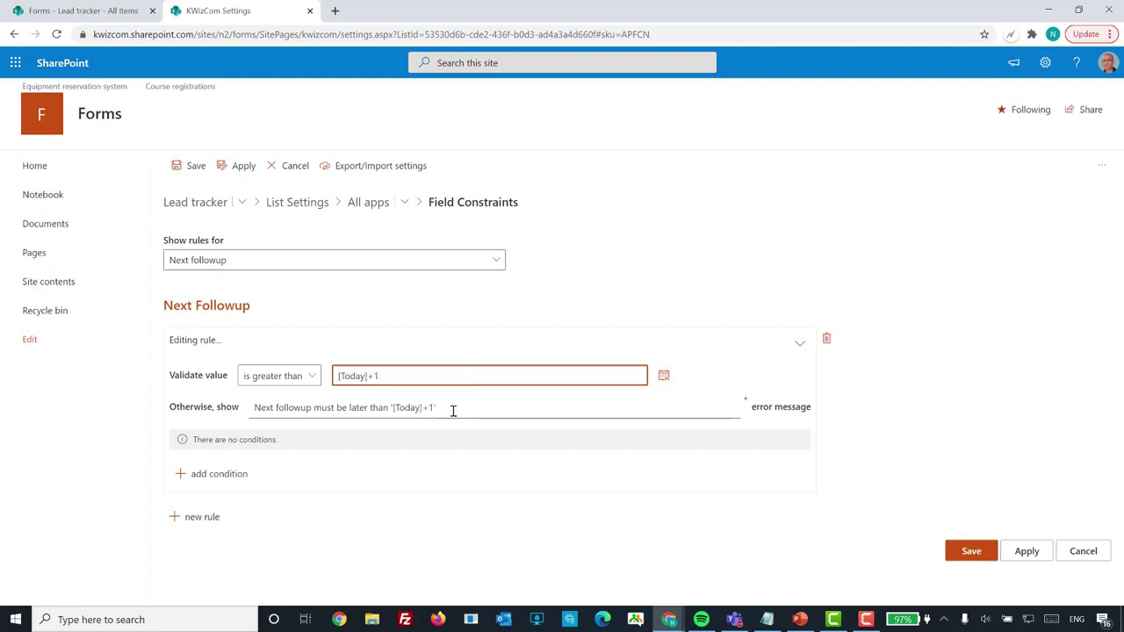
pyautogui.click(451, 410)
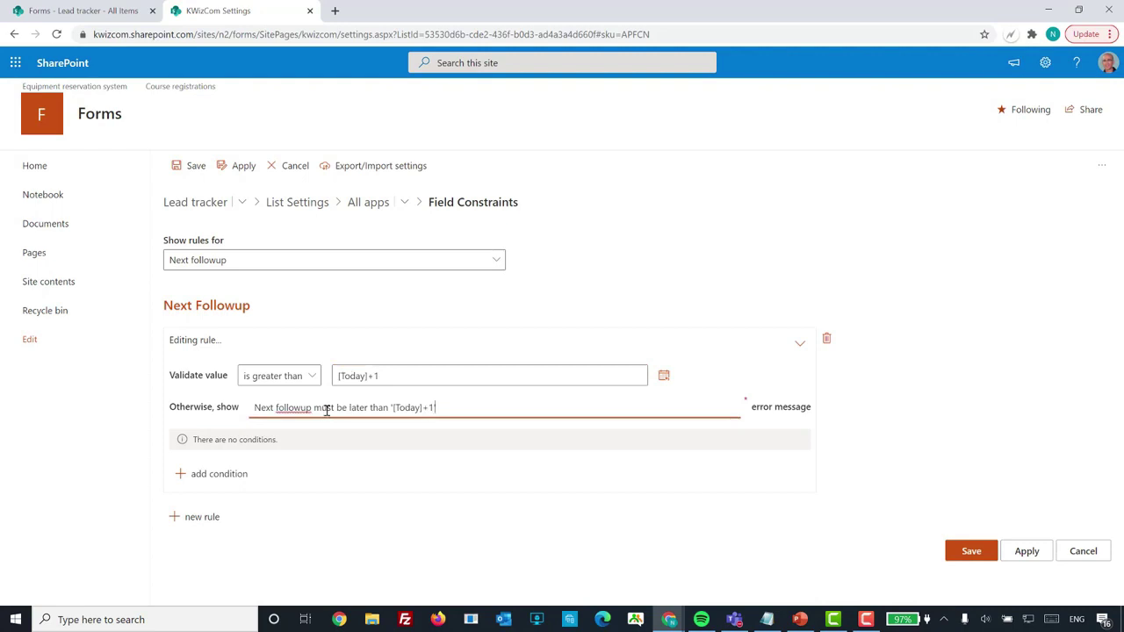
pyautogui.click(1018, 555)
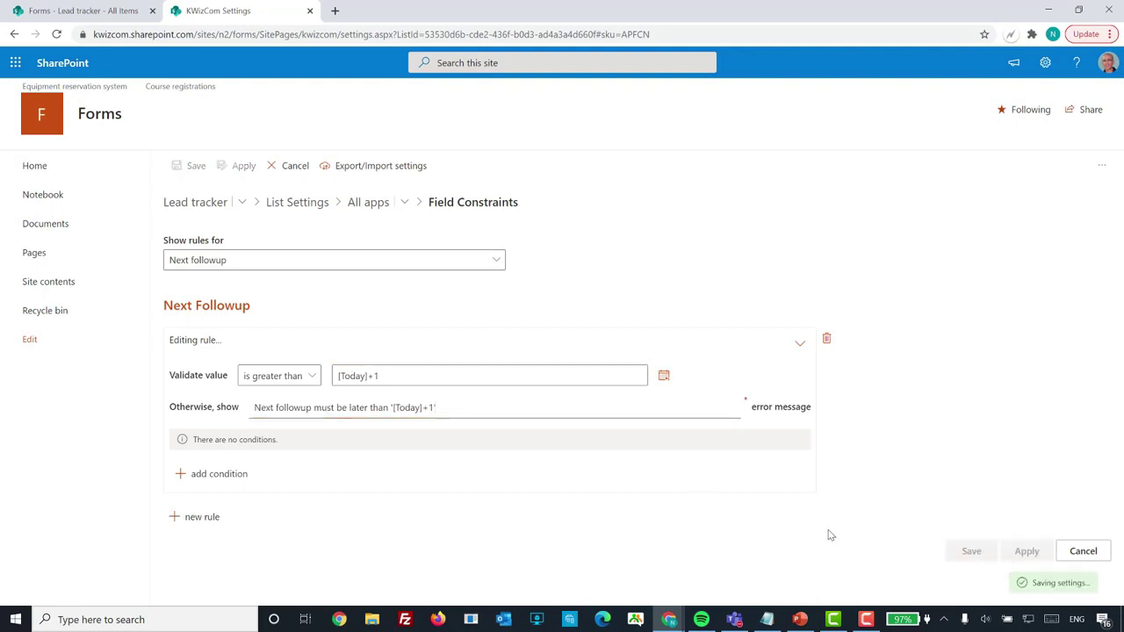
# Create a Due date rule that validates the value is greater than [Next followup]
pyautogui.click(496, 262)
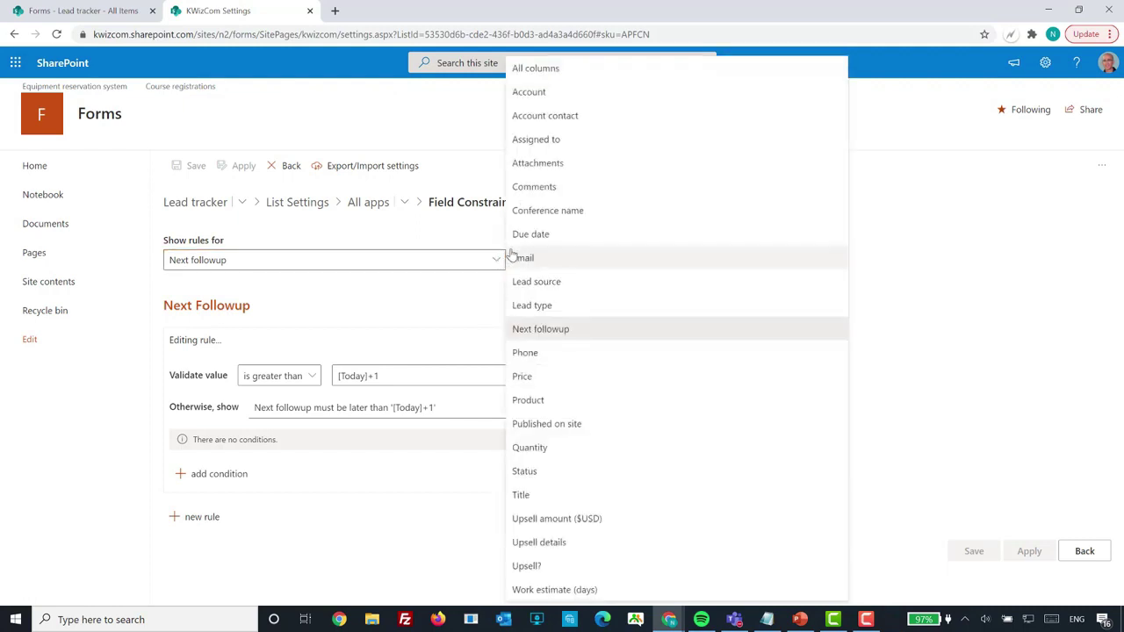
pyautogui.click(531, 233)
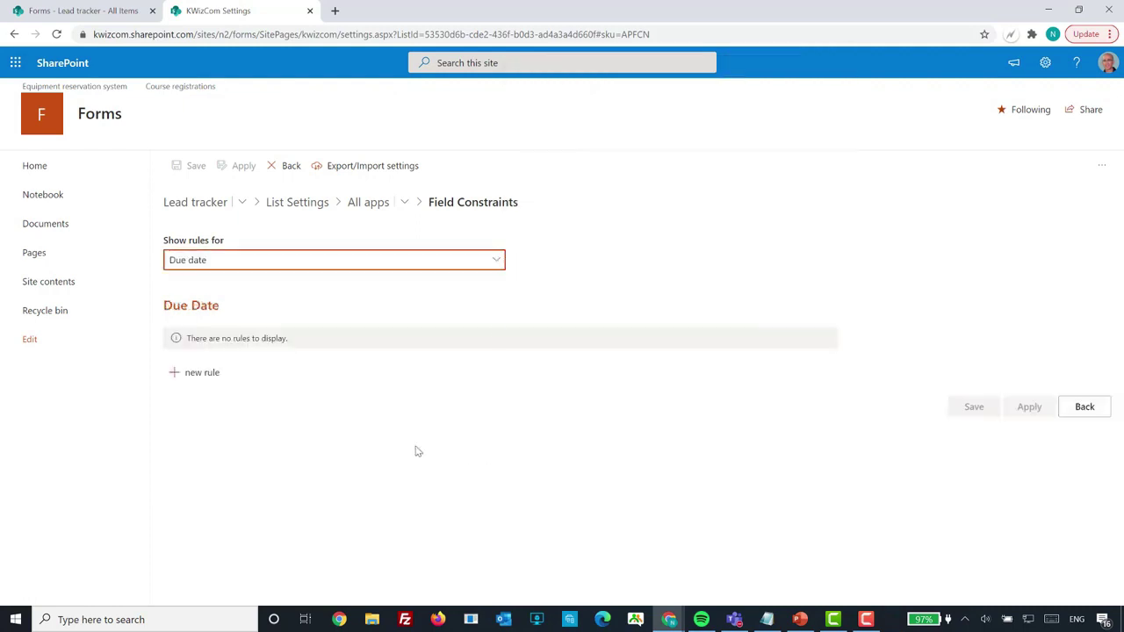
pyautogui.click(203, 374)
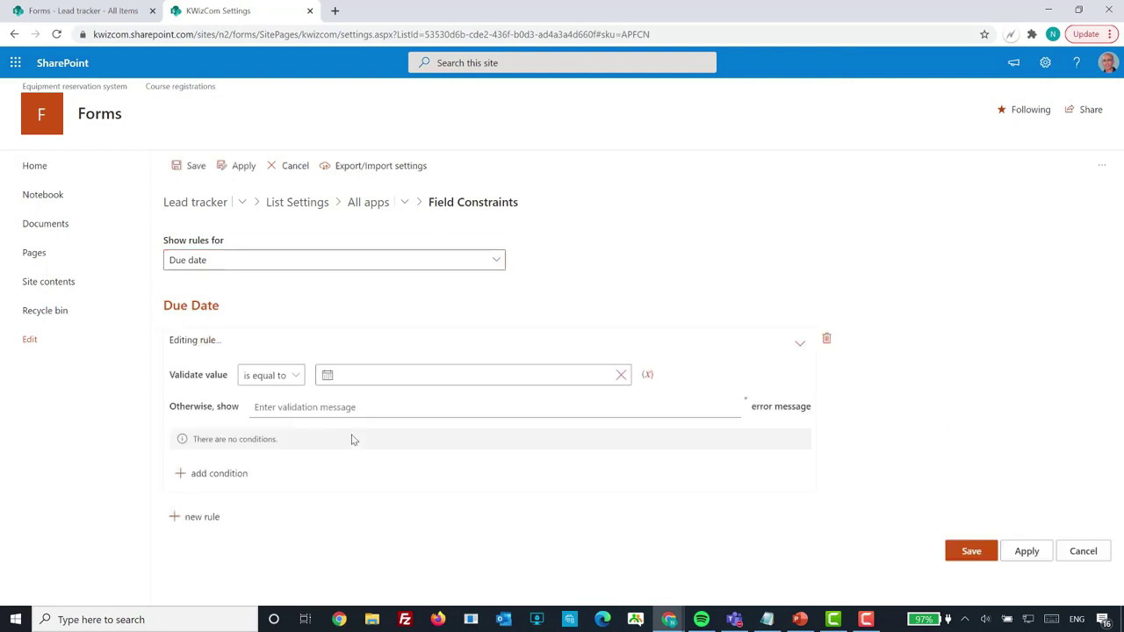
pyautogui.click(296, 377)
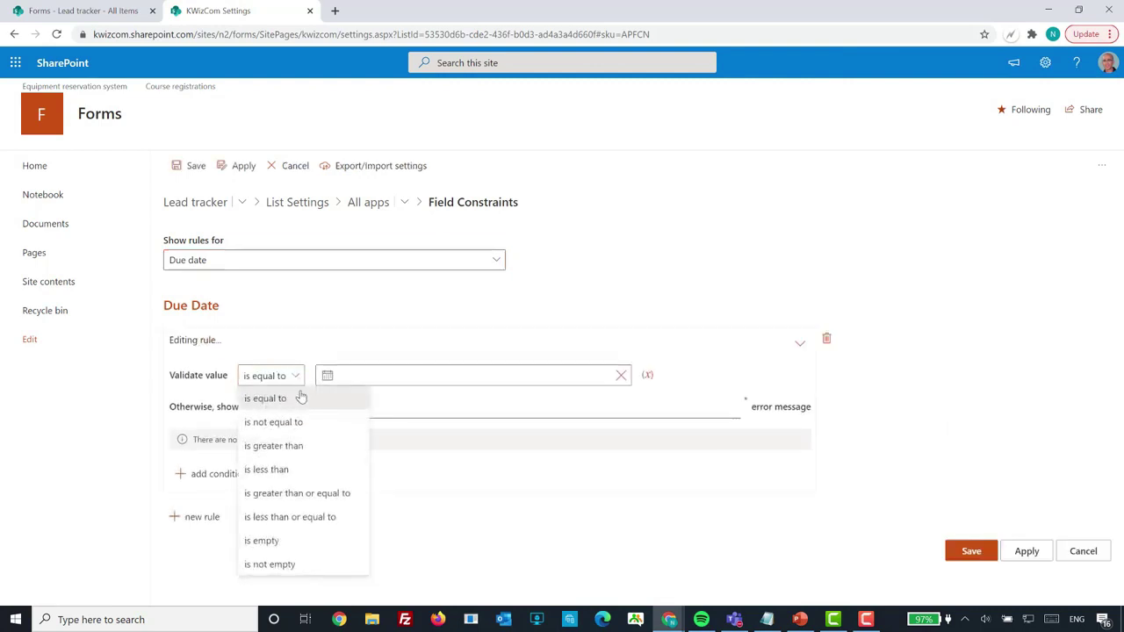
pyautogui.click(303, 445)
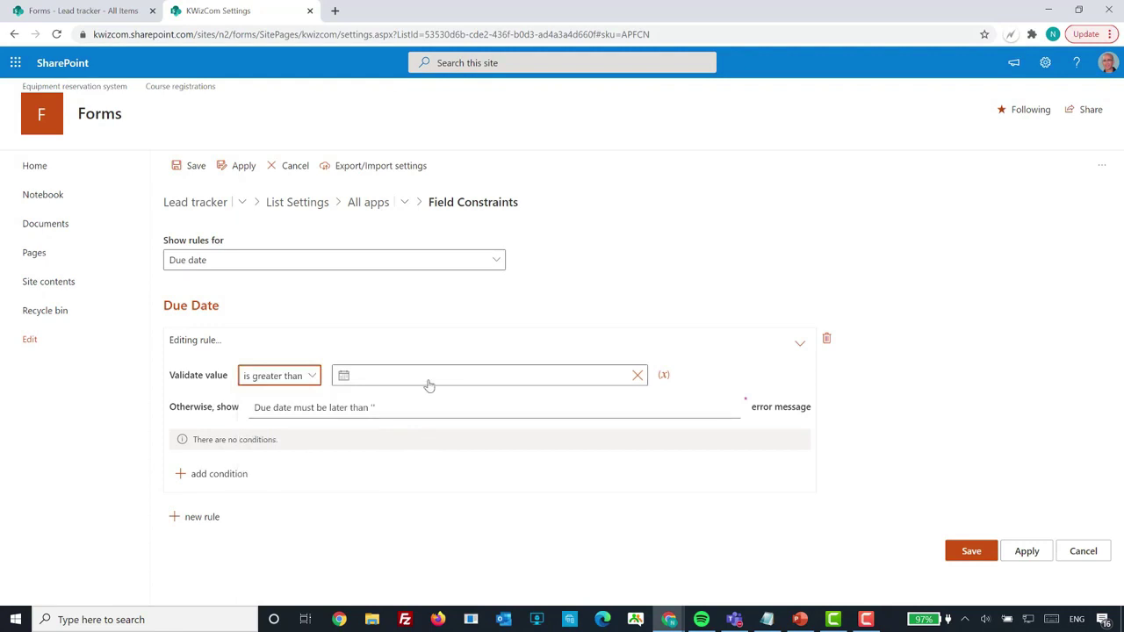
pyautogui.click(664, 376)
pyautogui.click(518, 375)
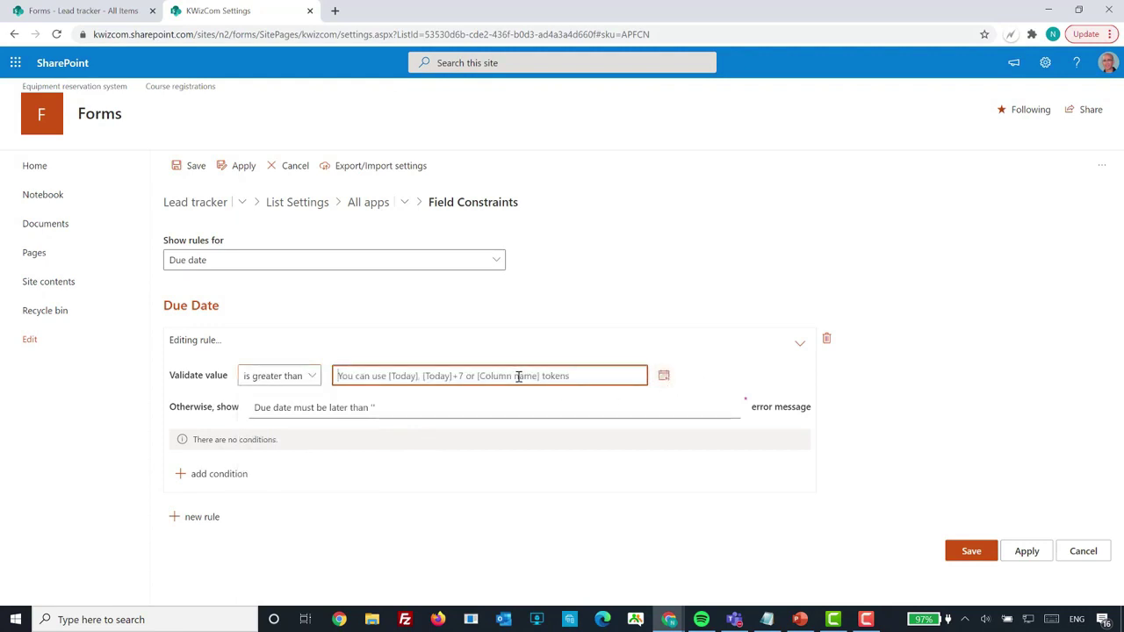
pyautogui.write('[')
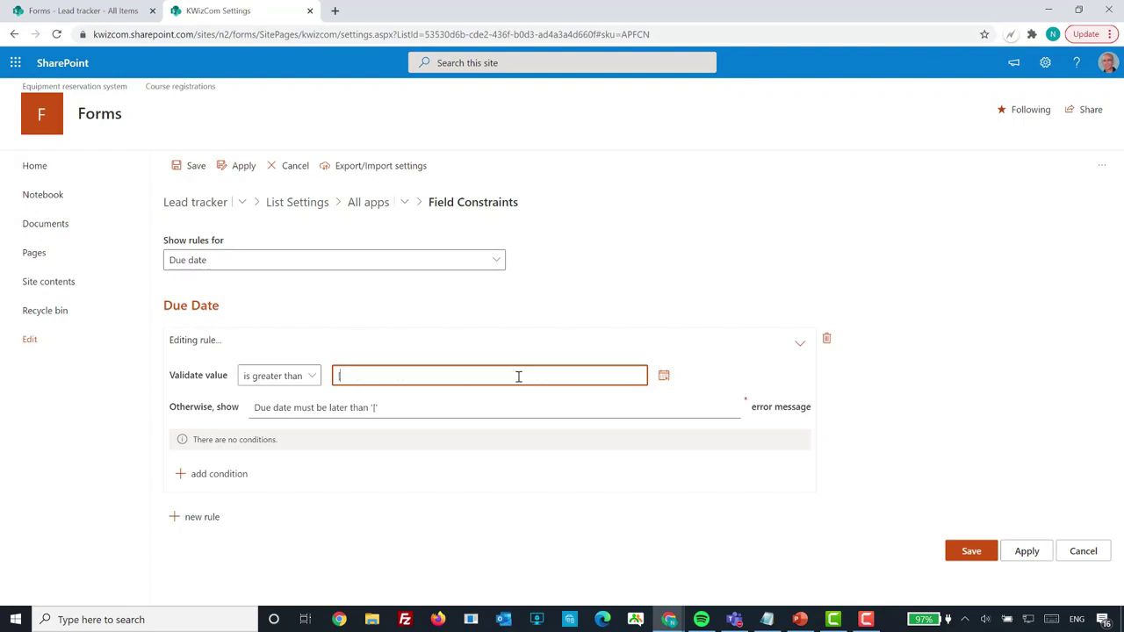
pyautogui.write('Next followup')
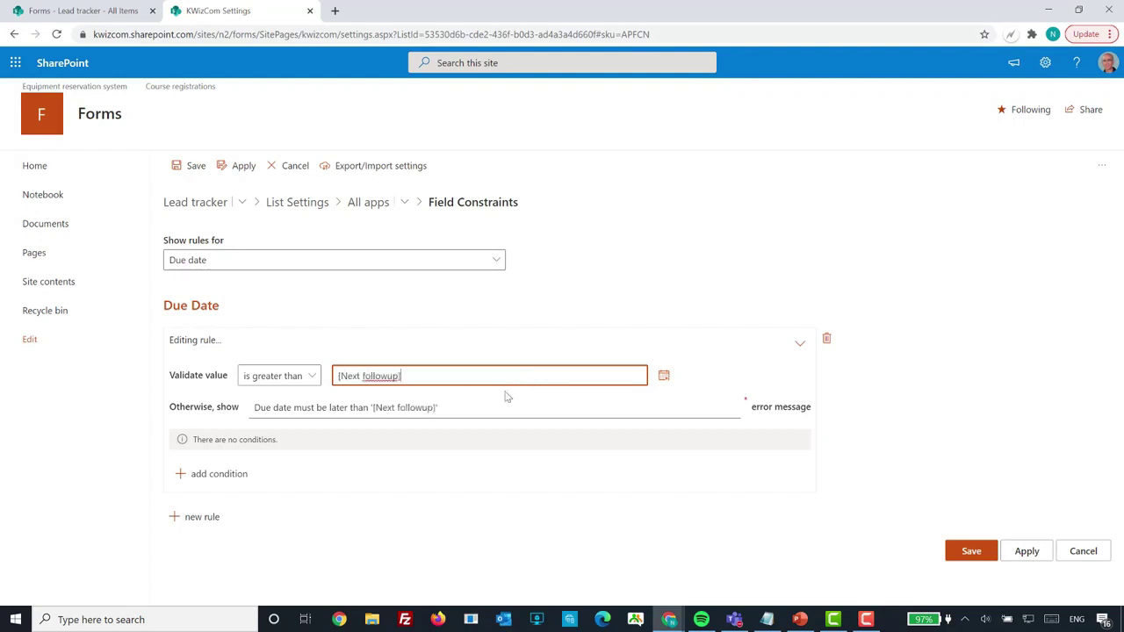
# Append "field value" to the Due date rule's error message and apply the settings
pyautogui.click(507, 405)
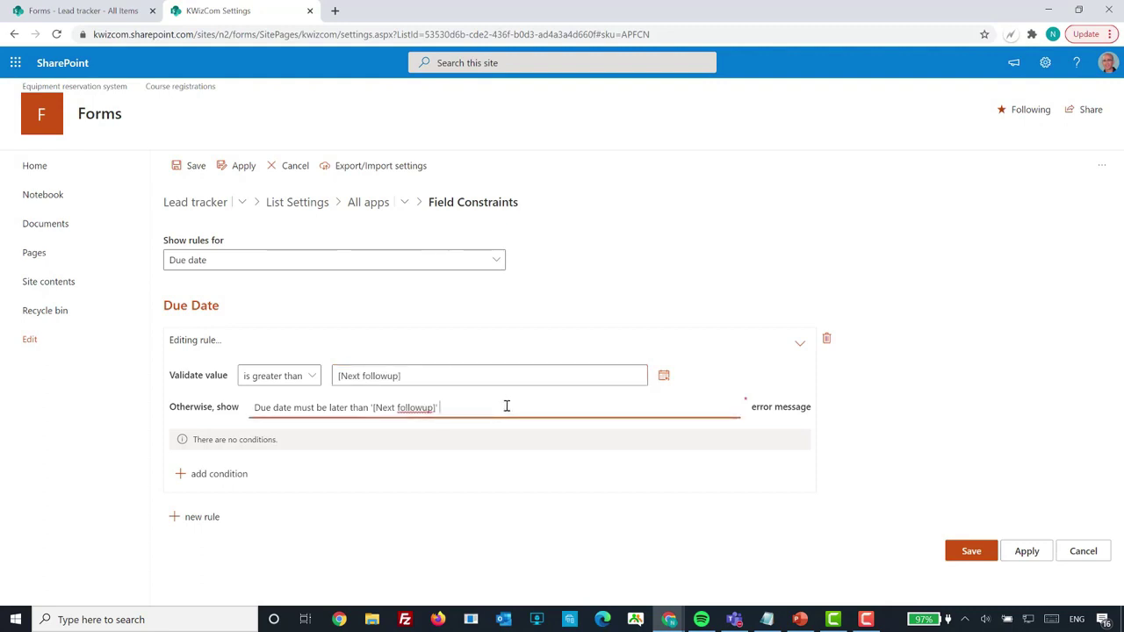
pyautogui.write('field value')
pyautogui.click(1011, 551)
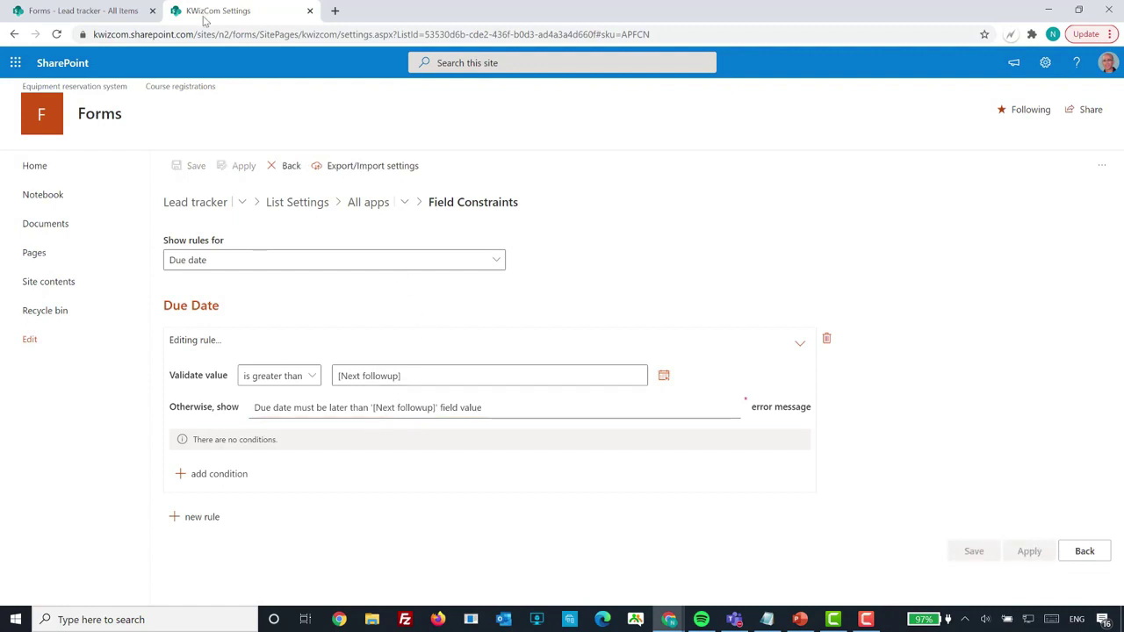
# Open a new Lead tracker item, mark Upsell? in Lead details, and examine the Upsell details fields
pyautogui.click(88, 11)
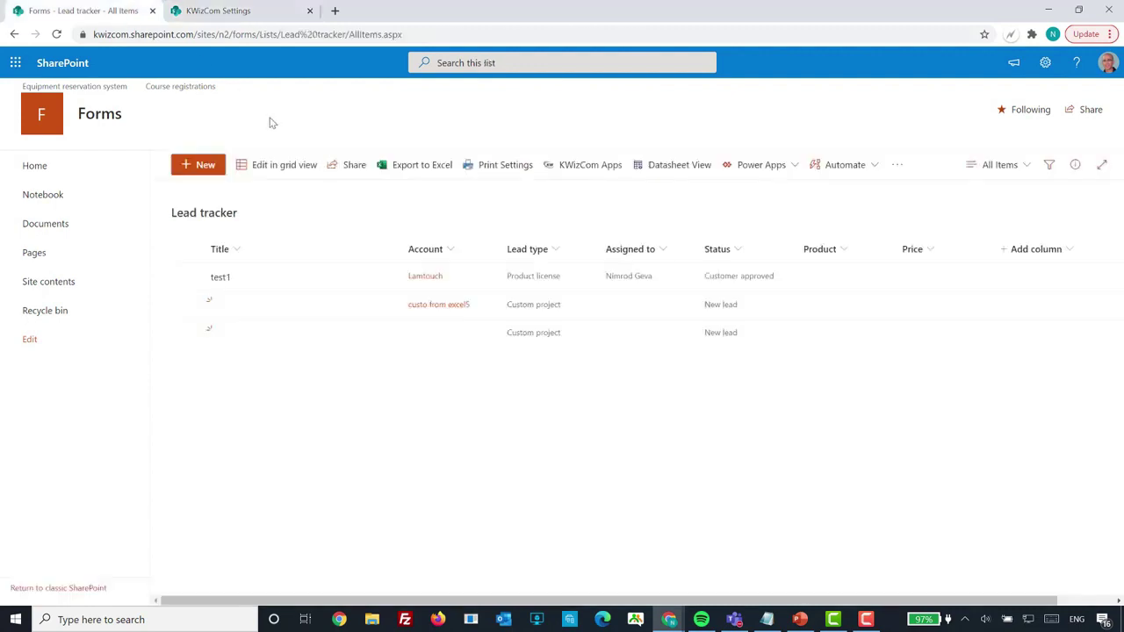
pyautogui.click(190, 164)
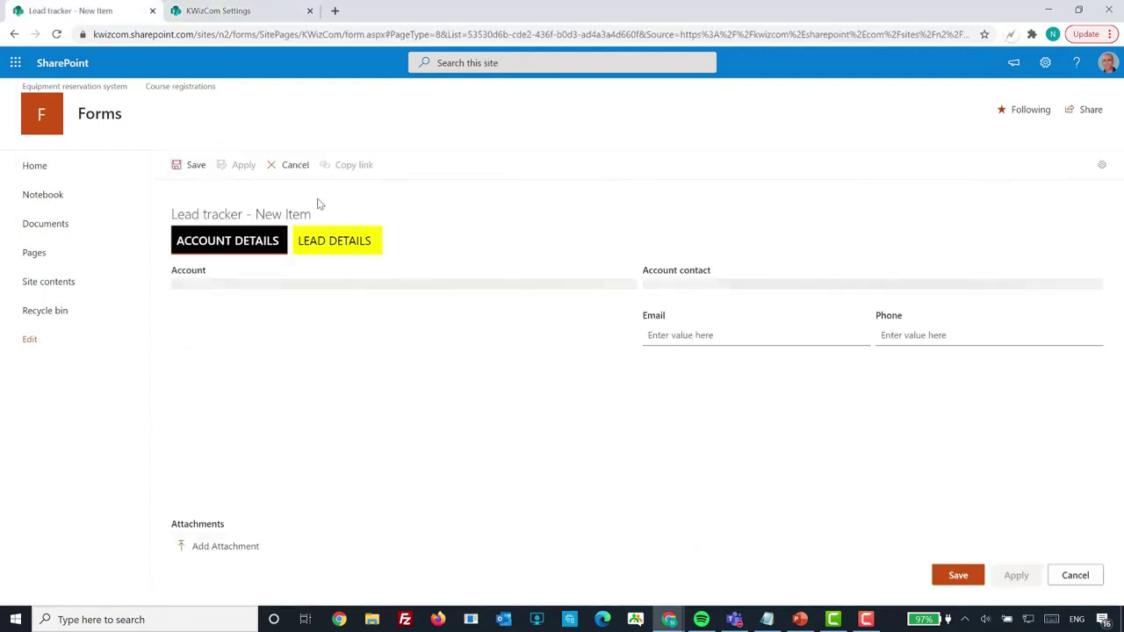
pyautogui.click(325, 246)
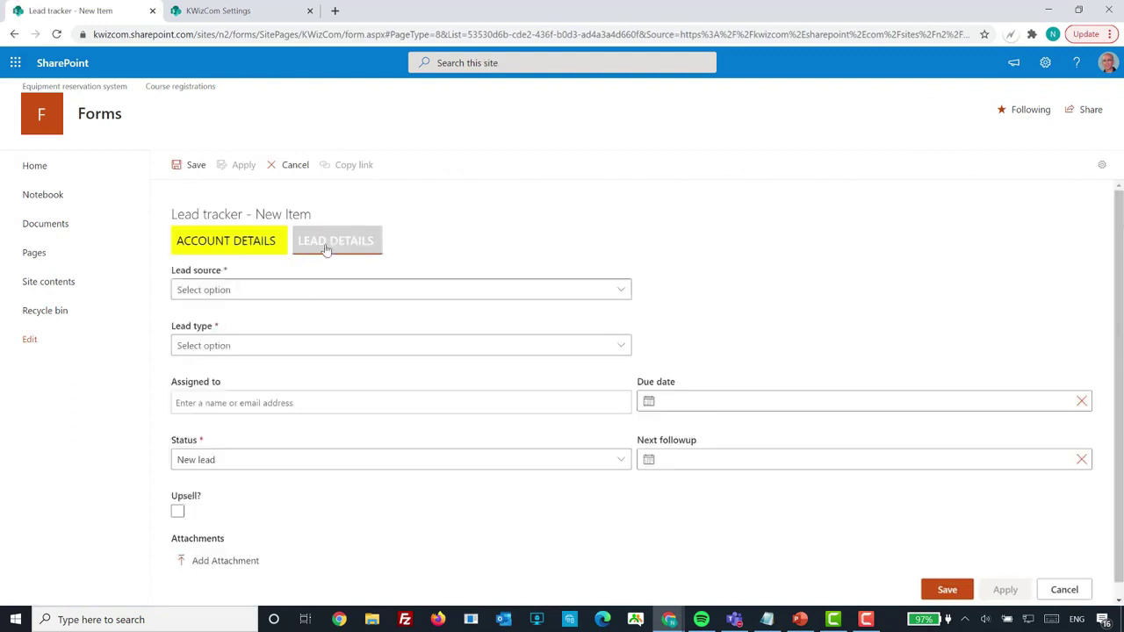
pyautogui.click(178, 514)
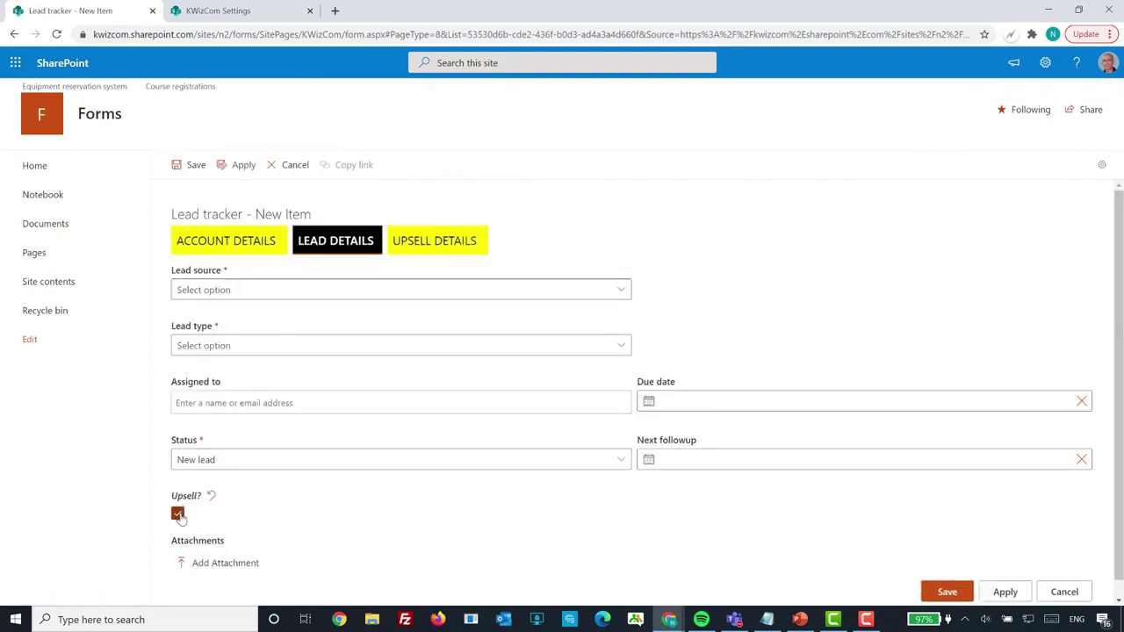
pyautogui.click(451, 252)
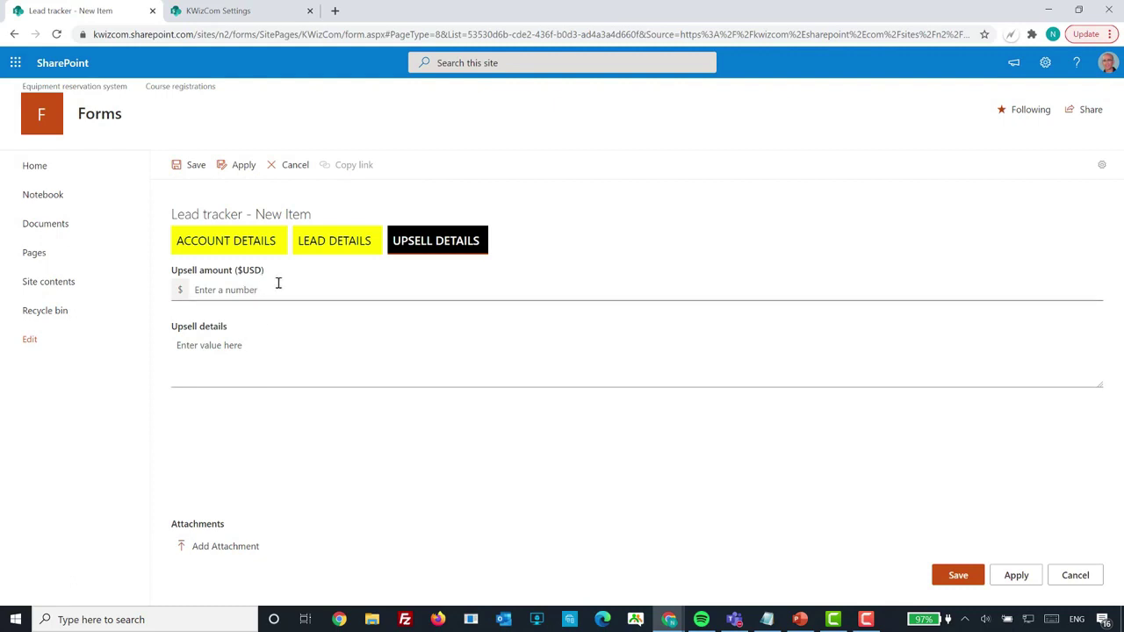
pyautogui.click(316, 244)
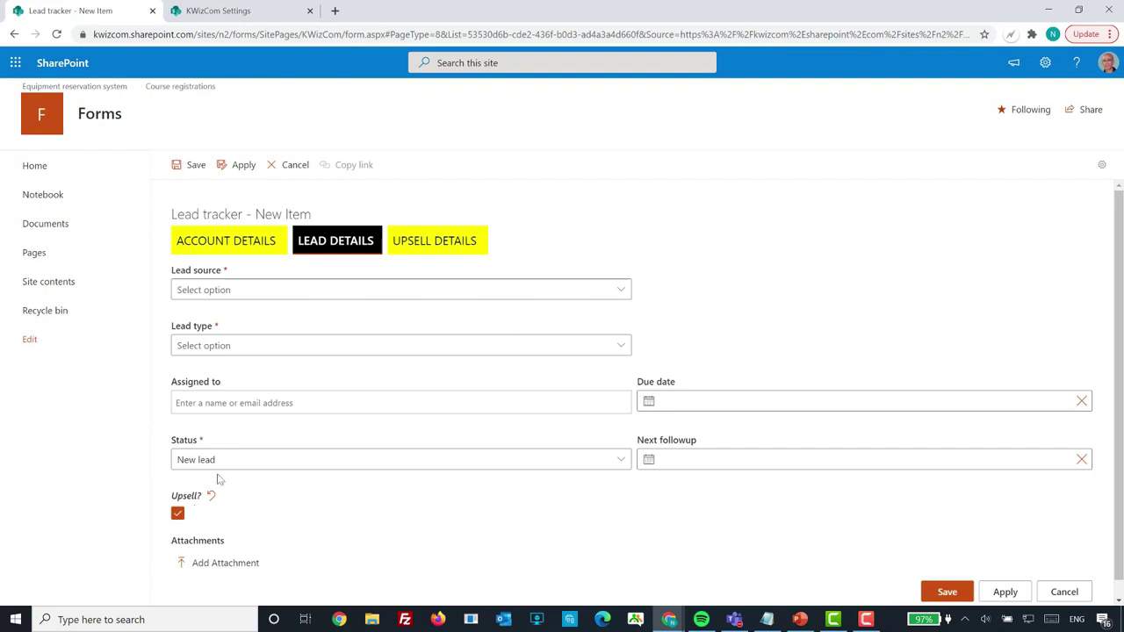
# In the Field Constraints settings, create an Upsell amount ($USD) rule that validates the value is not empty
pyautogui.click(276, 10)
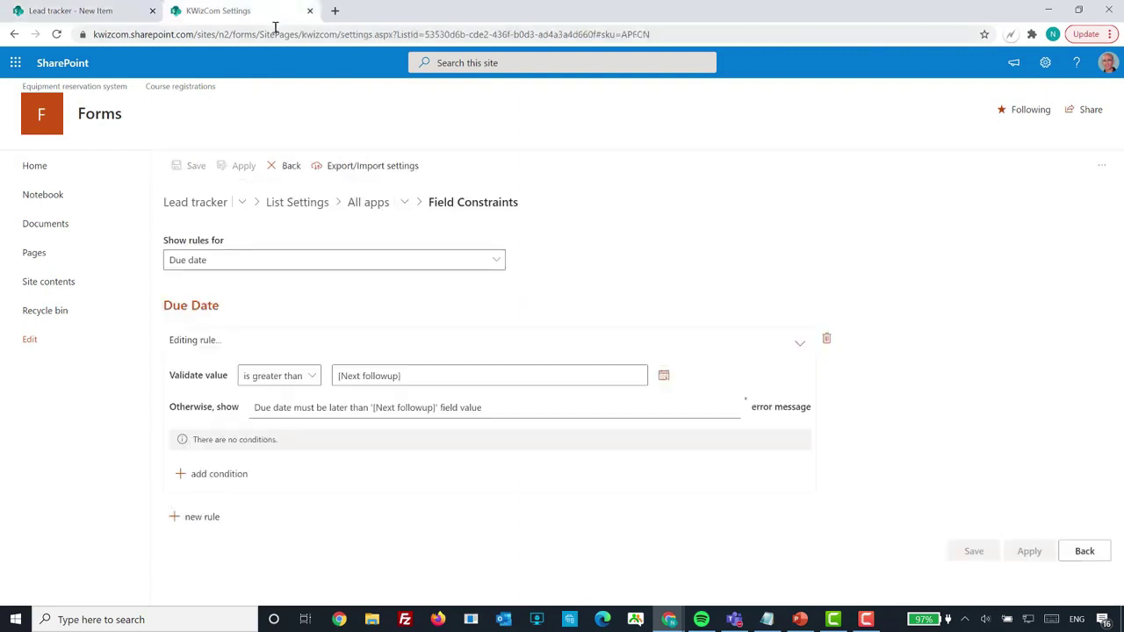
pyautogui.click(279, 261)
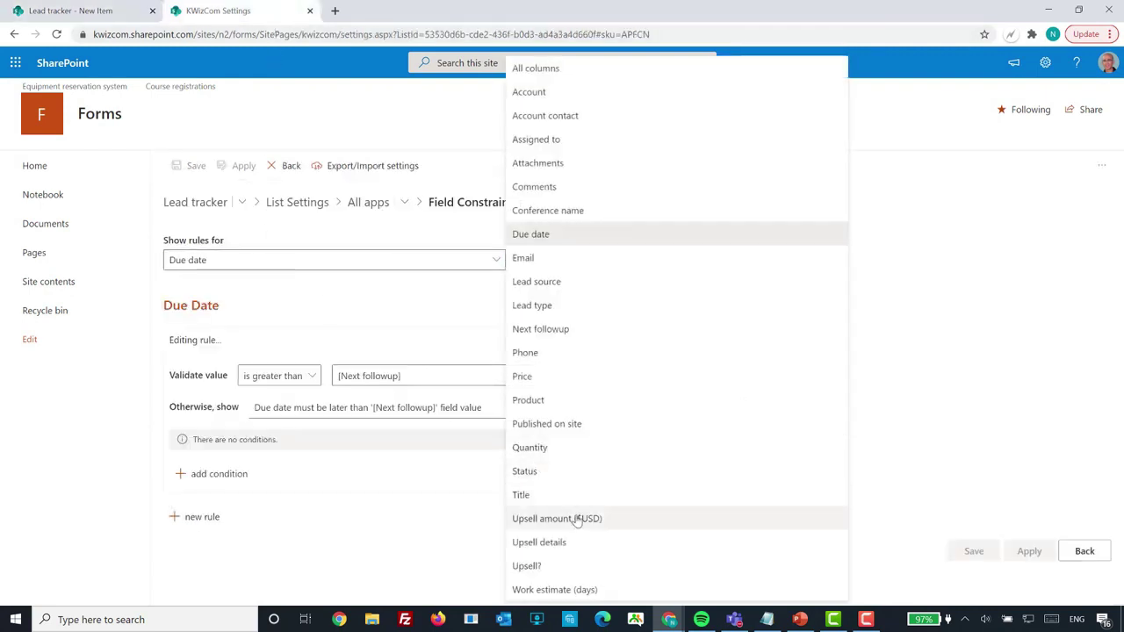
pyautogui.click(576, 518)
pyautogui.click(207, 375)
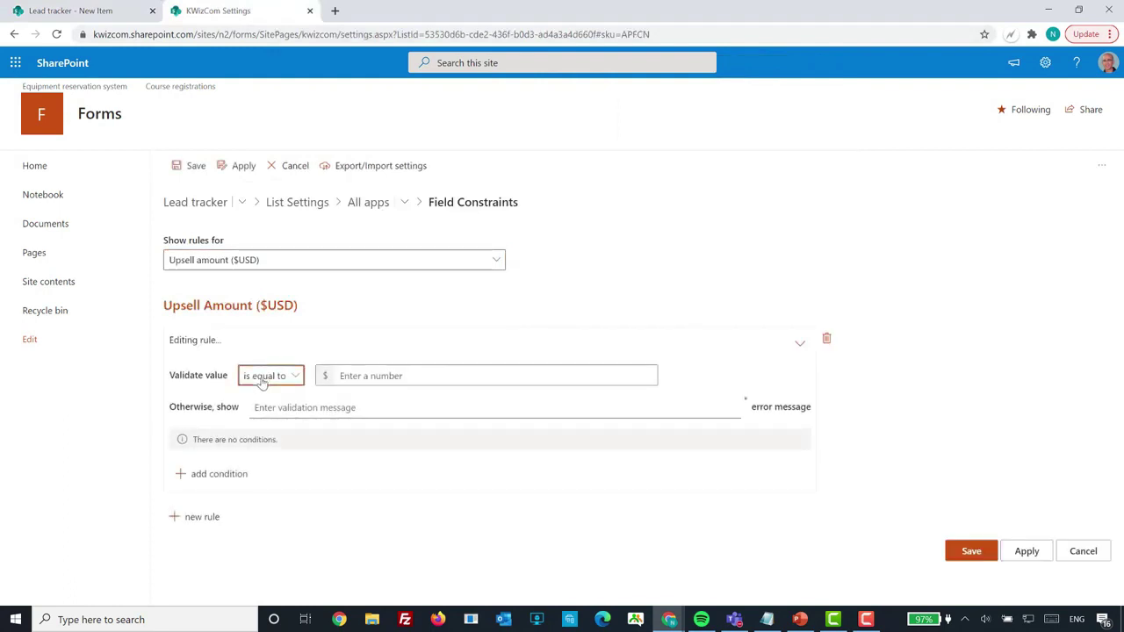
pyautogui.click(250, 377)
pyautogui.click(287, 566)
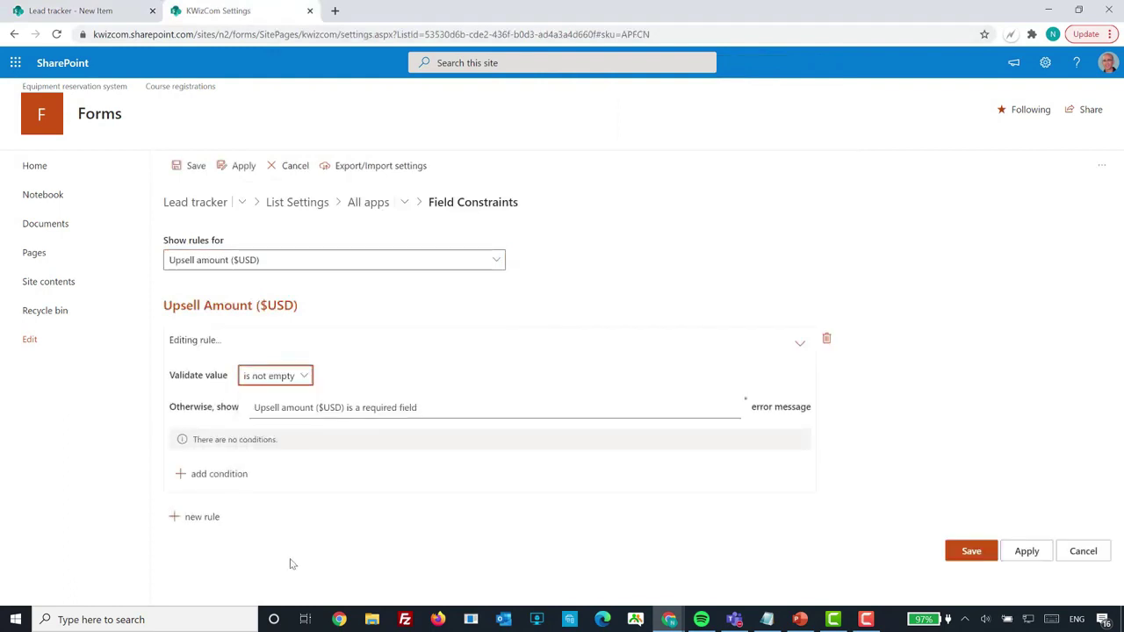
# Add a condition to the Upsell amount rule requiring Upsell?'s current value to equal checked, and apply the settings
pyautogui.click(239, 477)
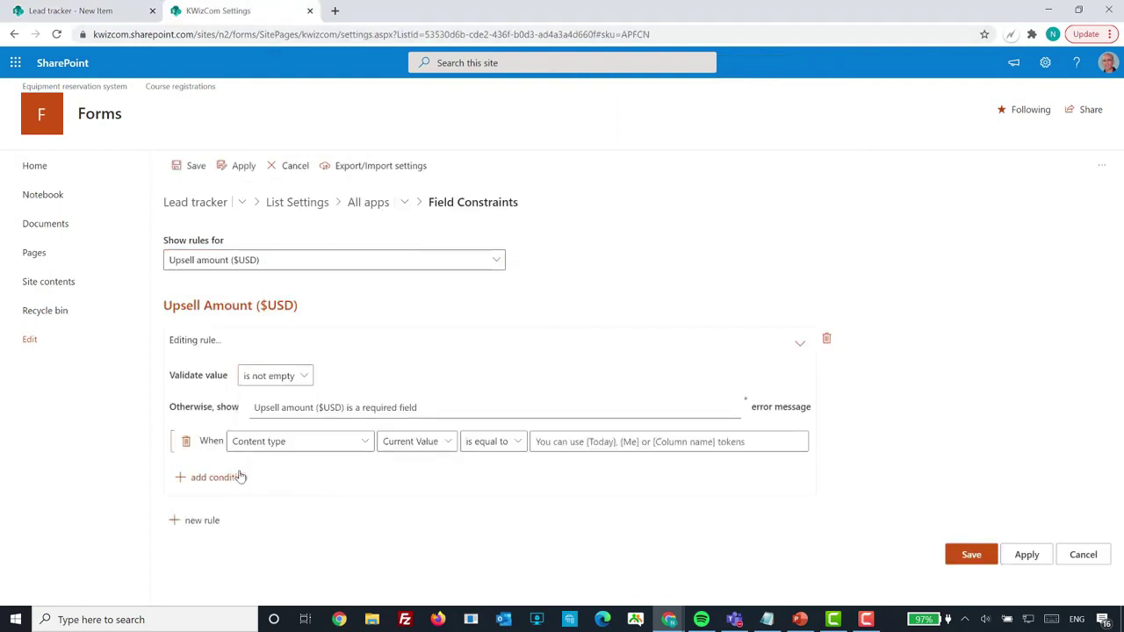
pyautogui.click(311, 446)
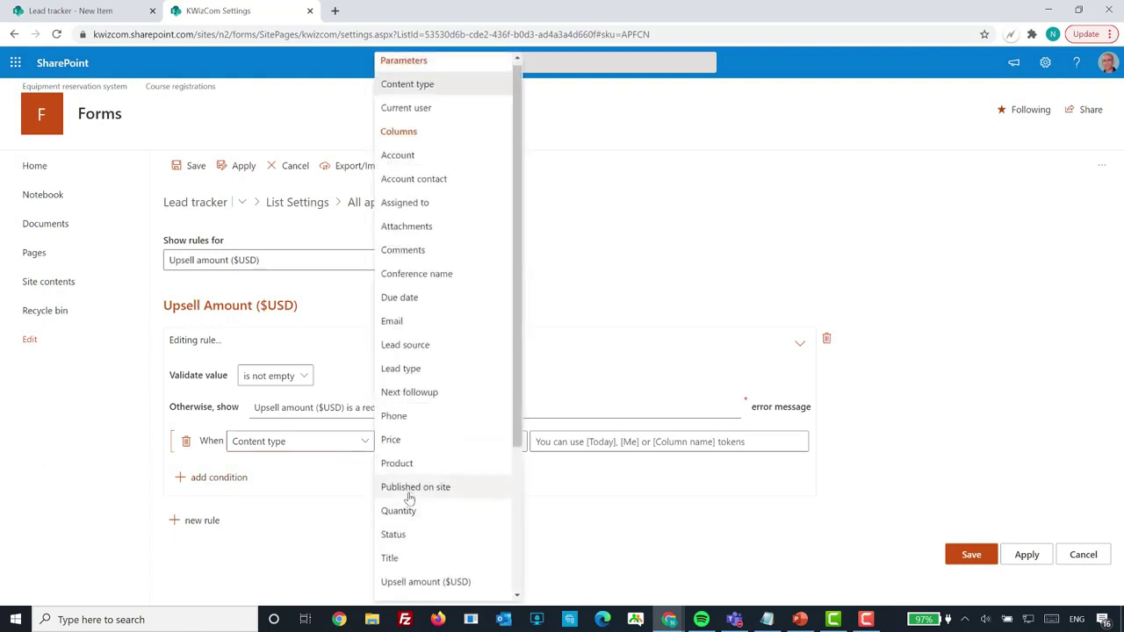
pyautogui.scroll(-3, 412, 474)
pyautogui.click(405, 437)
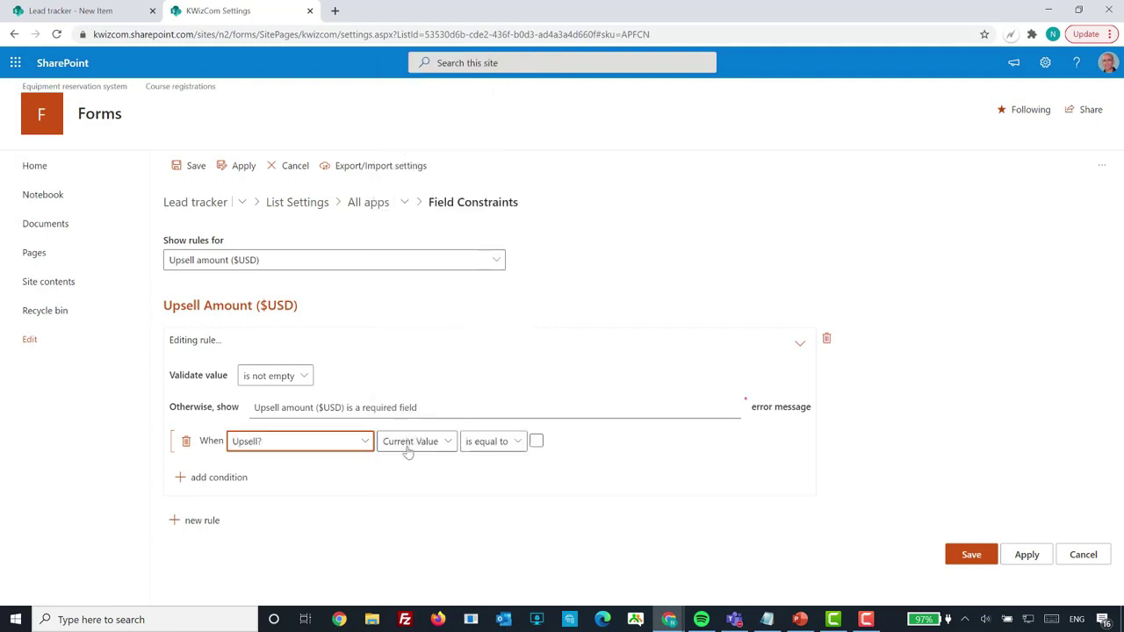
pyautogui.click(537, 442)
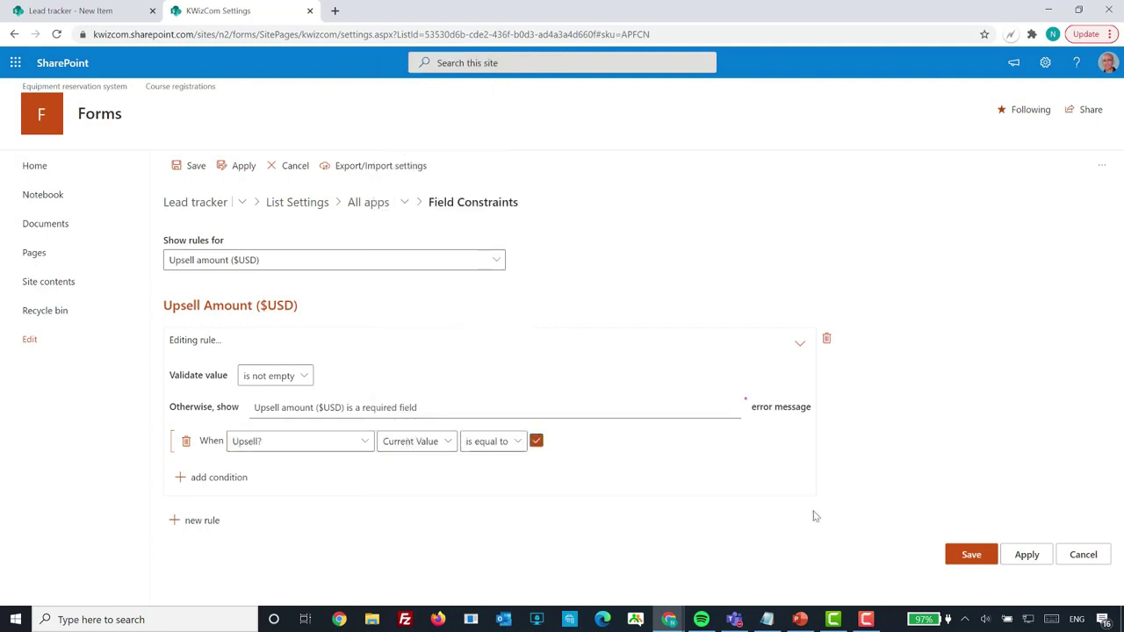
pyautogui.click(1024, 555)
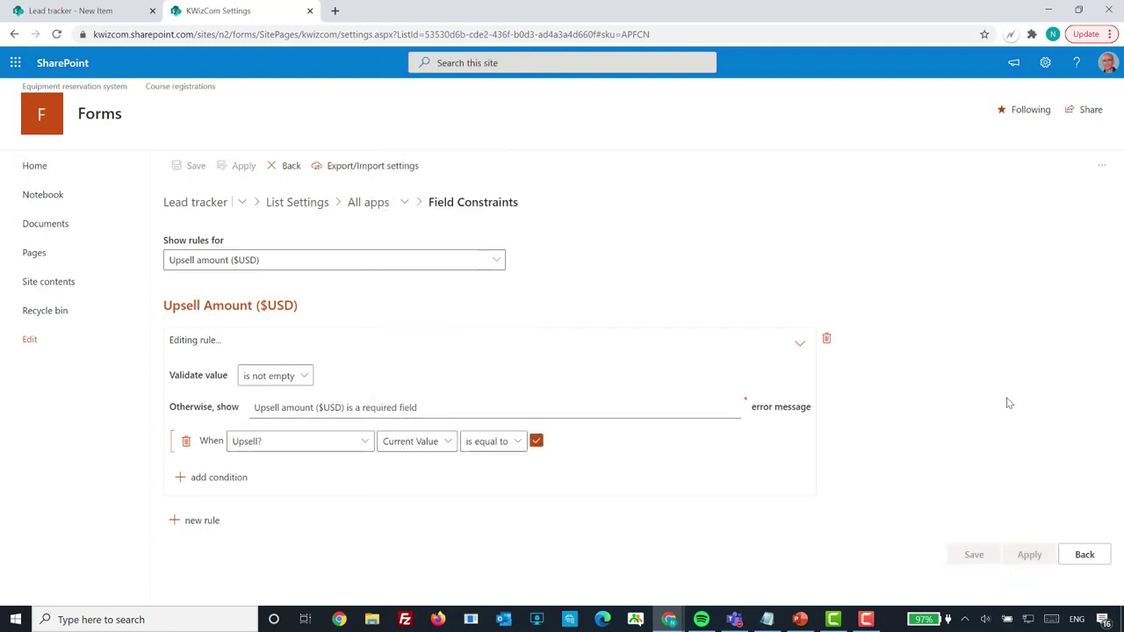
# Show the validation rules for all columns and review the complete list
pyautogui.click(497, 262)
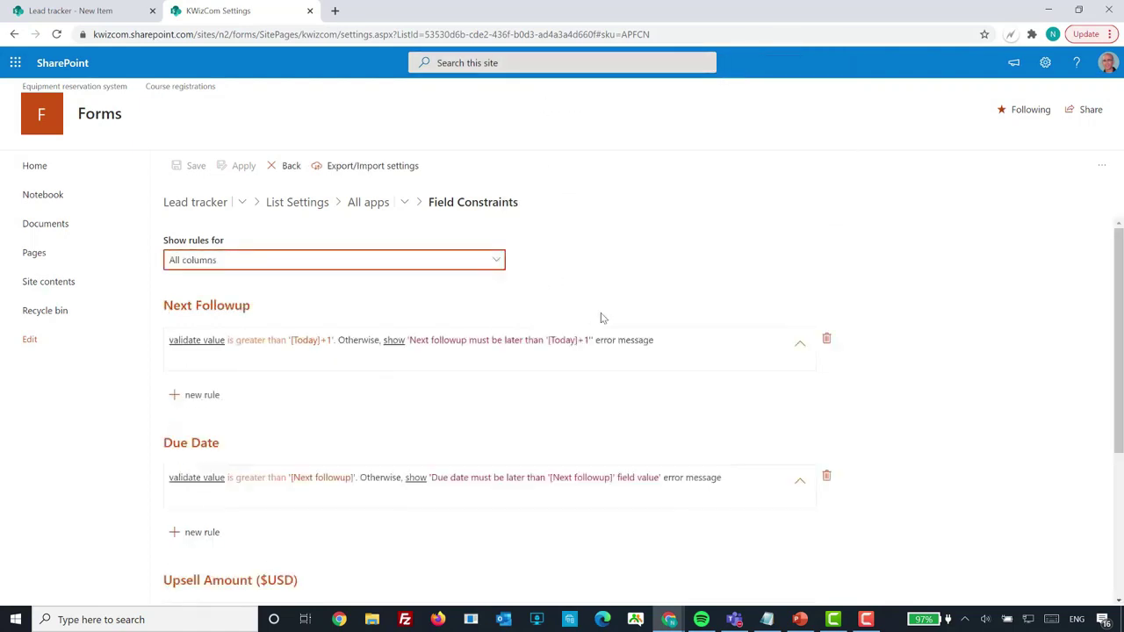
pyautogui.scroll(-5, 591, 338)
pyautogui.scroll(5, 592, 338)
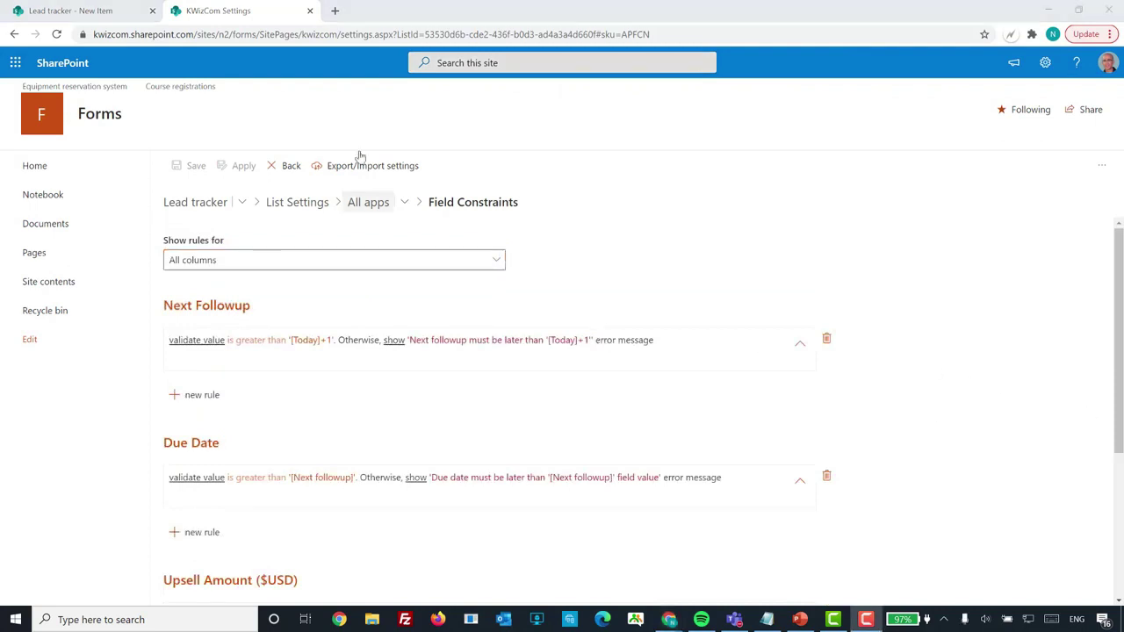
# In the new item's Lead details, set Lead source to Internet search, Lead type to Custom project, and Due date to 2/18/2021
pyautogui.click(101, 10)
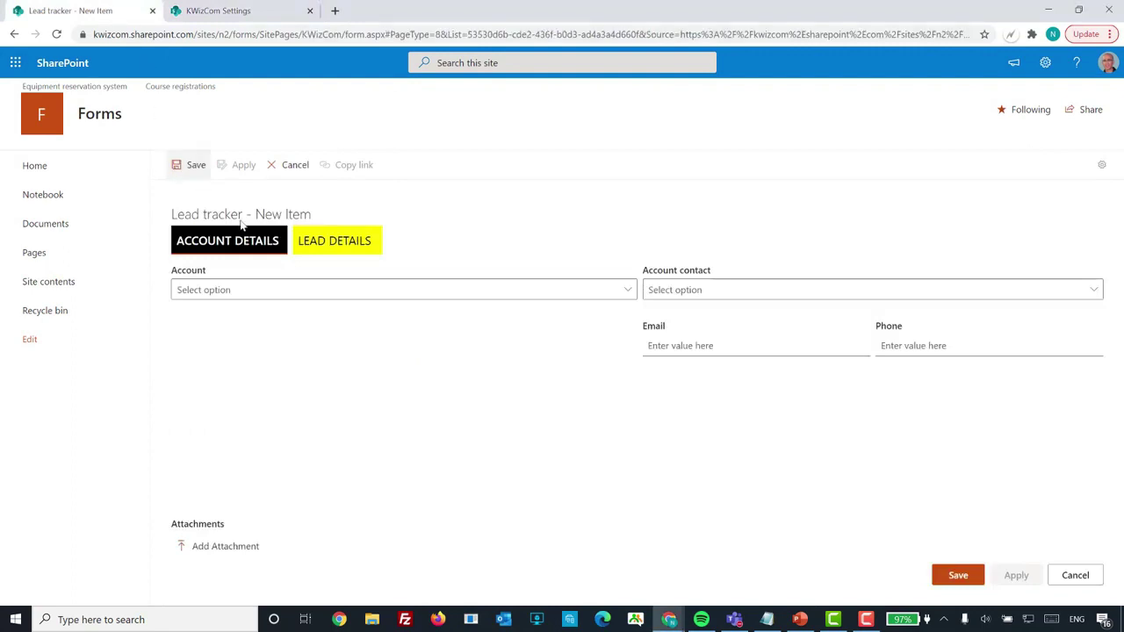
pyautogui.click(341, 251)
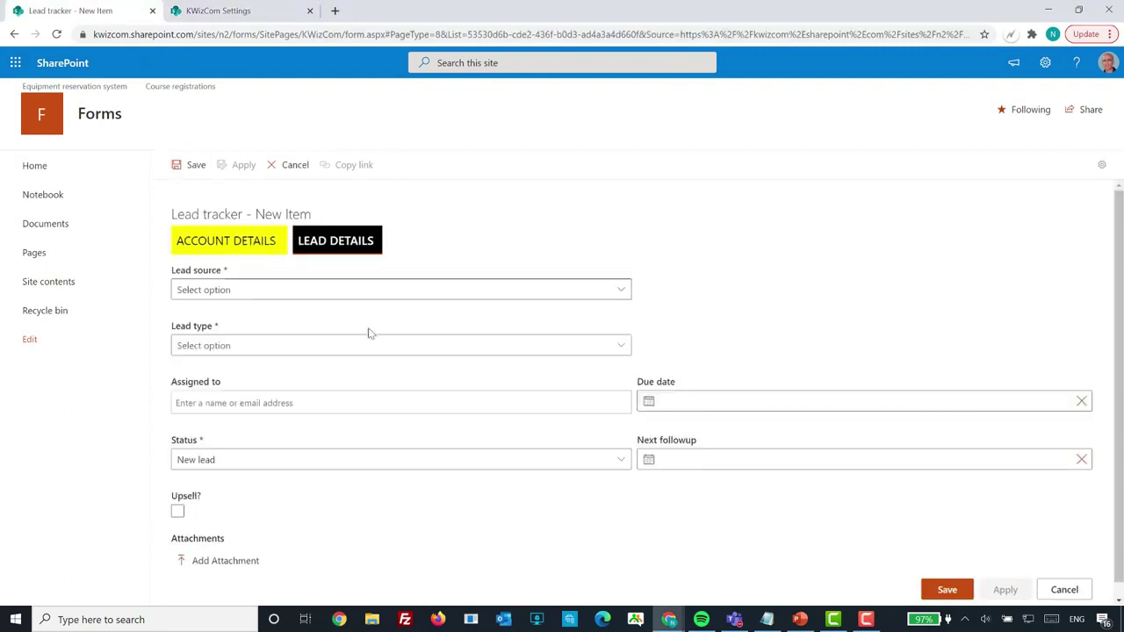
pyautogui.click(351, 291)
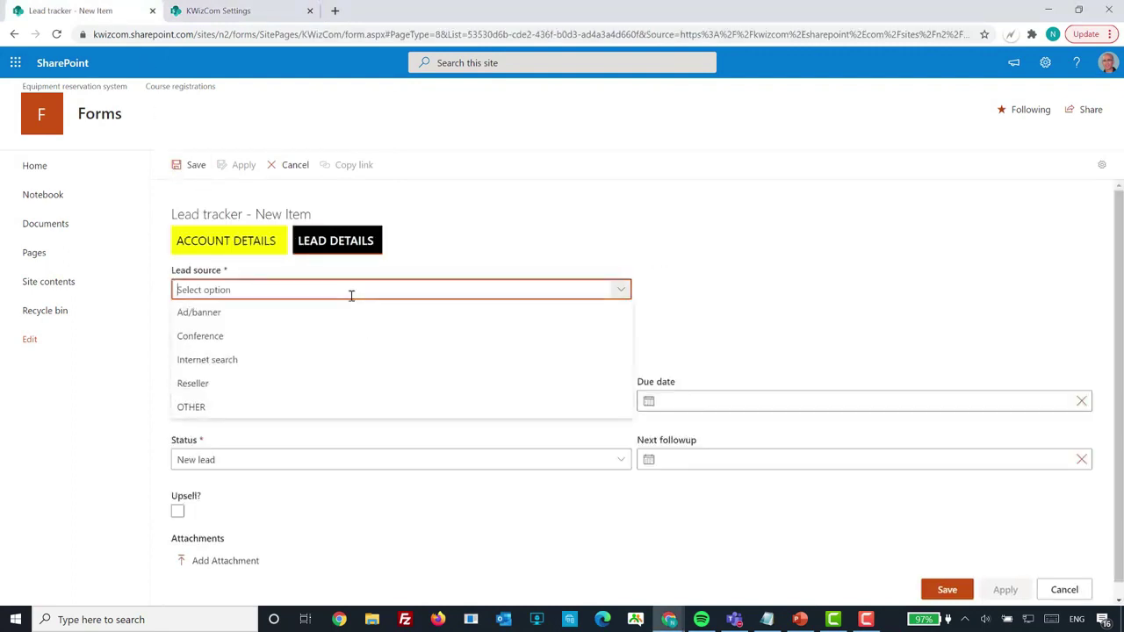
pyautogui.click(326, 367)
pyautogui.click(307, 349)
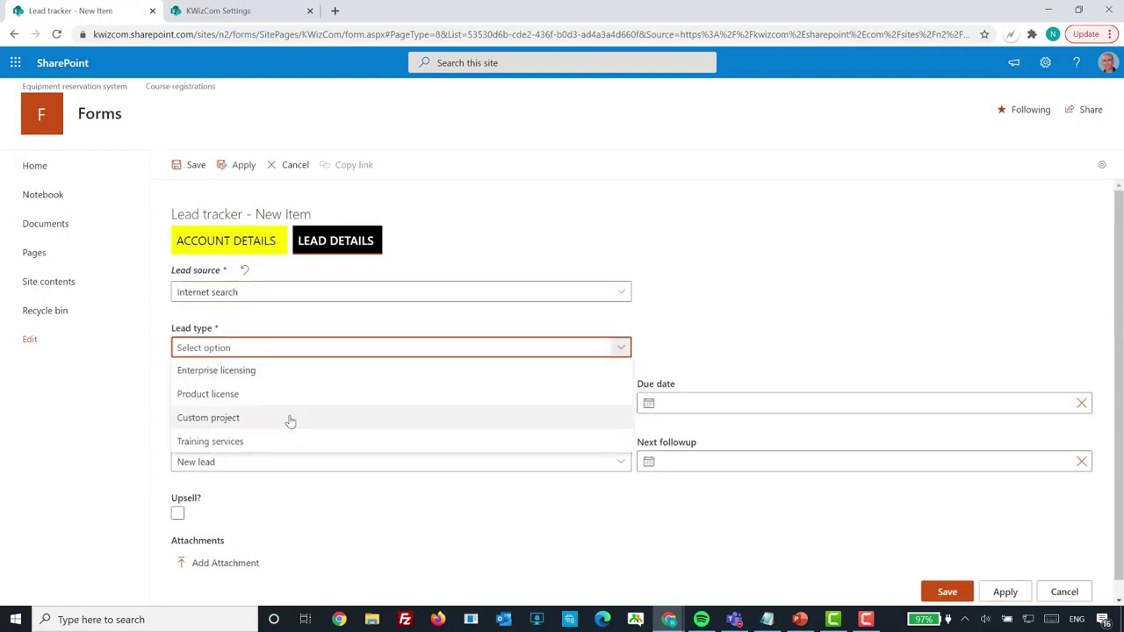
pyautogui.click(289, 418)
pyautogui.click(769, 411)
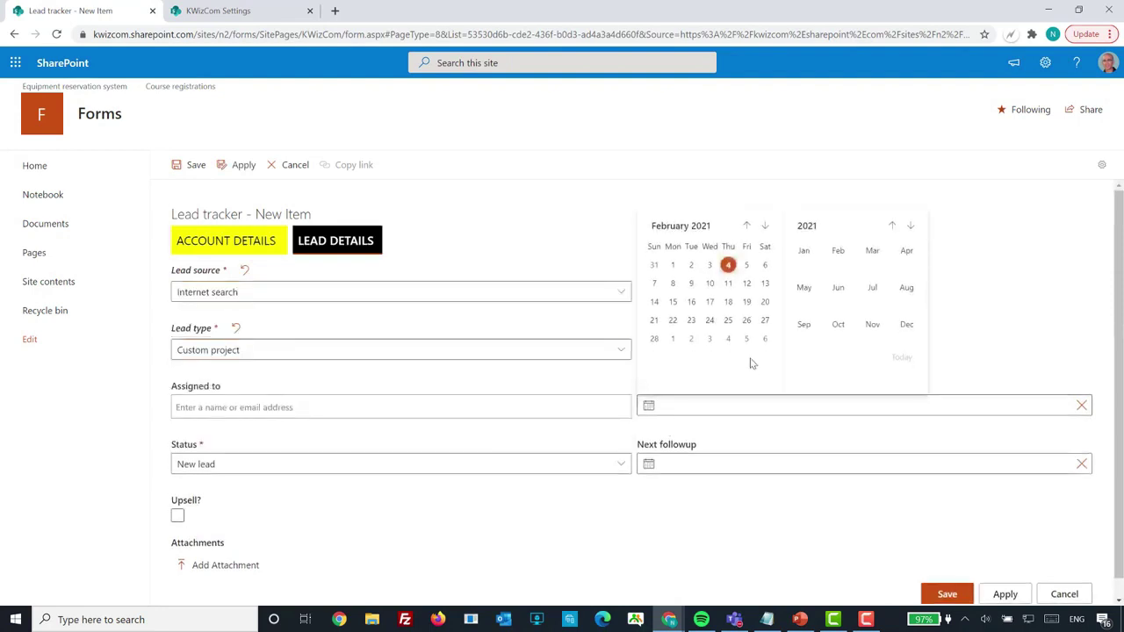
pyautogui.click(727, 302)
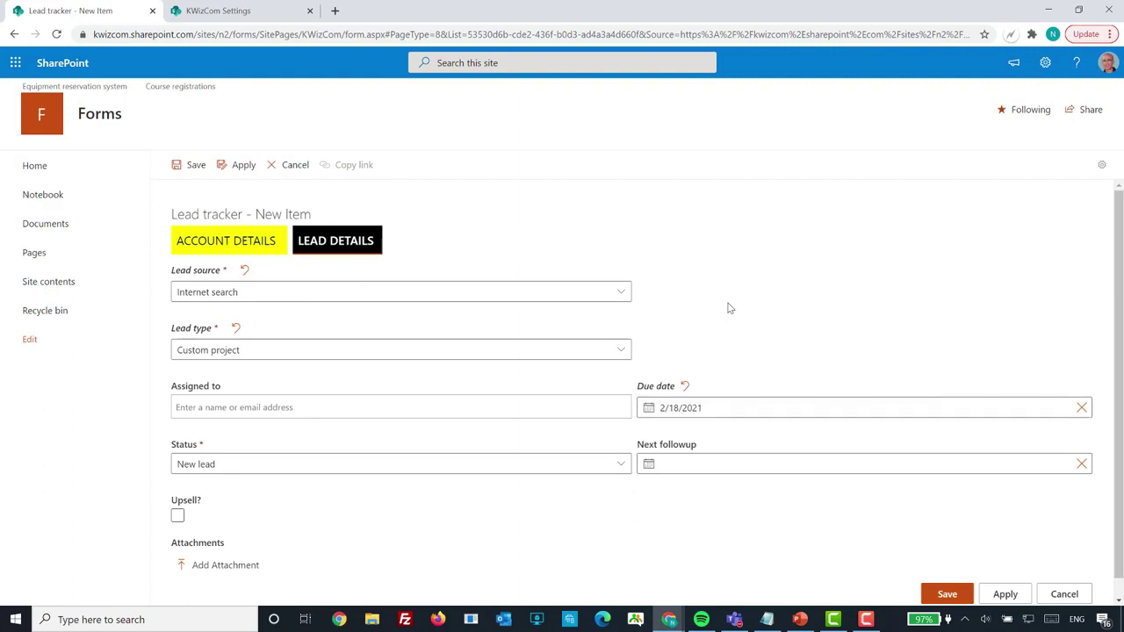
# Set the lead's Next followup date to 3/4/2021 and try to save the new item
pyautogui.click(696, 464)
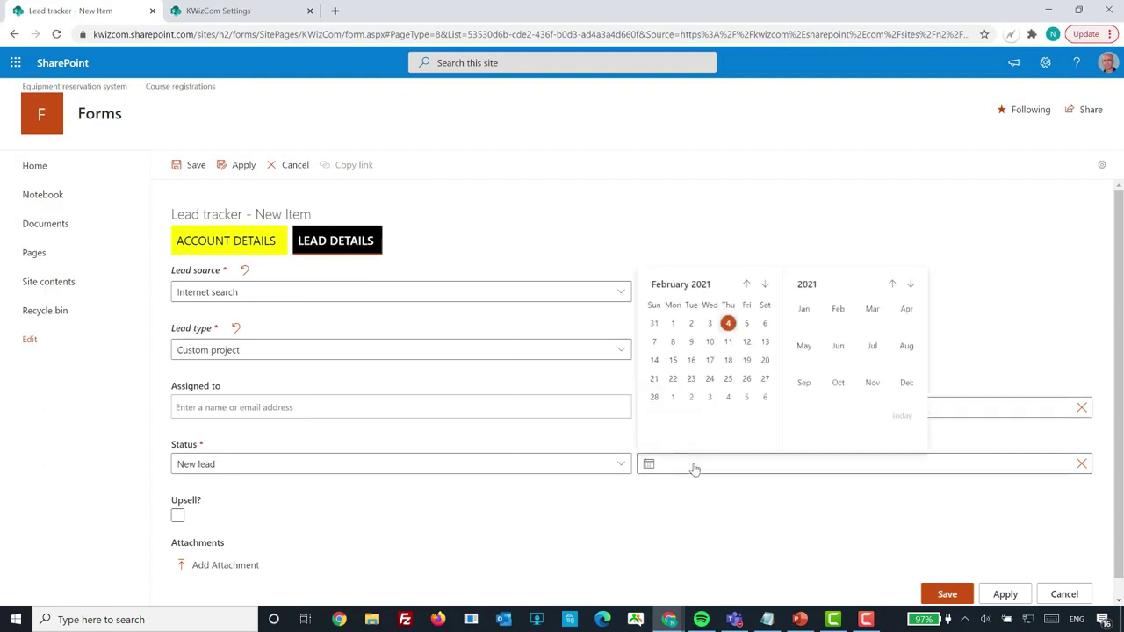
pyautogui.click(727, 399)
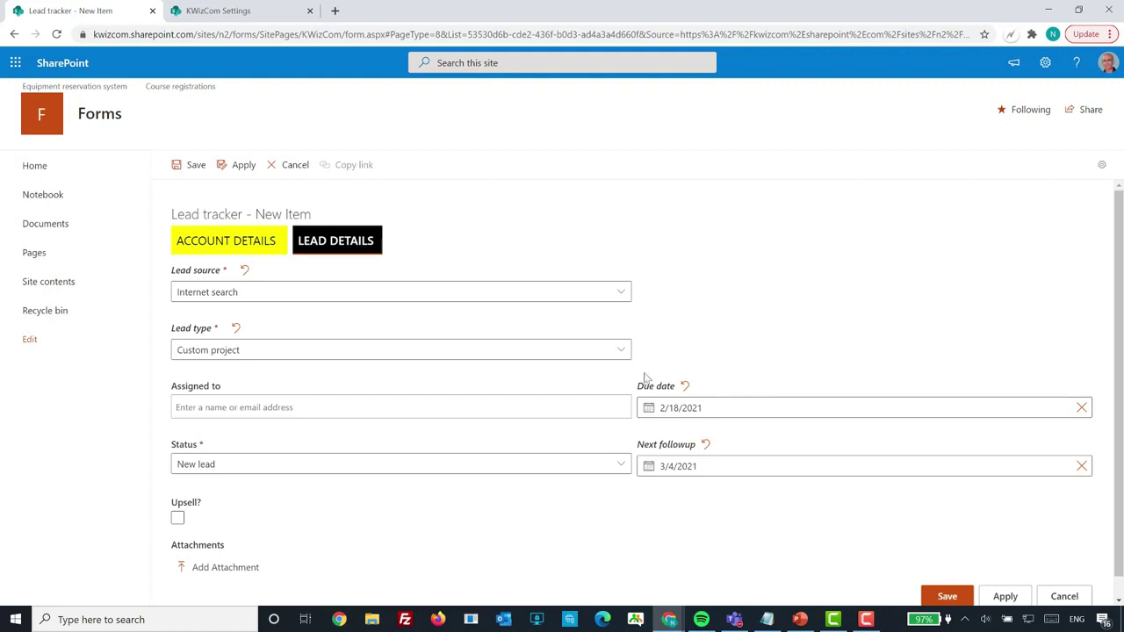
pyautogui.click(946, 597)
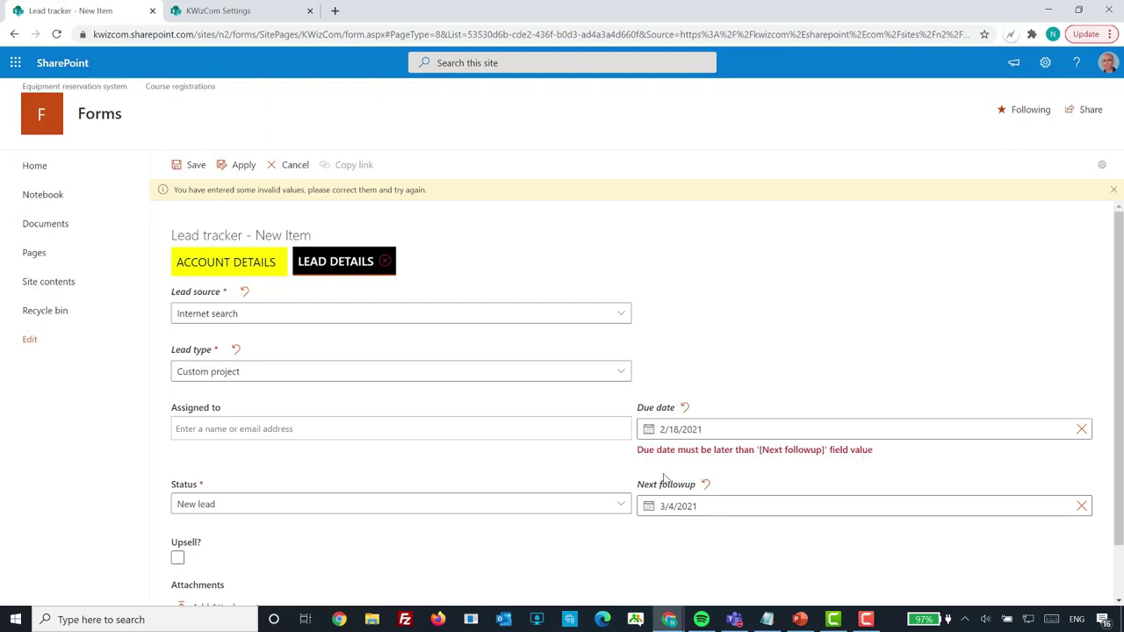
# Clear the Next followup date and set it to 2/15/2021
pyautogui.click(1082, 506)
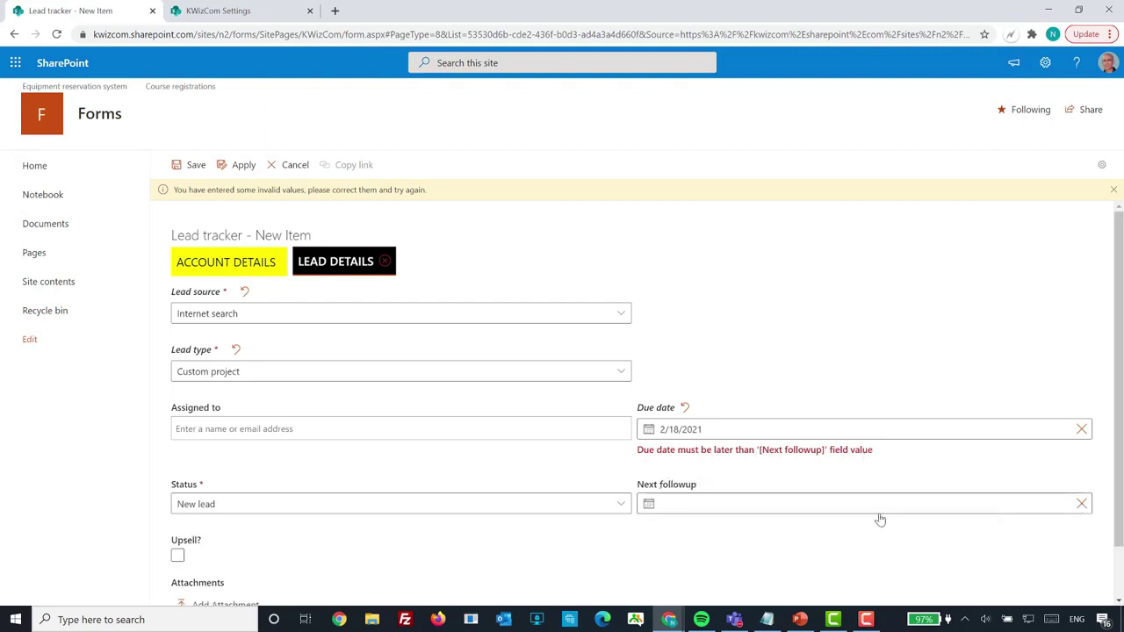
pyautogui.click(775, 508)
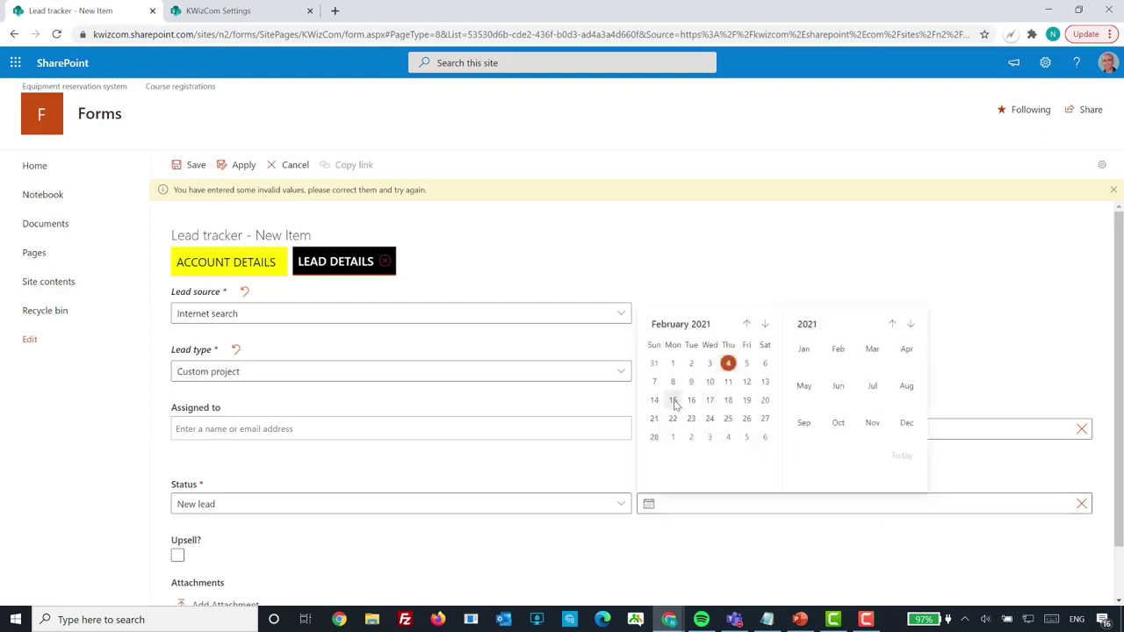
pyautogui.click(673, 400)
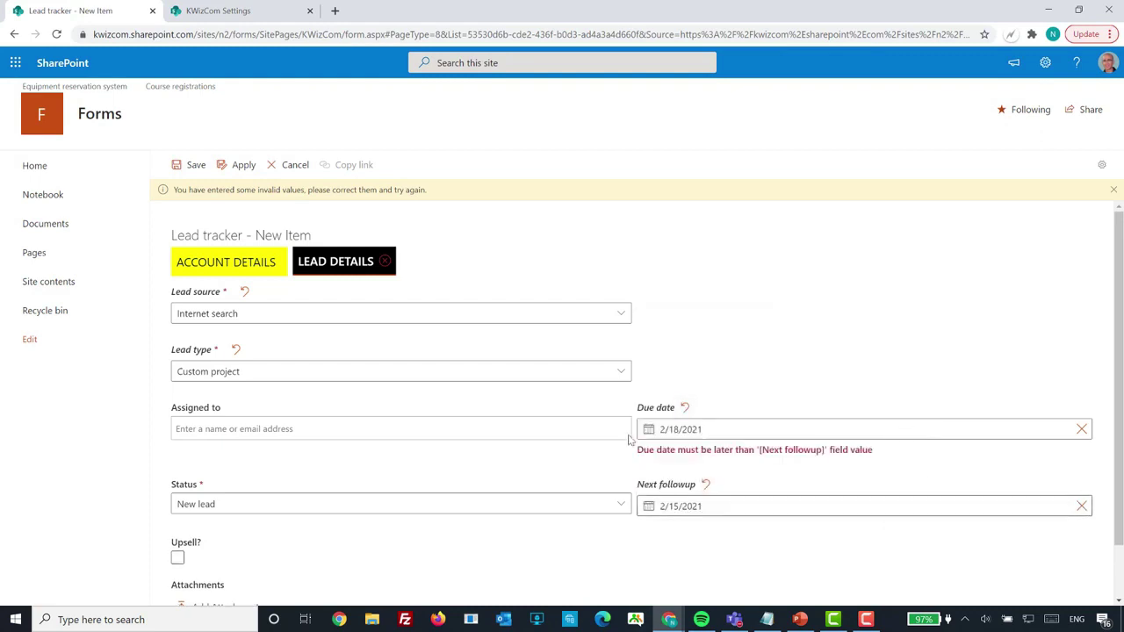
# Mark the lead as an upsell, try to save the item, and check the Upsell details section
pyautogui.click(178, 558)
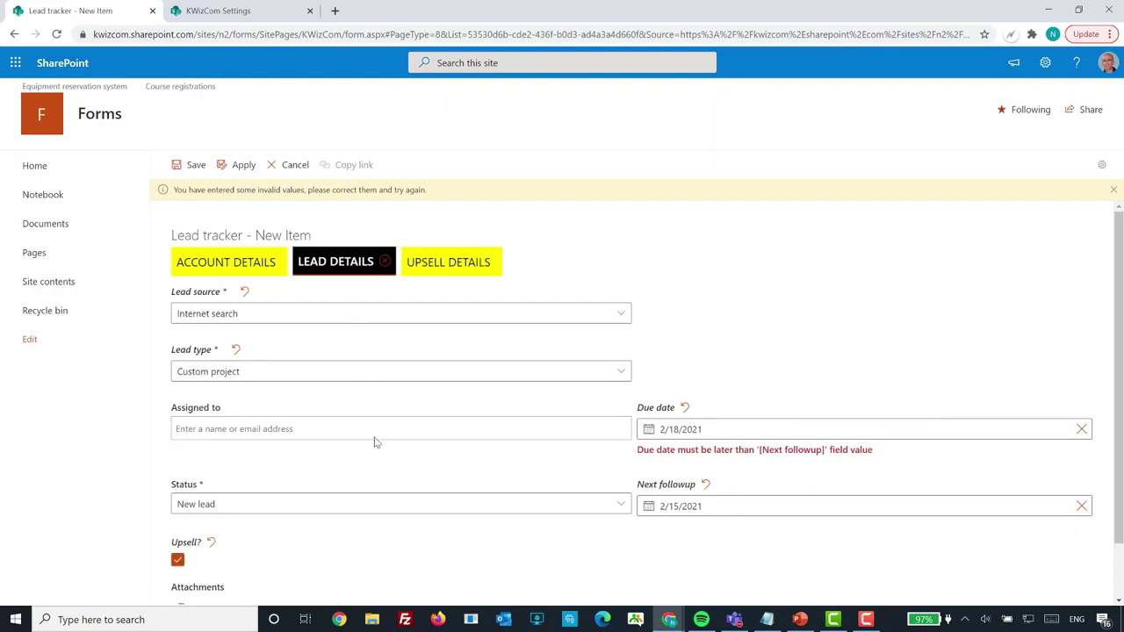
pyautogui.click(437, 269)
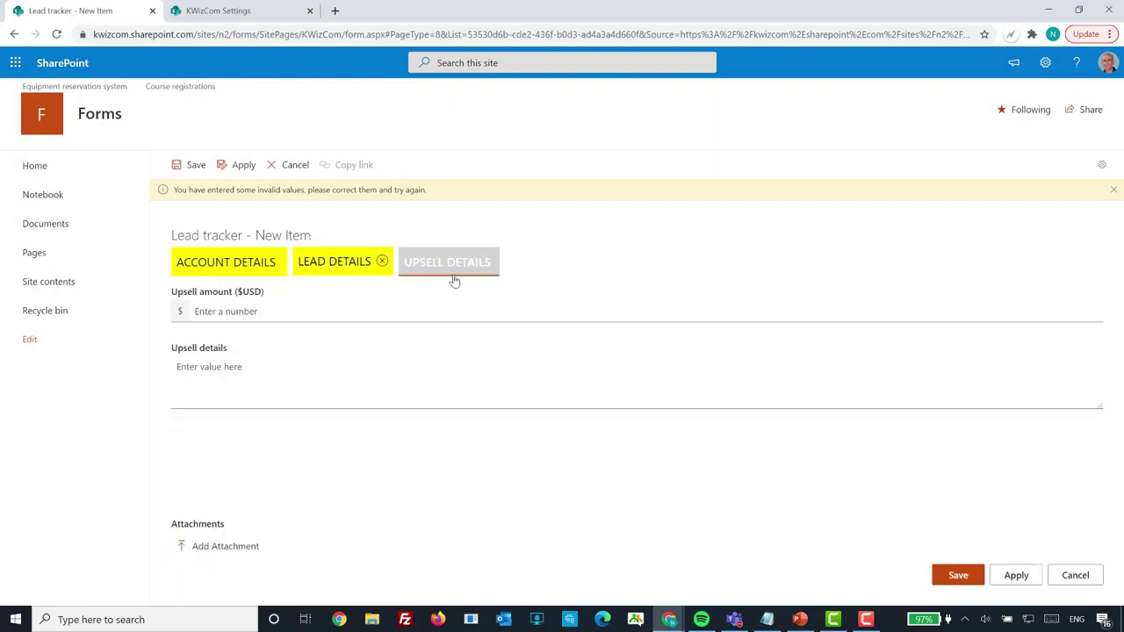
pyautogui.click(328, 281)
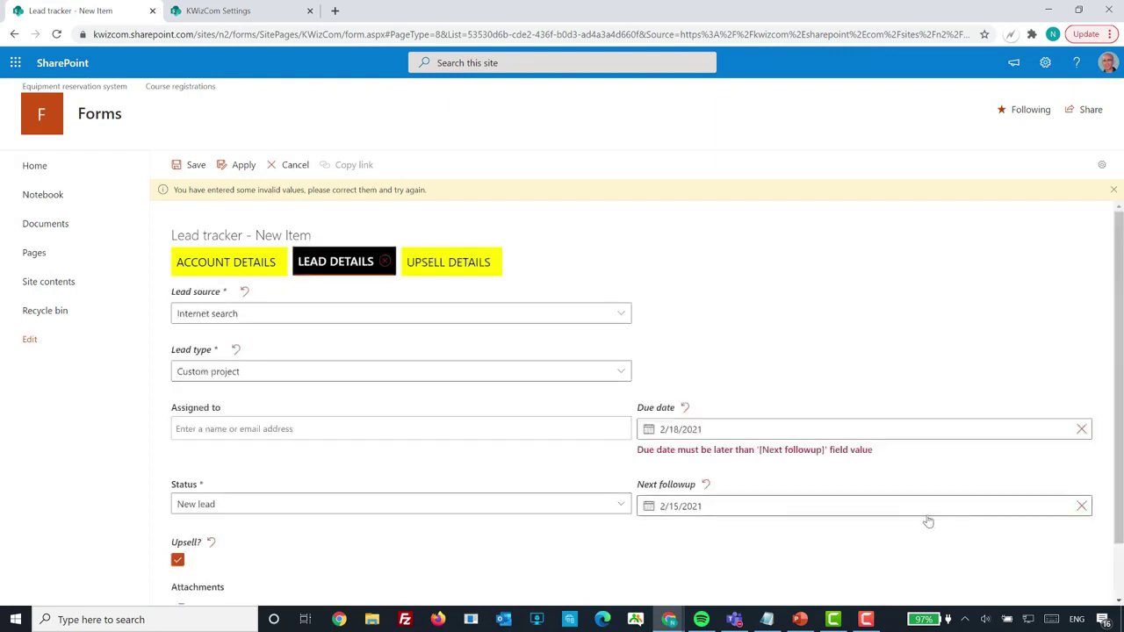
pyautogui.scroll(-2, 923, 522)
pyautogui.click(946, 575)
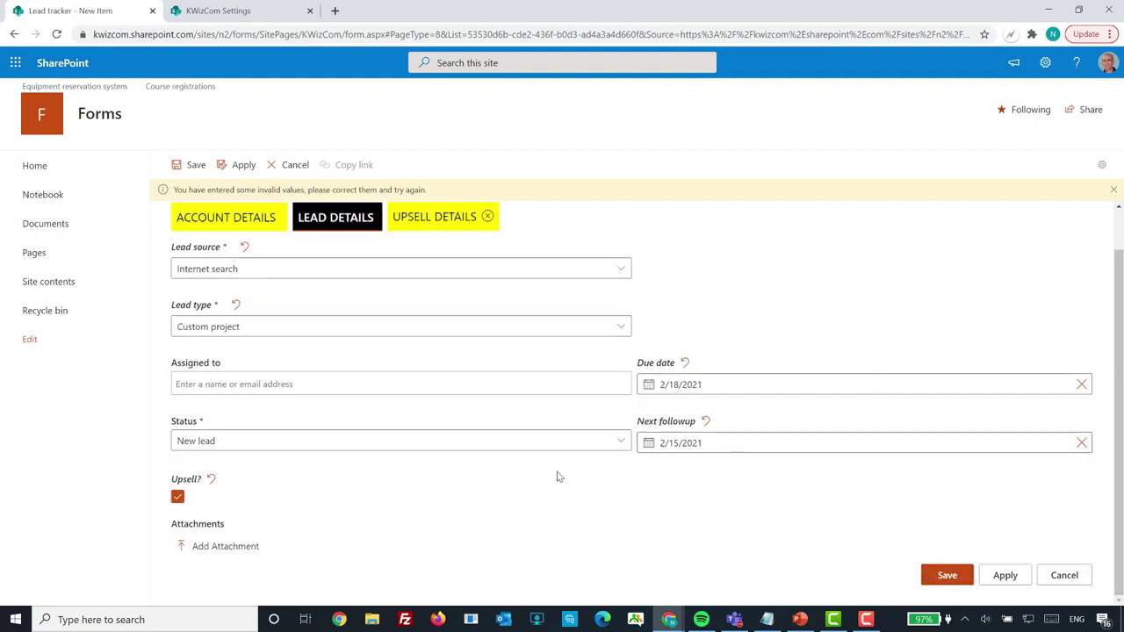
pyautogui.click(469, 219)
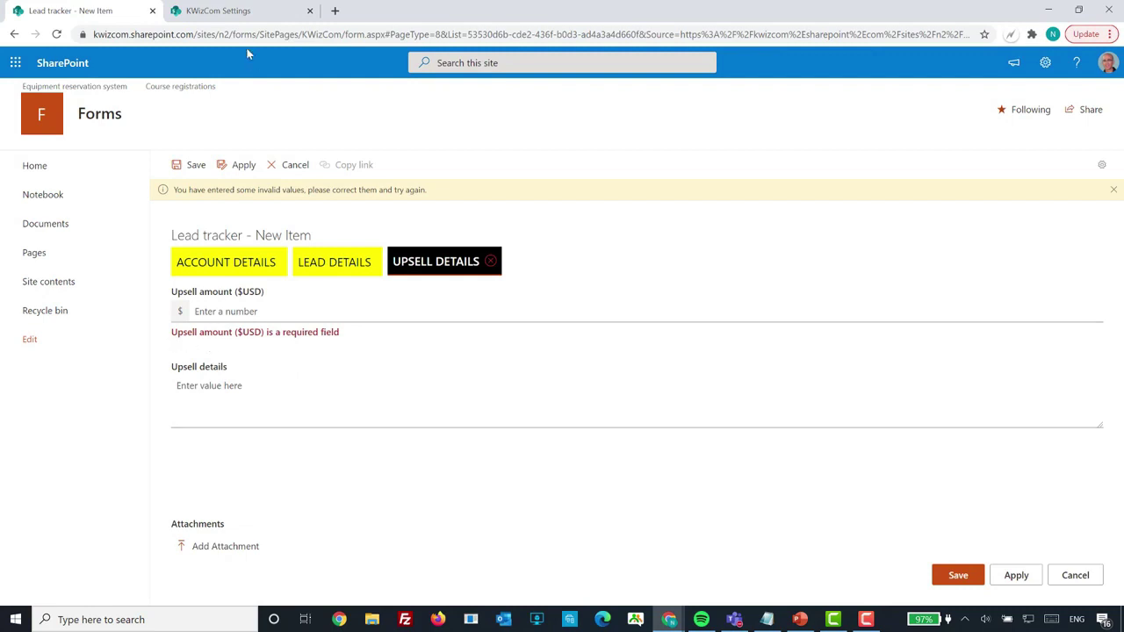
# In the list's Field Constraints settings, add a rule for the Title column that validates the value with "matches pattern"
pyautogui.click(237, 12)
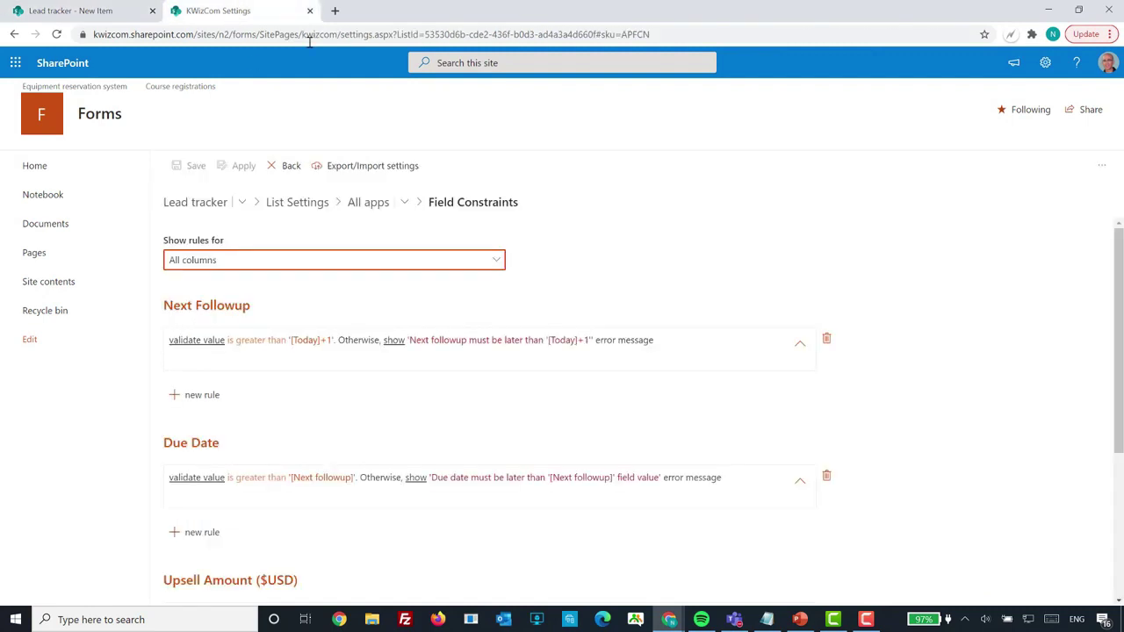
pyautogui.click(396, 260)
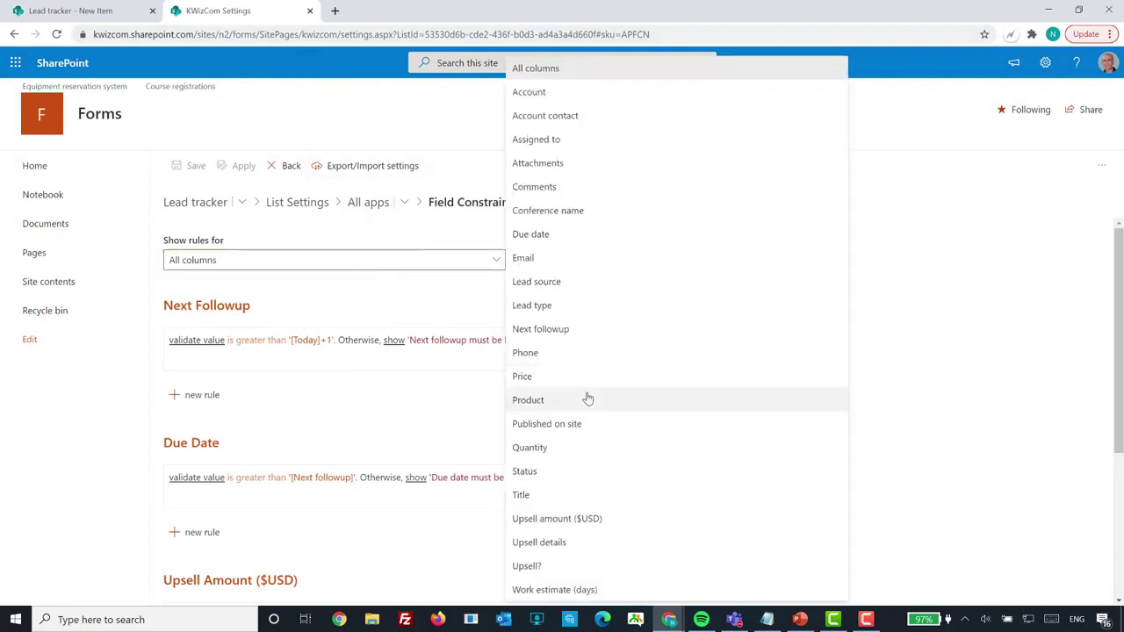
pyautogui.click(545, 496)
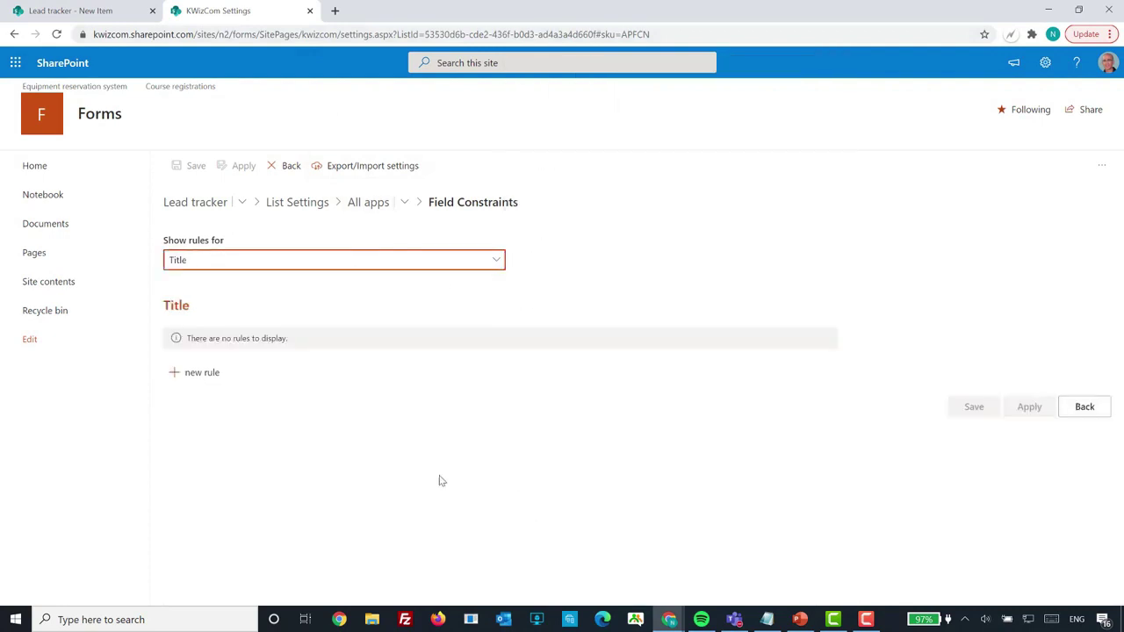
pyautogui.click(213, 375)
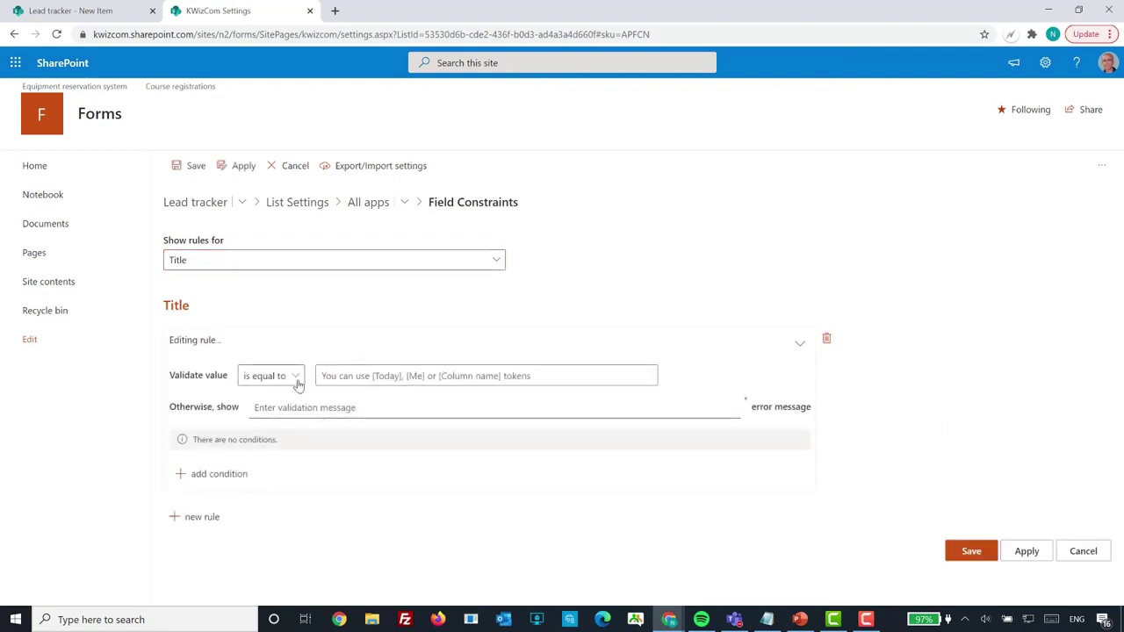
pyautogui.click(297, 378)
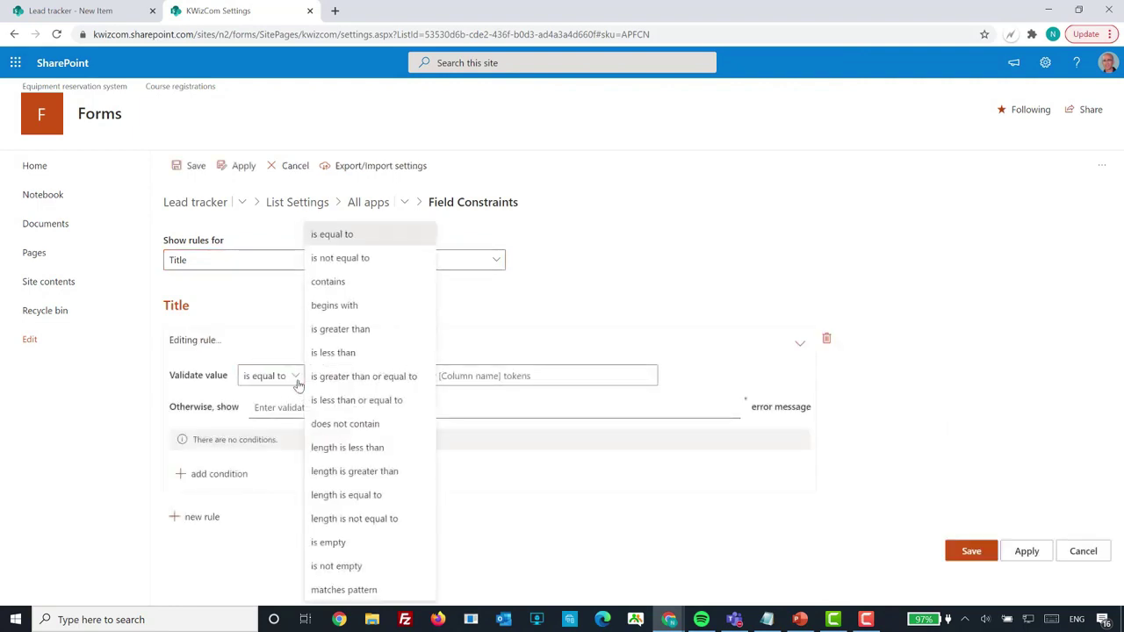
pyautogui.click(377, 592)
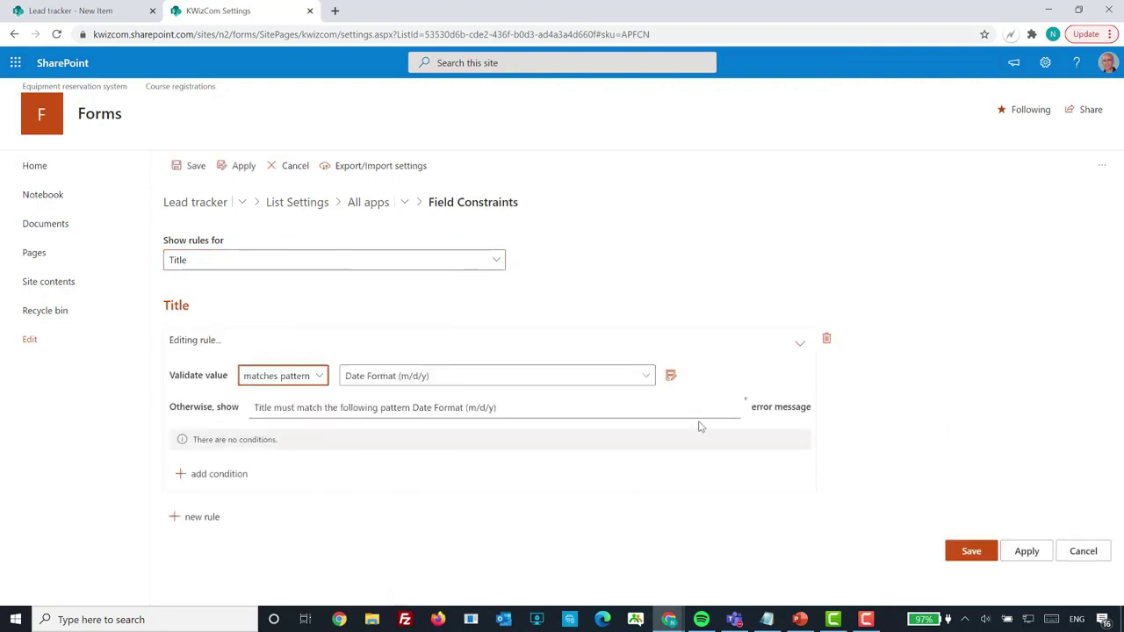
# Review the patterns available for the Title rule and inspect the E-mail Address expression in the Regex editor
pyautogui.click(642, 376)
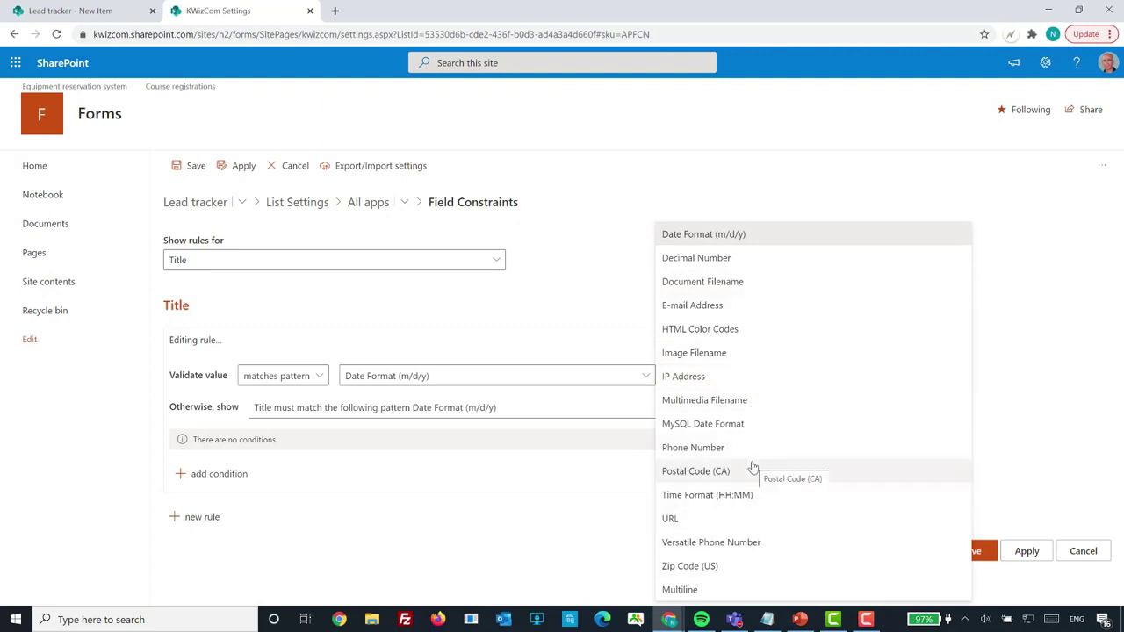
pyautogui.click(576, 501)
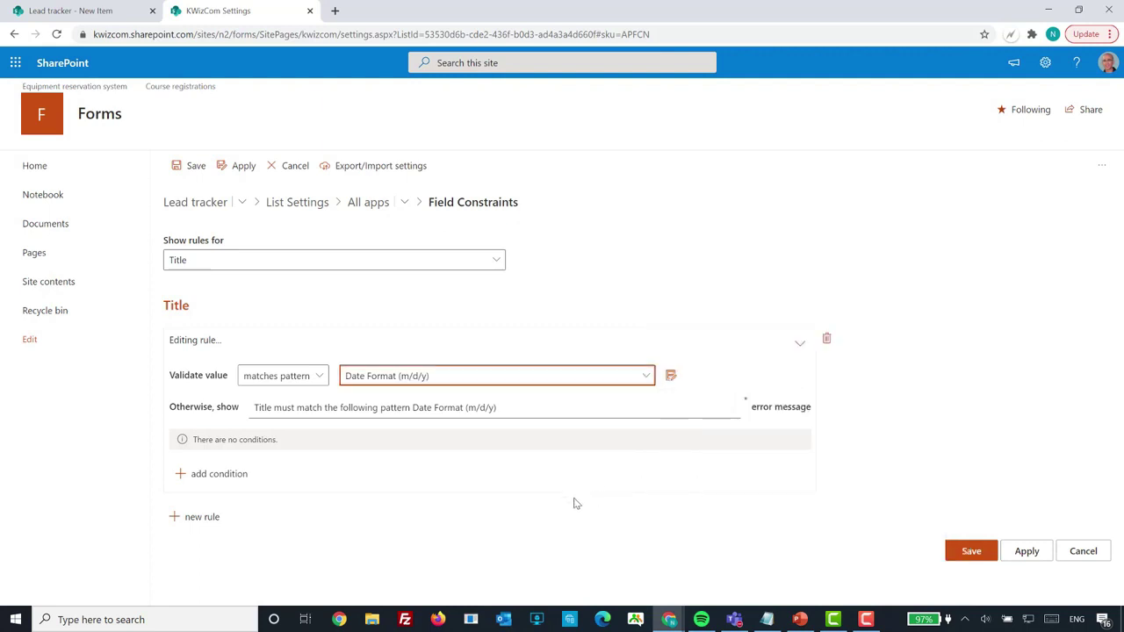
pyautogui.click(672, 378)
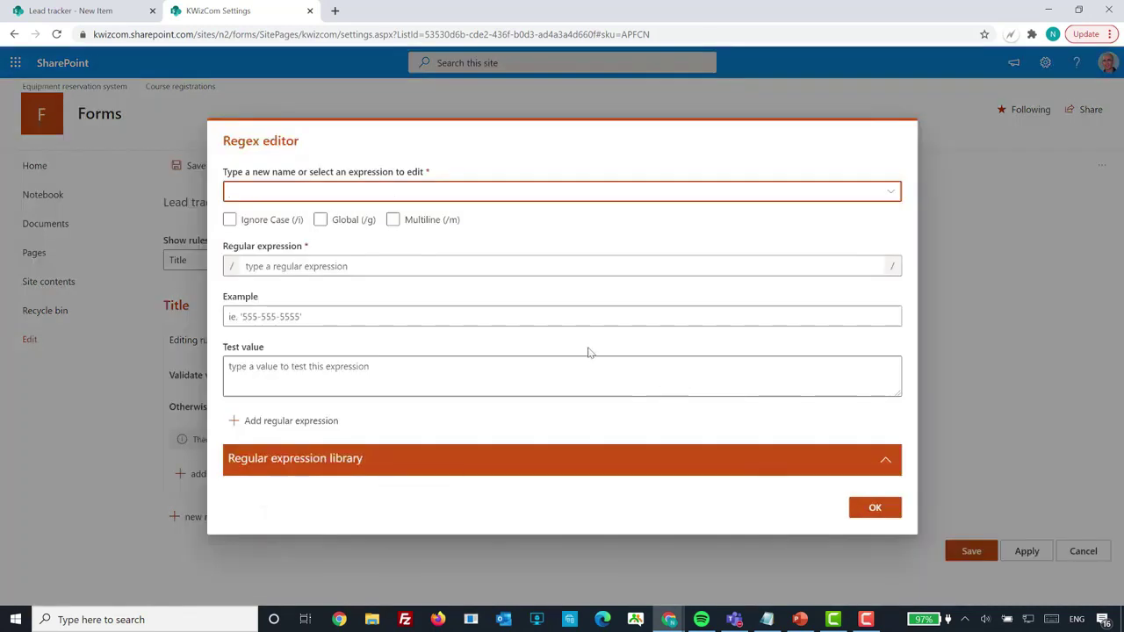
pyautogui.click(891, 191)
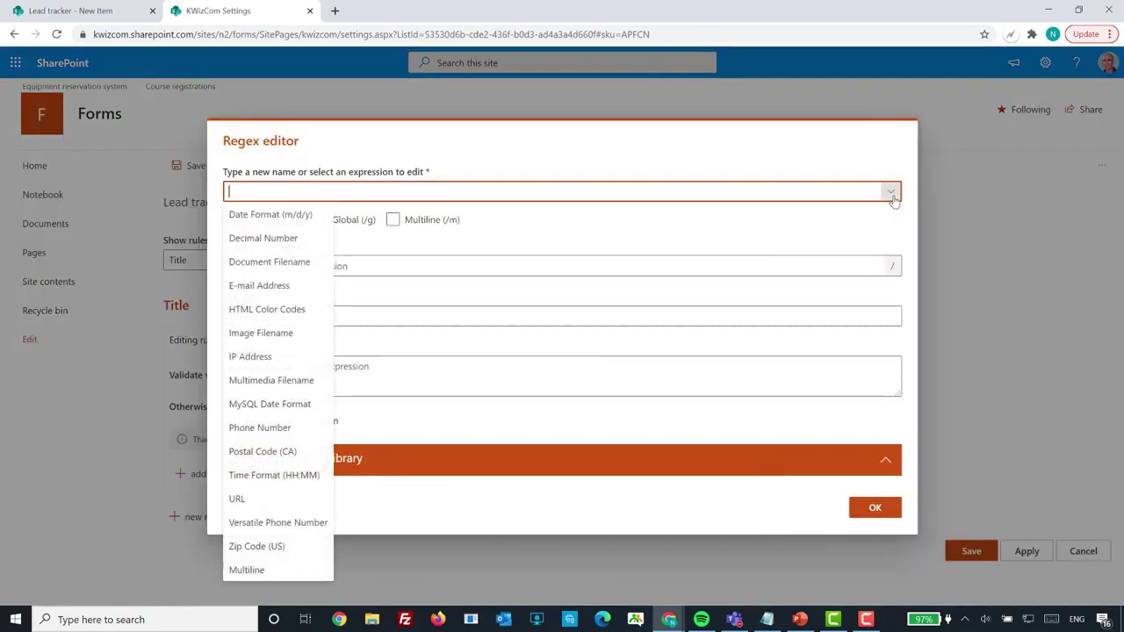
pyautogui.click(282, 286)
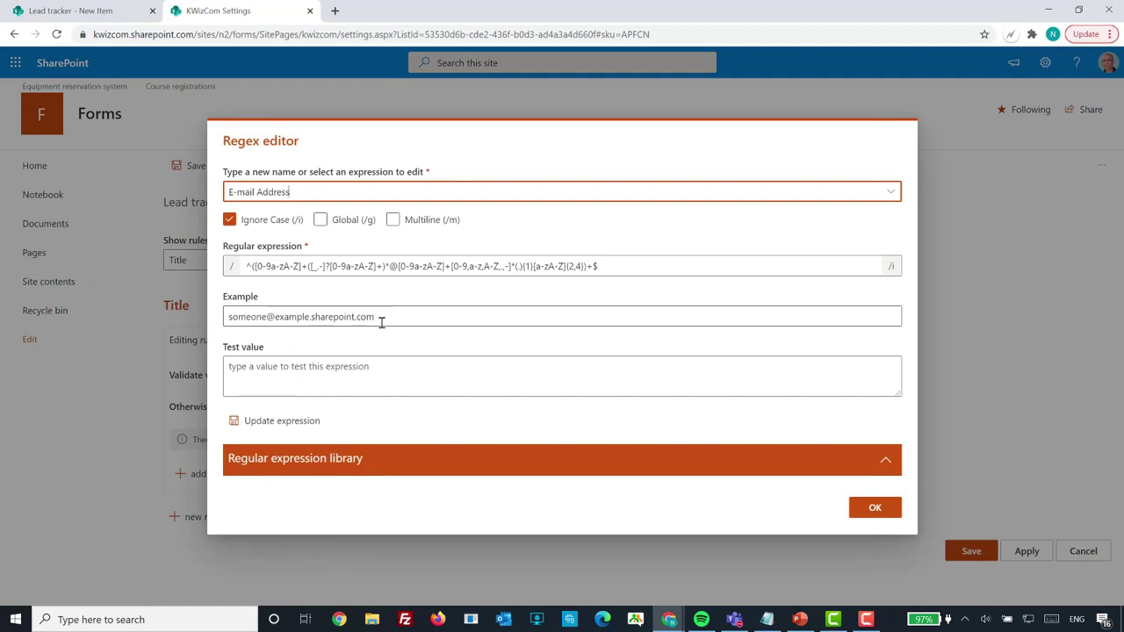
pyautogui.click(882, 507)
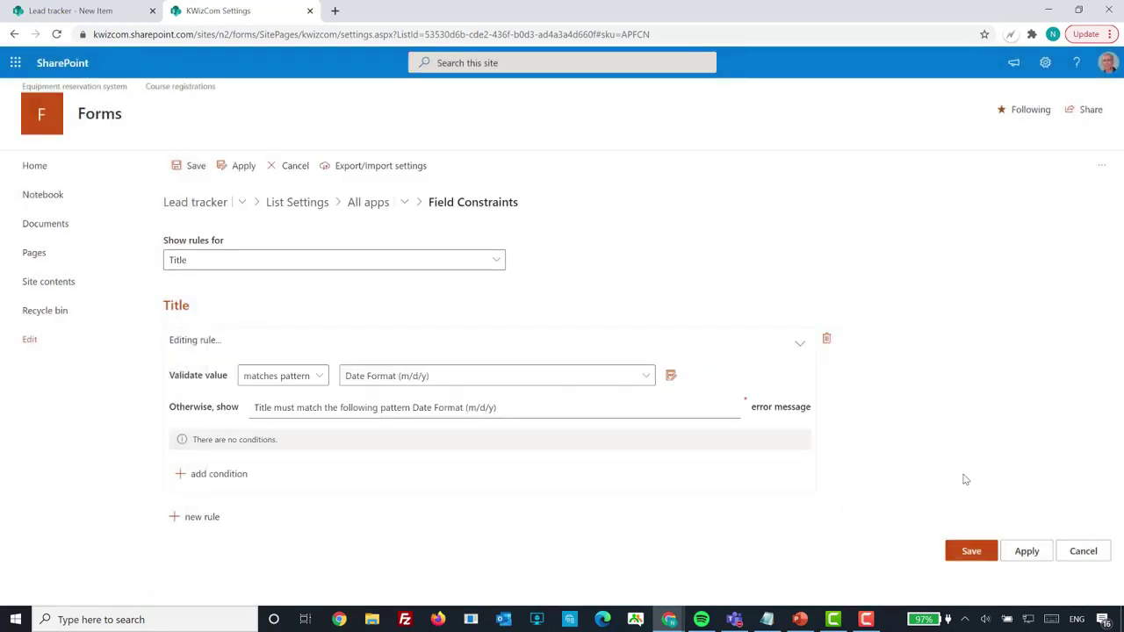
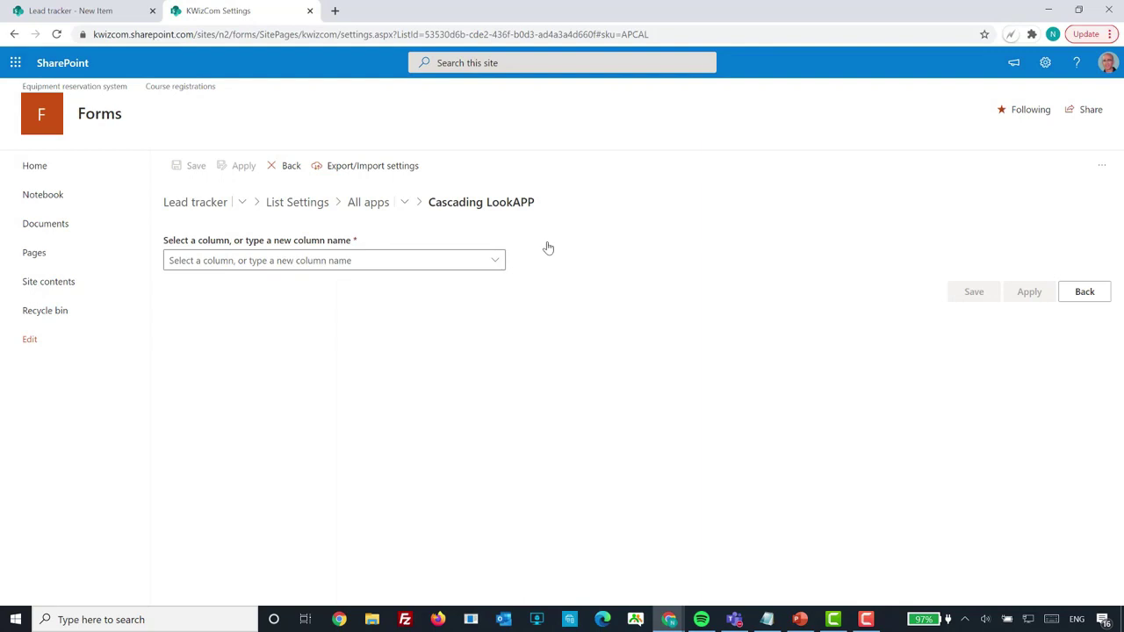
# Select the Account column for Cascading LookAPP configuration and review its lookup, filter and additional settings
pyautogui.click(501, 263)
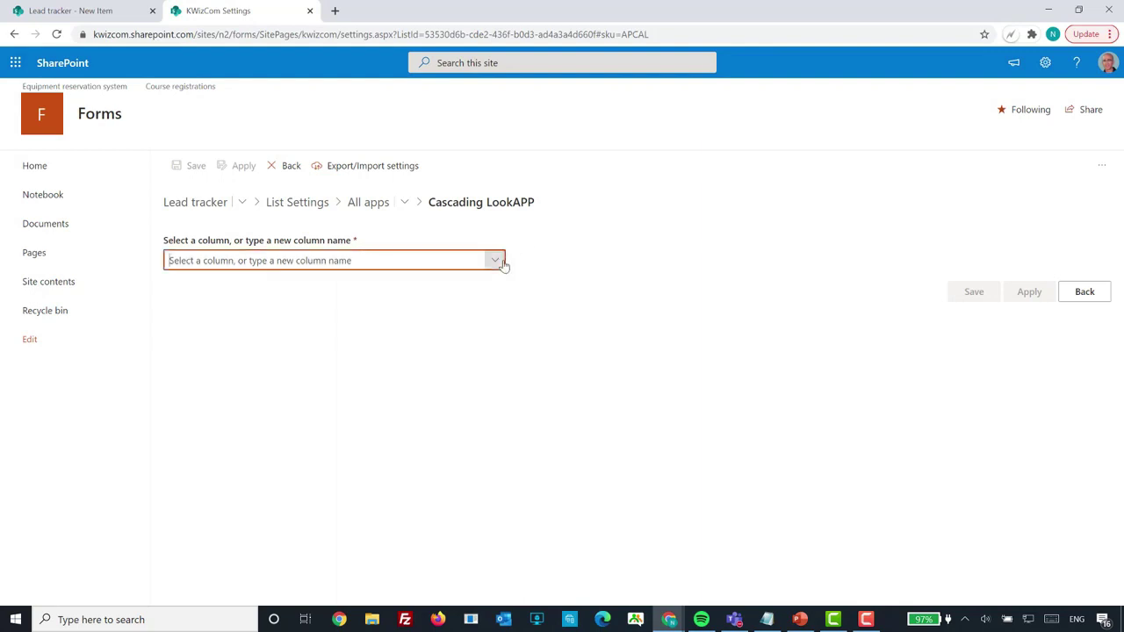
pyautogui.click(418, 307)
pyautogui.click(413, 285)
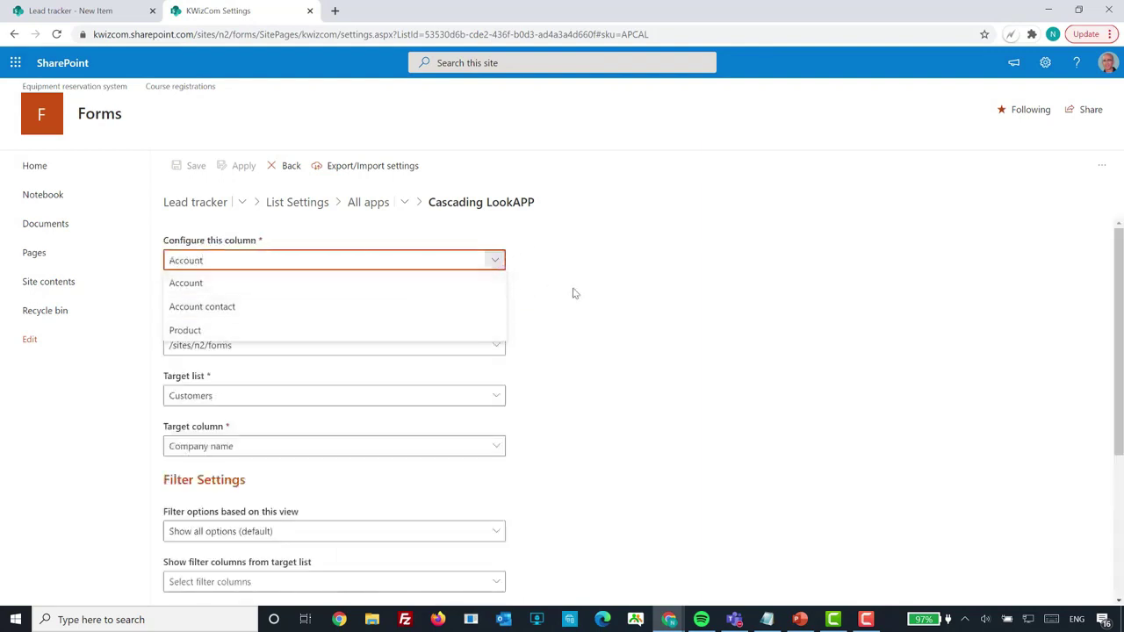
pyautogui.click(276, 287)
pyautogui.click(727, 334)
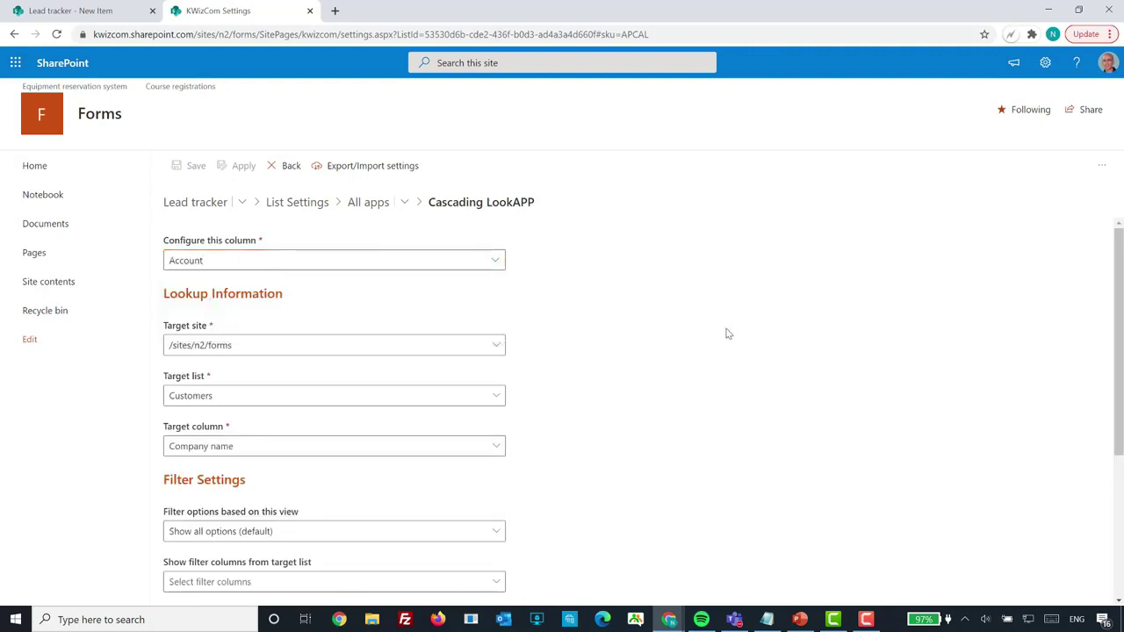
pyautogui.scroll(-1, 725, 325)
pyautogui.scroll(1, 719, 325)
pyautogui.scroll(-1, 616, 368)
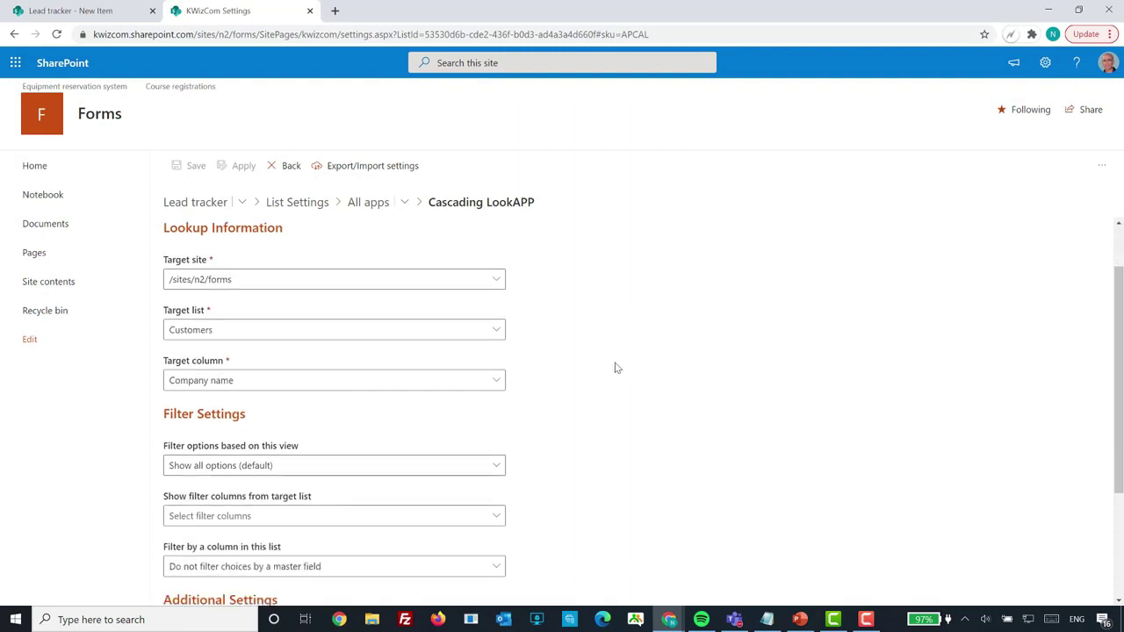
pyautogui.scroll(-2, 616, 368)
pyautogui.scroll(-1, 617, 369)
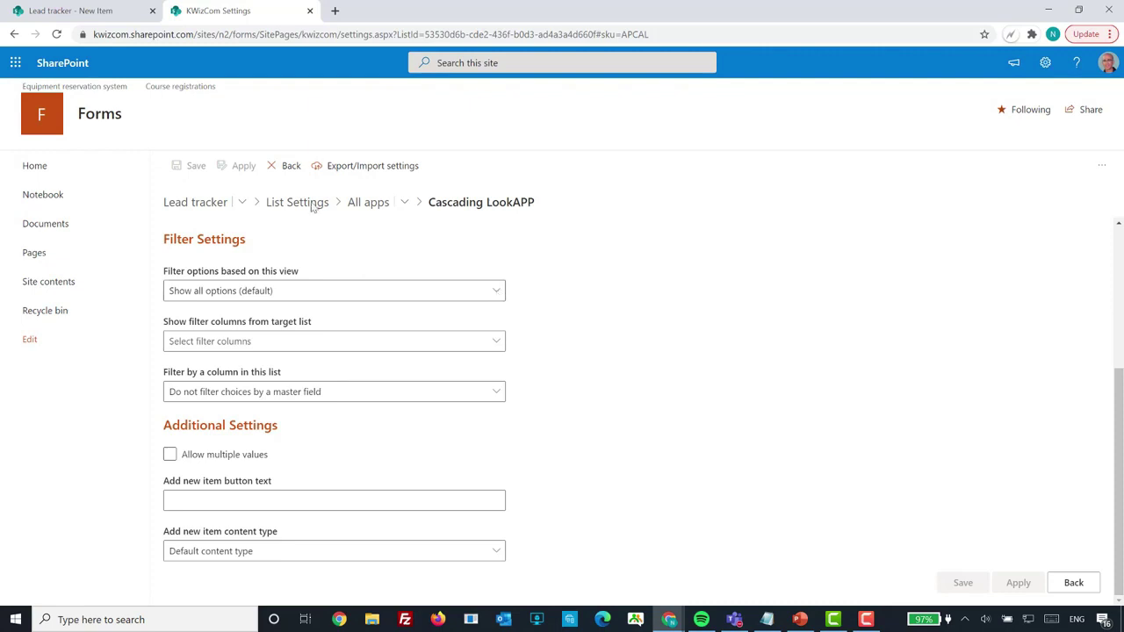
# In the new lead form's Account details, examine the options offered by the Account lookup
pyautogui.click(92, 10)
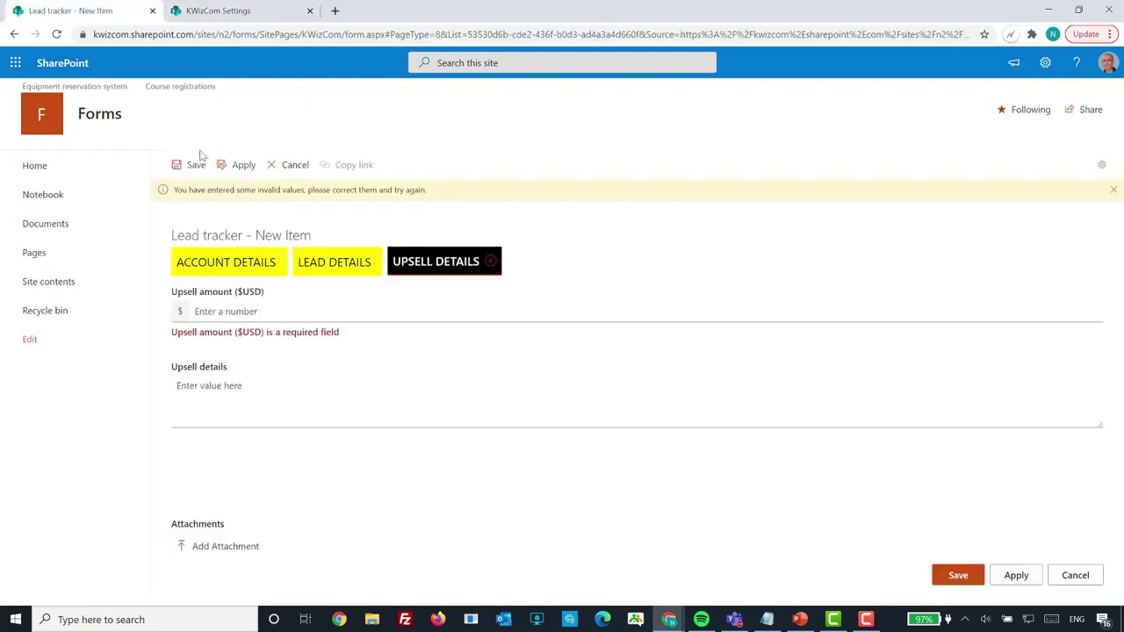
pyautogui.click(226, 264)
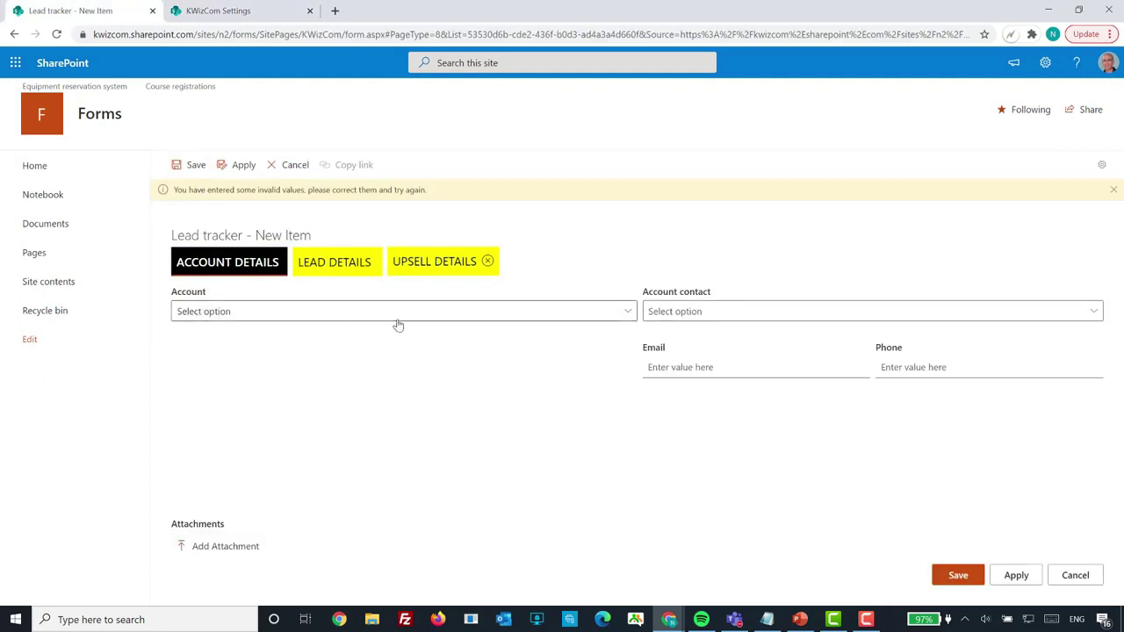
pyautogui.click(628, 313)
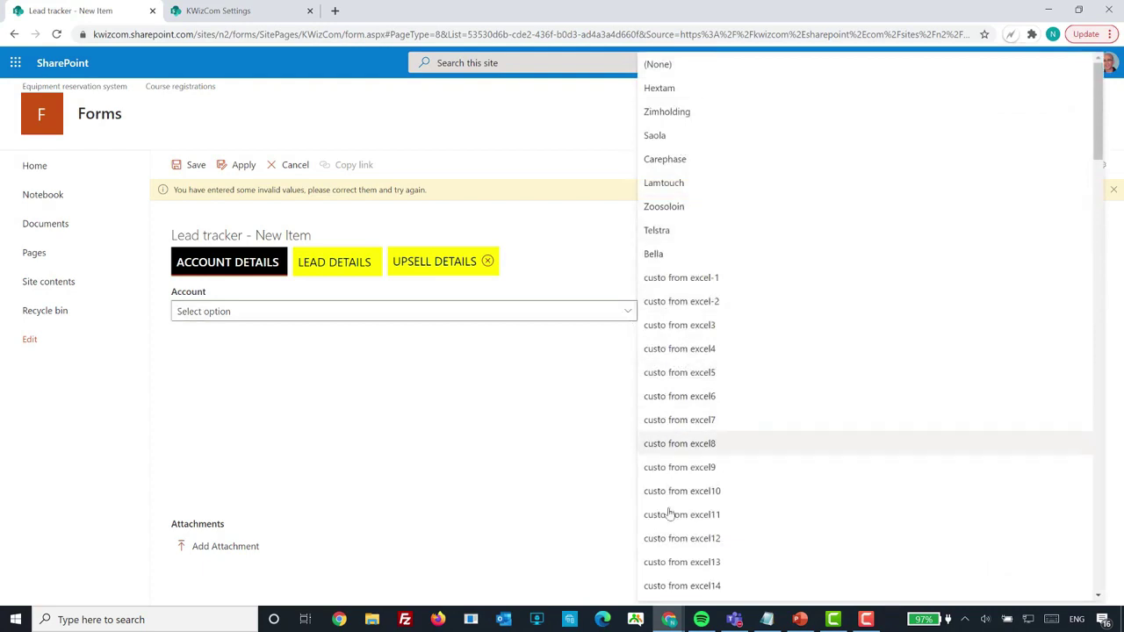
pyautogui.scroll(-10, 715, 351)
pyautogui.scroll(10, 714, 351)
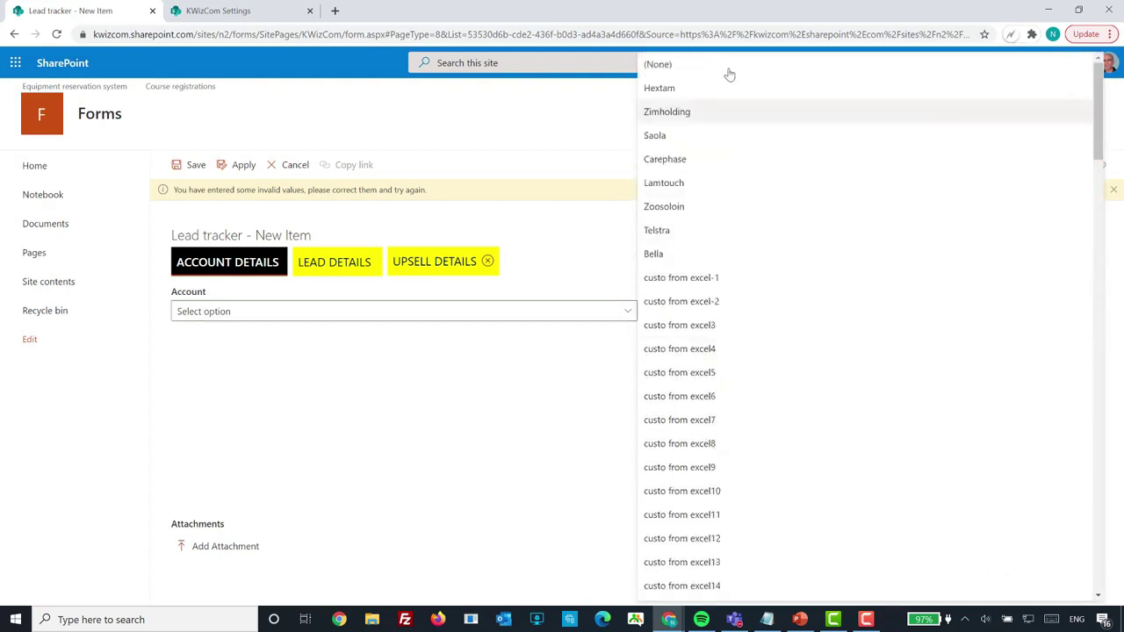
# In the Account column's Cascading LookAPP filter settings, limit the options to the "Active accounts" view and apply the change
pyautogui.click(224, 14)
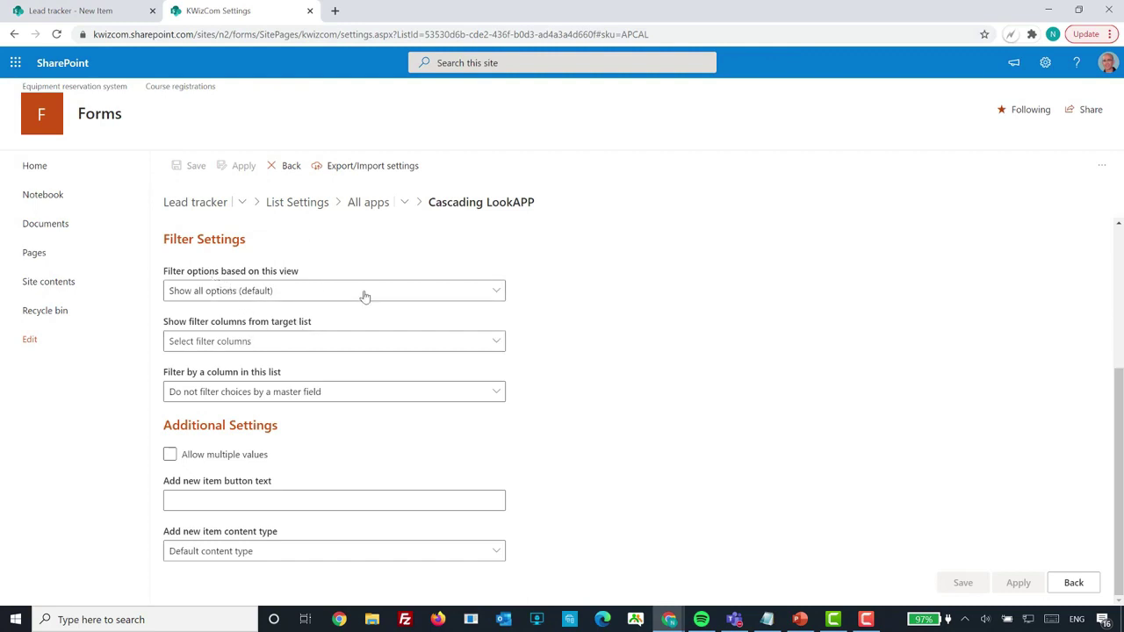
pyautogui.click(413, 293)
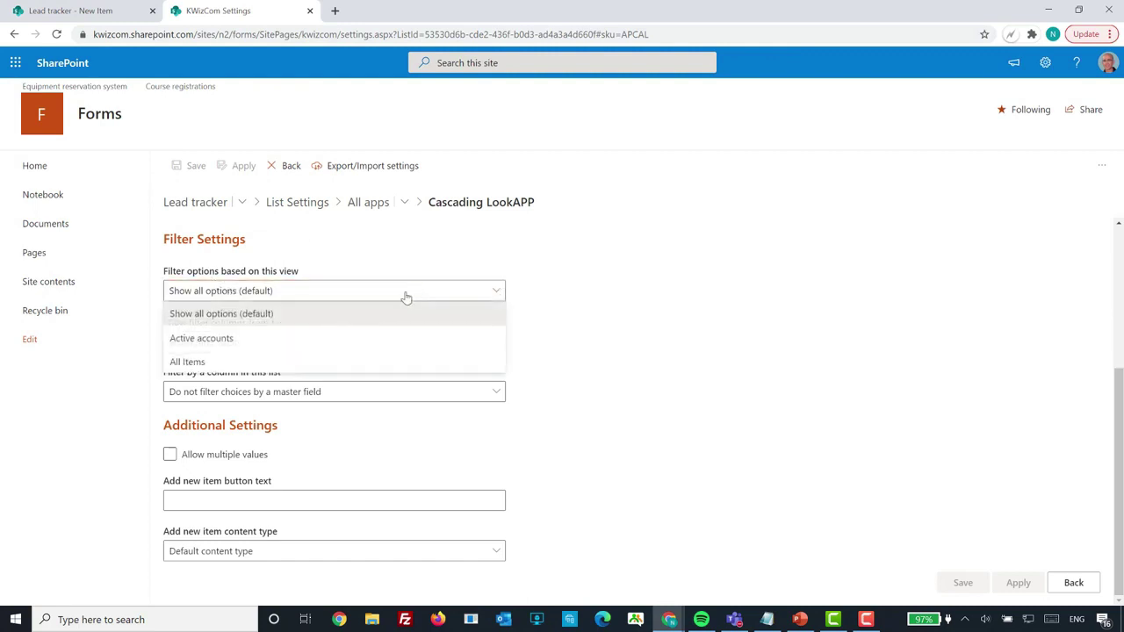
pyautogui.click(216, 338)
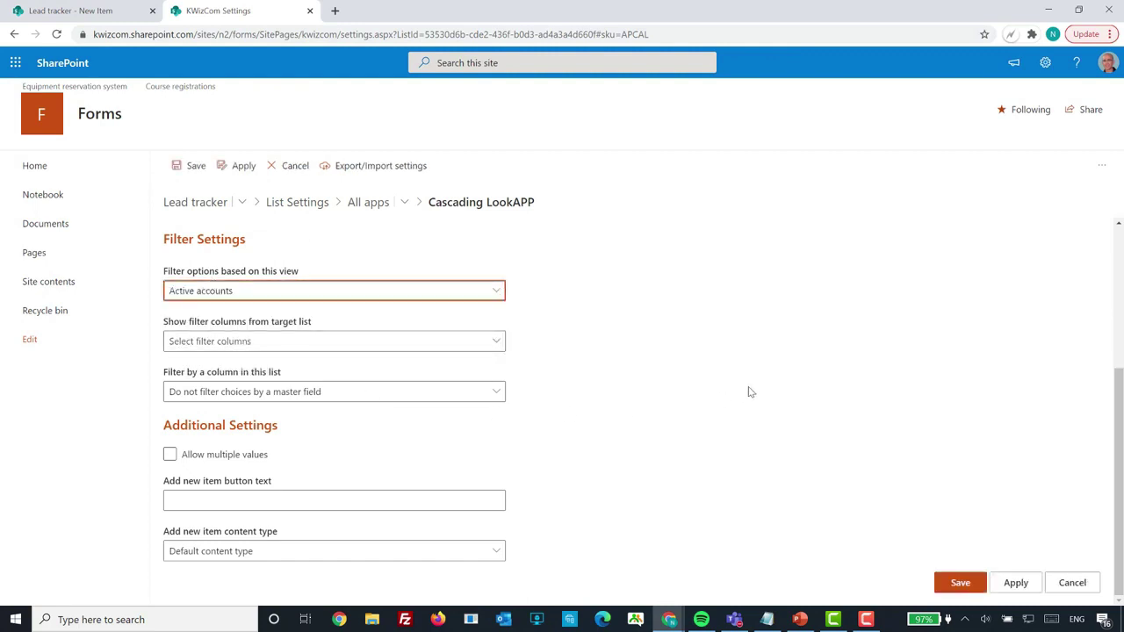
pyautogui.click(1014, 584)
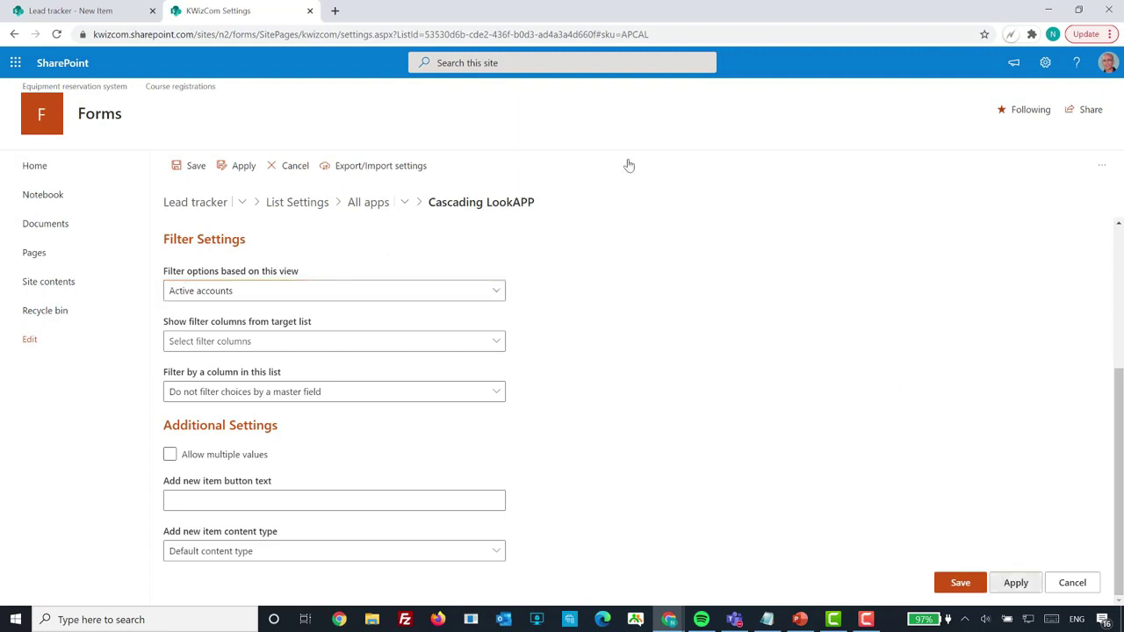
# Return to the new lead form and examine the options the Account lookup offers under the active accounts filter
pyautogui.click(108, 18)
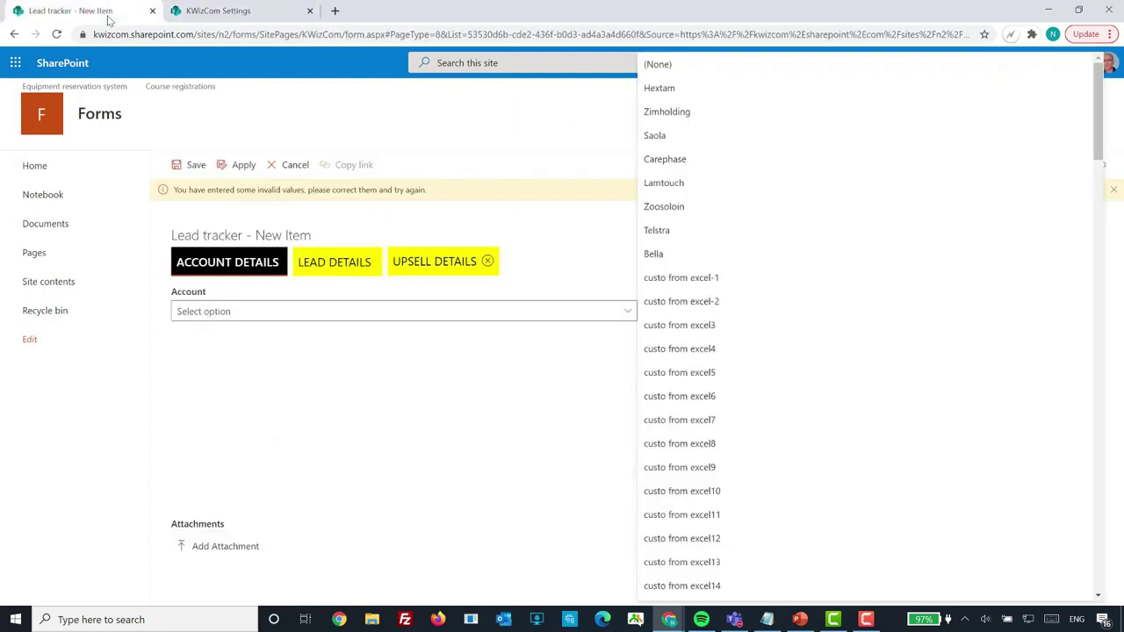
pyautogui.click(303, 390)
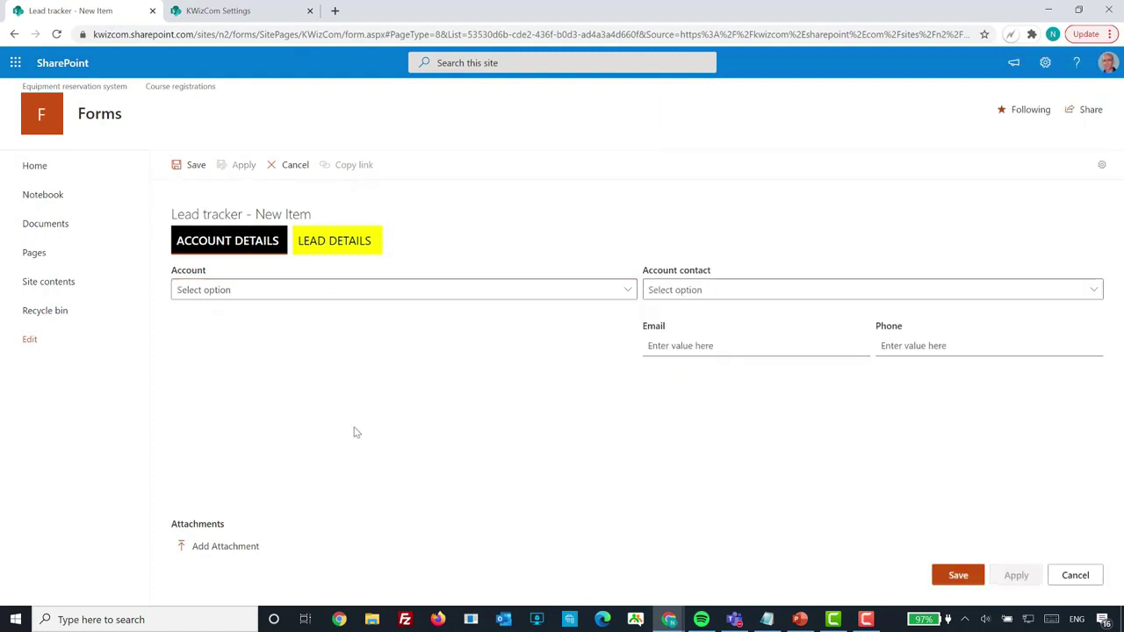
pyautogui.click(627, 290)
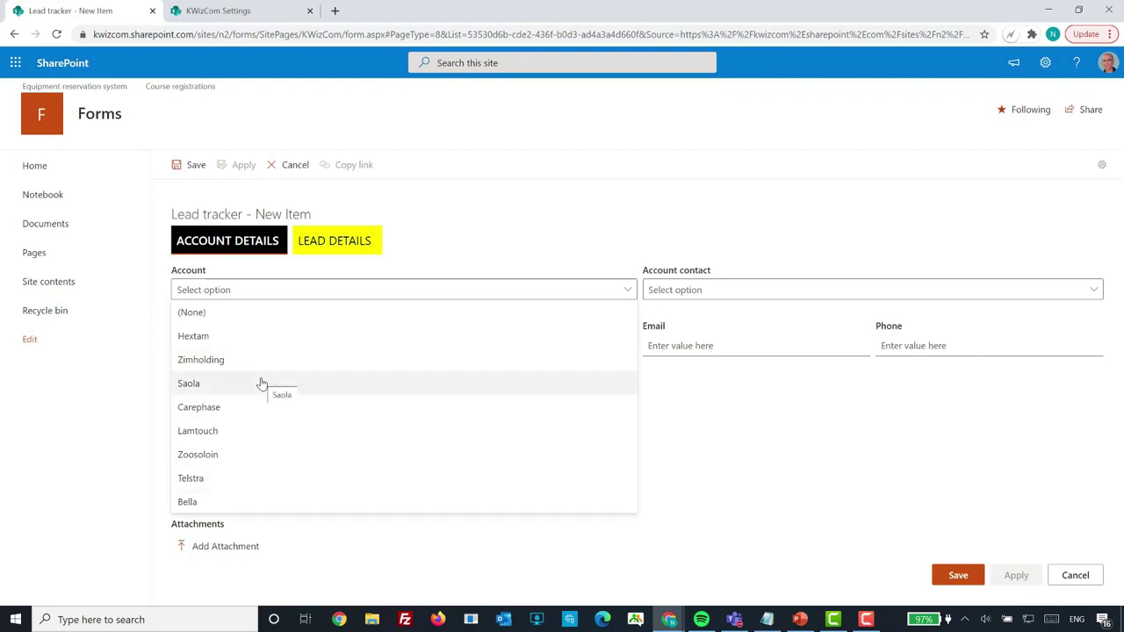
pyautogui.click(430, 246)
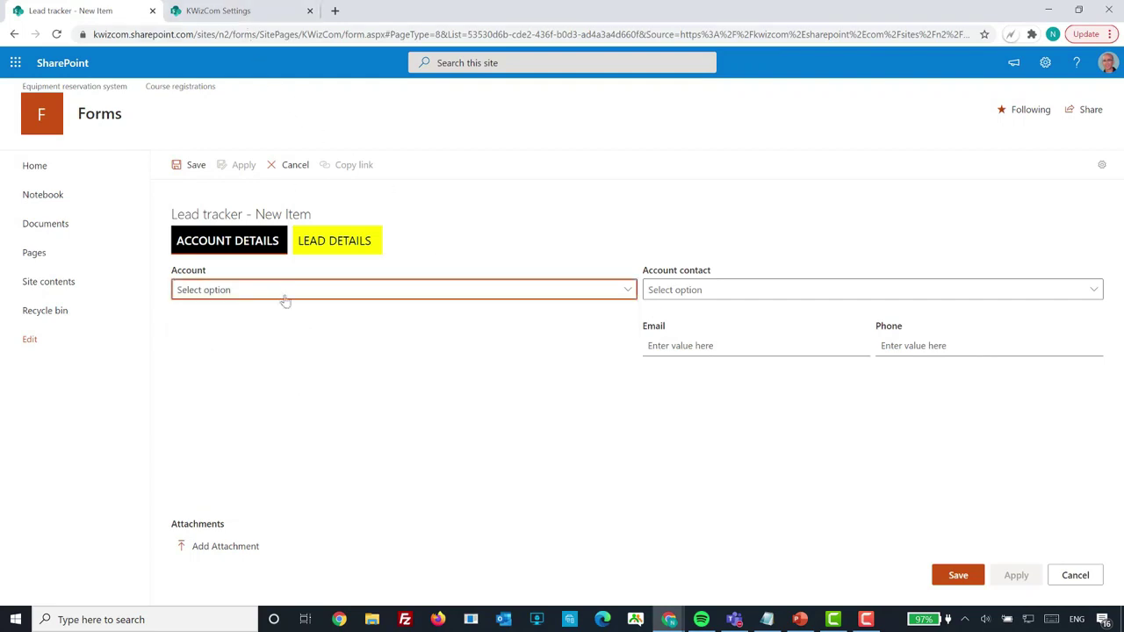
pyautogui.click(231, 298)
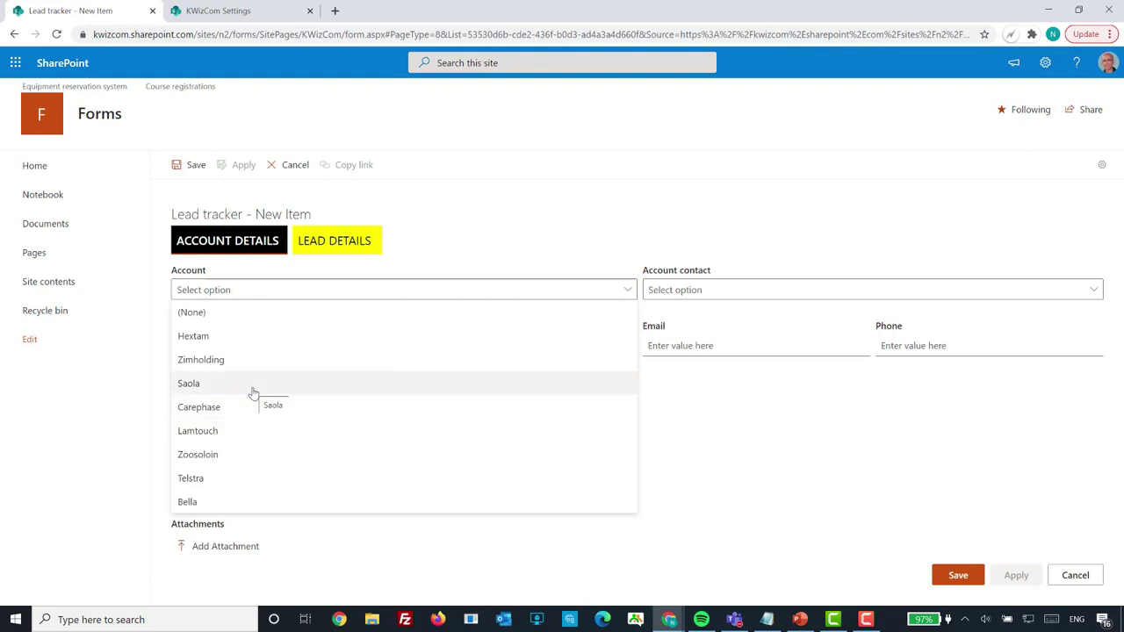
# In the Account column's Cascading LookAPP settings, show Act.Mgr as a filter column from the target list and apply the change
pyautogui.click(220, 12)
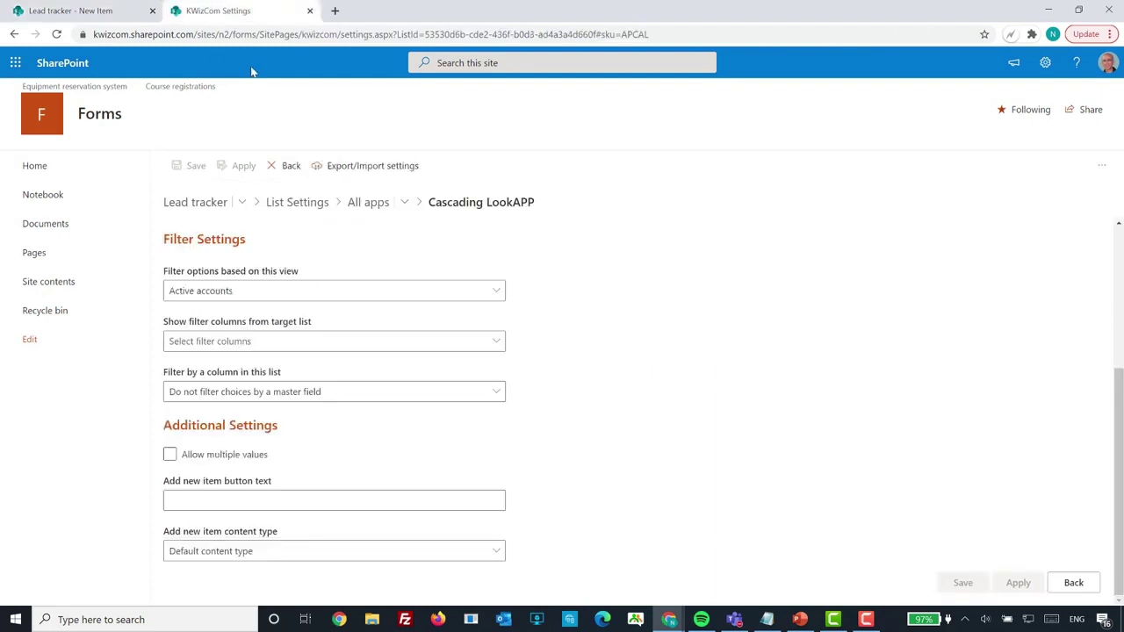
pyautogui.moveTo(182, 324); pyautogui.dragTo(327, 323)
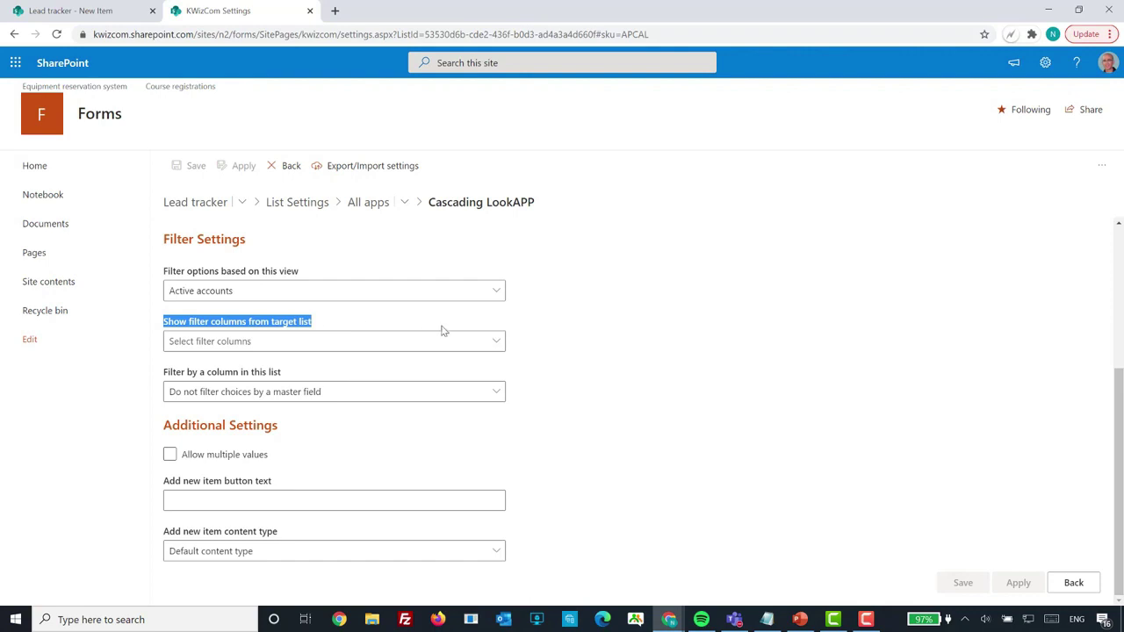
pyautogui.click(495, 343)
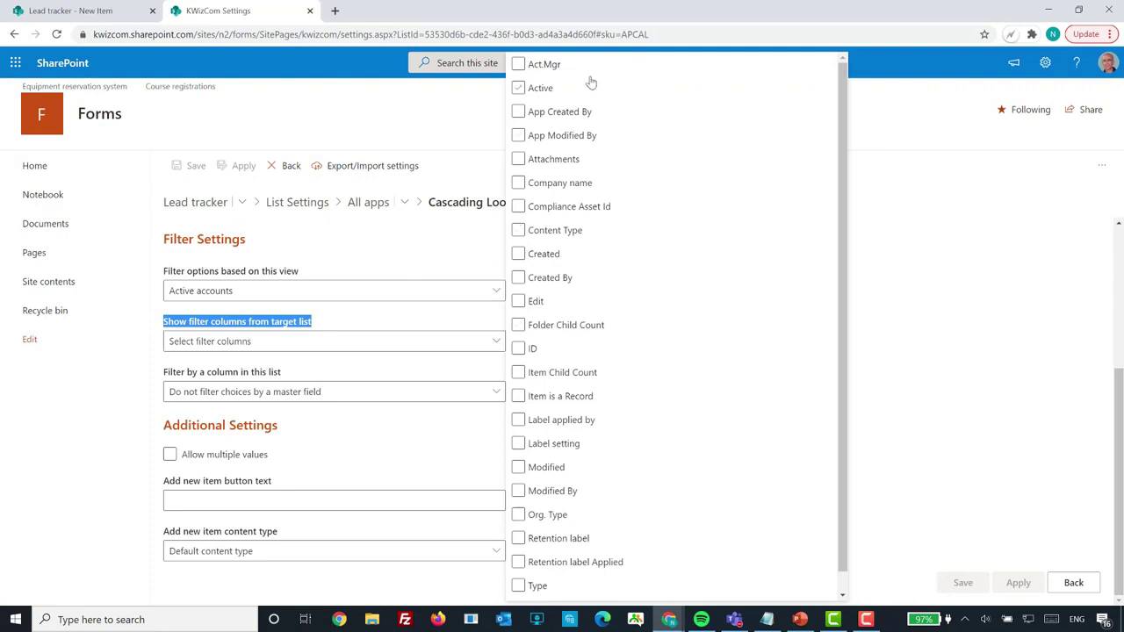
pyautogui.click(523, 68)
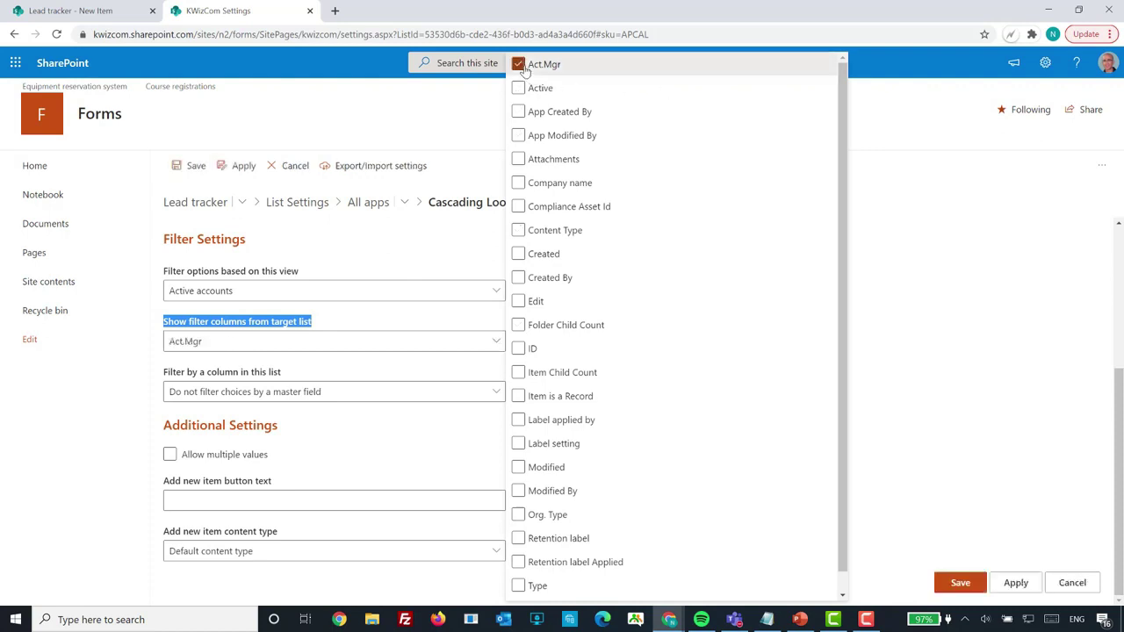
pyautogui.click(938, 252)
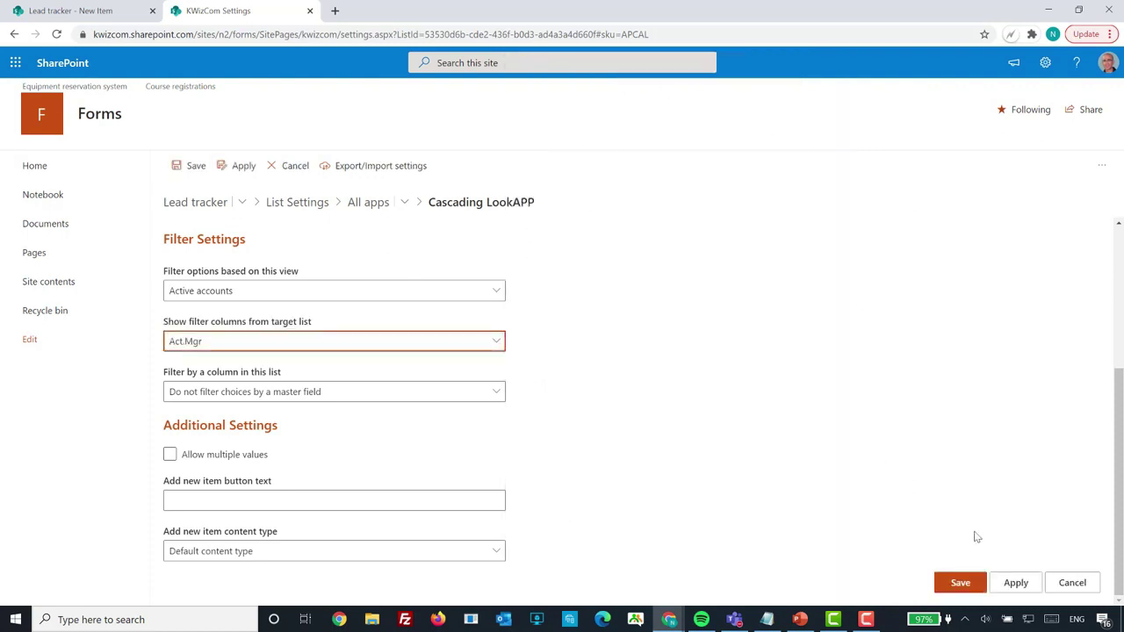
pyautogui.click(1015, 582)
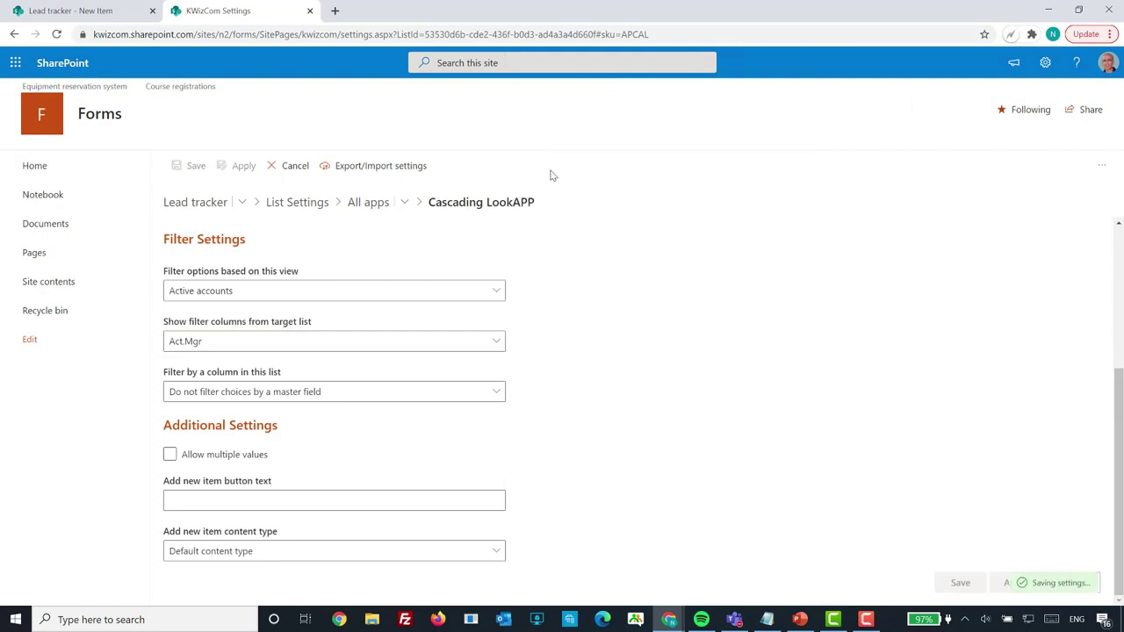
# In the new lead form, filter the Account lookup by the first account manager offered under Act.Mgr and check the Account options
pyautogui.click(111, 20)
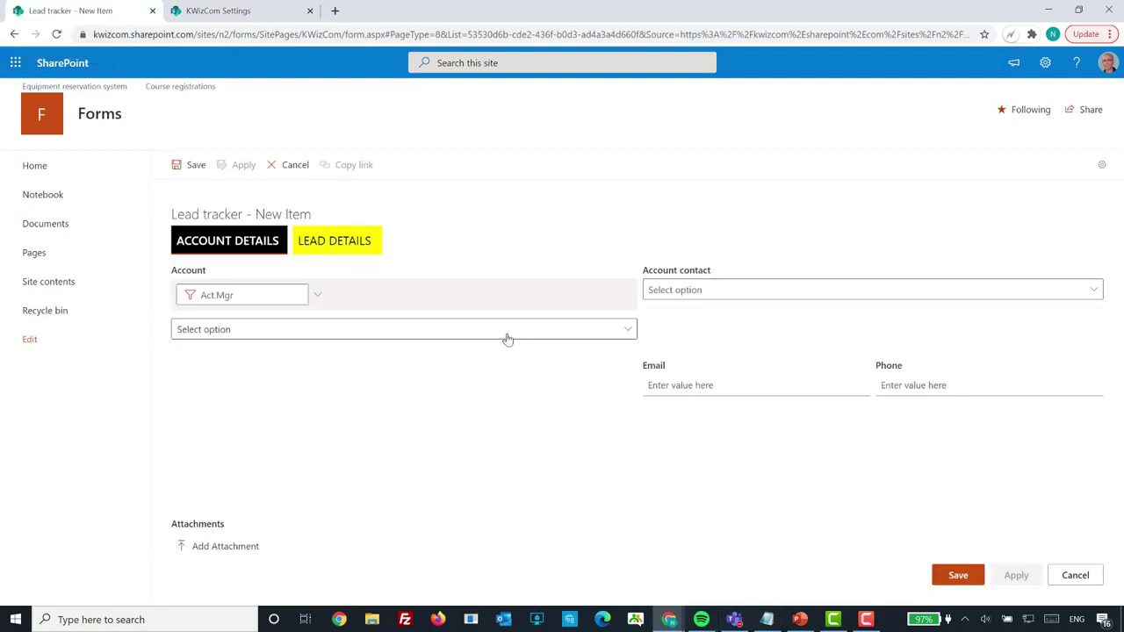
pyautogui.click(268, 342)
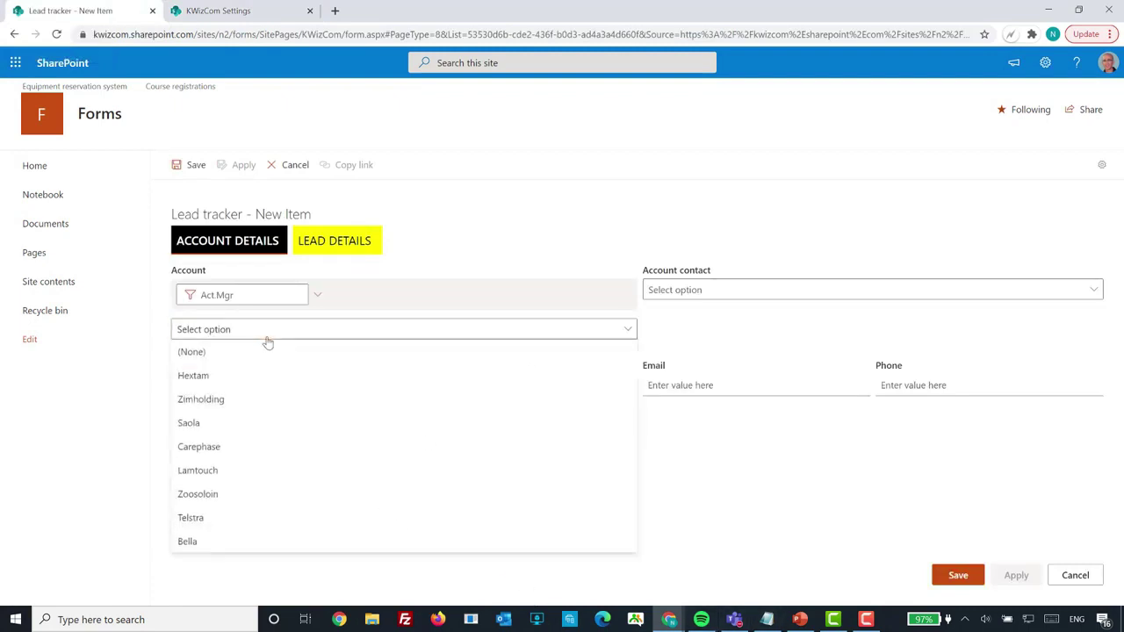
pyautogui.click(268, 342)
pyautogui.click(320, 299)
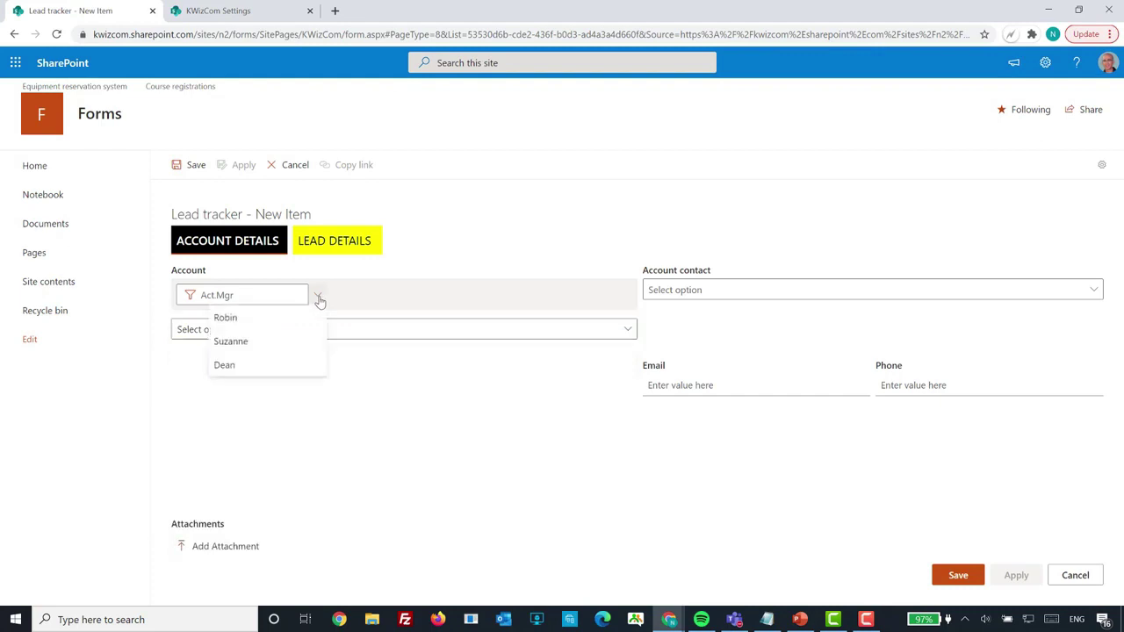
pyautogui.click(260, 327)
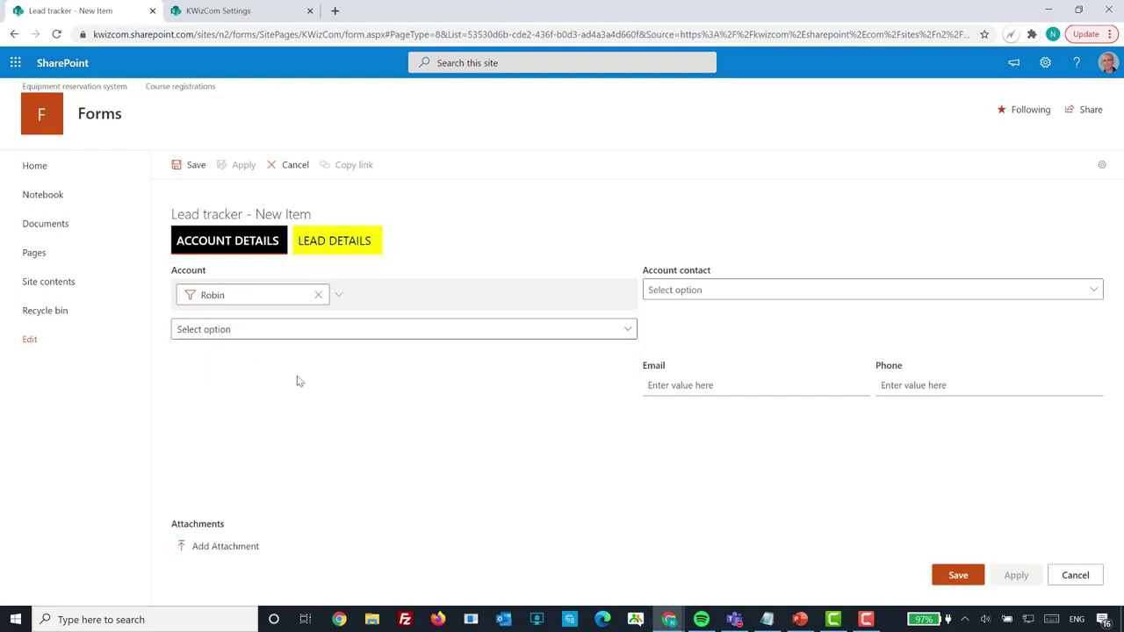
pyautogui.click(356, 339)
pyautogui.click(357, 339)
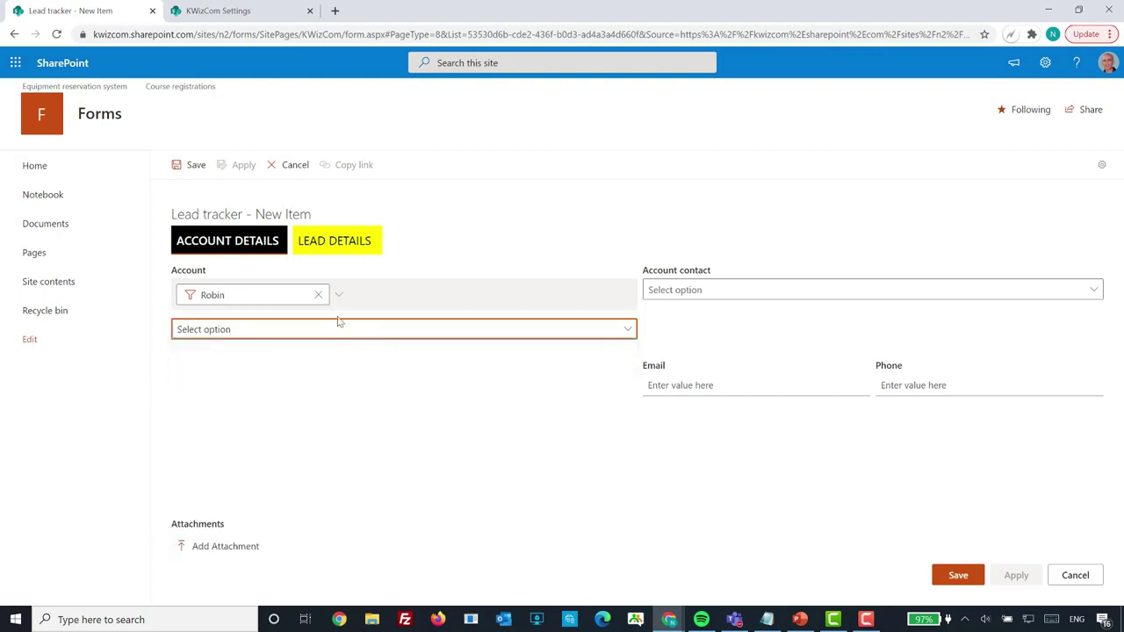
# Change the Account lookup's Act.Mgr filter to the second account manager in the list
pyautogui.click(319, 297)
pyautogui.click(301, 400)
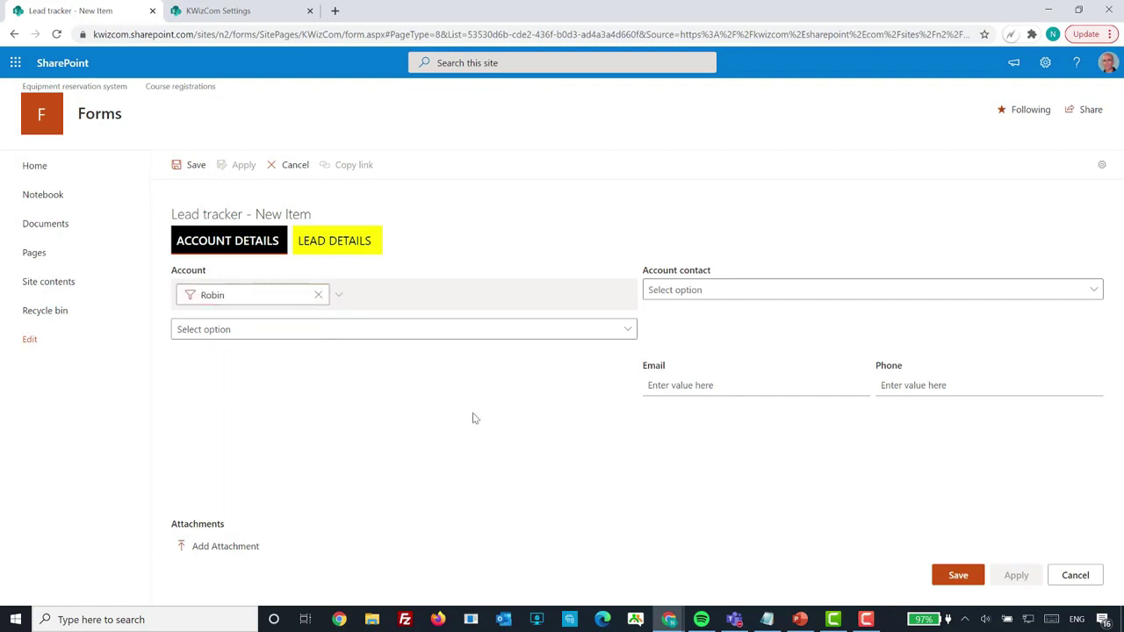
pyautogui.click(339, 299)
pyautogui.click(295, 345)
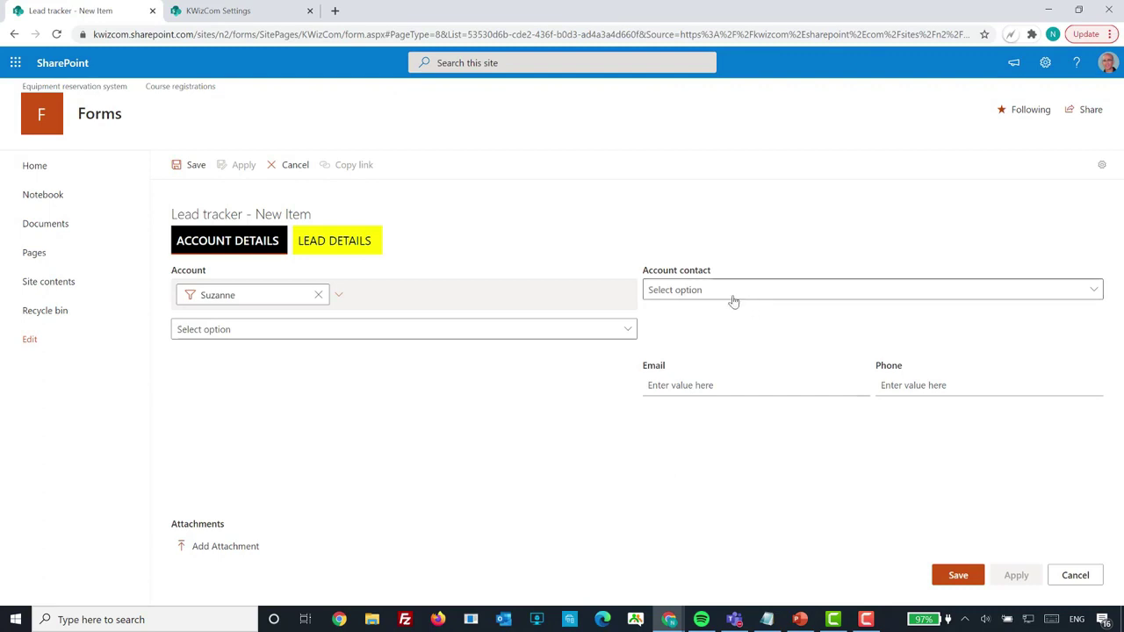
# In the Cascading LookAPP settings, select the Account contact column for configuration
pyautogui.click(211, 11)
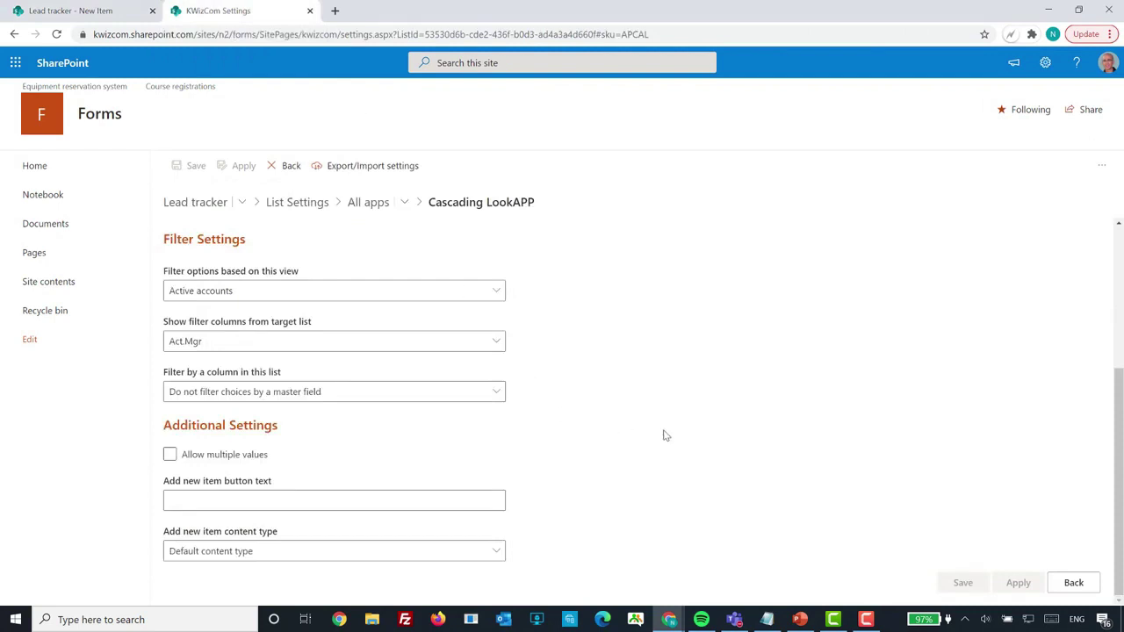
pyautogui.scroll(3, 665, 435)
pyautogui.click(439, 263)
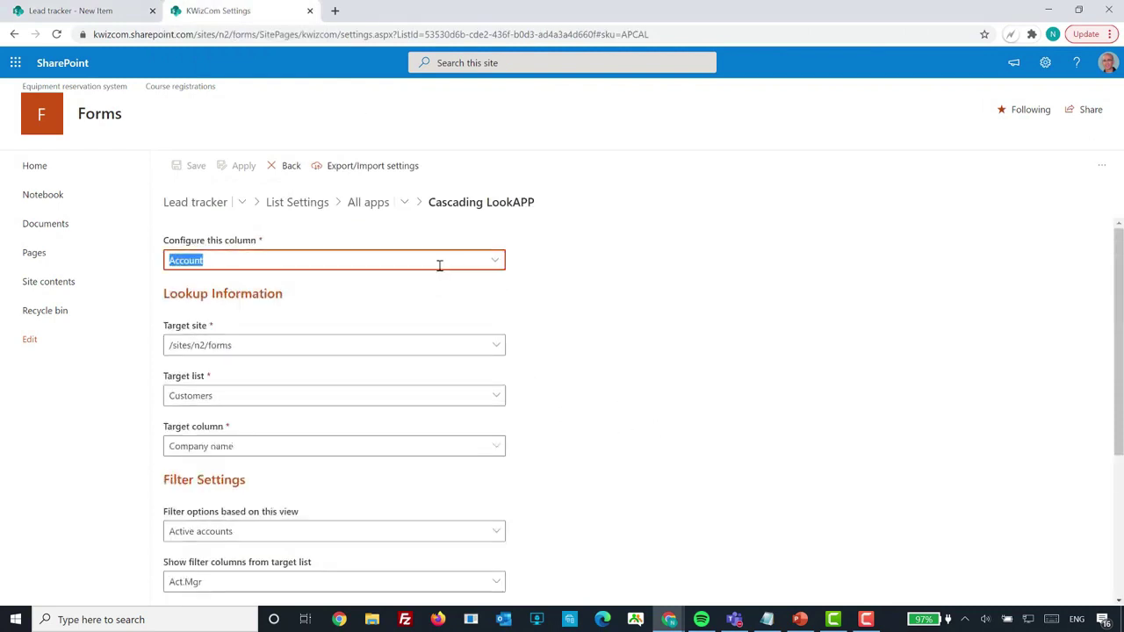
pyautogui.click(494, 262)
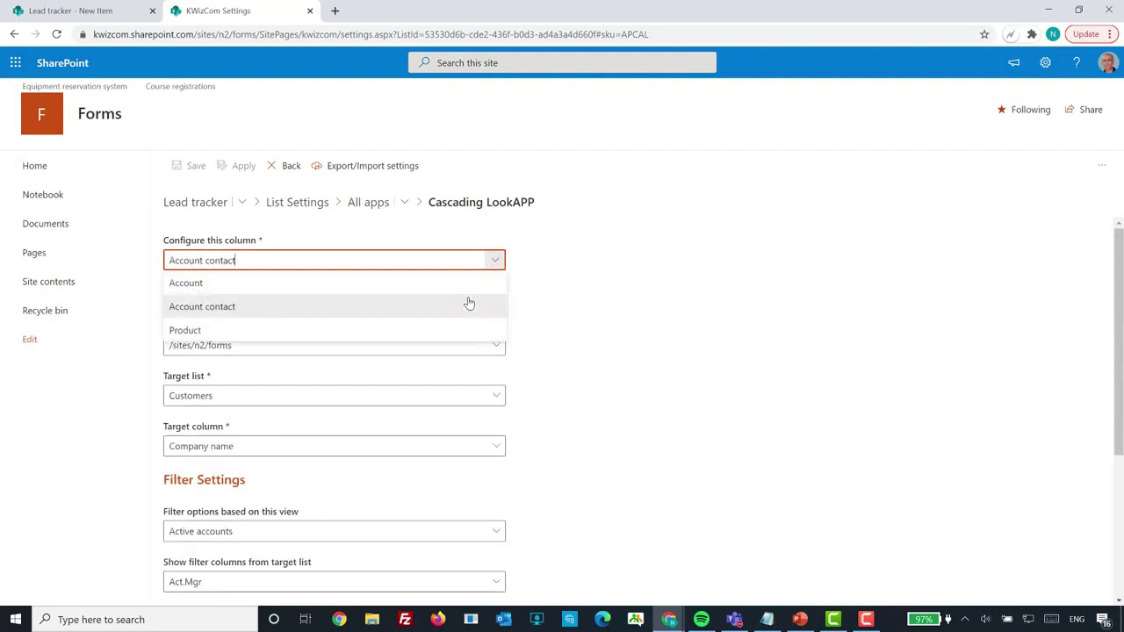
pyautogui.click(469, 303)
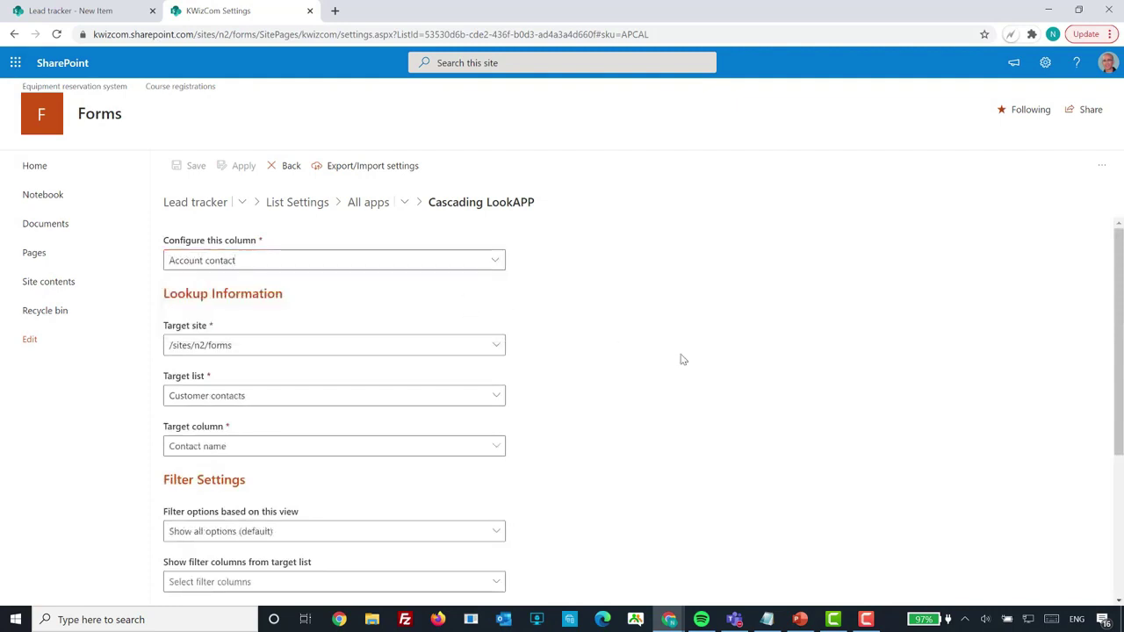
# Filter the Account contact lookup by this list's Account column, showing only options where Account equals the target column Customer
pyautogui.scroll(-3, 615, 368)
pyautogui.tripleClick(204, 373)
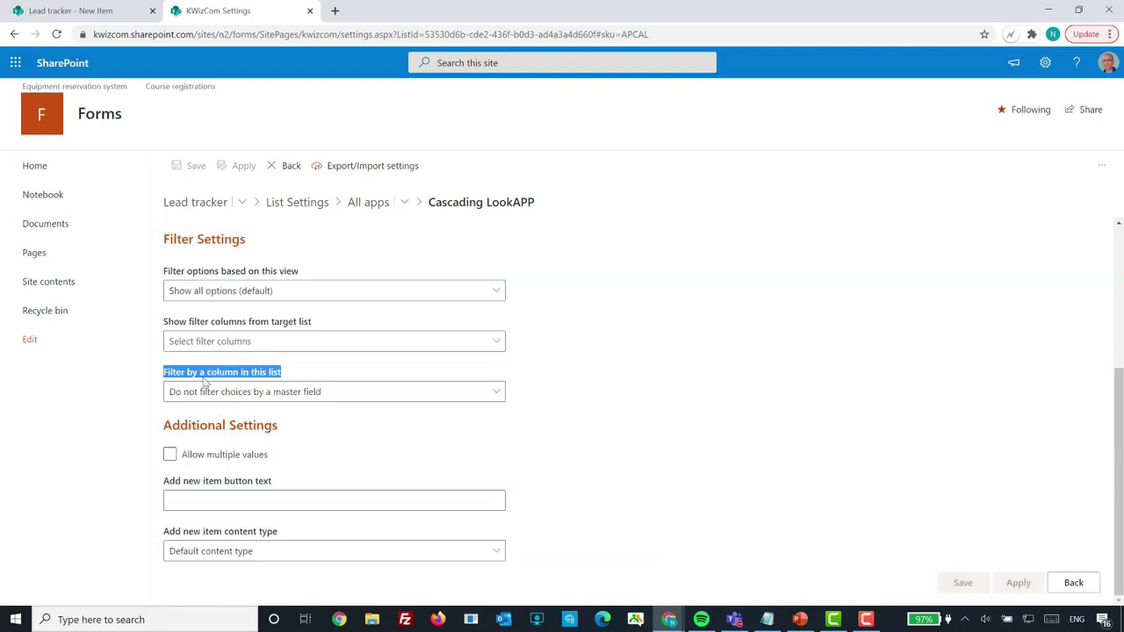
pyautogui.click(106, 10)
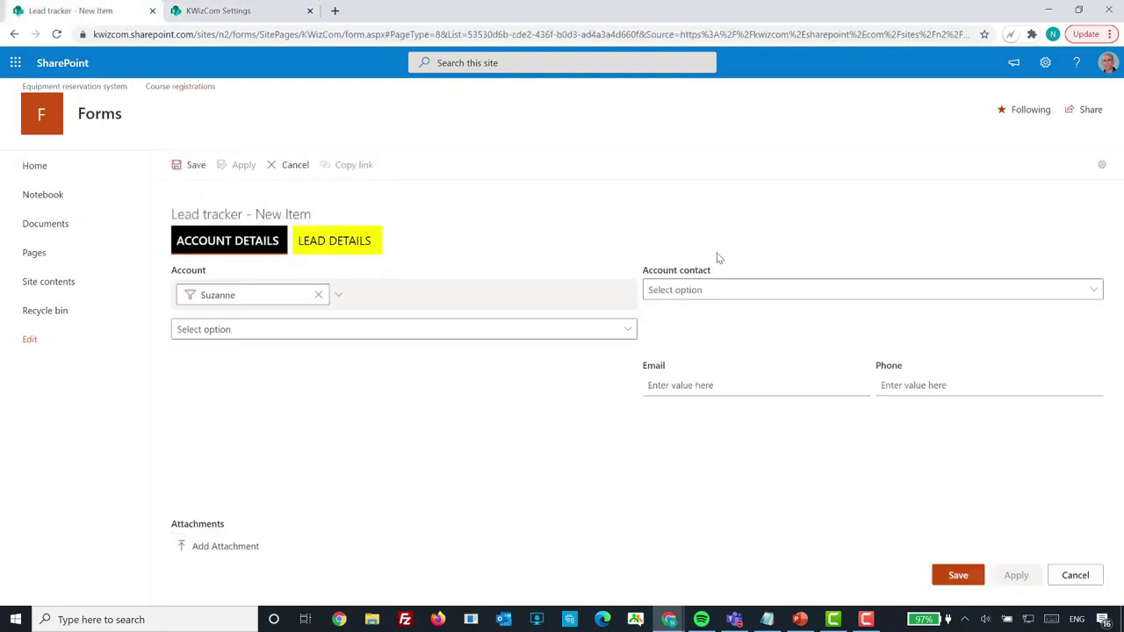
pyautogui.moveTo(711, 270); pyautogui.dragTo(649, 275)
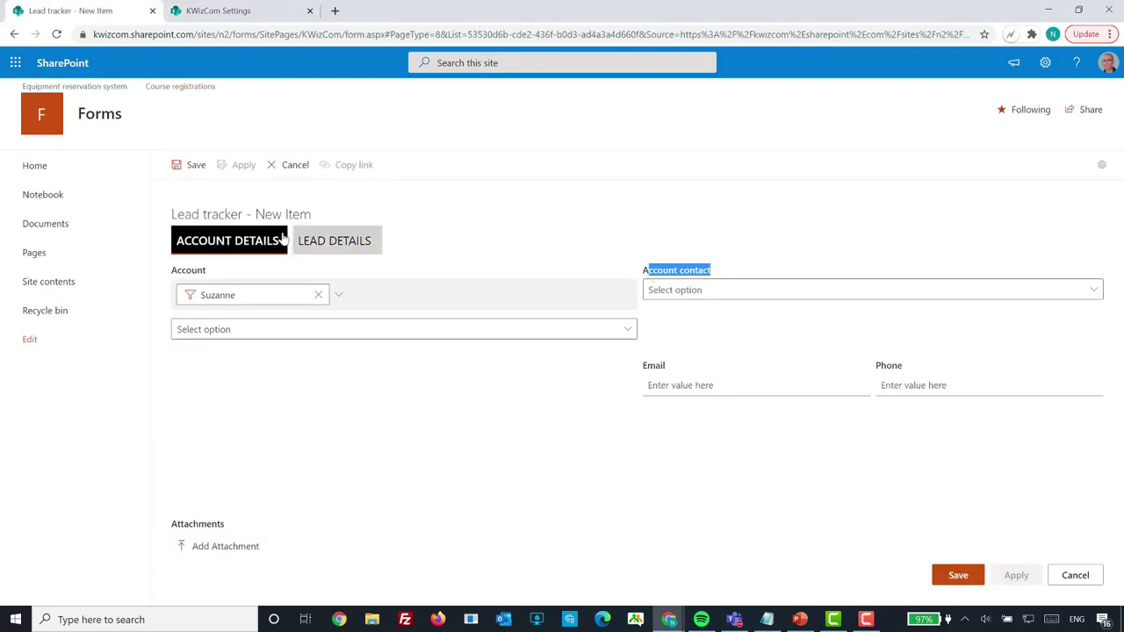
pyautogui.click(220, 10)
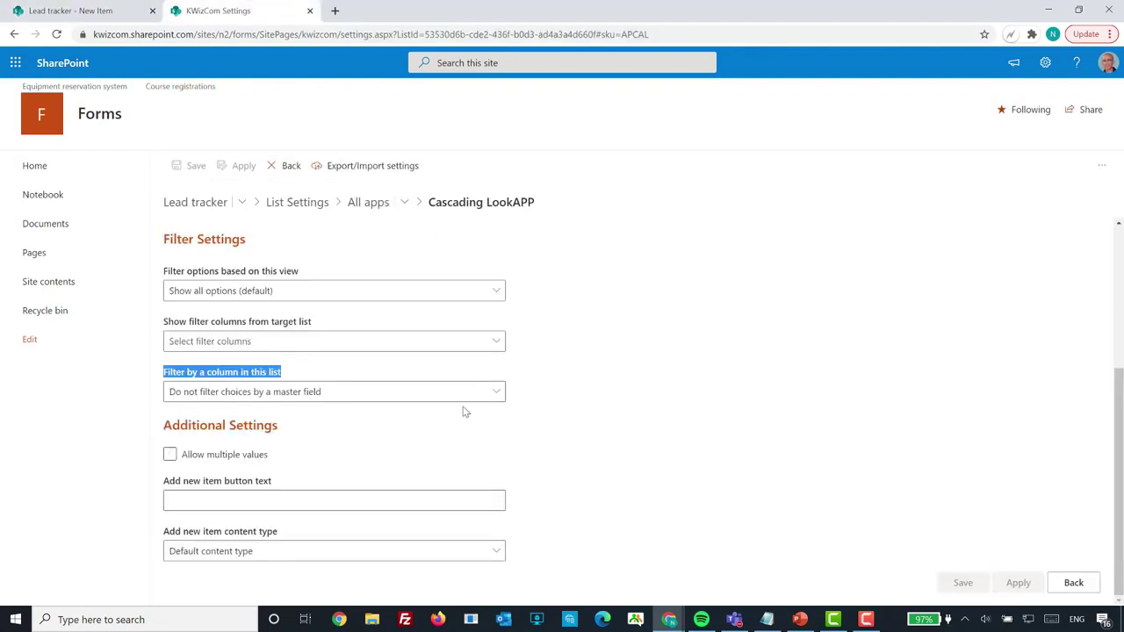
pyautogui.click(496, 393)
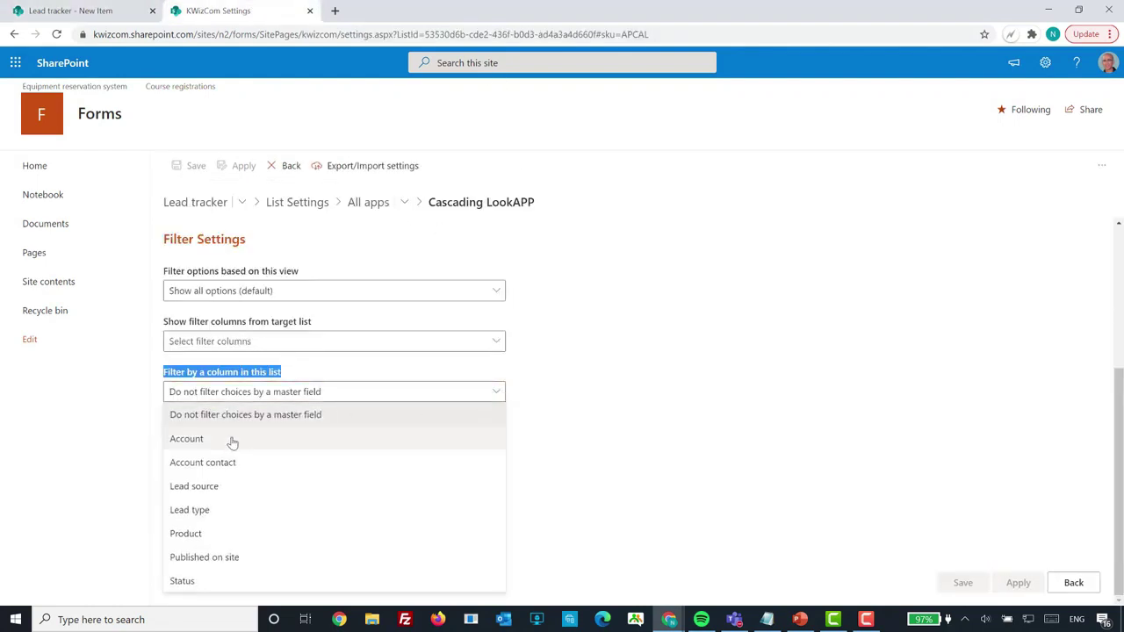
pyautogui.click(232, 441)
pyautogui.click(667, 465)
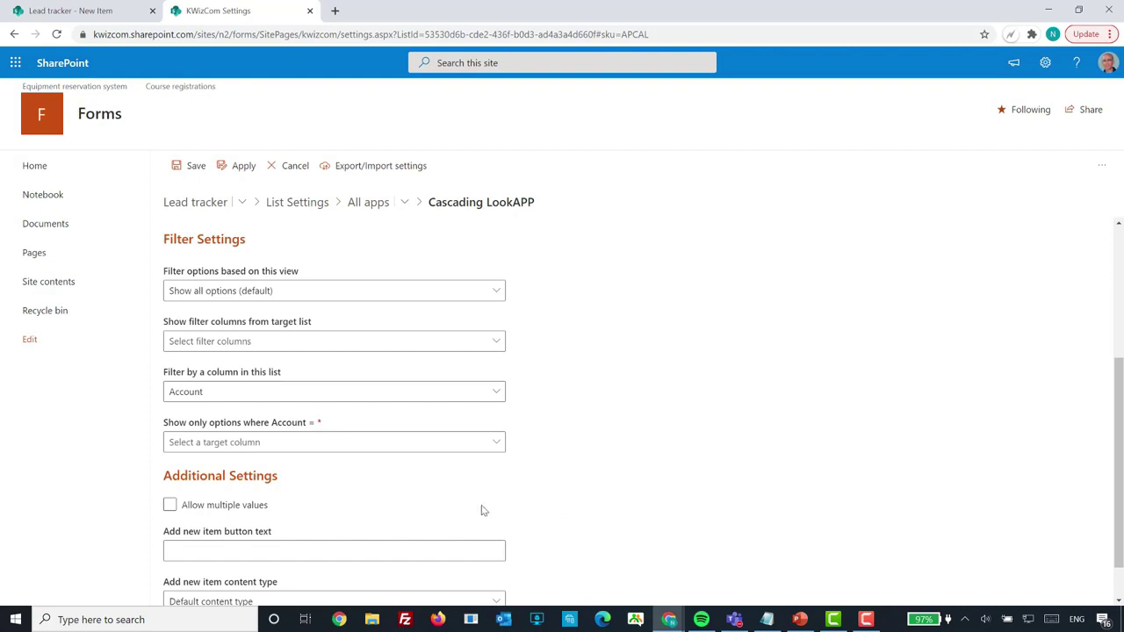
pyautogui.click(498, 444)
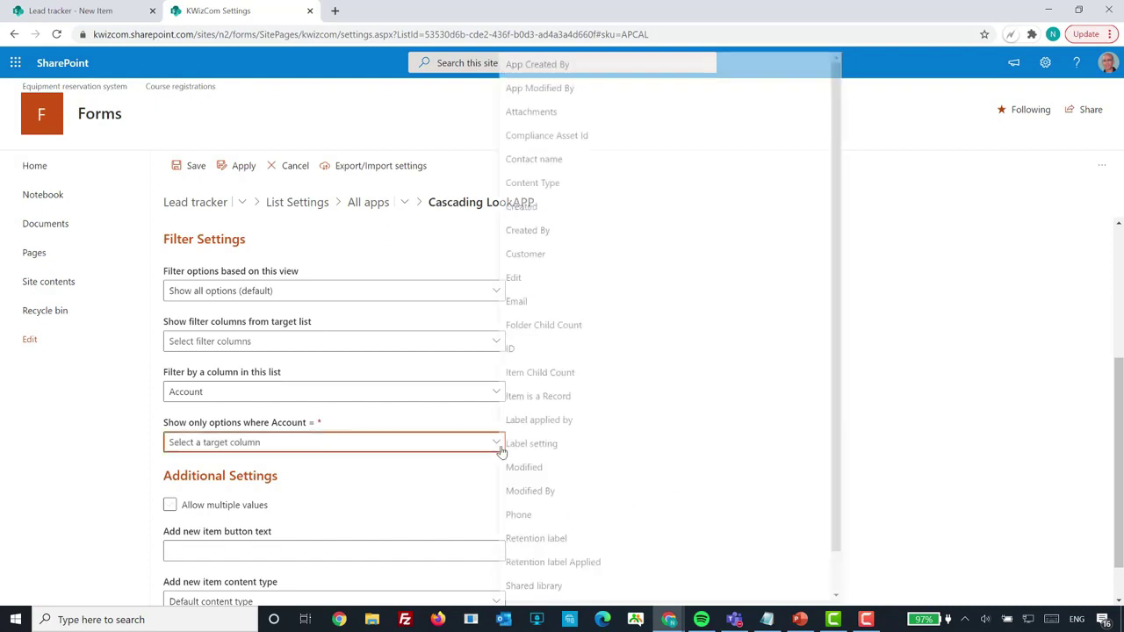
pyautogui.click(532, 254)
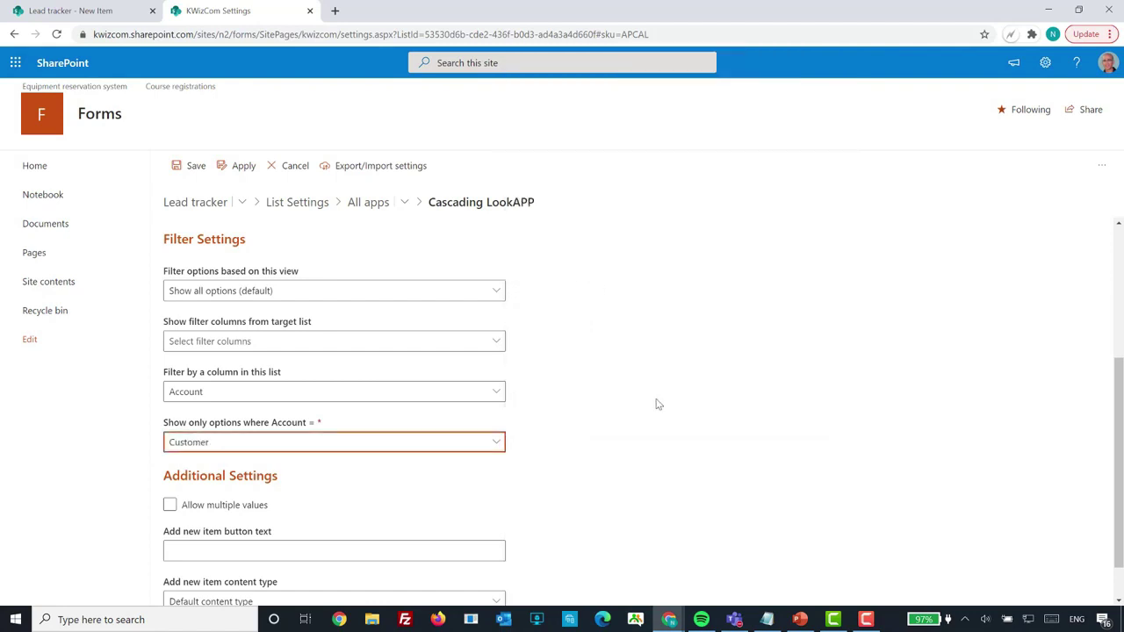
pyautogui.scroll(-1, 659, 404)
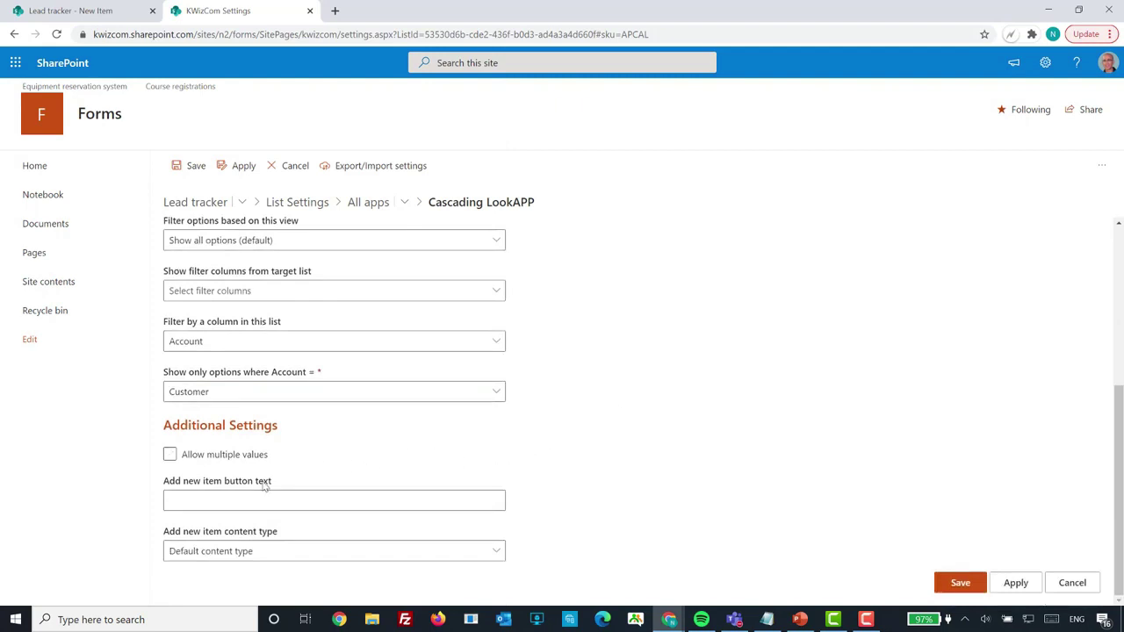
# Set the Account contact lookup's add new item button text to "add contact" and apply the settings
pyautogui.click(410, 503)
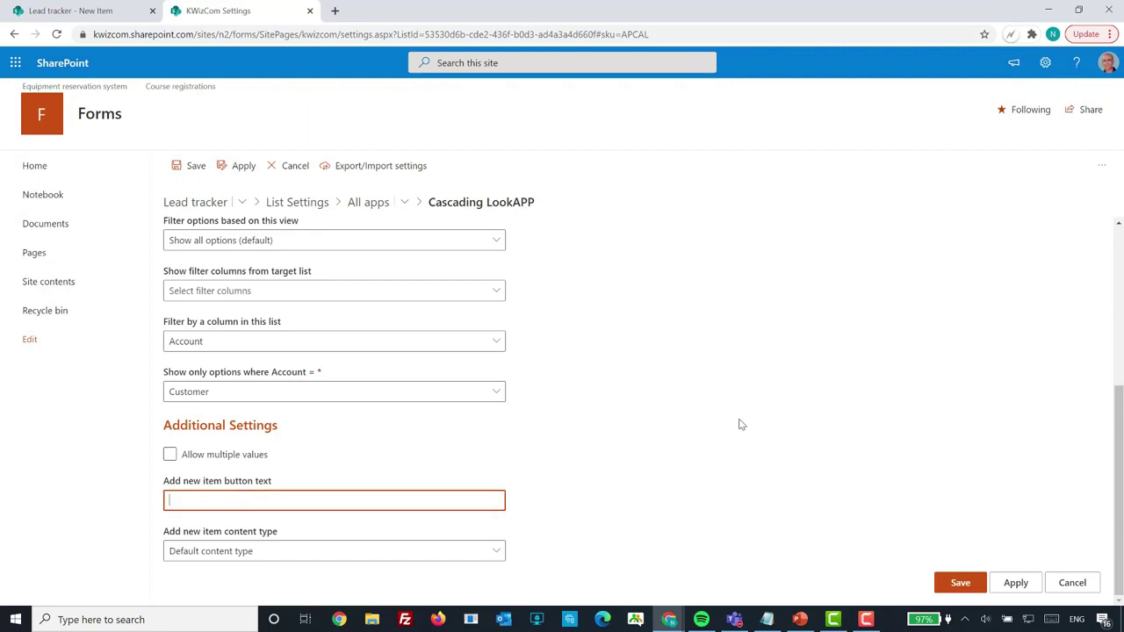
pyautogui.write('add contact')
pyautogui.click(1034, 582)
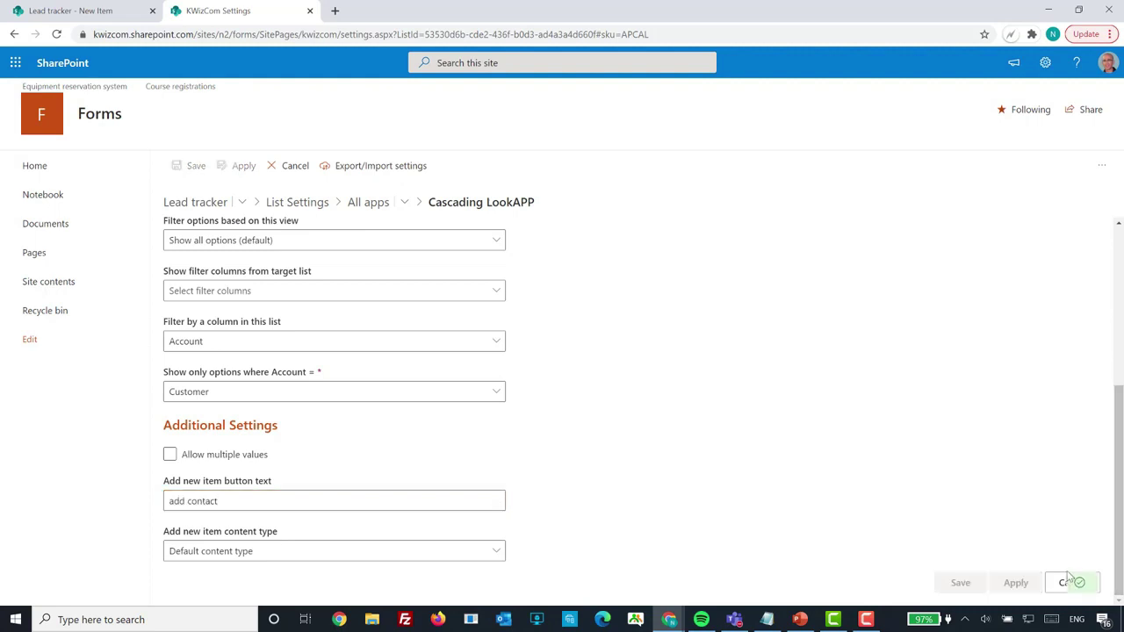
# Reload the new lead form and check the Account contact options while no account is selected
pyautogui.click(127, 11)
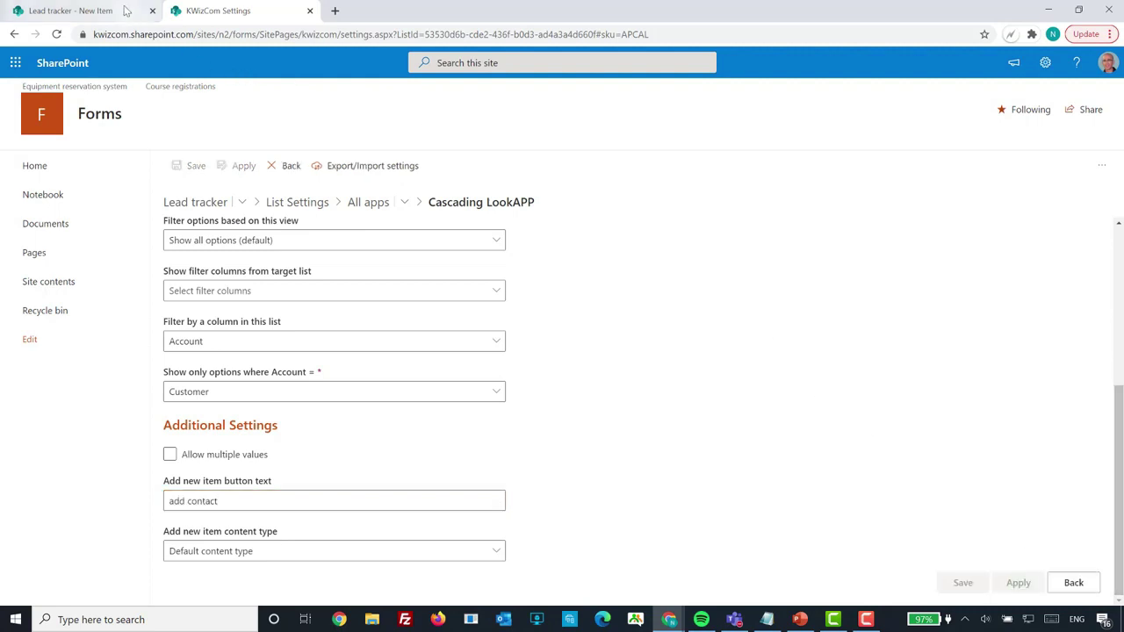
pyautogui.press('F5')
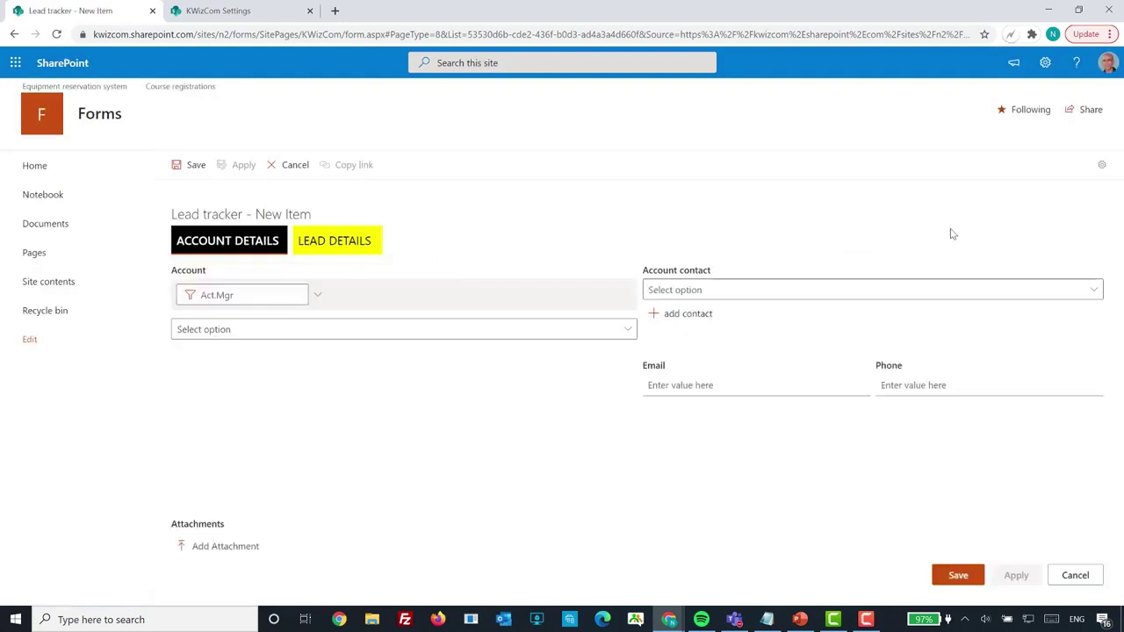
pyautogui.click(1005, 297)
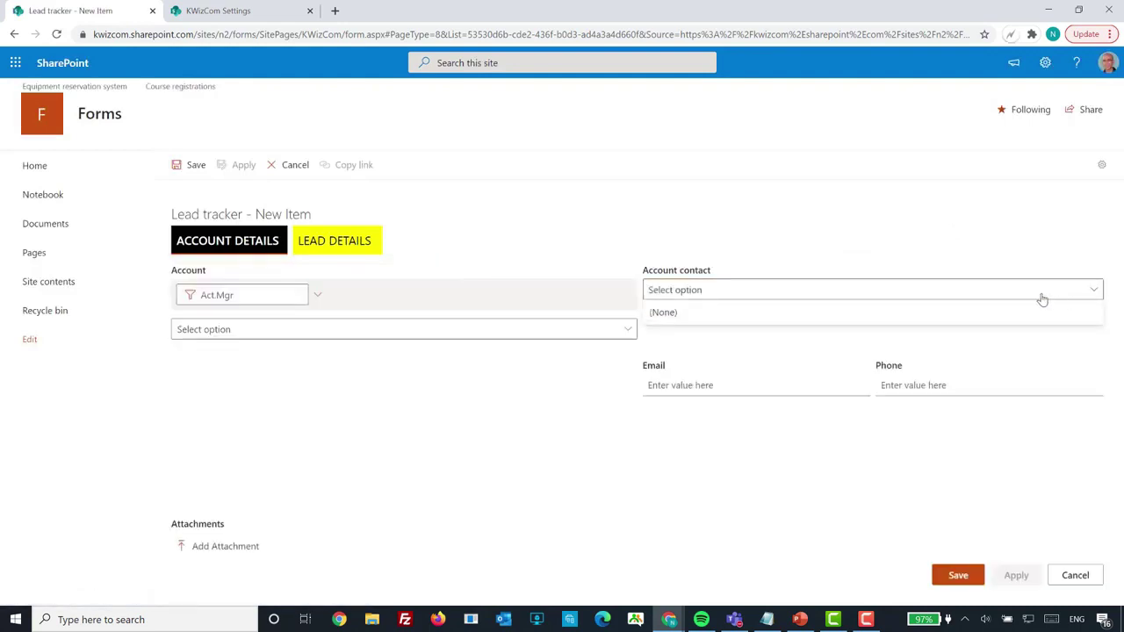
pyautogui.click(928, 243)
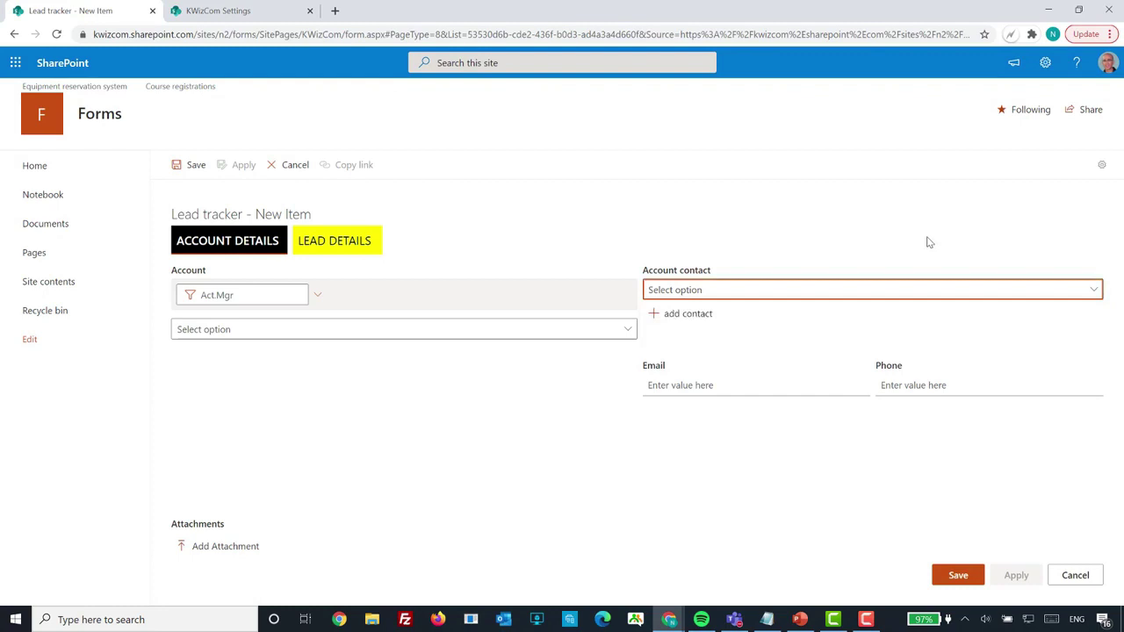
# Select Hextam as the Account and check which options the Account contact lookup offers
pyautogui.click(621, 331)
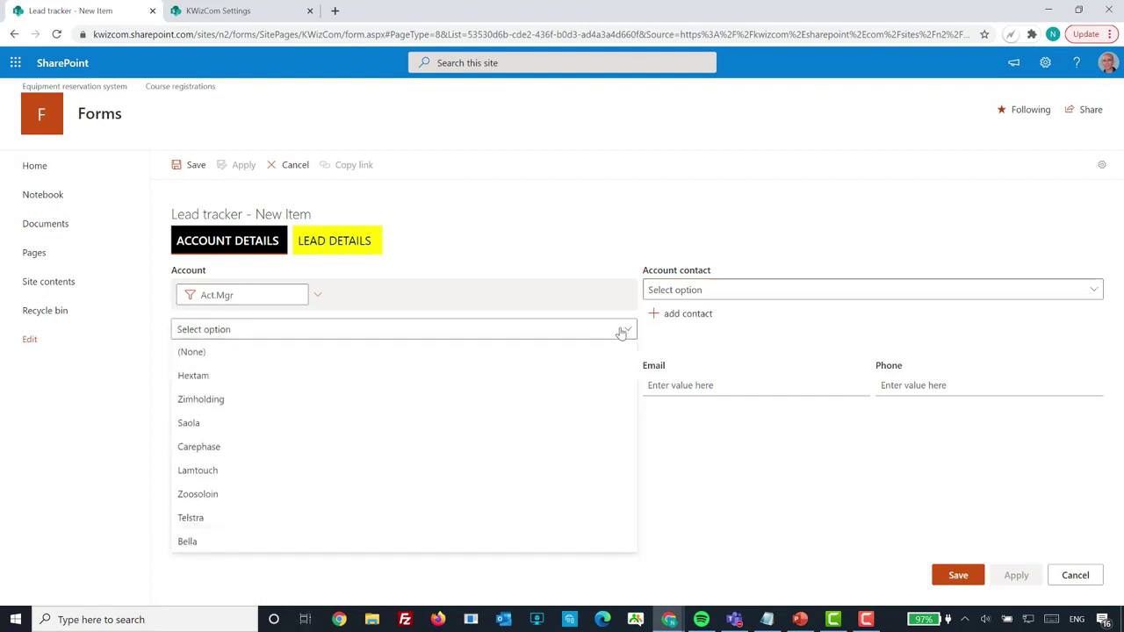
pyautogui.click(439, 376)
pyautogui.click(1078, 297)
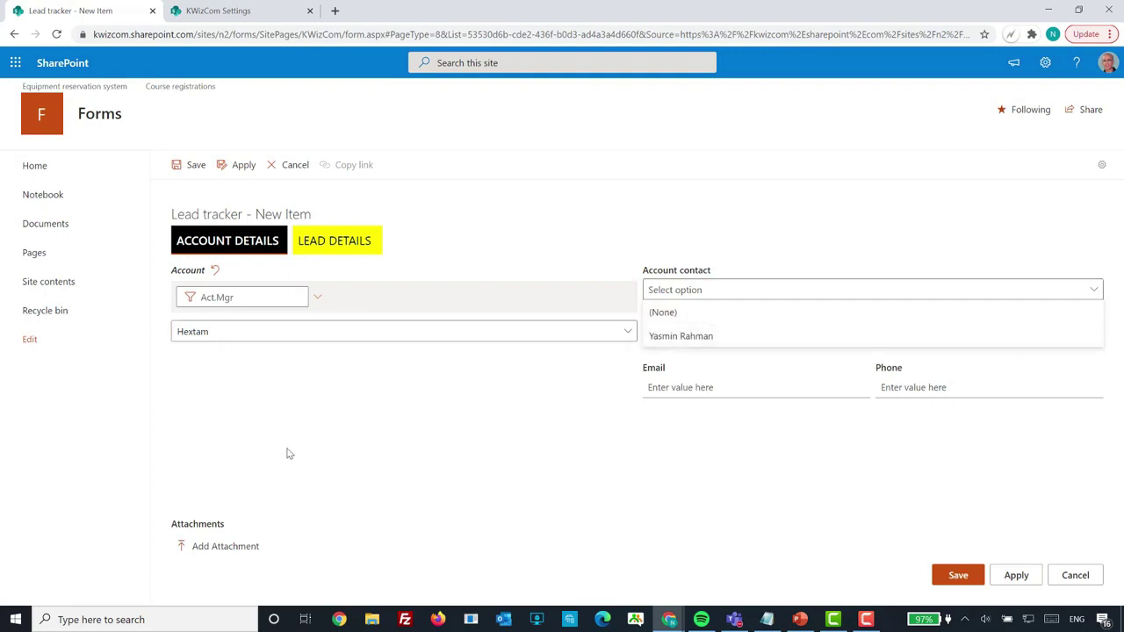
# Change the Account to Lamtouch and choose the second contact offered as its Account contact
pyautogui.click(371, 437)
pyautogui.click(331, 473)
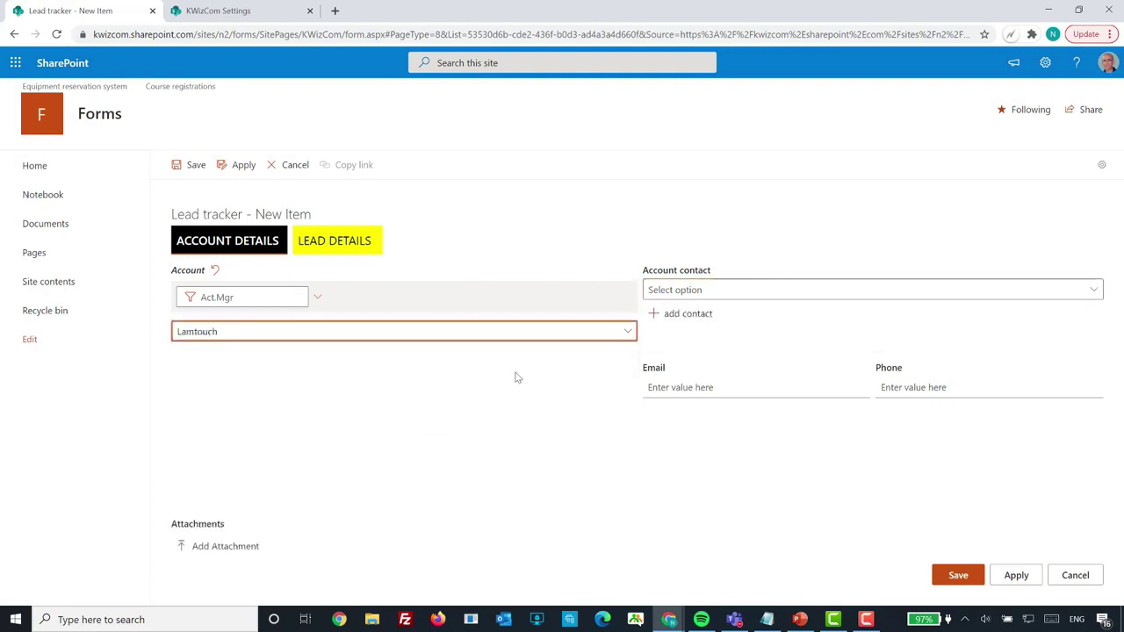
pyautogui.click(1022, 291)
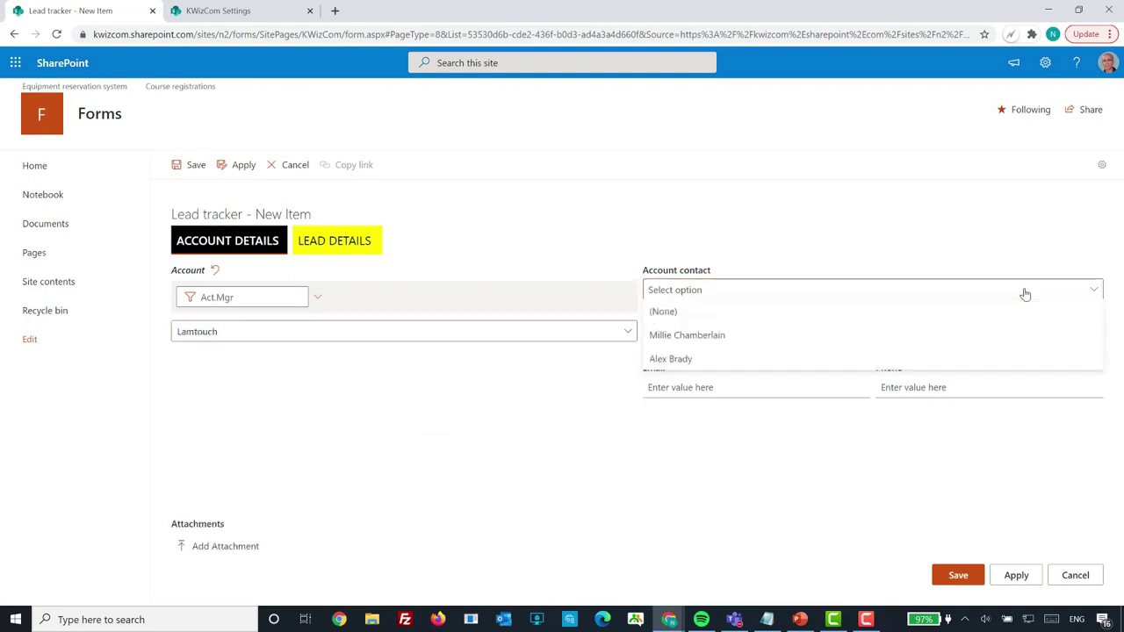
pyautogui.click(717, 361)
pyautogui.click(767, 242)
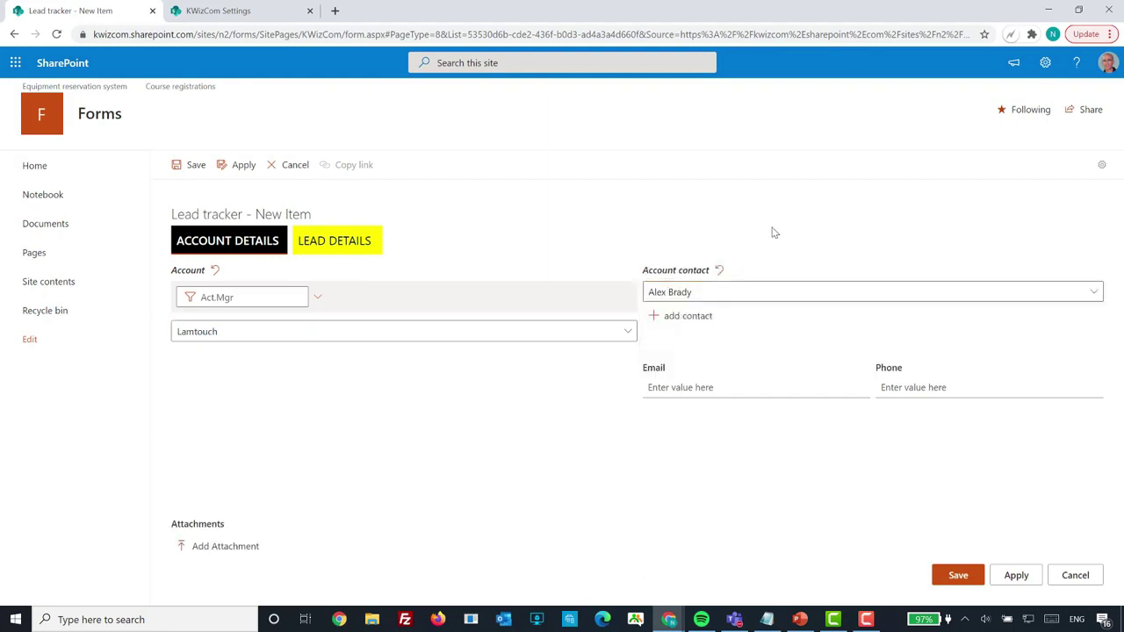
# Open the new customer contact form from the Account contact field and close it without saving
pyautogui.click(679, 323)
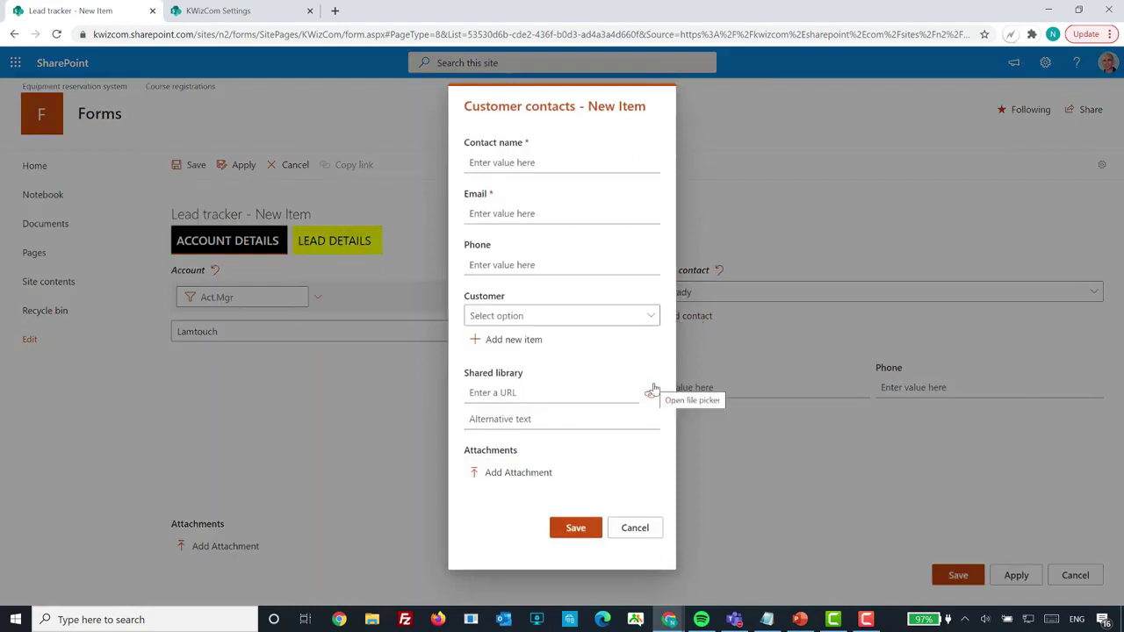
pyautogui.click(638, 532)
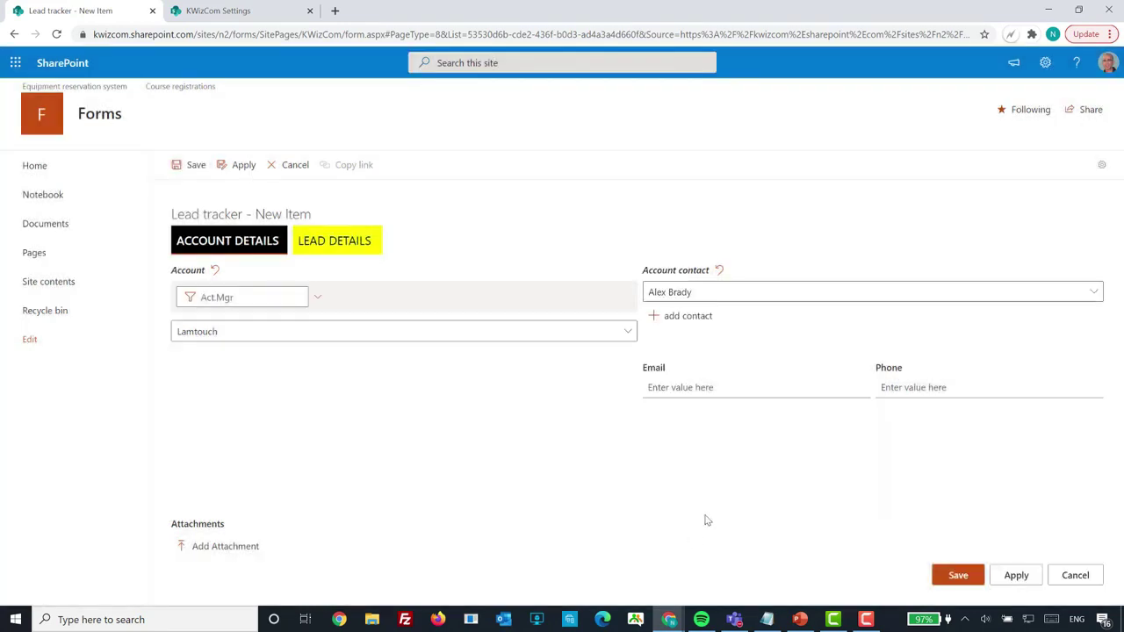
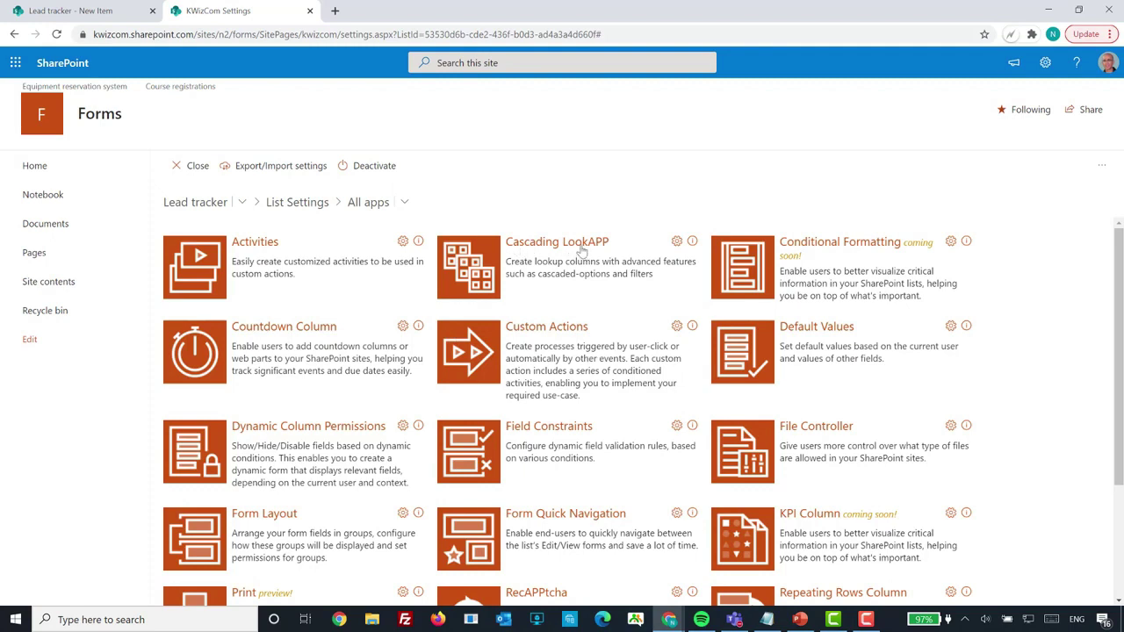
# Open the Cascading LookAPP settings, select the Account column and review its lookup and filter settings
pyautogui.click(548, 244)
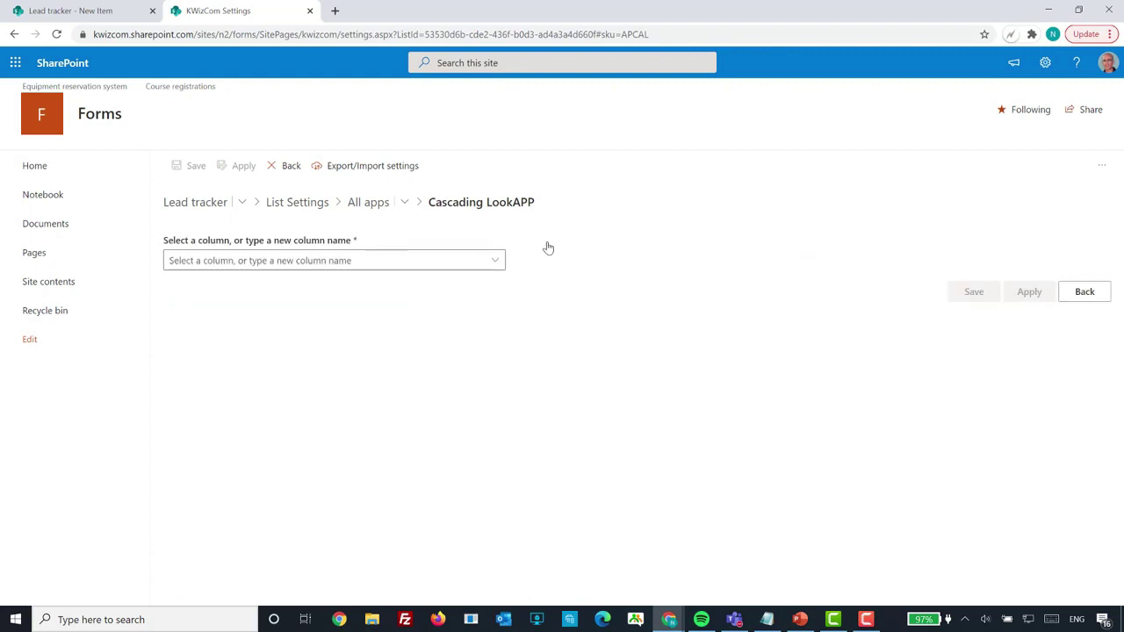
pyautogui.click(502, 262)
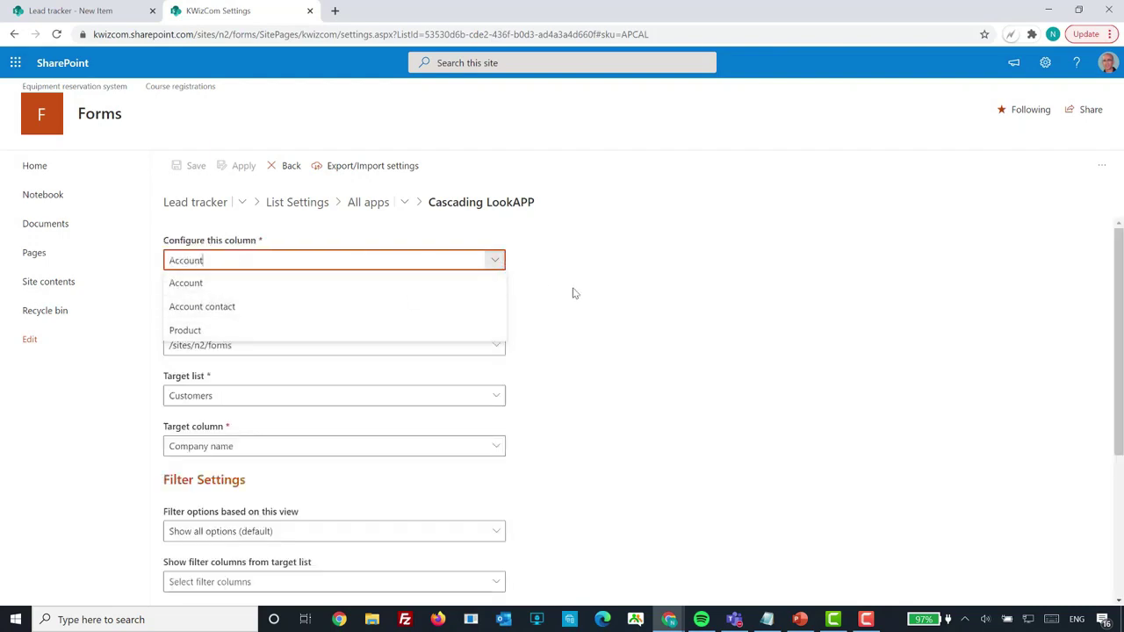
pyautogui.click(285, 282)
pyautogui.click(728, 331)
pyautogui.scroll(-1, 724, 325)
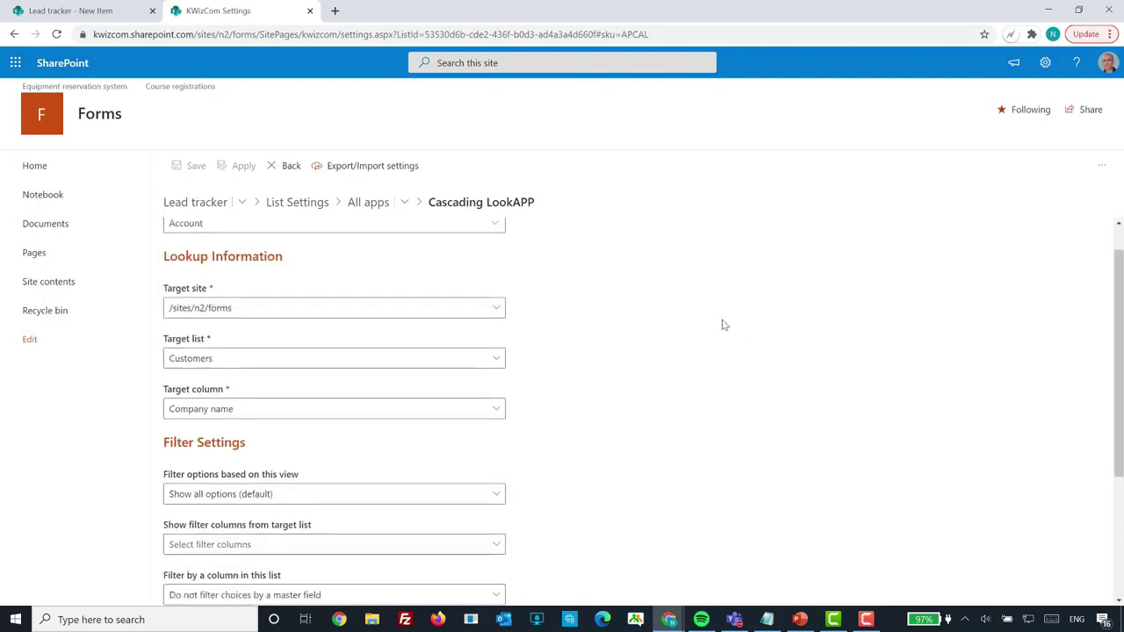
pyautogui.scroll(1, 703, 333)
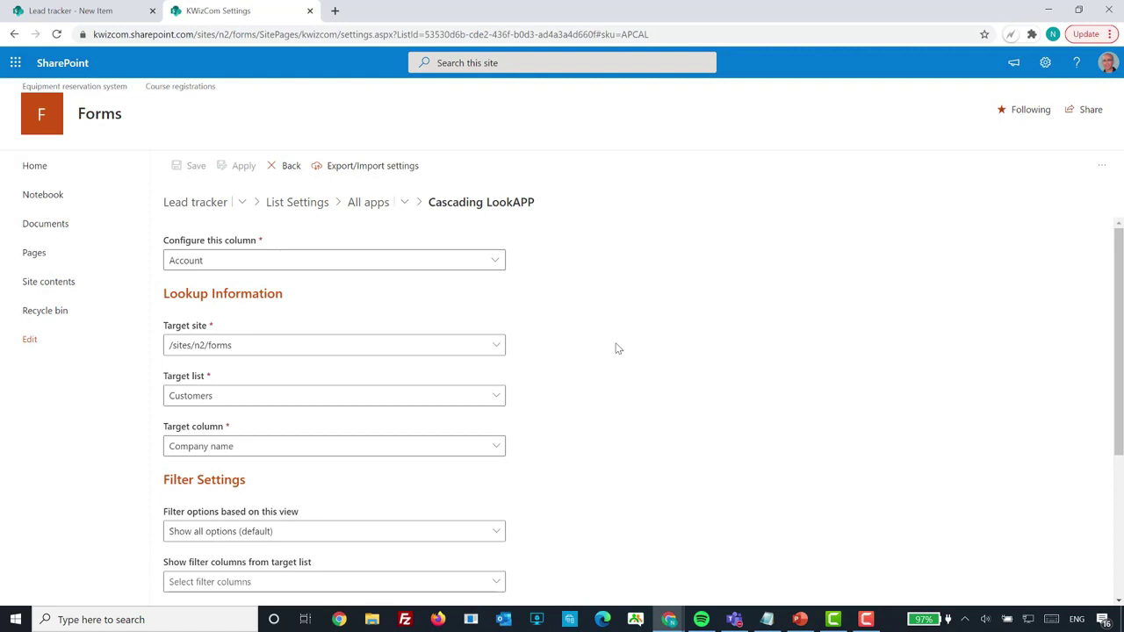
pyautogui.scroll(-1, 617, 368)
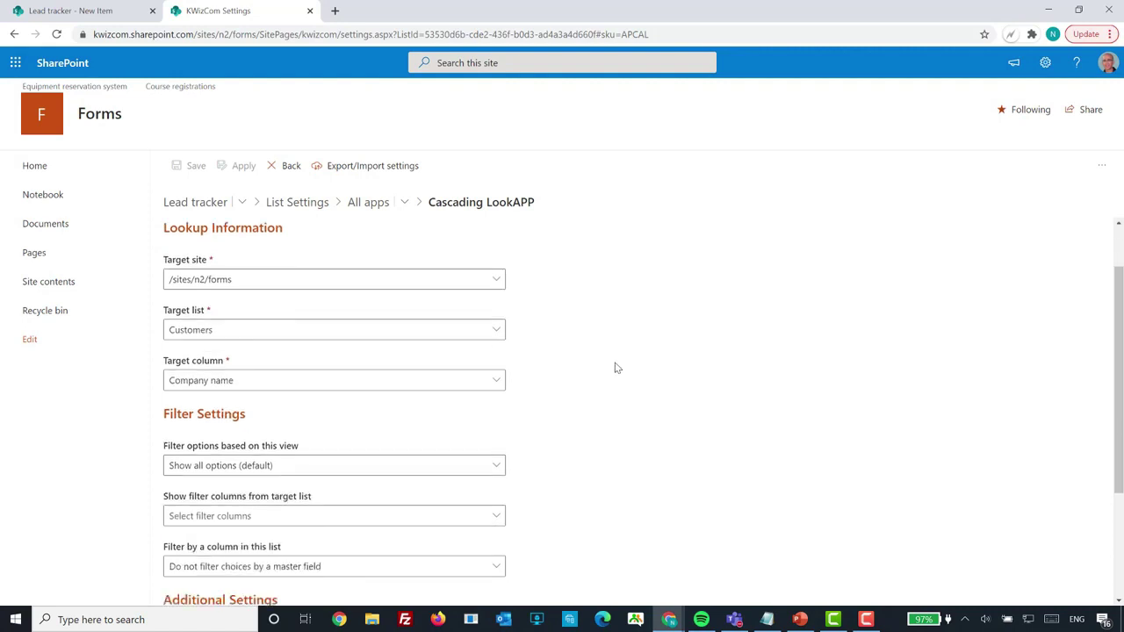
pyautogui.scroll(-2, 617, 368)
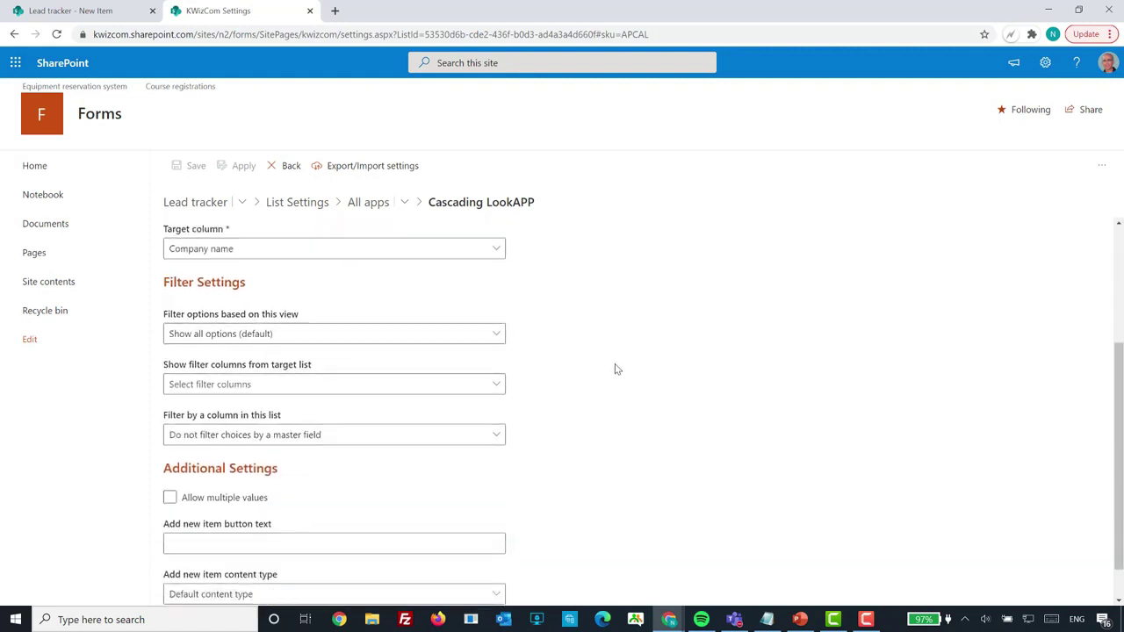
pyautogui.scroll(-1, 615, 370)
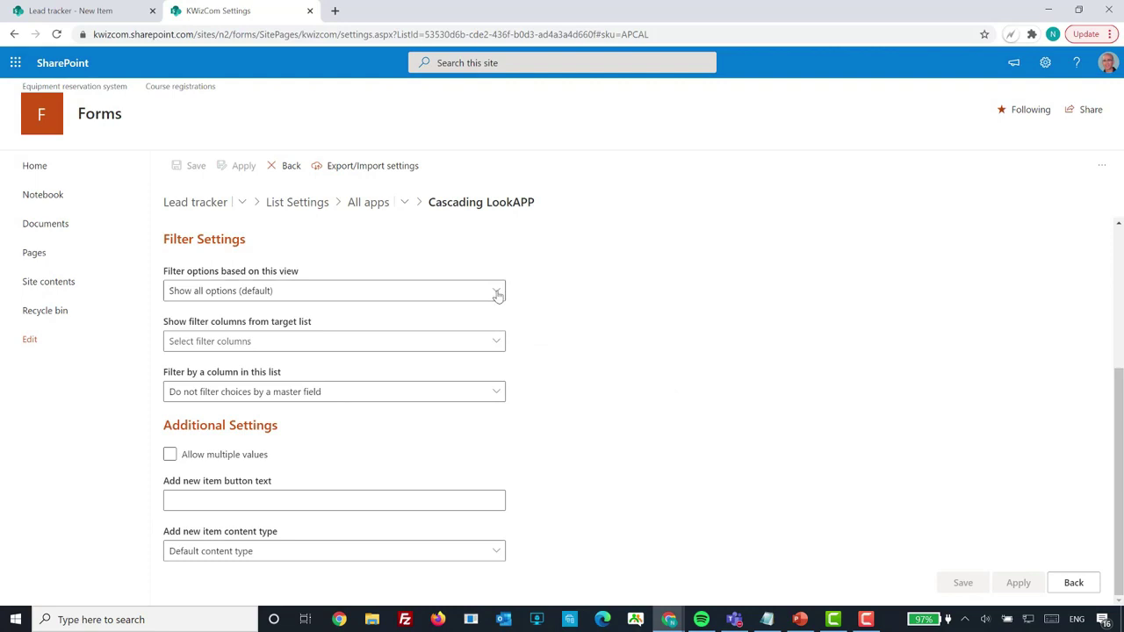
# In the new lead form's account details, look through the full list of options in the Account lookup
pyautogui.click(88, 12)
pyautogui.click(211, 262)
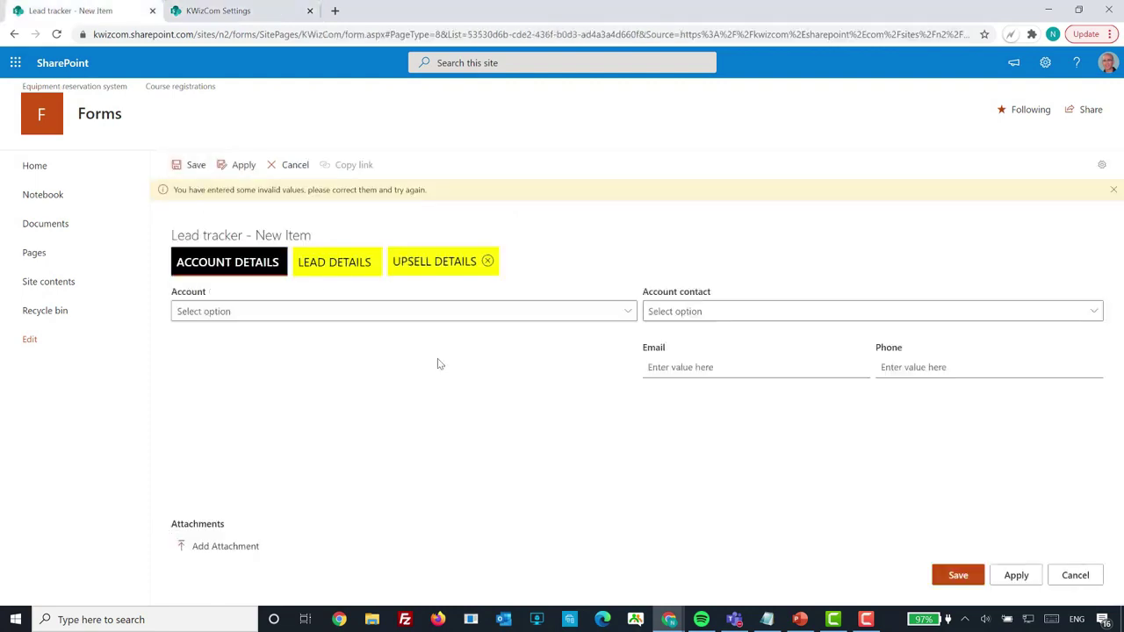
pyautogui.click(628, 318)
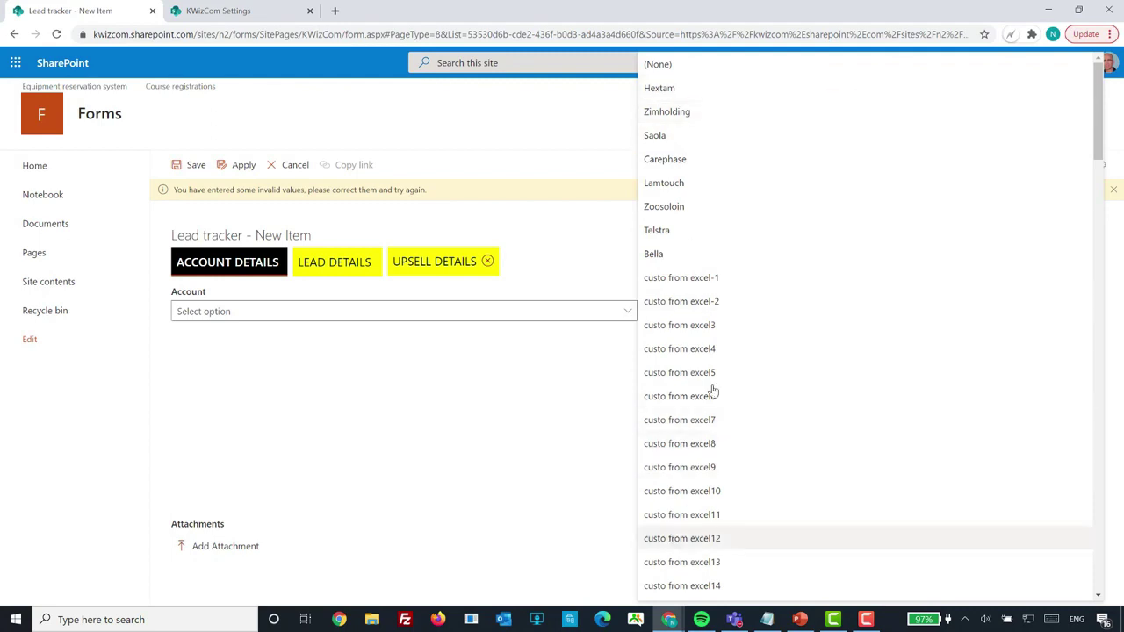
pyautogui.scroll(-20, 714, 364)
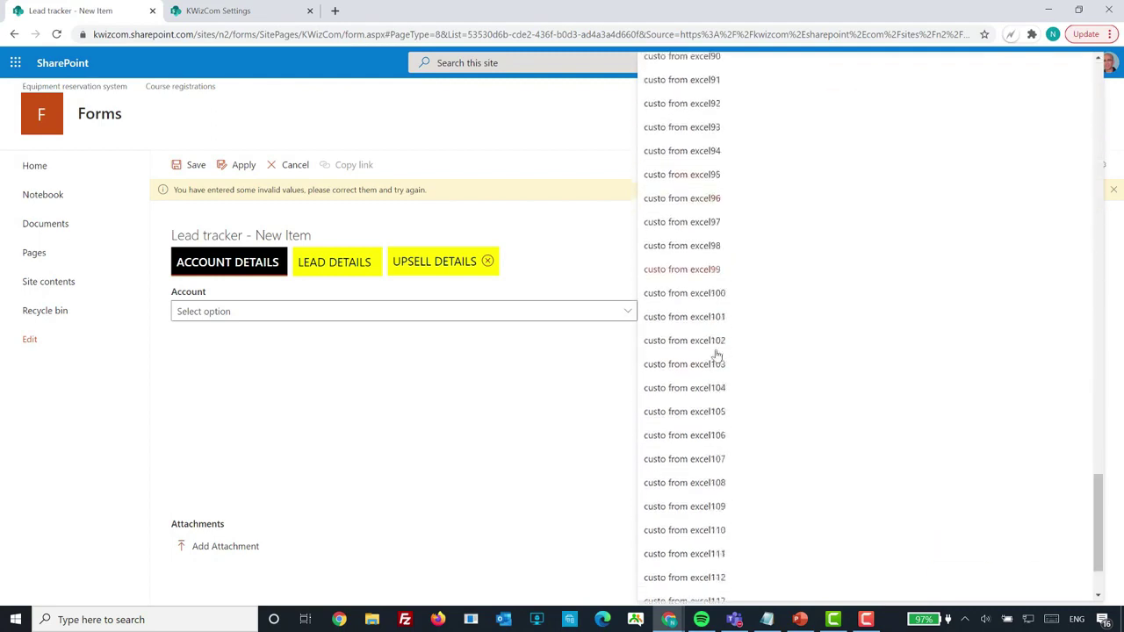
pyautogui.scroll(20, 716, 355)
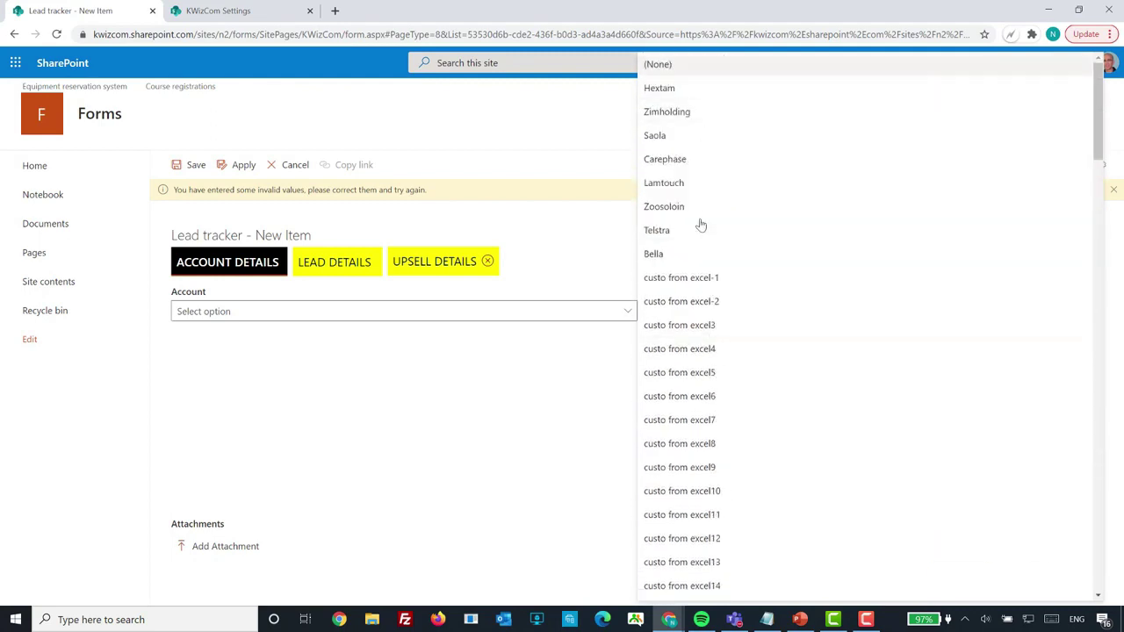
# Filter the Account lookup's options by the Active accounts view and apply the Cascading LookAPP settings
pyautogui.click(226, 12)
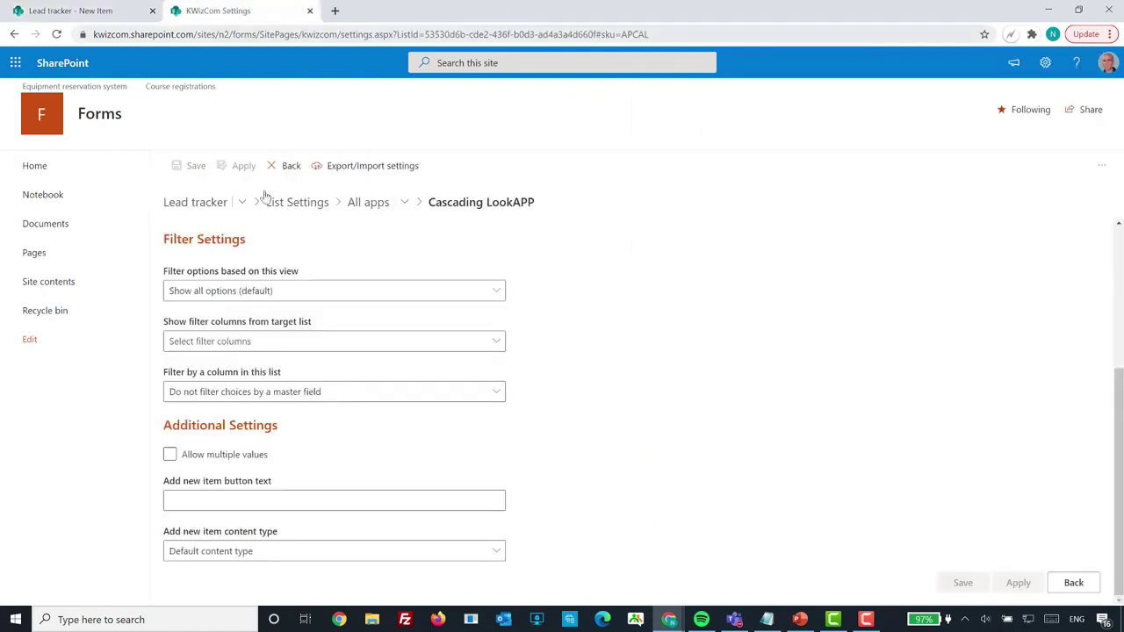
pyautogui.click(413, 295)
pyautogui.click(220, 339)
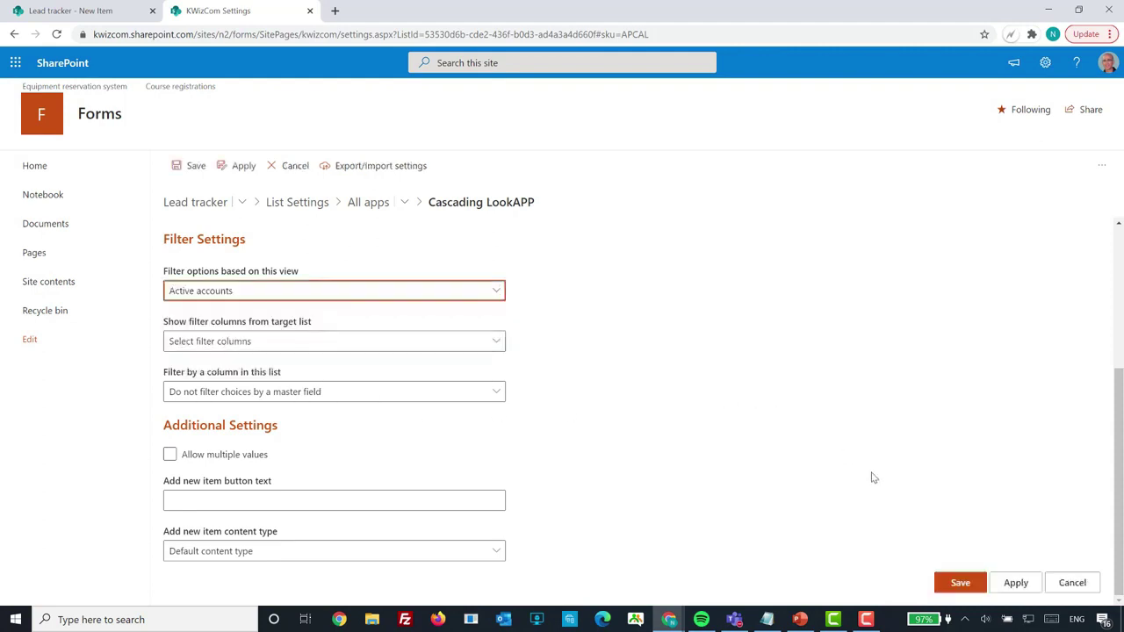
pyautogui.click(1011, 583)
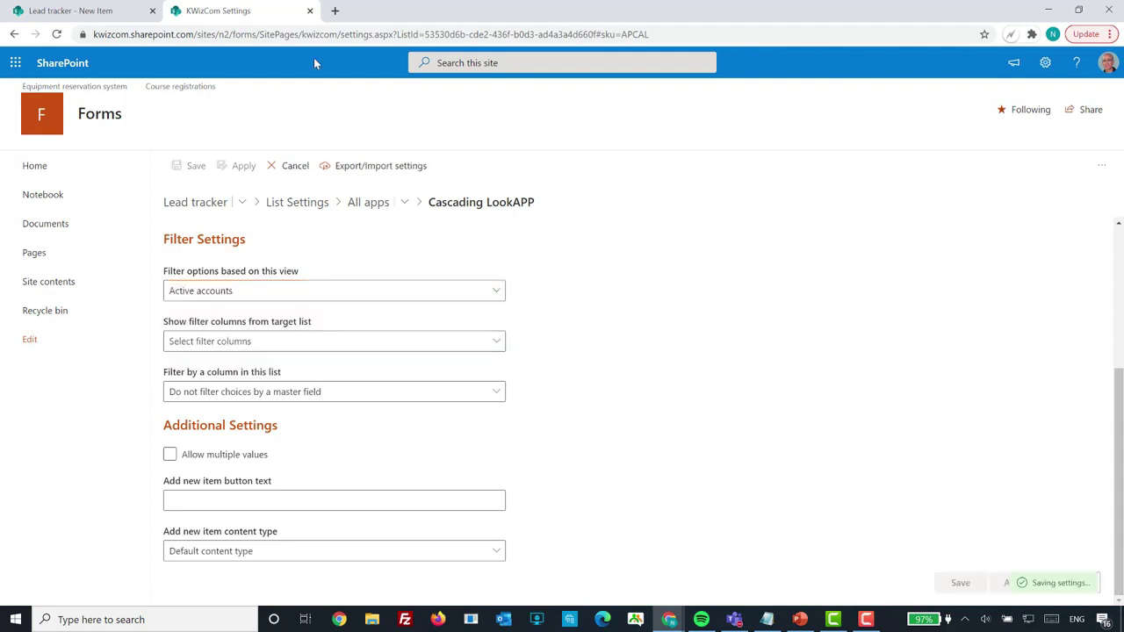
# Reload the new lead form and check the Account lookup's options before returning to the Cascading LookAPP settings
pyautogui.click(108, 15)
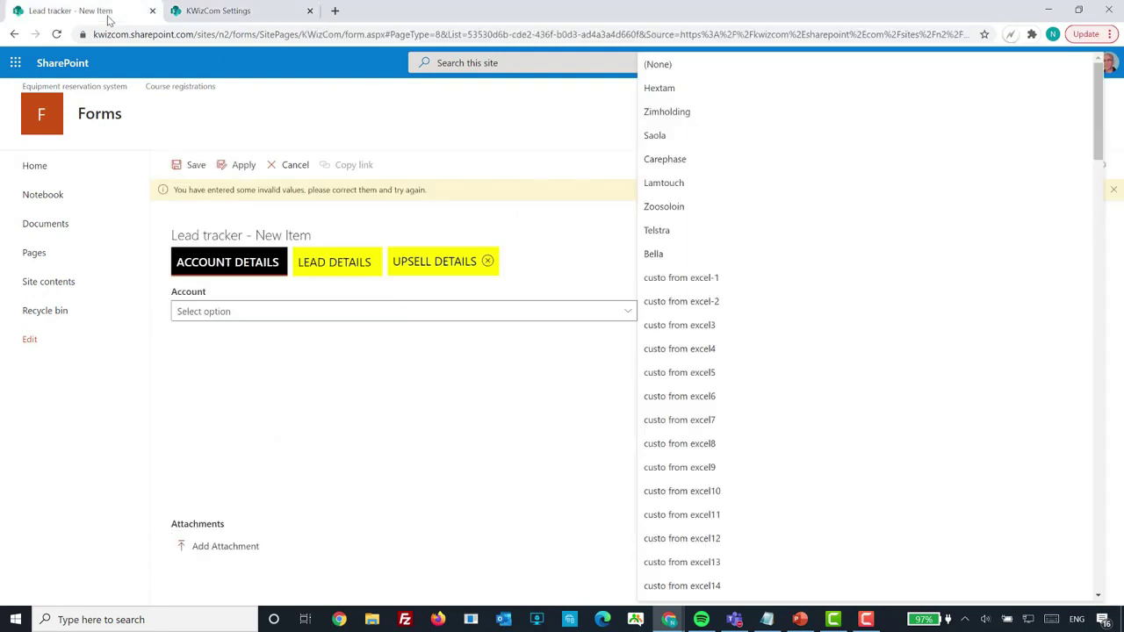
pyautogui.click(304, 394)
pyautogui.press('F5')
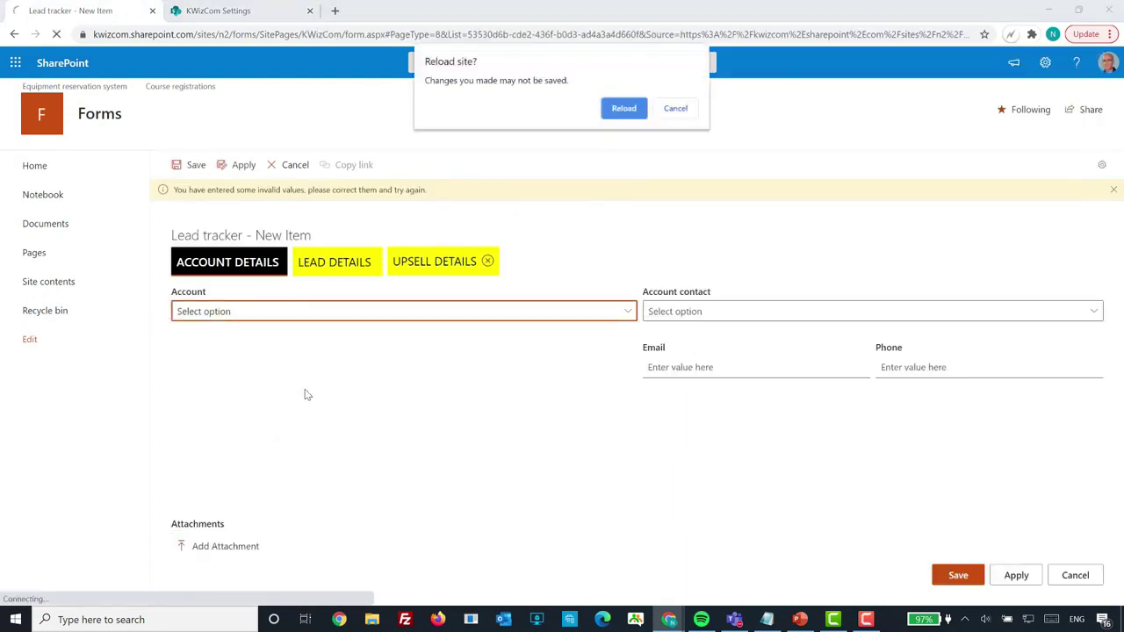
pyautogui.click(623, 108)
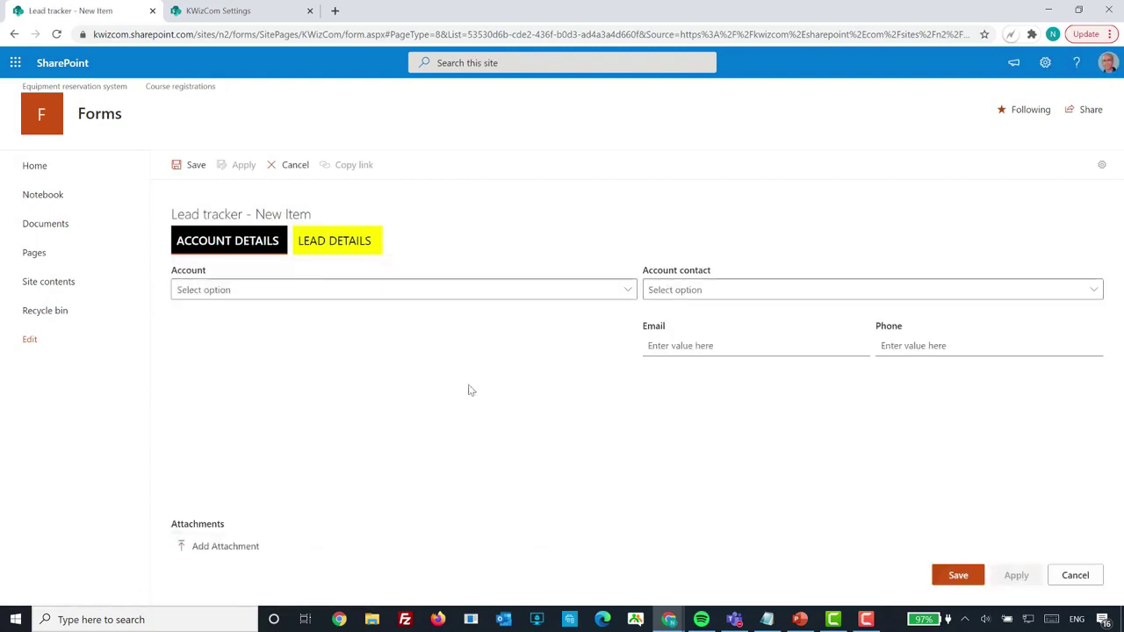
pyautogui.click(629, 290)
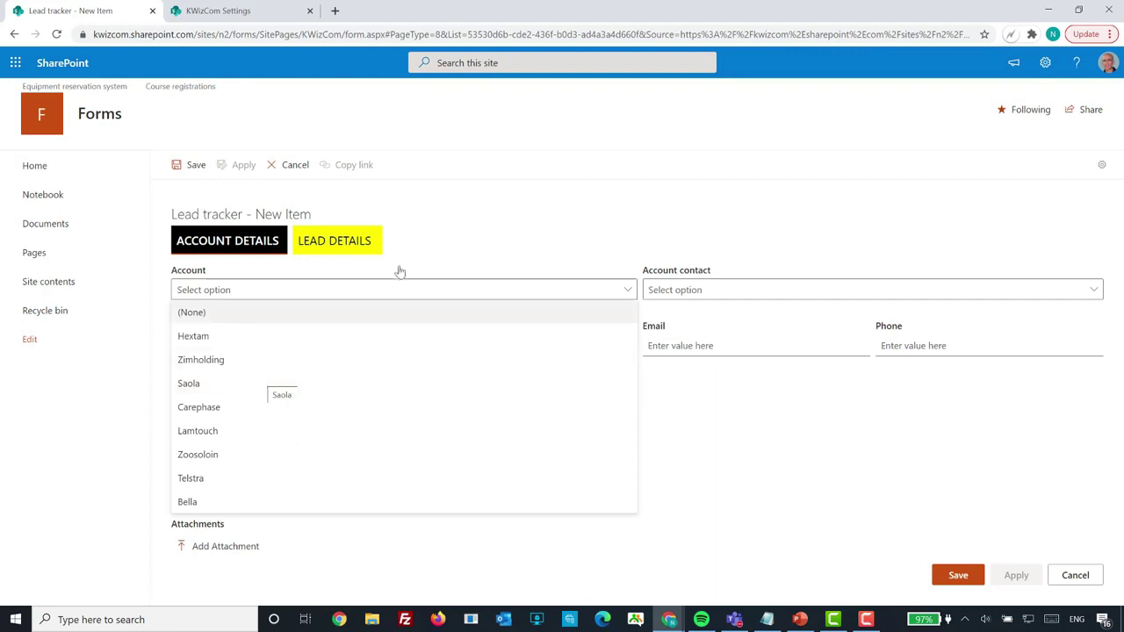
pyautogui.click(427, 246)
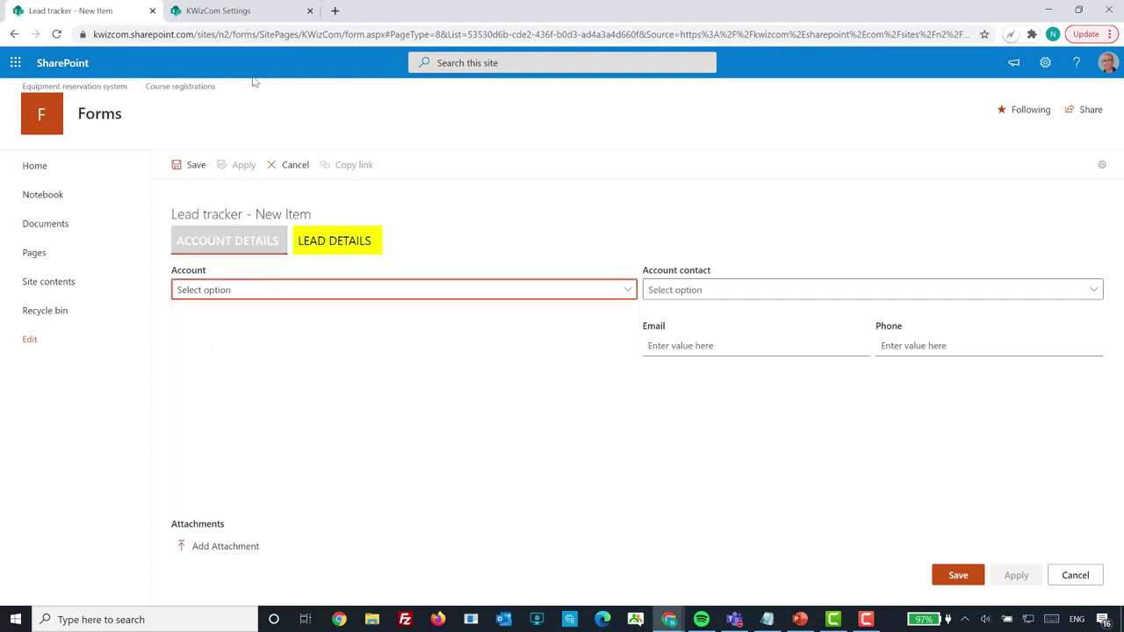
pyautogui.click(232, 298)
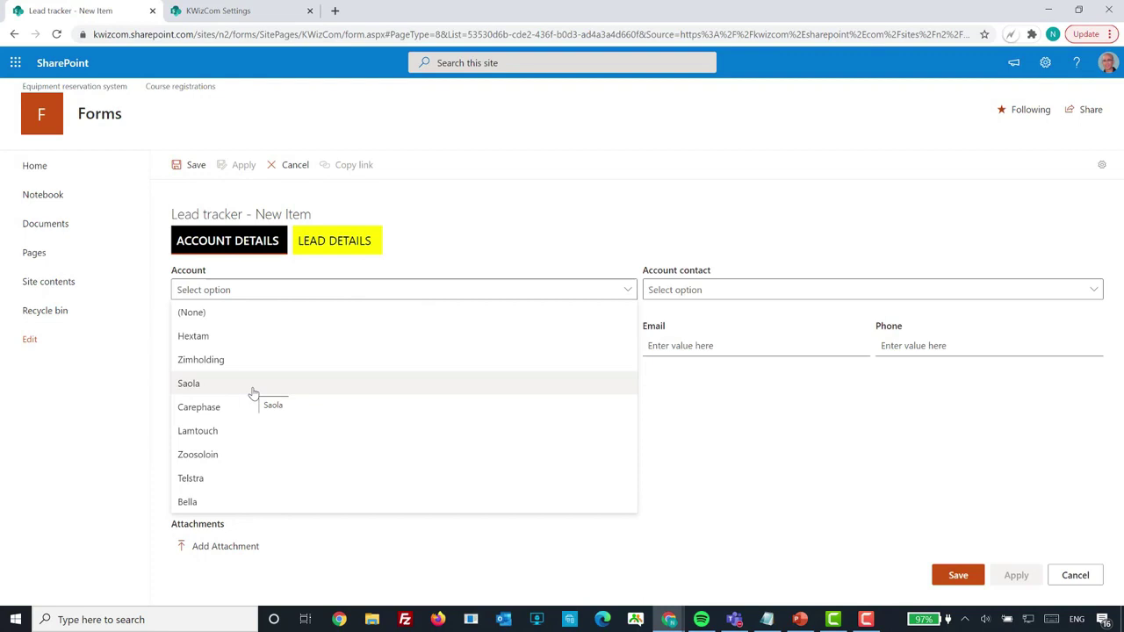
pyautogui.click(226, 12)
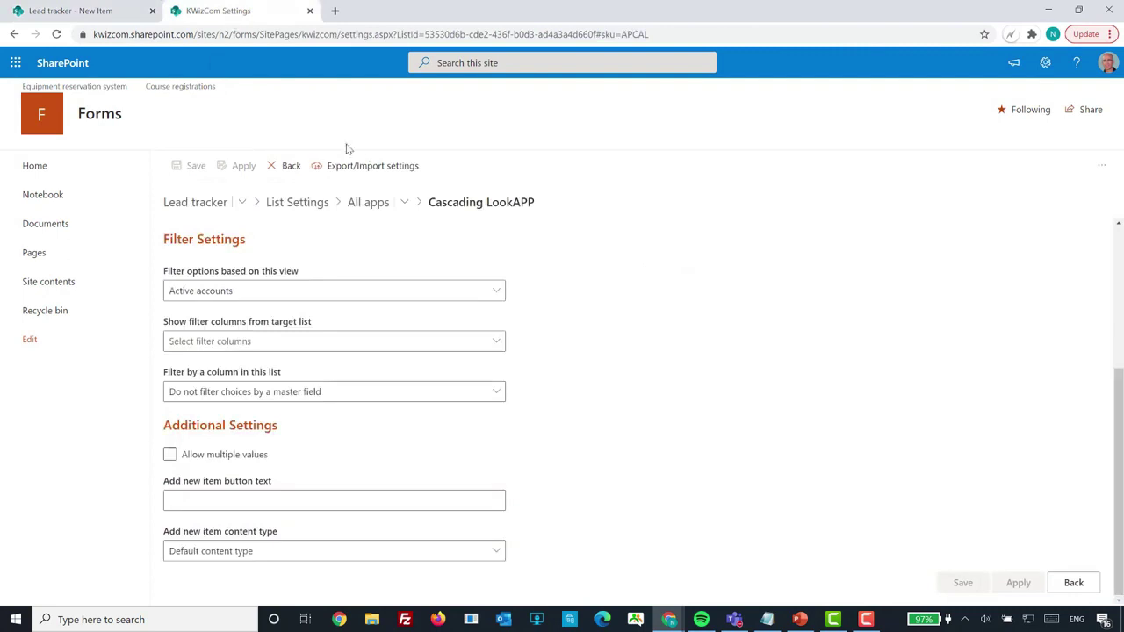
# Show Act.Mgr as the filter column from the target list for the Account lookup and apply the settings
pyautogui.moveTo(163, 321); pyautogui.dragTo(327, 323)
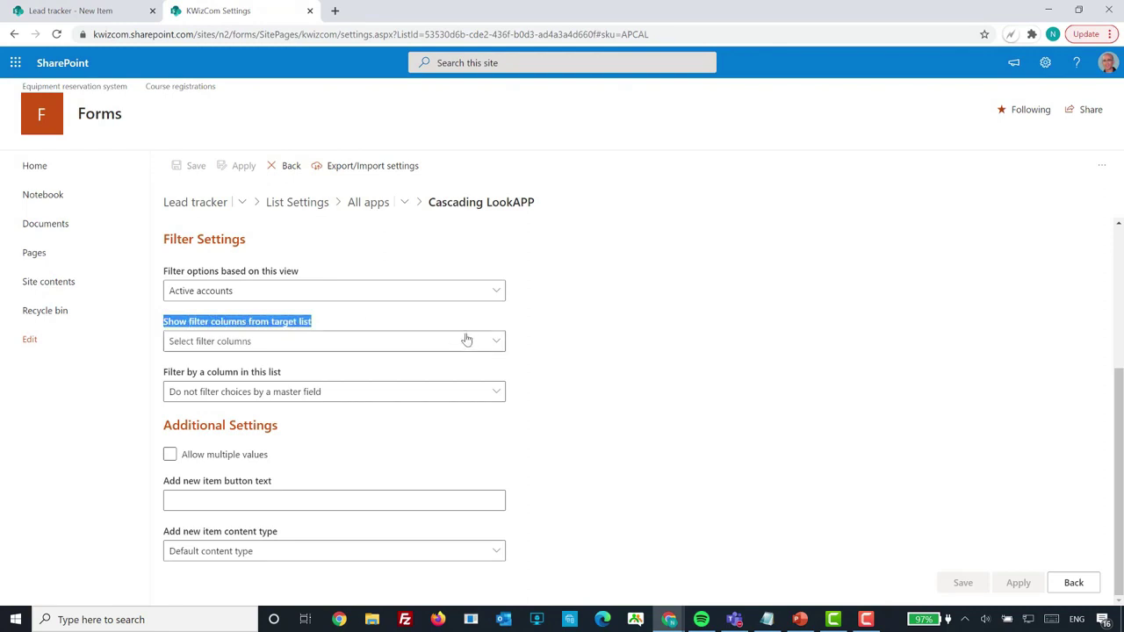
pyautogui.click(497, 344)
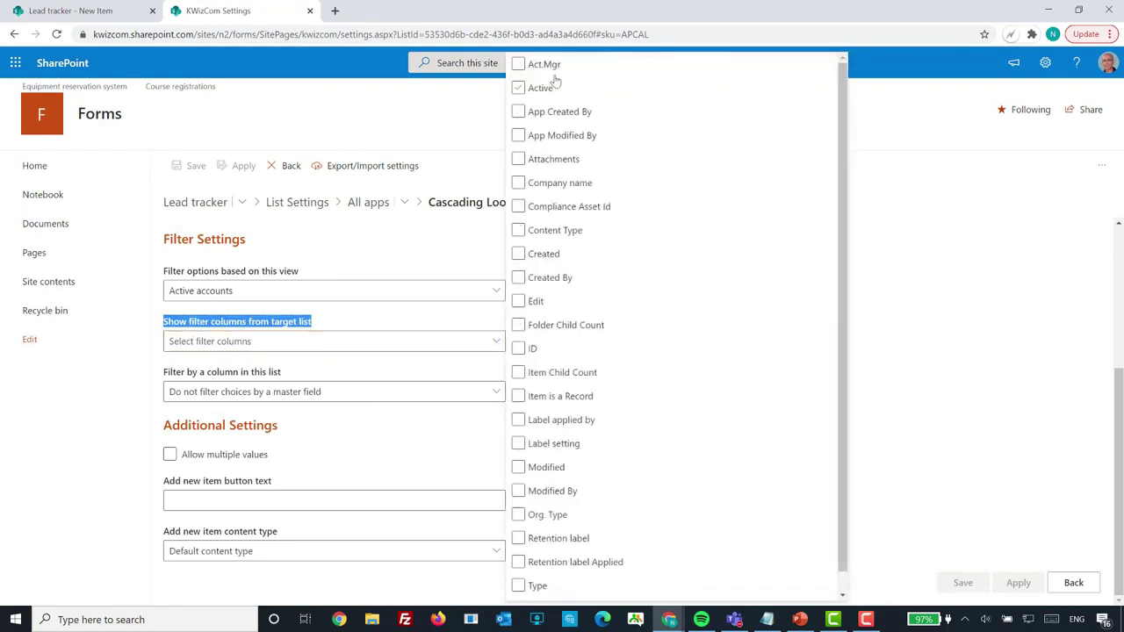
pyautogui.click(520, 66)
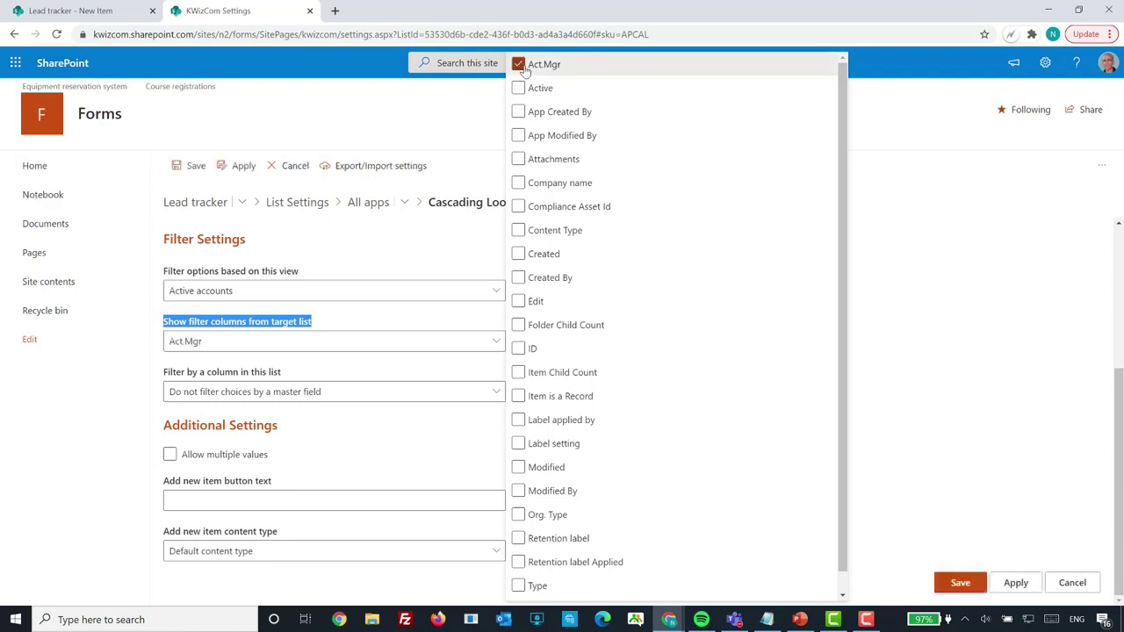
pyautogui.click(915, 246)
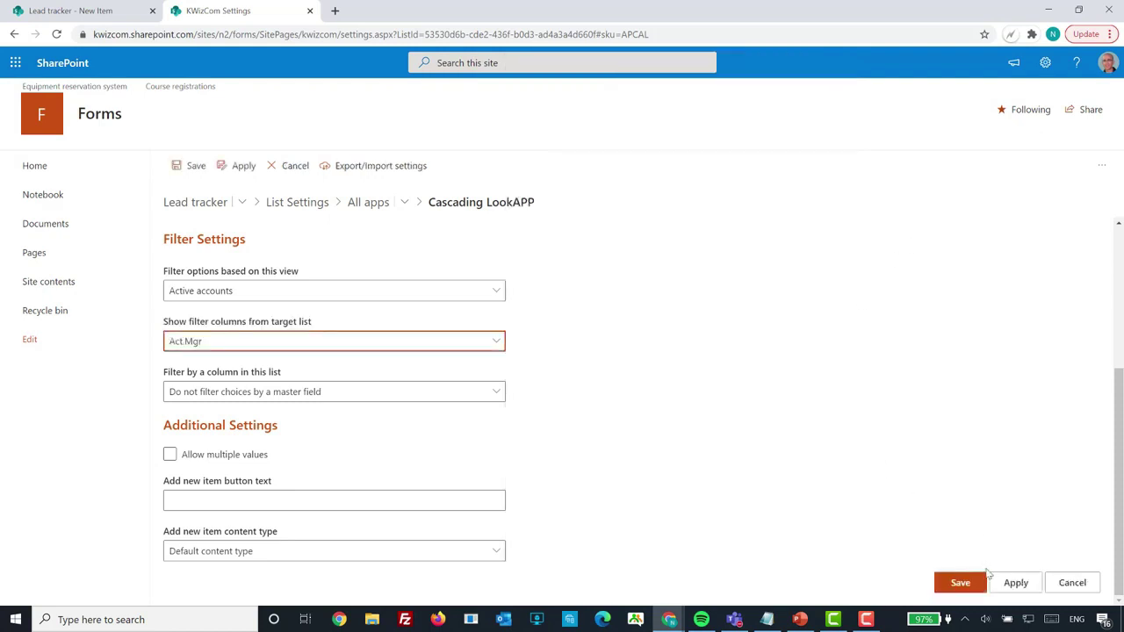
pyautogui.click(1014, 584)
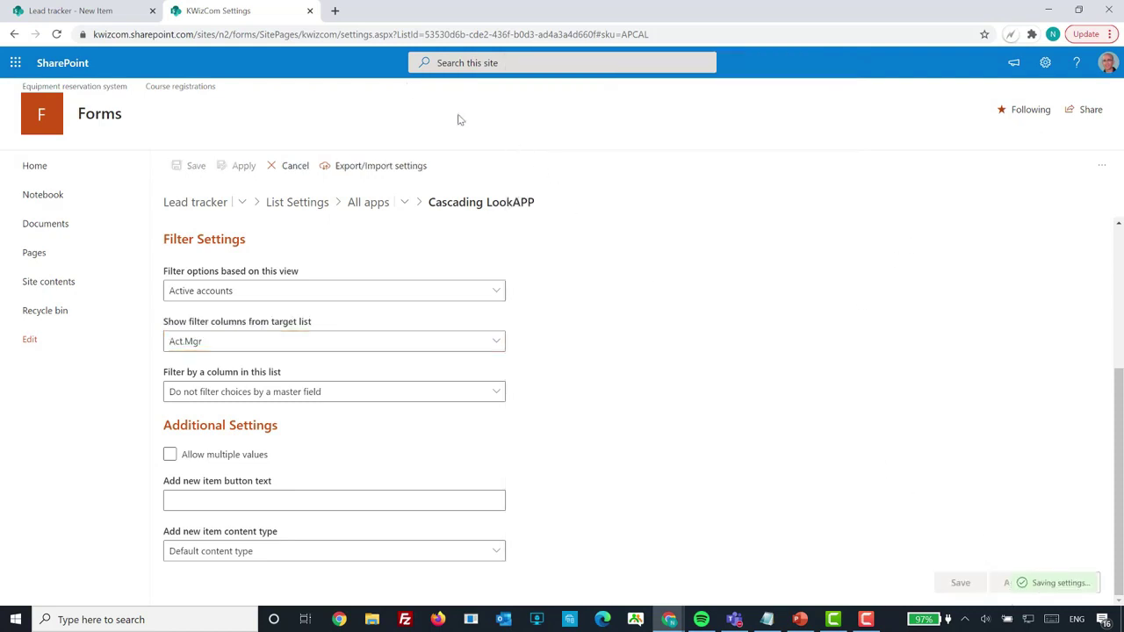
# Reload the new lead form and check the Account lookup with its Act.Mgr filter
pyautogui.click(111, 13)
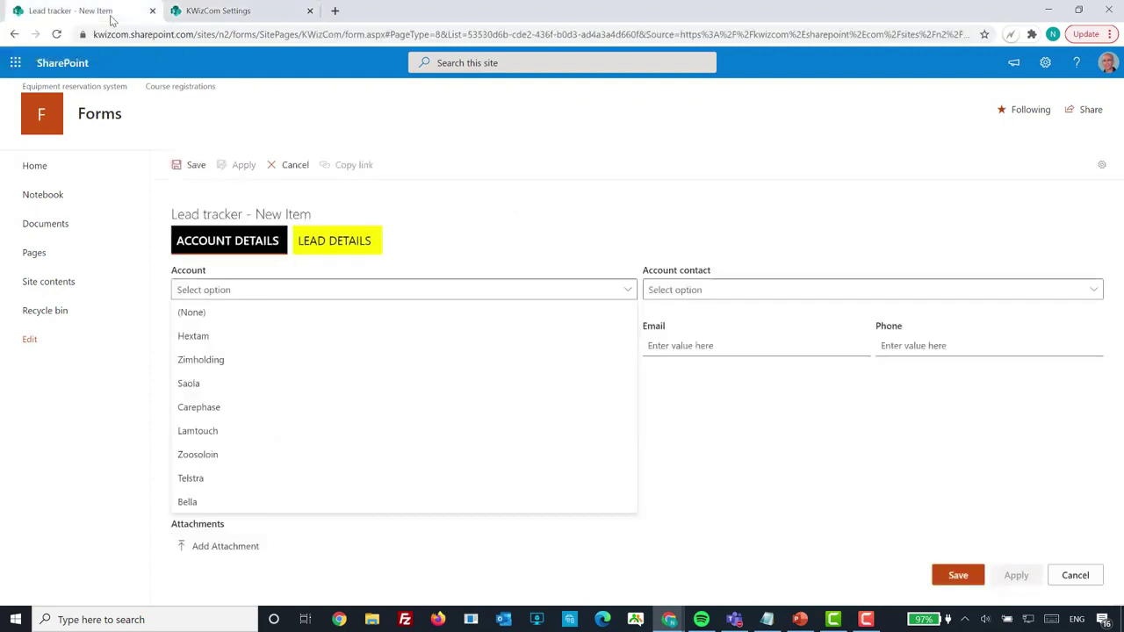
pyautogui.press('F5')
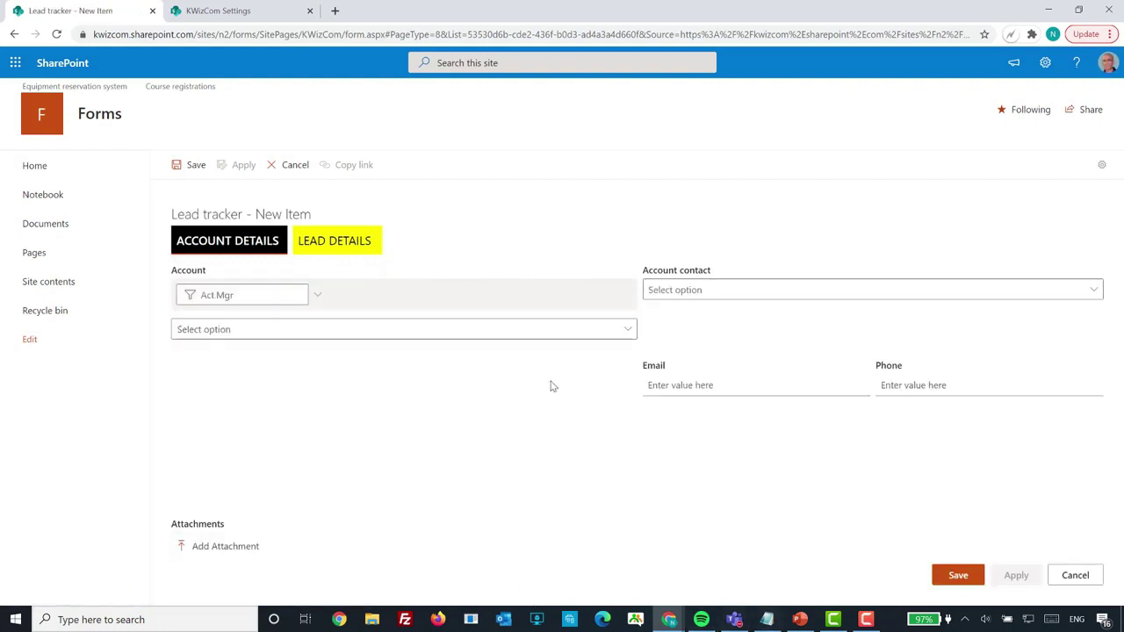
pyautogui.click(267, 334)
pyautogui.click(268, 338)
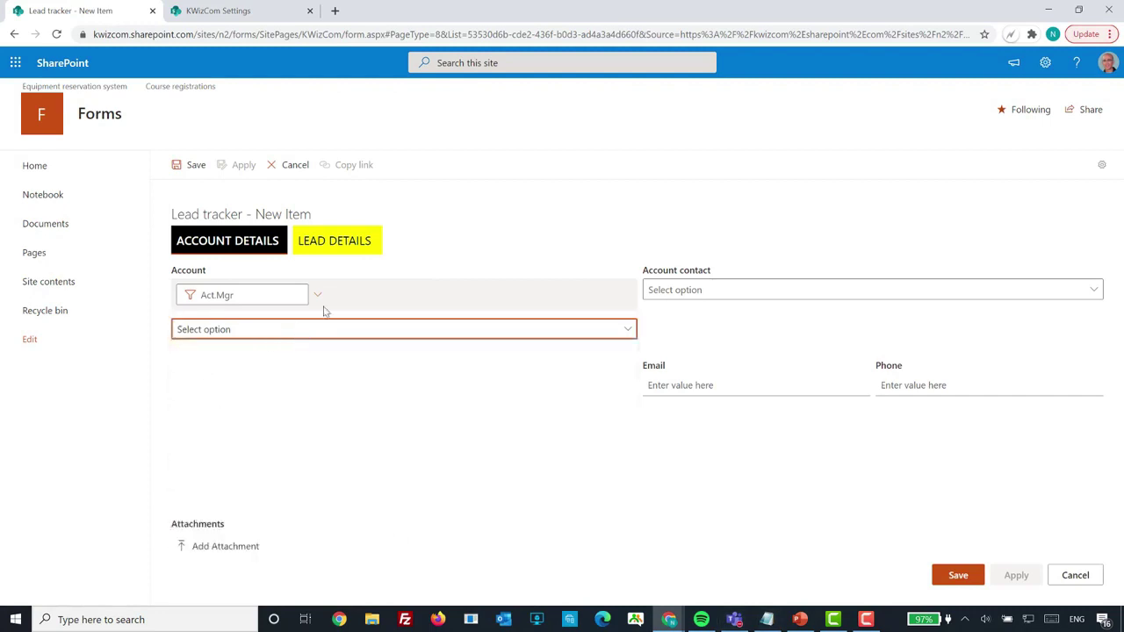
# Filter the Account lookup by one account manager, check its options, and switch the filter to another account manager
pyautogui.click(319, 301)
pyautogui.click(258, 325)
pyautogui.click(356, 340)
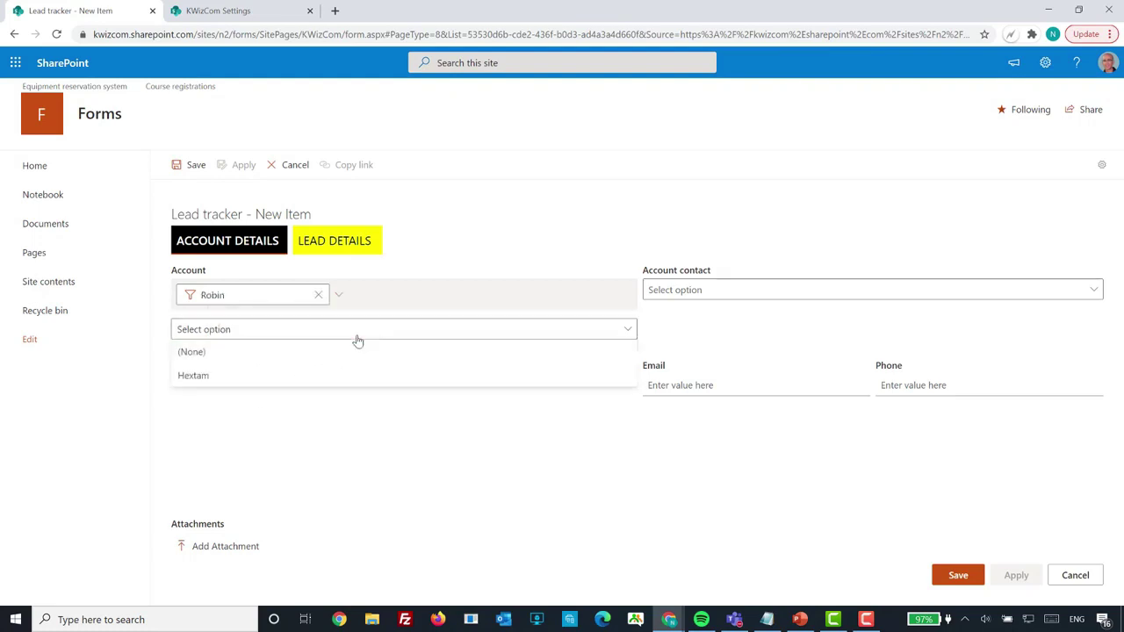
pyautogui.click(358, 341)
pyautogui.click(316, 297)
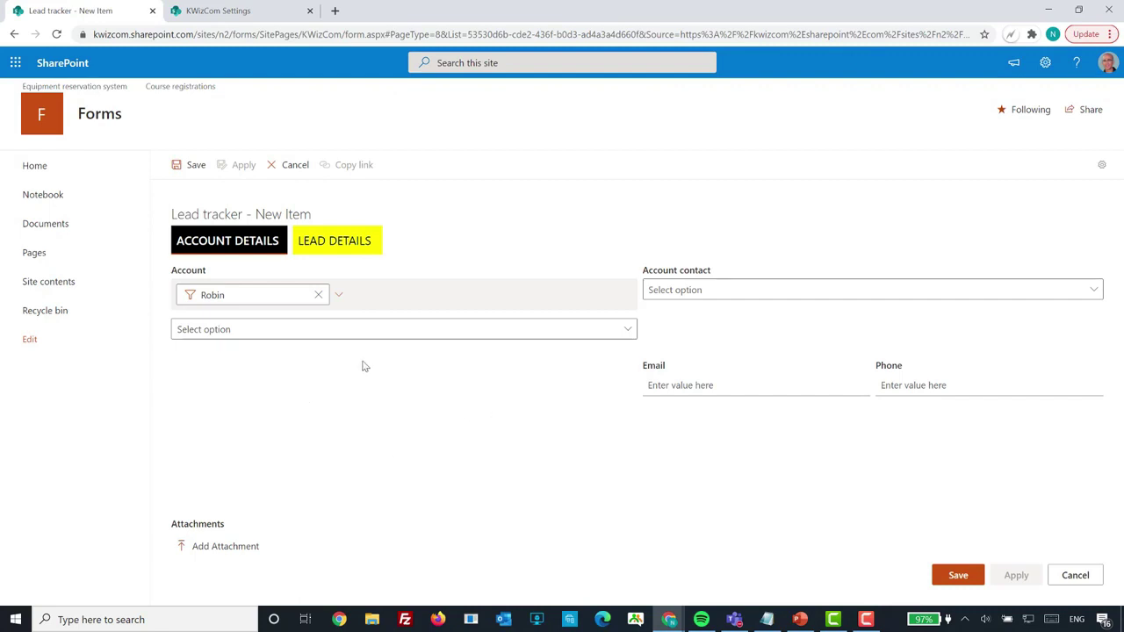
pyautogui.click(338, 297)
pyautogui.click(296, 345)
# Return to the Cascading LookAPP settings and select the Account contact column for configuration
pyautogui.click(208, 15)
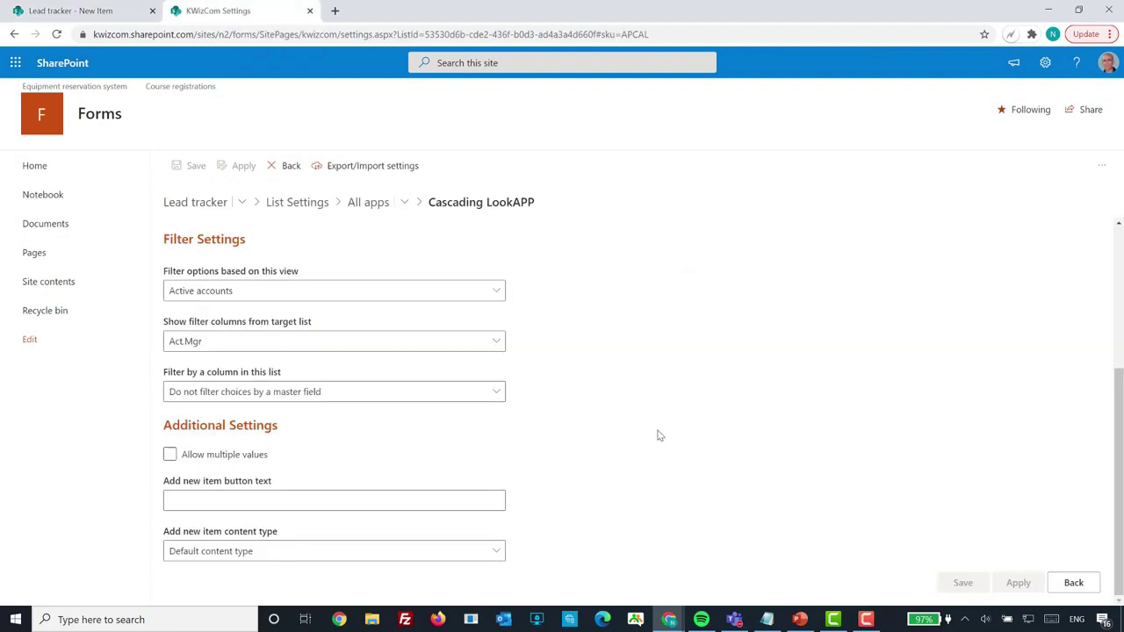
pyautogui.scroll(3, 665, 435)
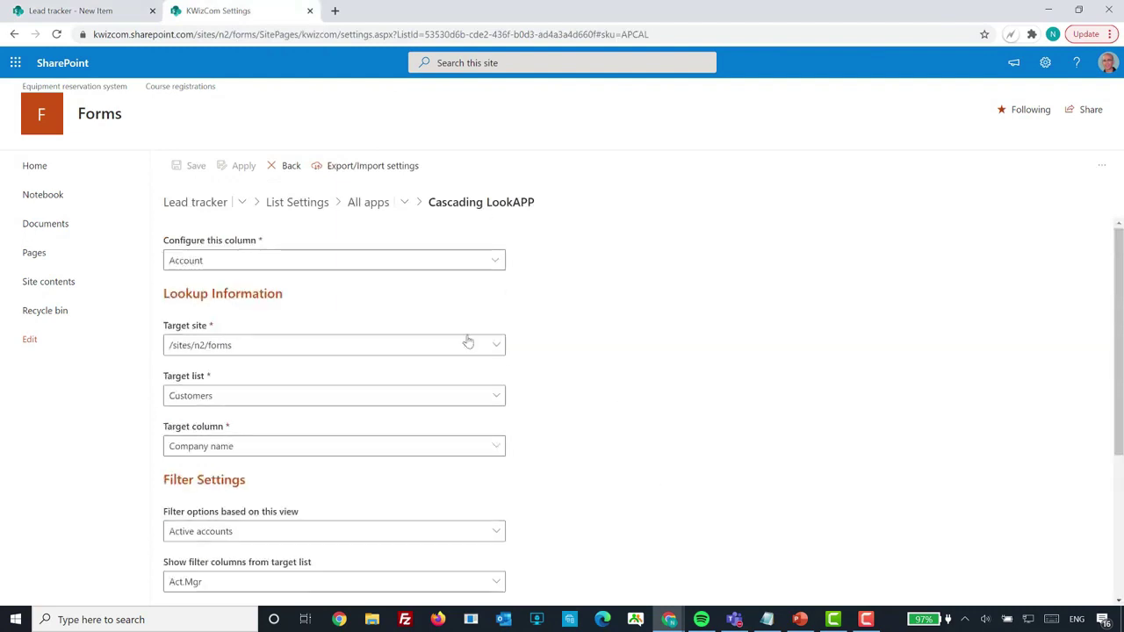
pyautogui.click(439, 263)
pyautogui.click(492, 263)
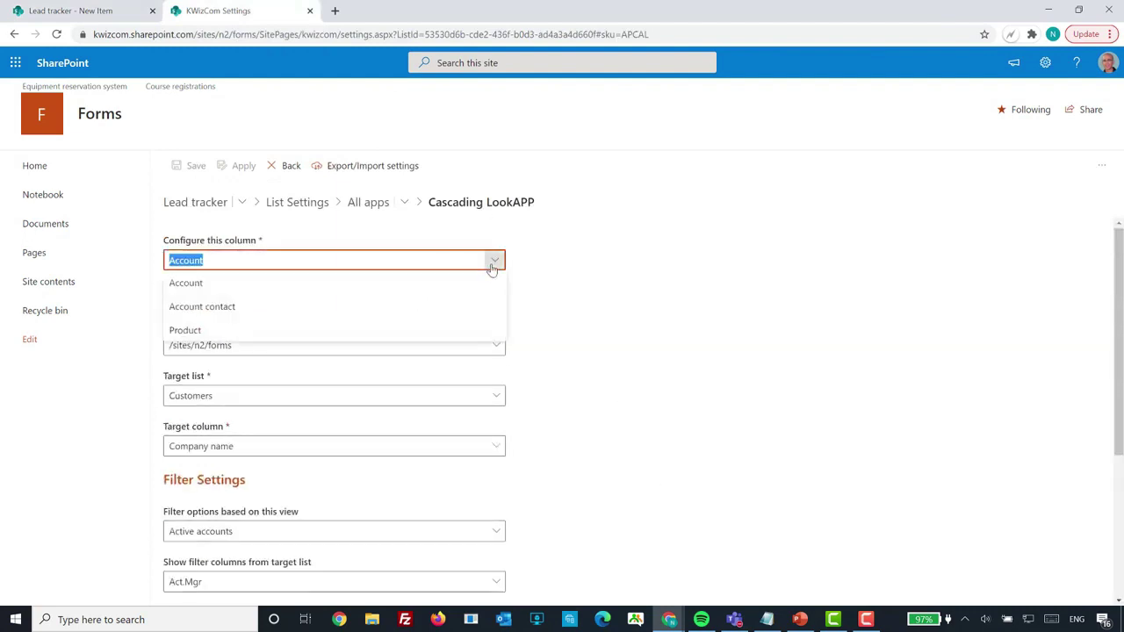
pyautogui.click(469, 303)
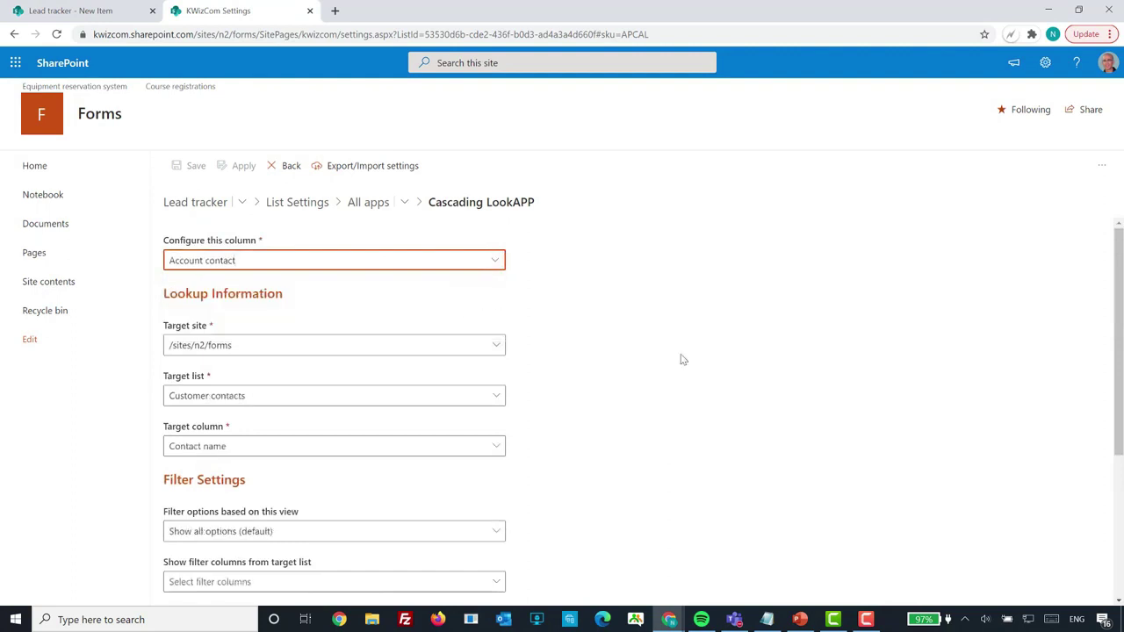
# Review the Account contact column's view filter and the option to filter by a column, comparing with the lookup in the lead form
pyautogui.scroll(-2, 683, 360)
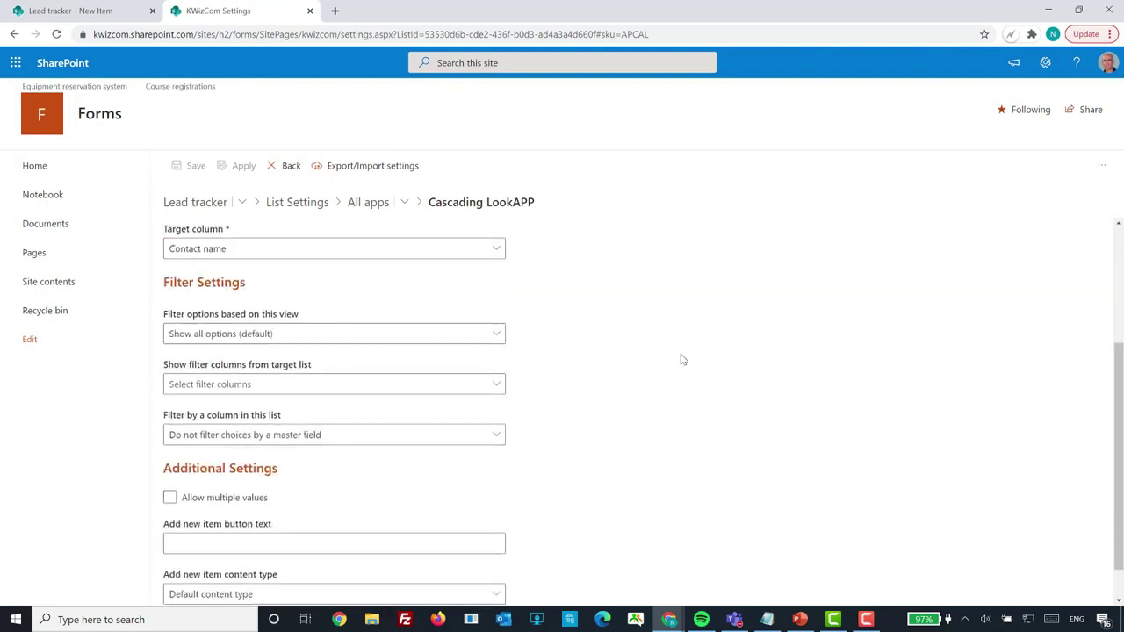
pyautogui.click(494, 334)
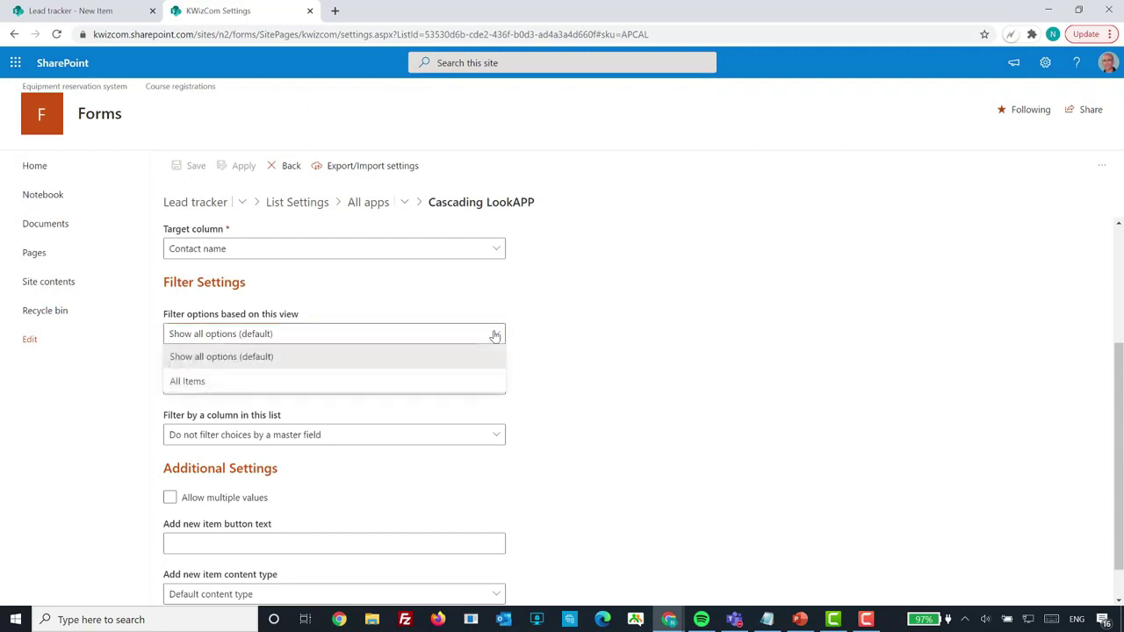
pyautogui.click(601, 360)
pyautogui.scroll(-1, 492, 364)
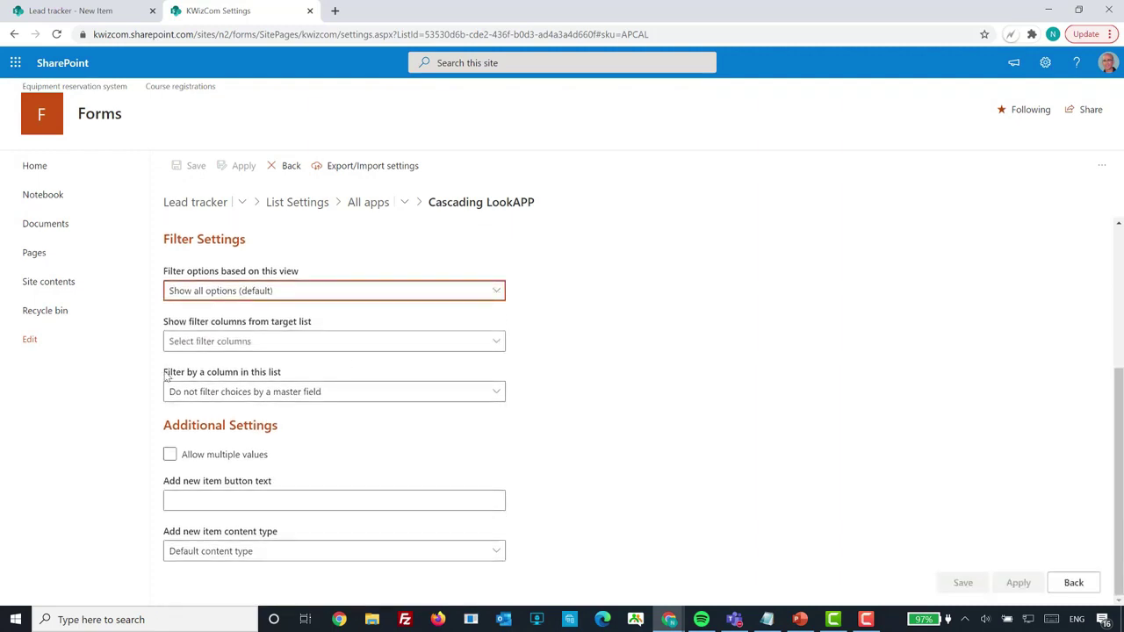
pyautogui.moveTo(164, 377); pyautogui.dragTo(287, 375)
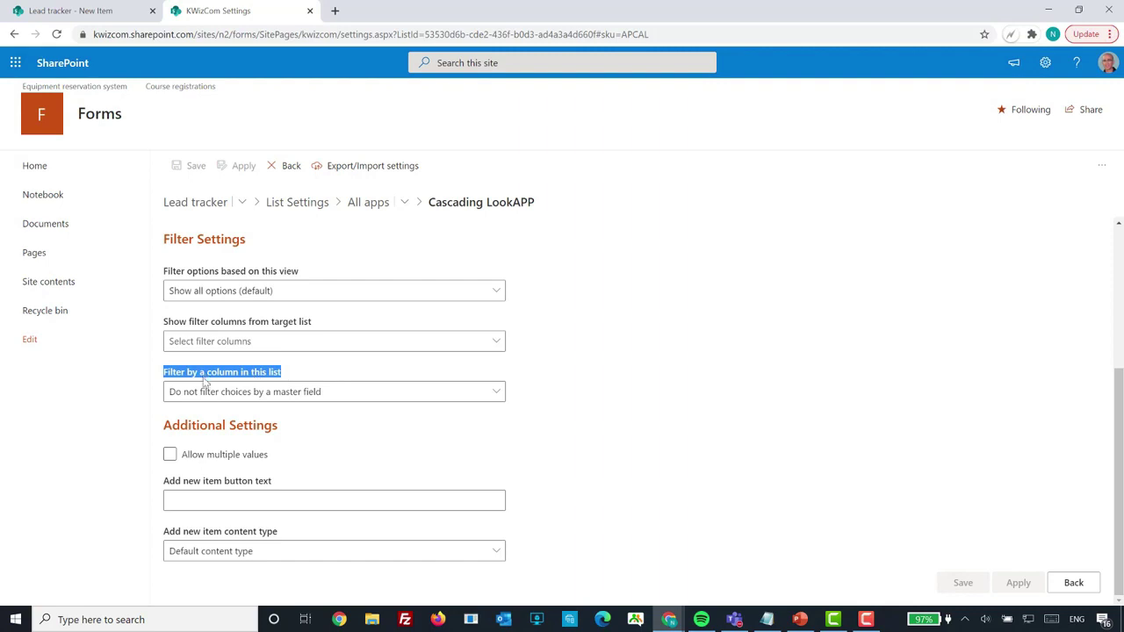
pyautogui.click(96, 10)
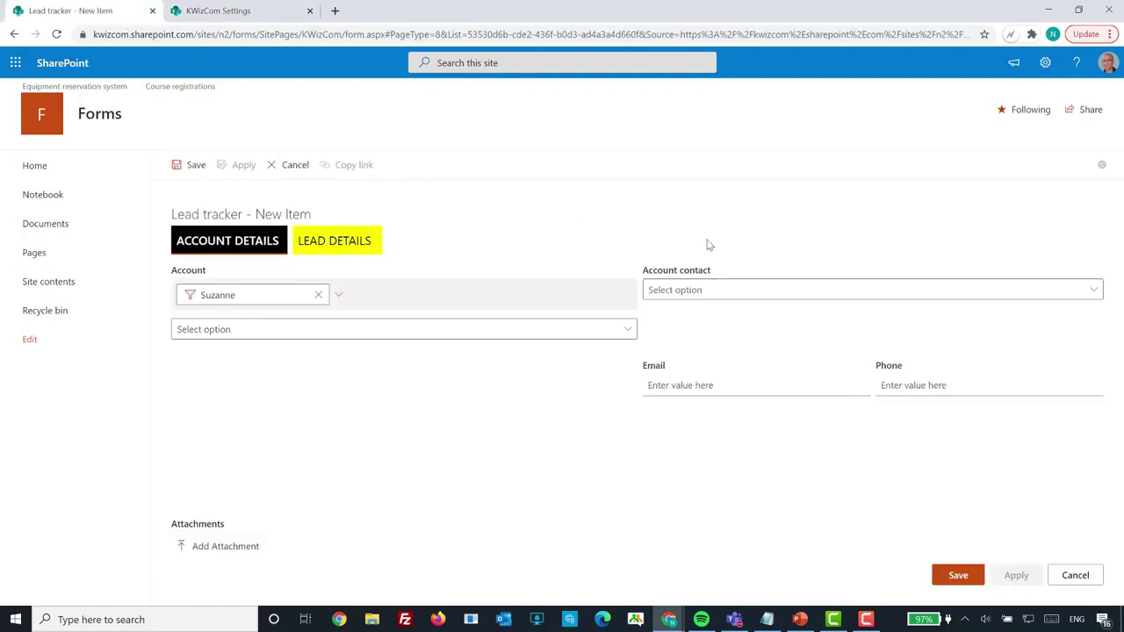
pyautogui.moveTo(713, 271); pyautogui.dragTo(648, 271)
pyautogui.click(252, 11)
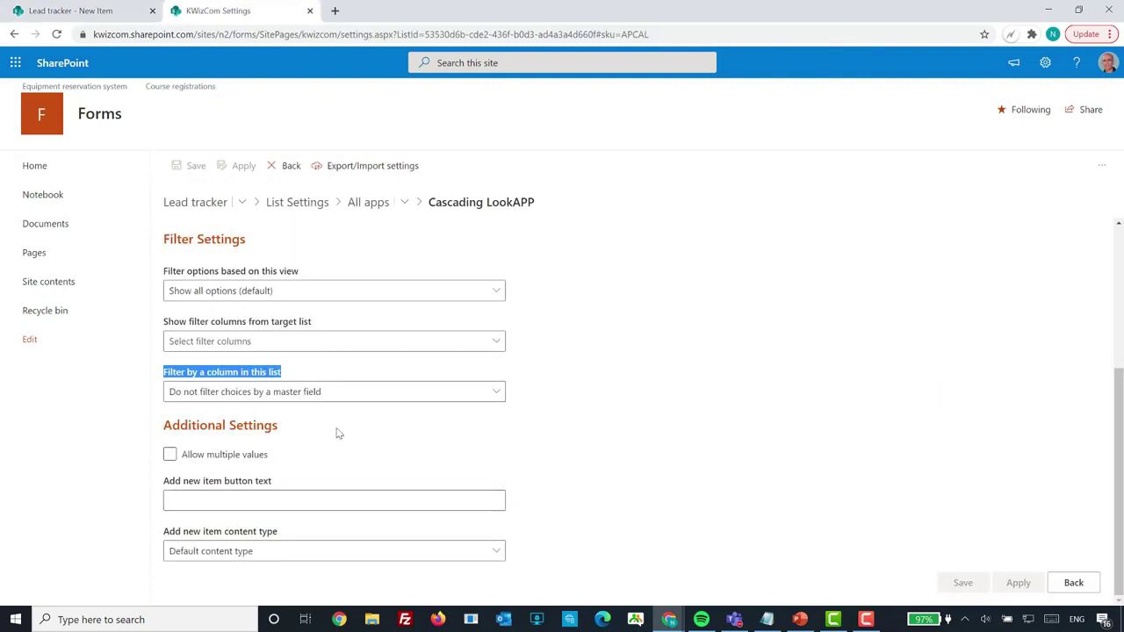
# Filter the Account contact options by the Account column, matching it to the Customer column of the target list
pyautogui.click(495, 396)
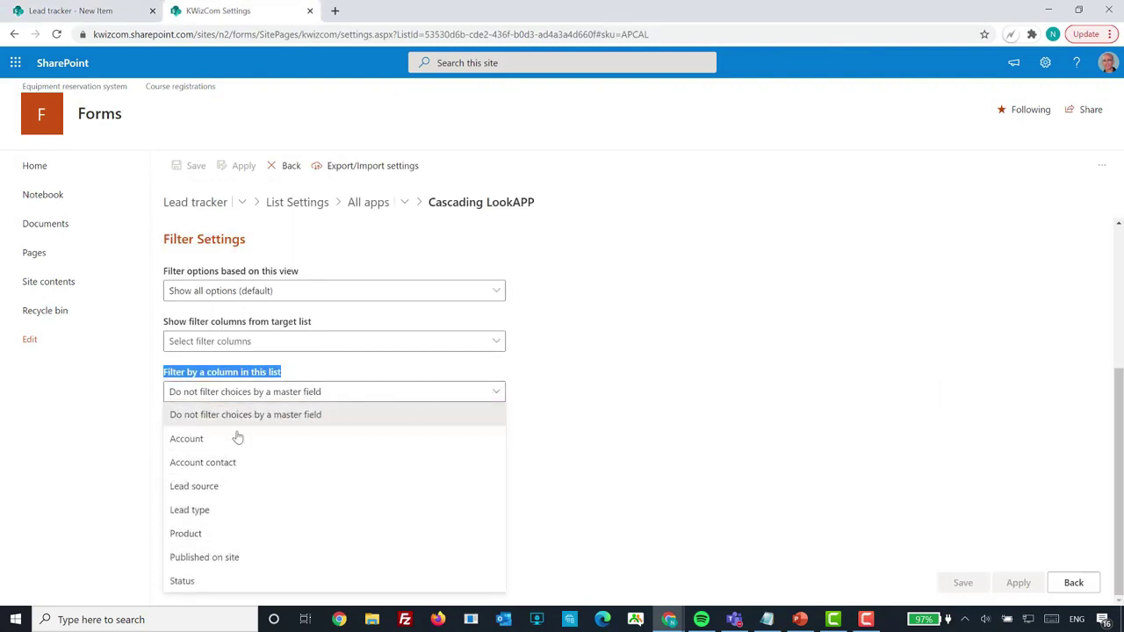
pyautogui.click(286, 441)
pyautogui.click(668, 466)
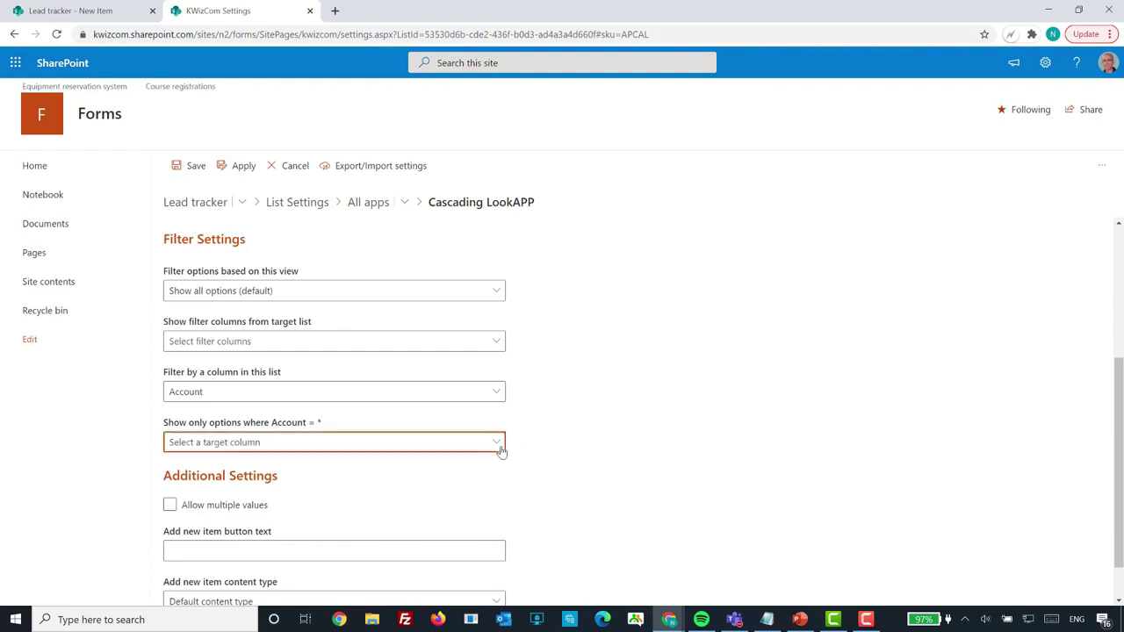
pyautogui.click(501, 451)
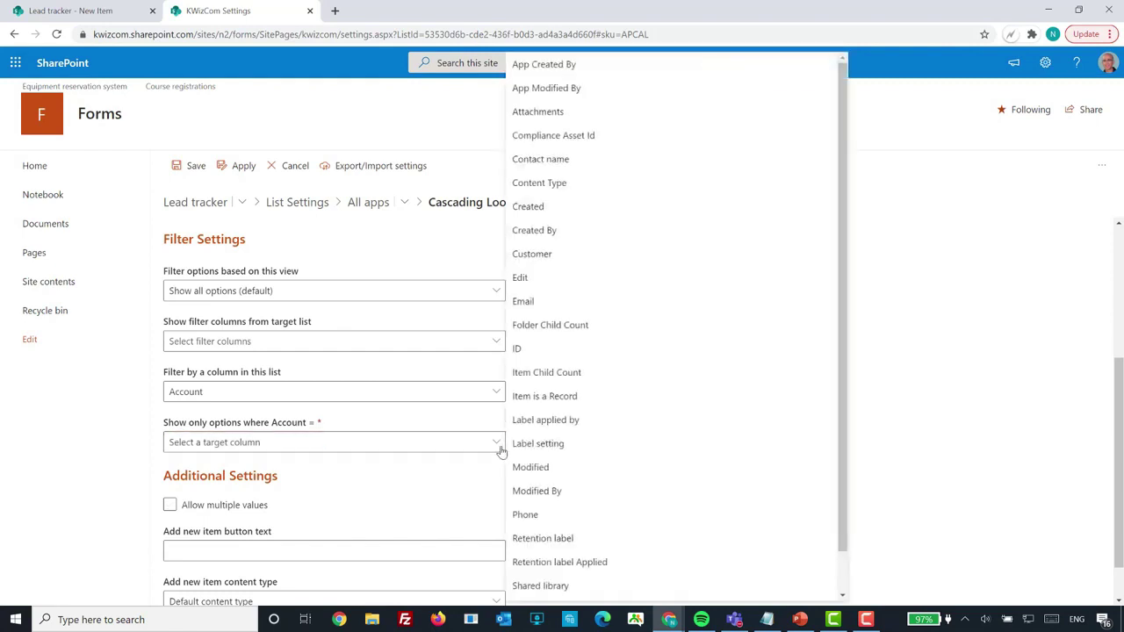
pyautogui.click(532, 254)
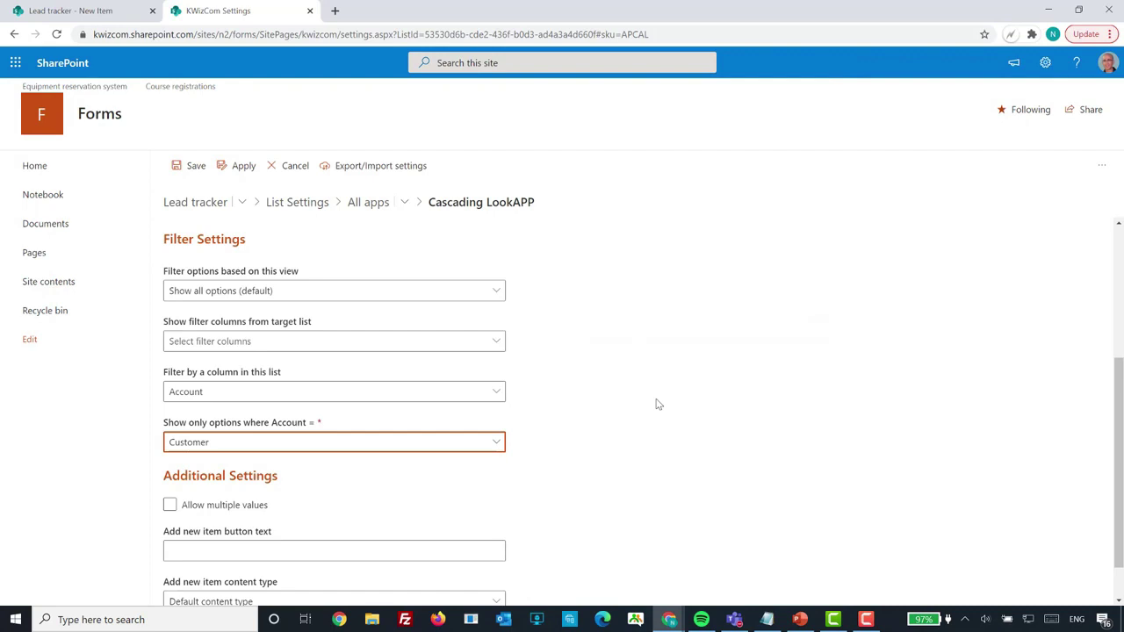
# Set the Account contact's new item button text to "add contact" and apply the settings
pyautogui.scroll(-1, 659, 404)
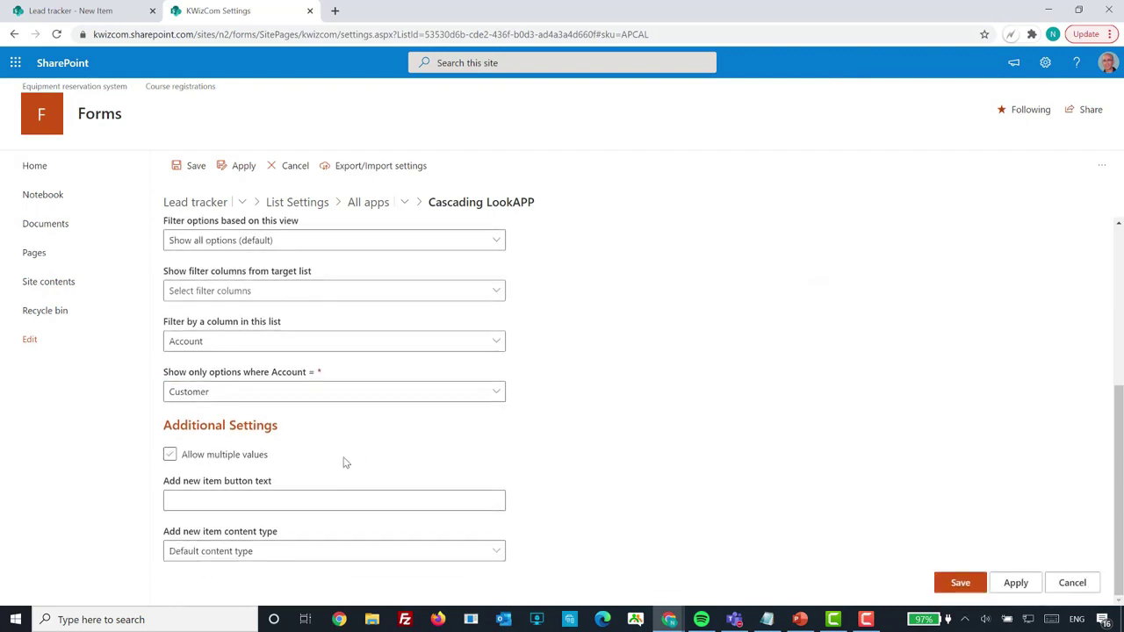
pyautogui.click(244, 499)
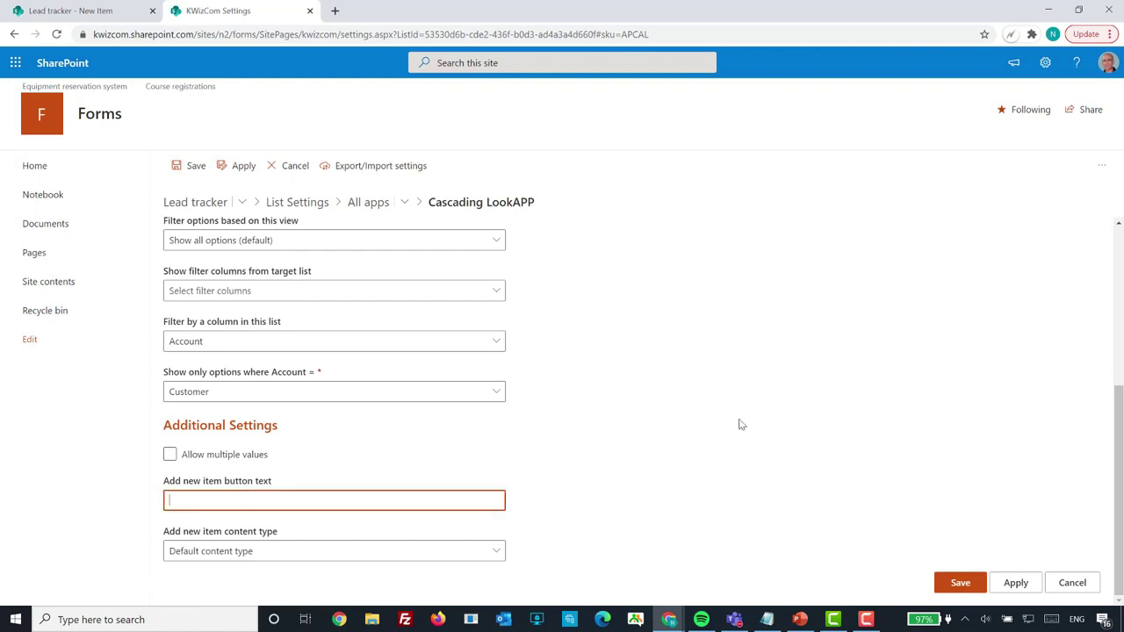
pyautogui.write('add contact')
pyautogui.click(1034, 584)
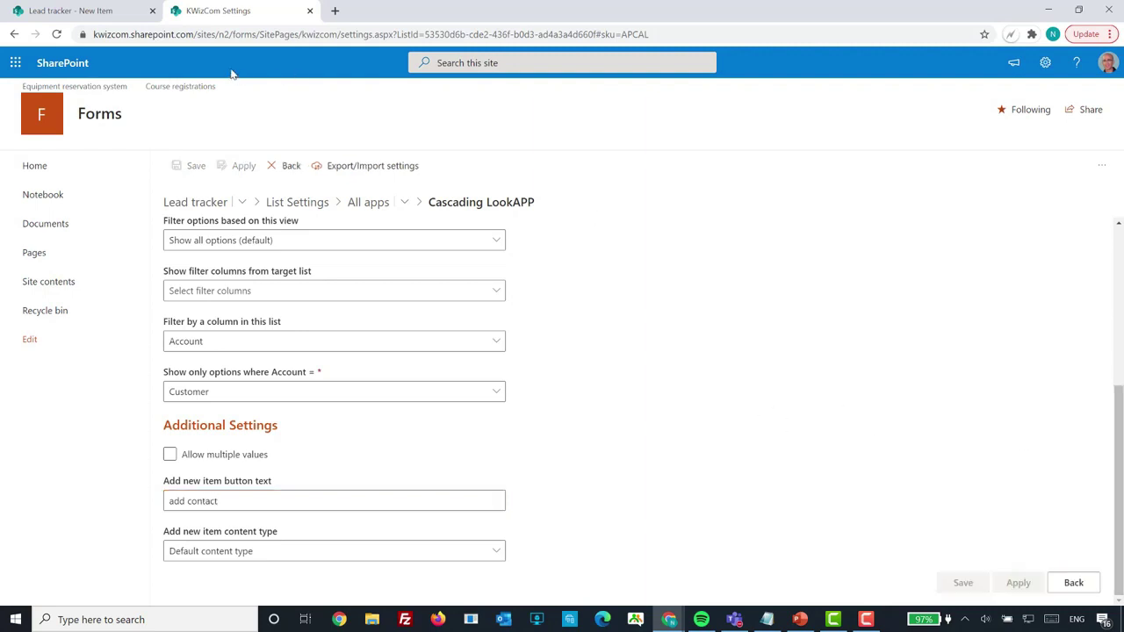
# Reload the new lead form and check the Account contact lookup's options while no account is selected
pyautogui.click(125, 11)
pyautogui.press('F5')
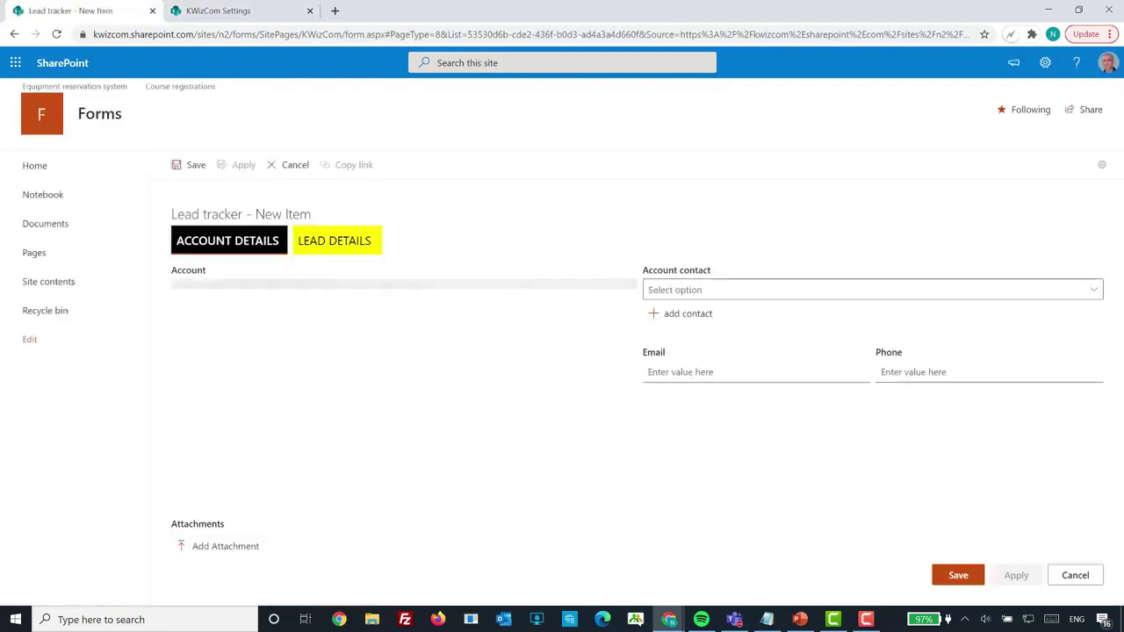
pyautogui.click(1005, 296)
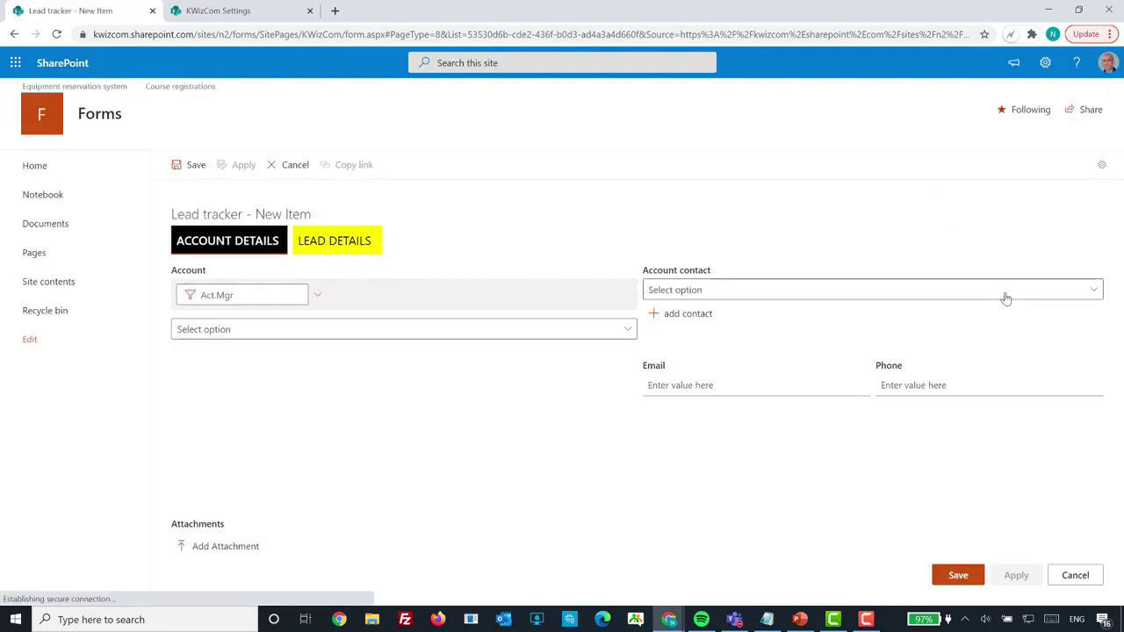
pyautogui.click(951, 266)
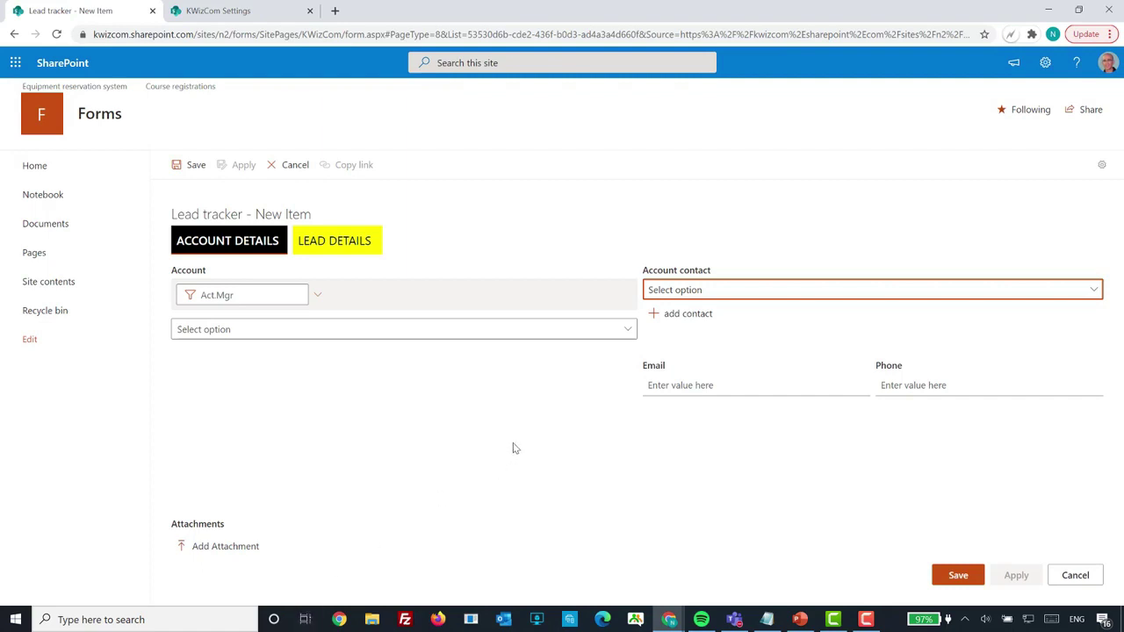
# Select Hextam as the account and check the options offered in the Account contact lookup
pyautogui.click(620, 331)
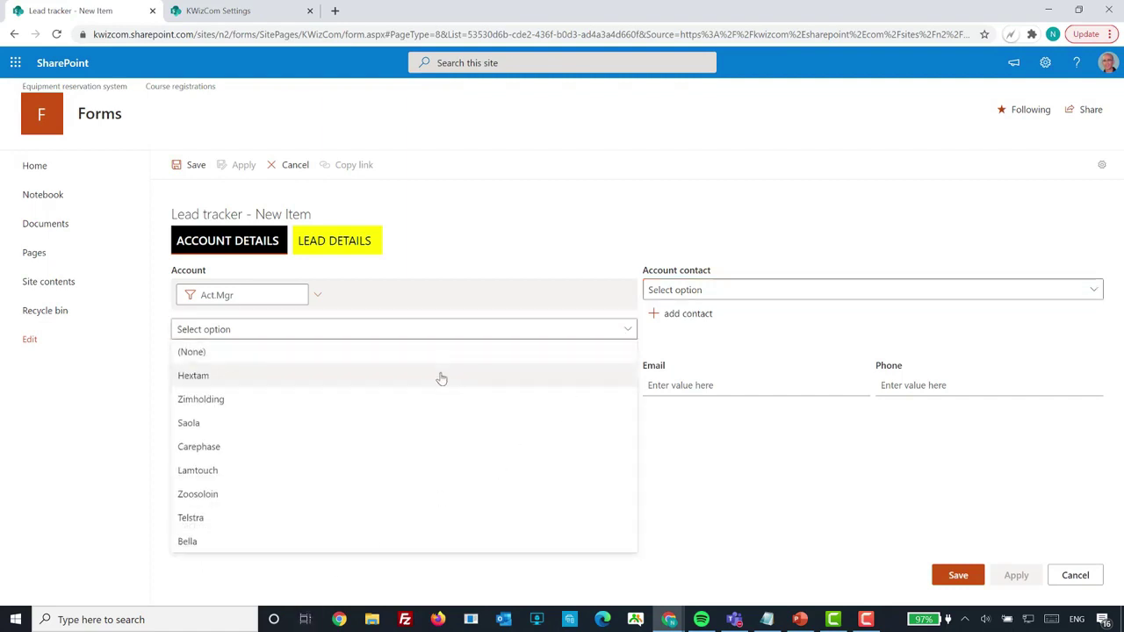
pyautogui.click(441, 376)
pyautogui.click(1070, 295)
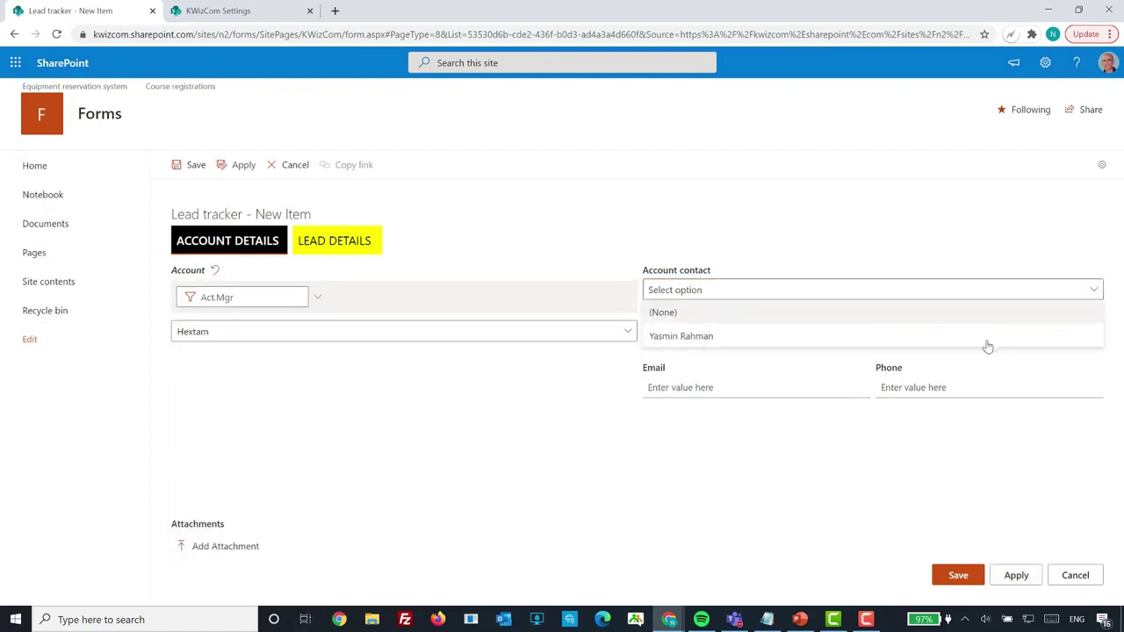
# Change the account to Lamtouch and check the options offered in the Account contact lookup
pyautogui.click(582, 331)
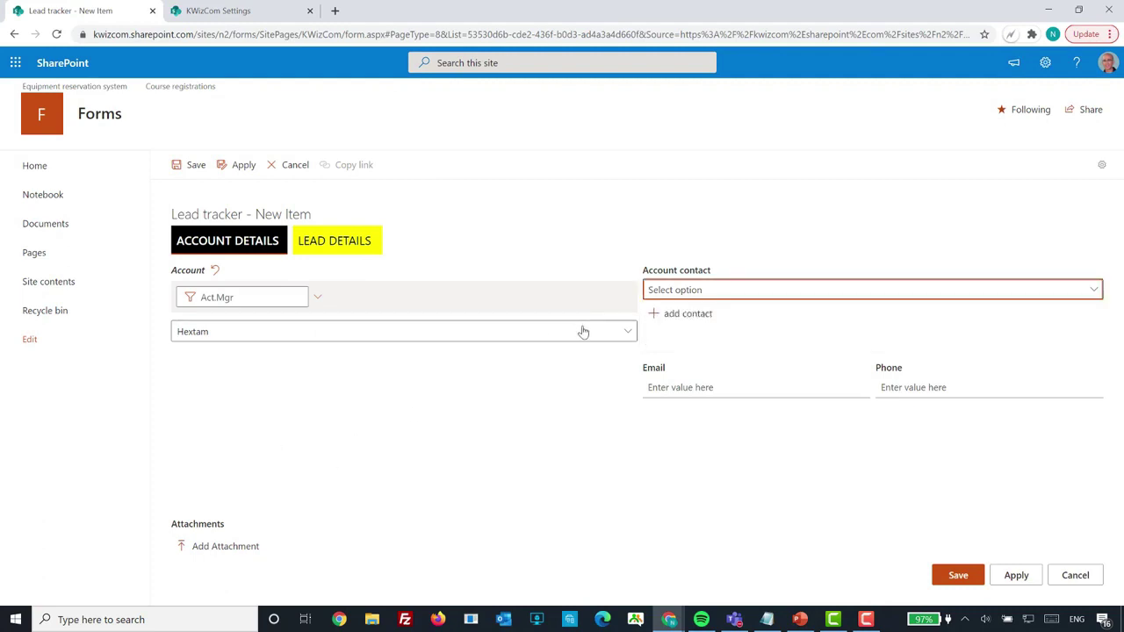
pyautogui.click(579, 332)
pyautogui.click(327, 478)
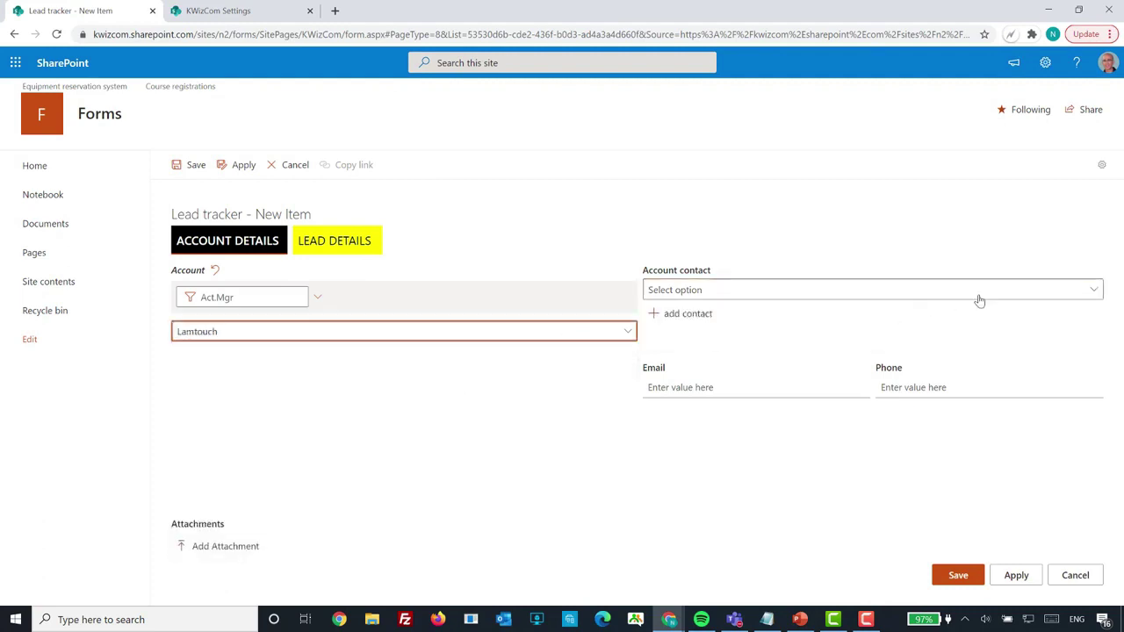
pyautogui.click(1023, 291)
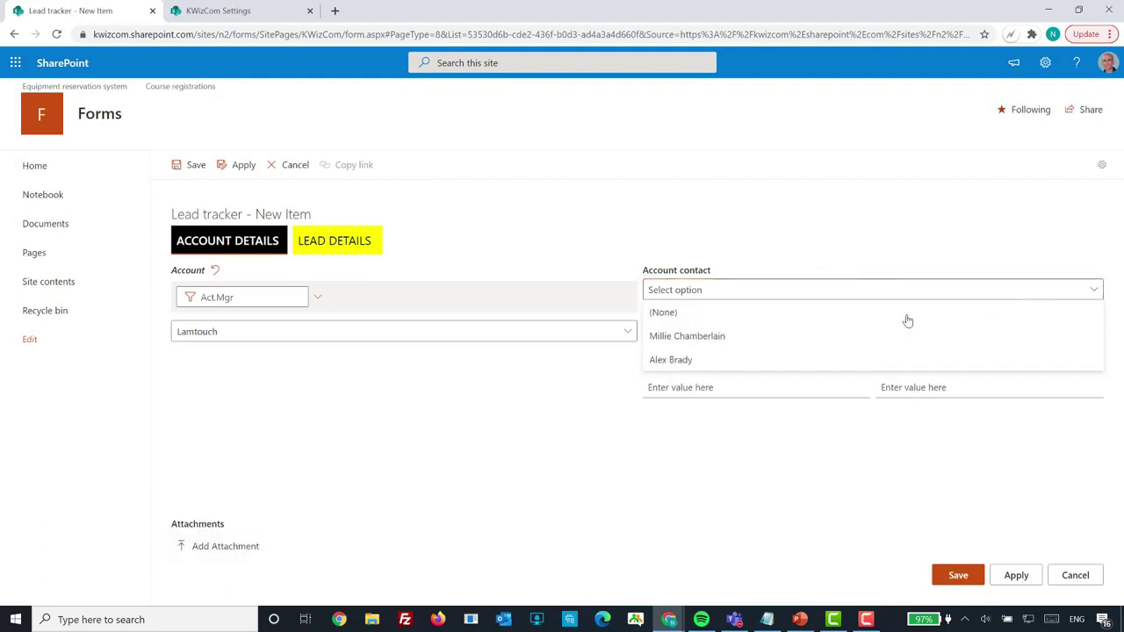
# Select the second contact offered for Lamtouch as the account contact, and view the inline new contact form without saving anything
pyautogui.click(715, 361)
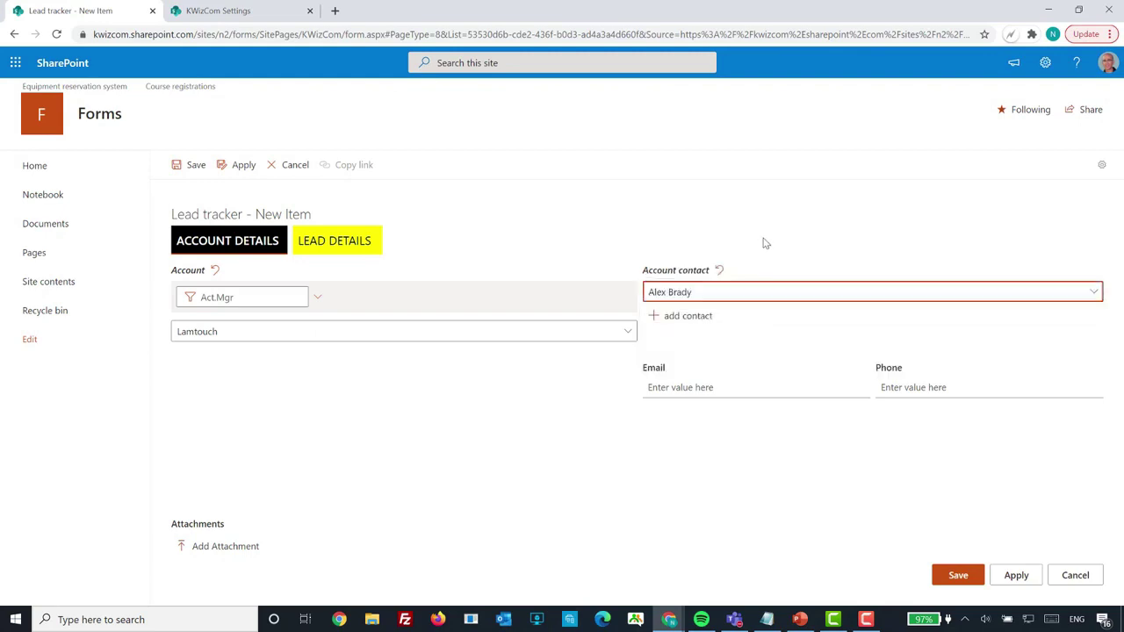
pyautogui.click(678, 318)
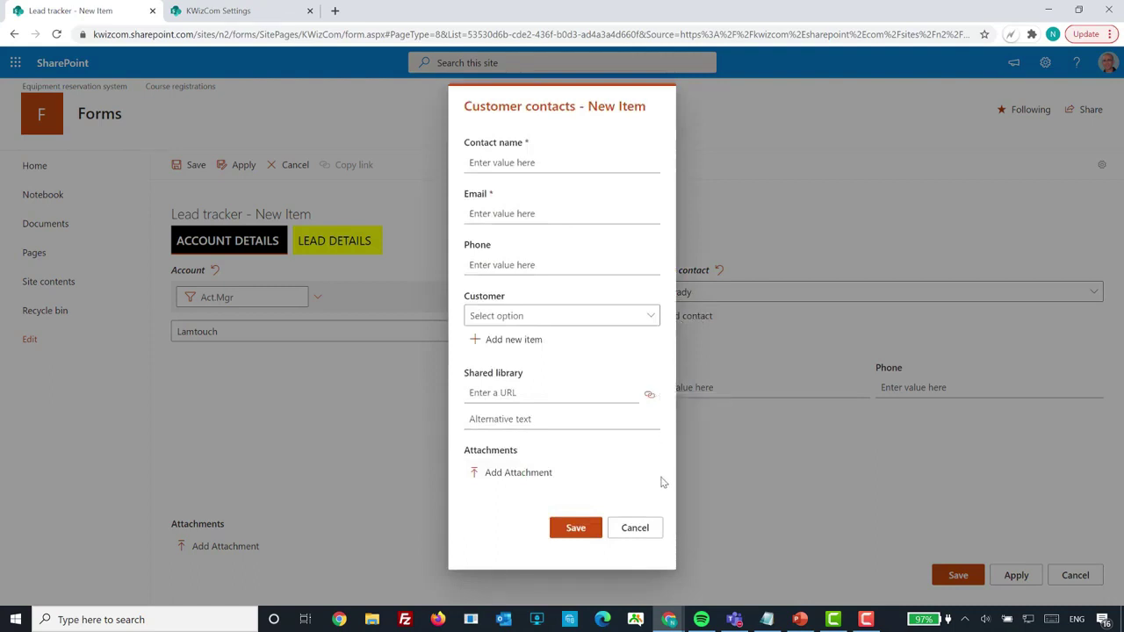
pyautogui.click(636, 530)
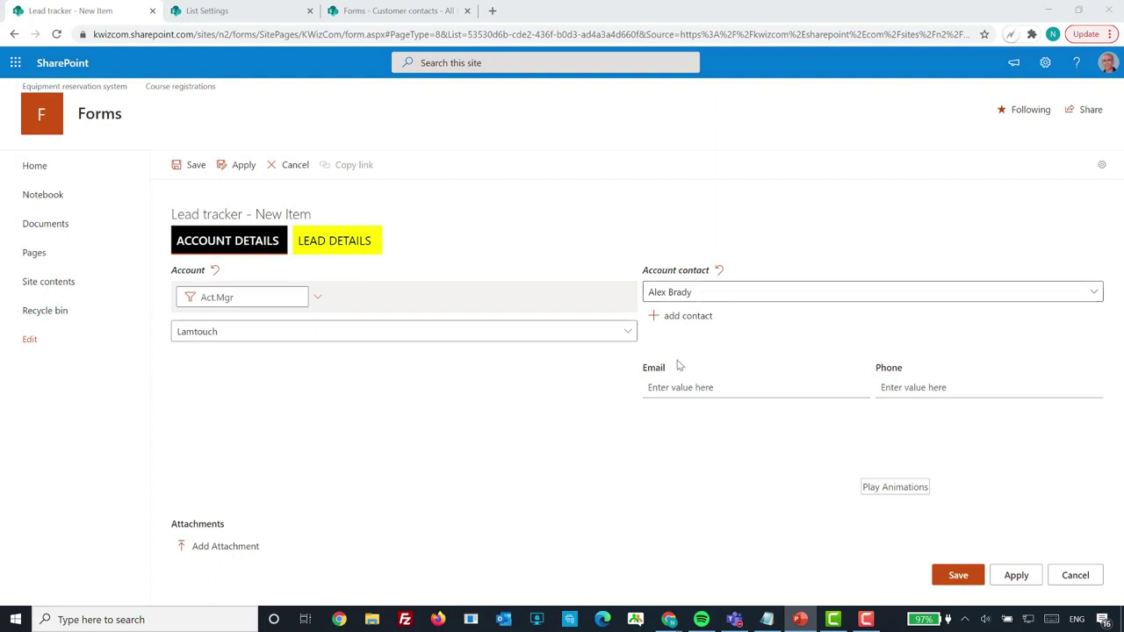
# Compare the lead form's Email and Phone fields with the matching columns in the Customer contacts list
pyautogui.moveTo(646, 371); pyautogui.dragTo(667, 372)
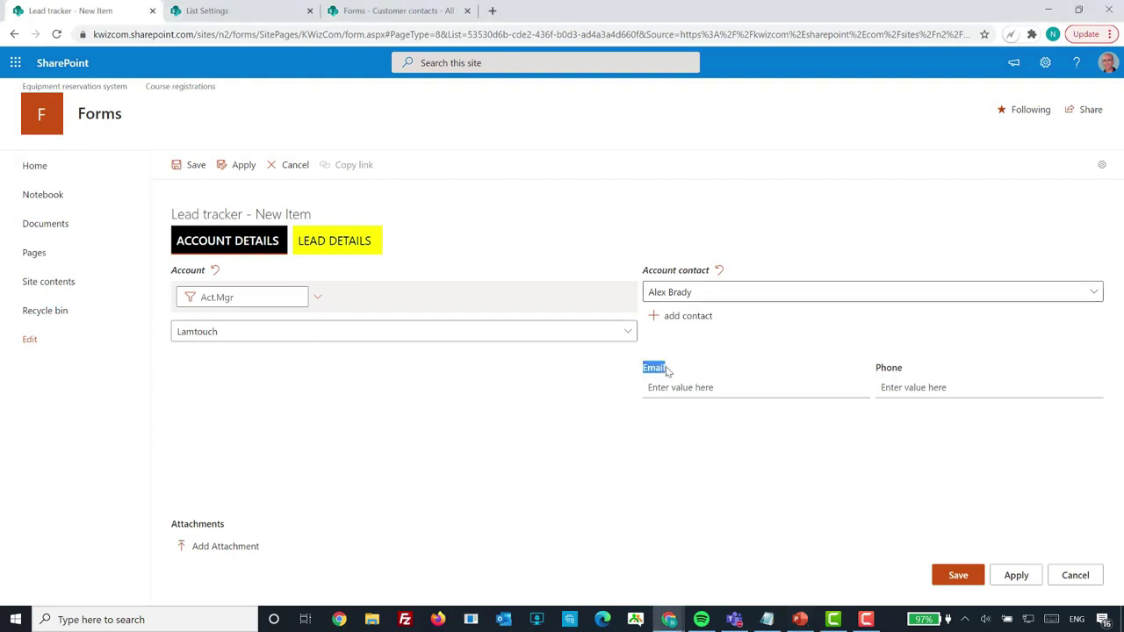
pyautogui.moveTo(876, 373); pyautogui.dragTo(923, 372)
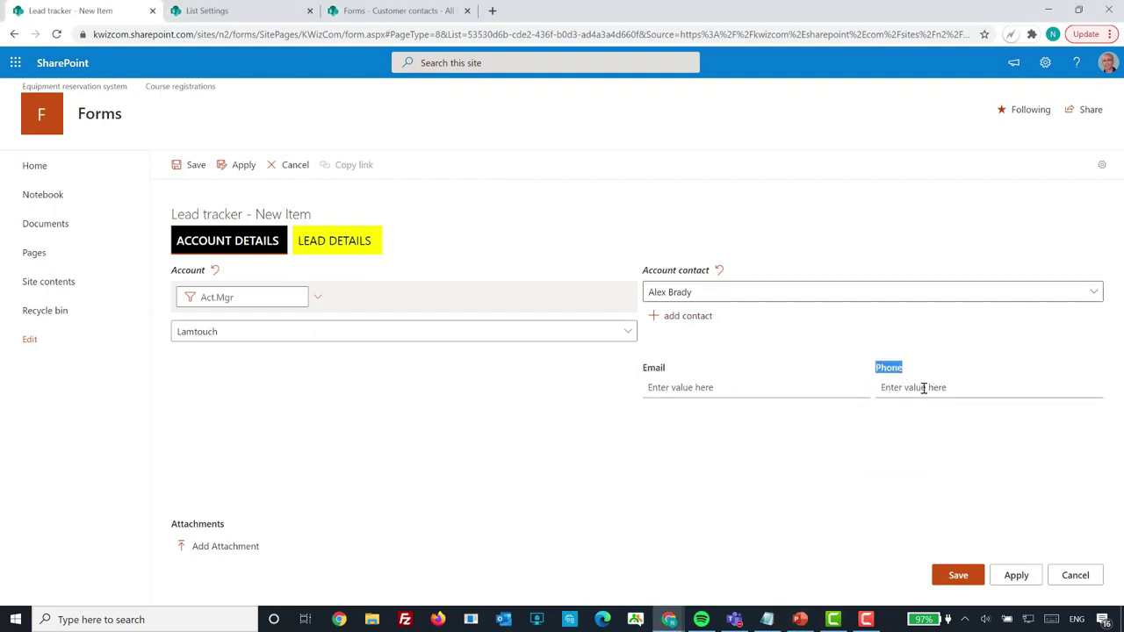
pyautogui.click(375, 10)
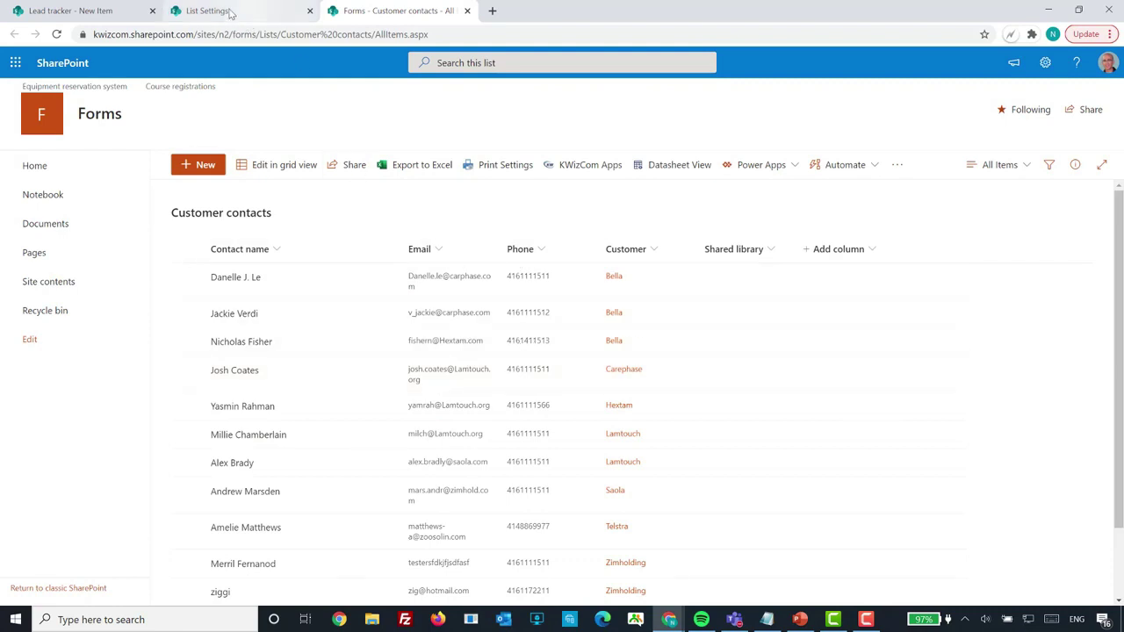
pyautogui.click(118, 10)
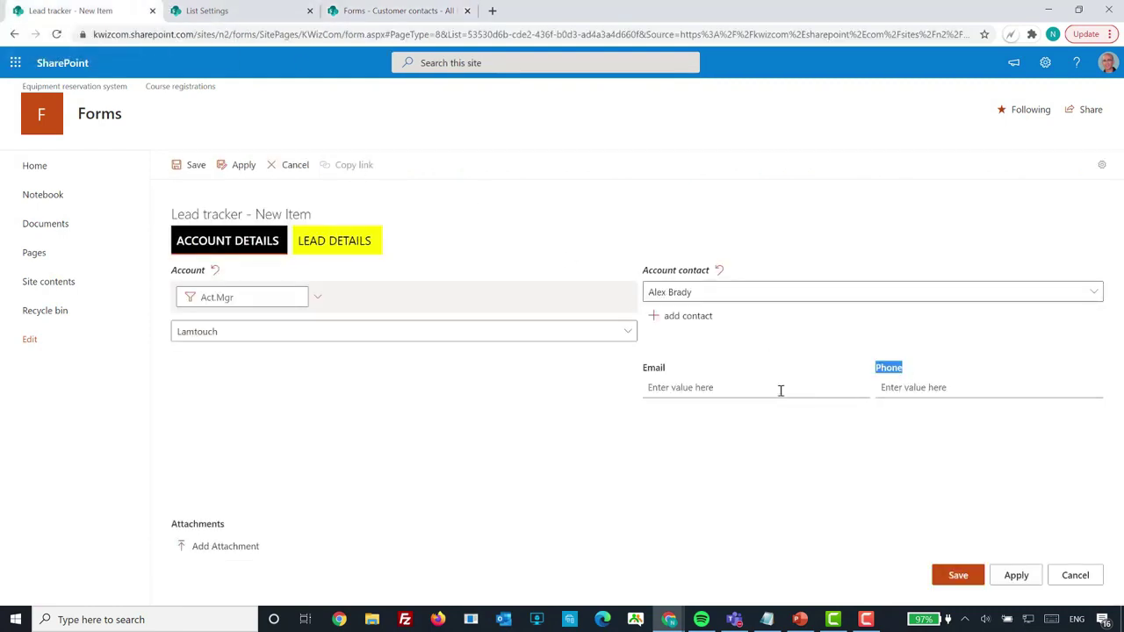
pyautogui.click(844, 423)
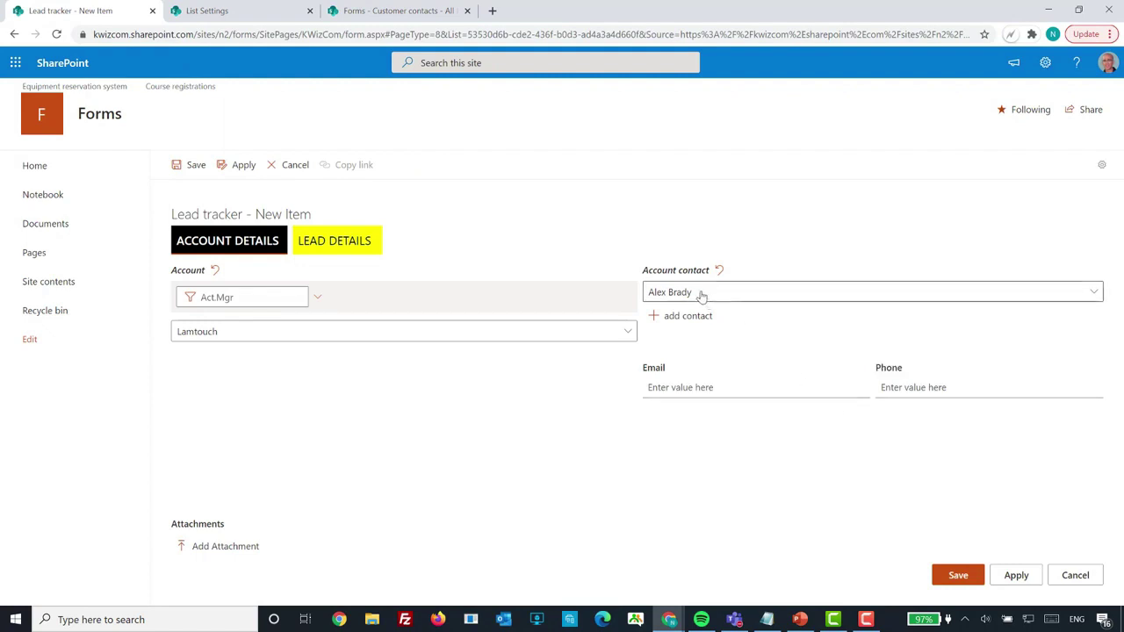
# Open the lead form's custom script editor and skim its help on event handlers and the form object
pyautogui.click(1101, 165)
pyautogui.click(1045, 265)
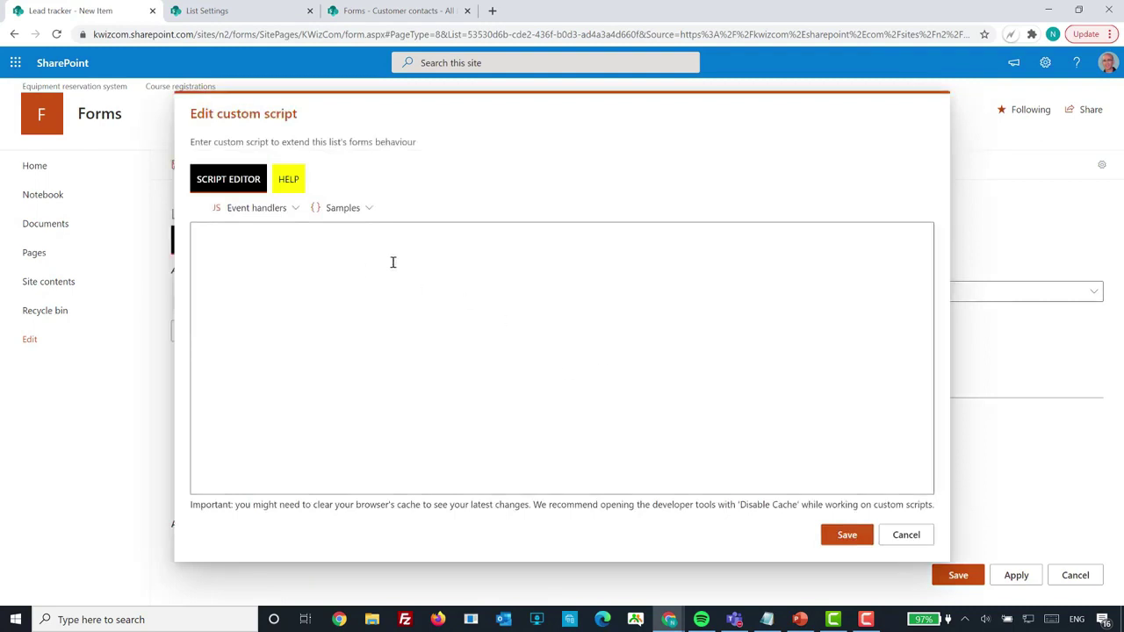
pyautogui.click(289, 179)
pyautogui.scroll(-3, 339, 364)
pyautogui.scroll(-3, 346, 401)
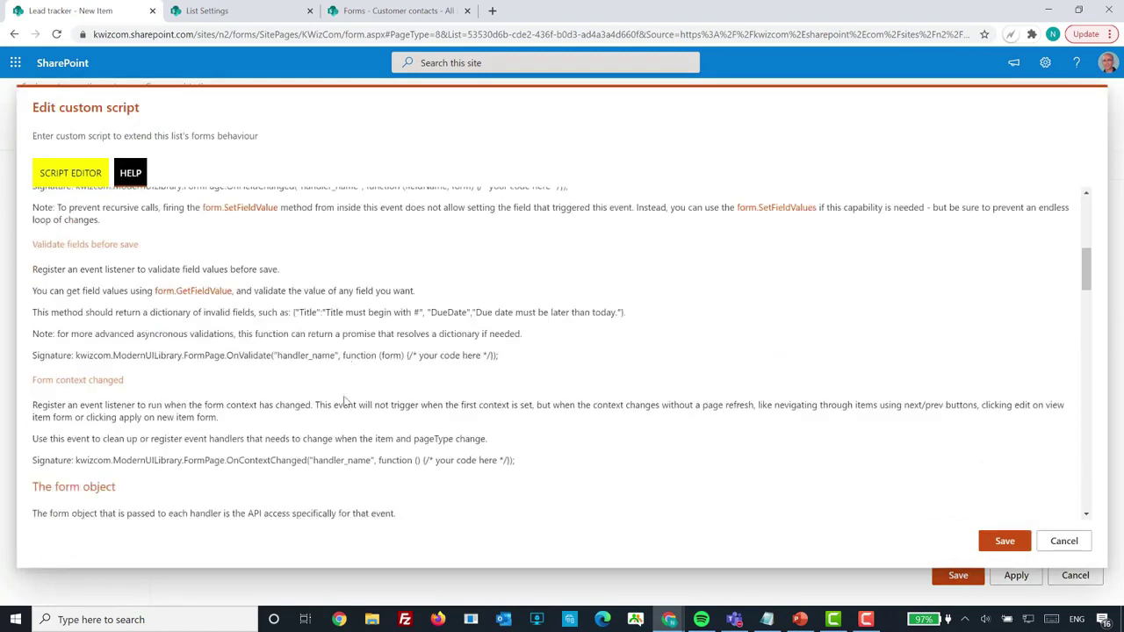
pyautogui.scroll(-3, 345, 401)
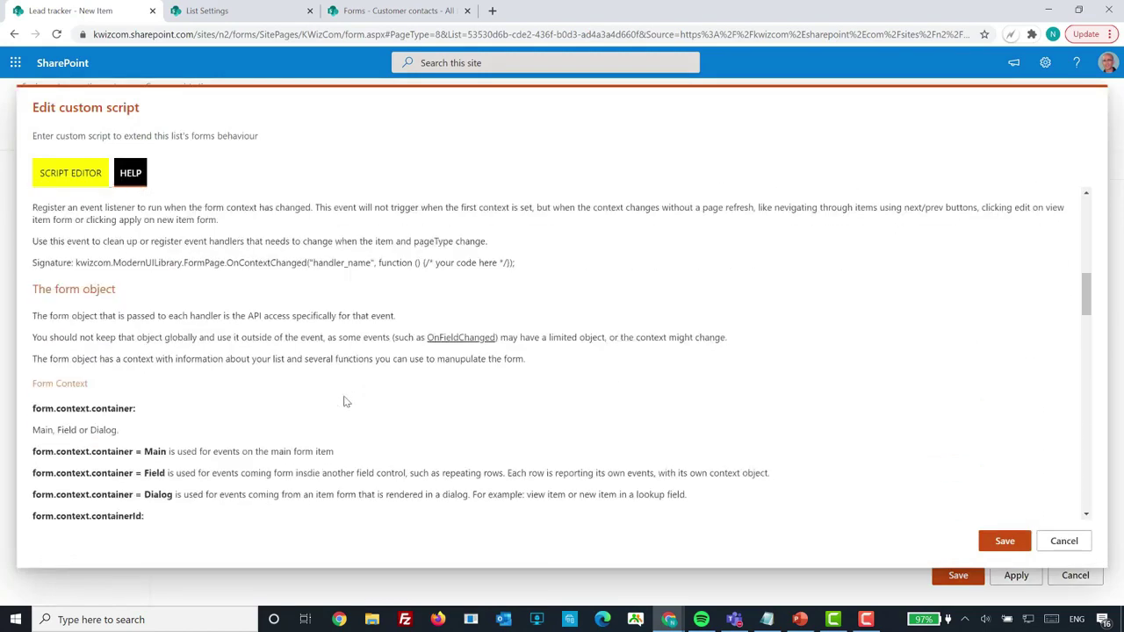
pyautogui.scroll(-2, 345, 401)
pyautogui.scroll(8, 345, 402)
pyautogui.scroll(3, 345, 402)
pyautogui.click(92, 180)
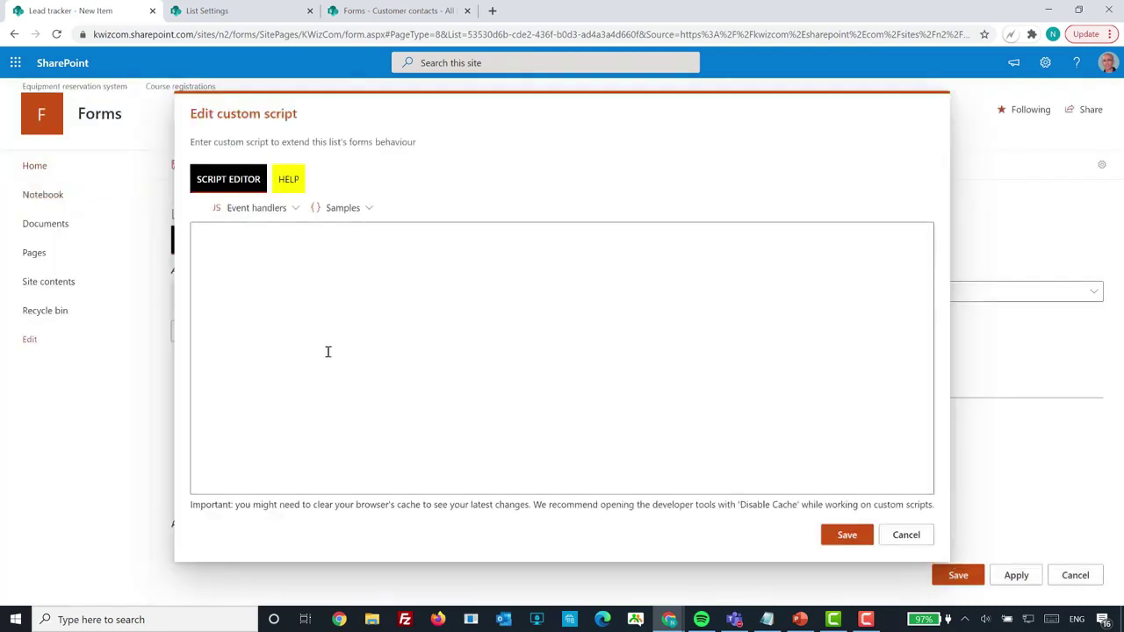
# Insert the "Get additional columns from lookup item" sample script and review its description and the lookup field settings block
pyautogui.click(368, 208)
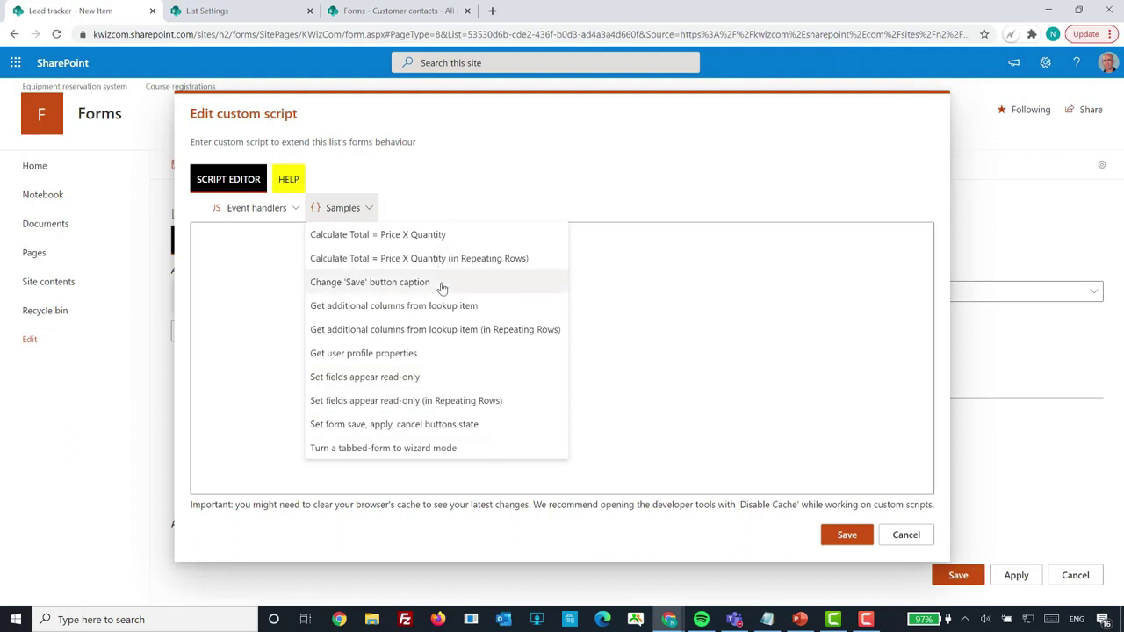
pyautogui.click(354, 316)
pyautogui.moveTo(194, 242); pyautogui.dragTo(428, 313)
pyautogui.hotkey('ctrl', 'a')
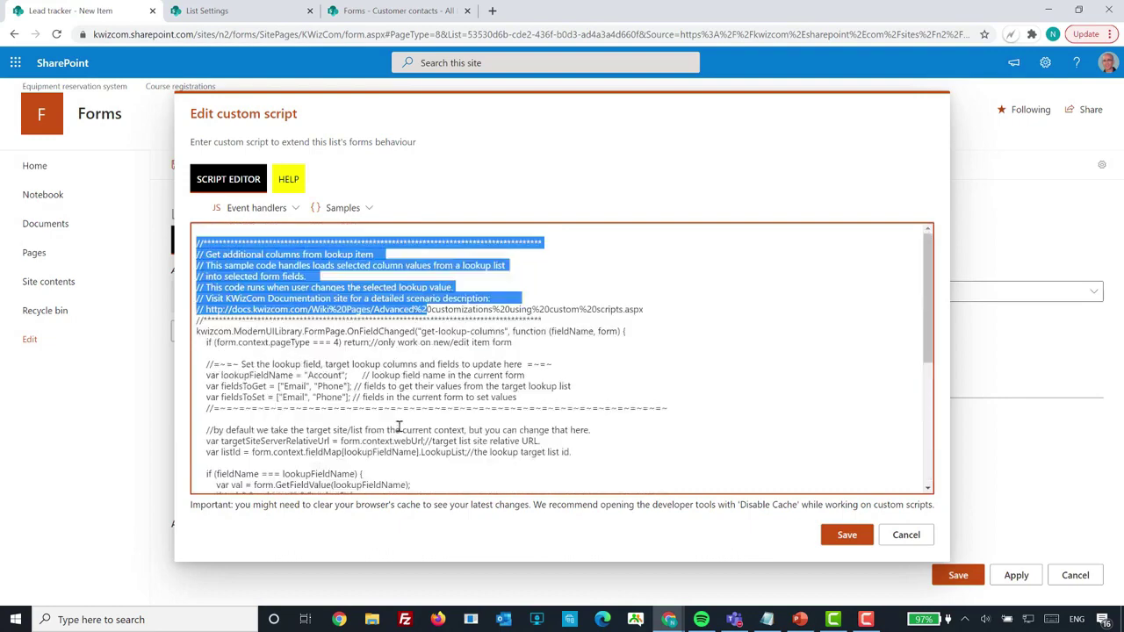
pyautogui.click(380, 397)
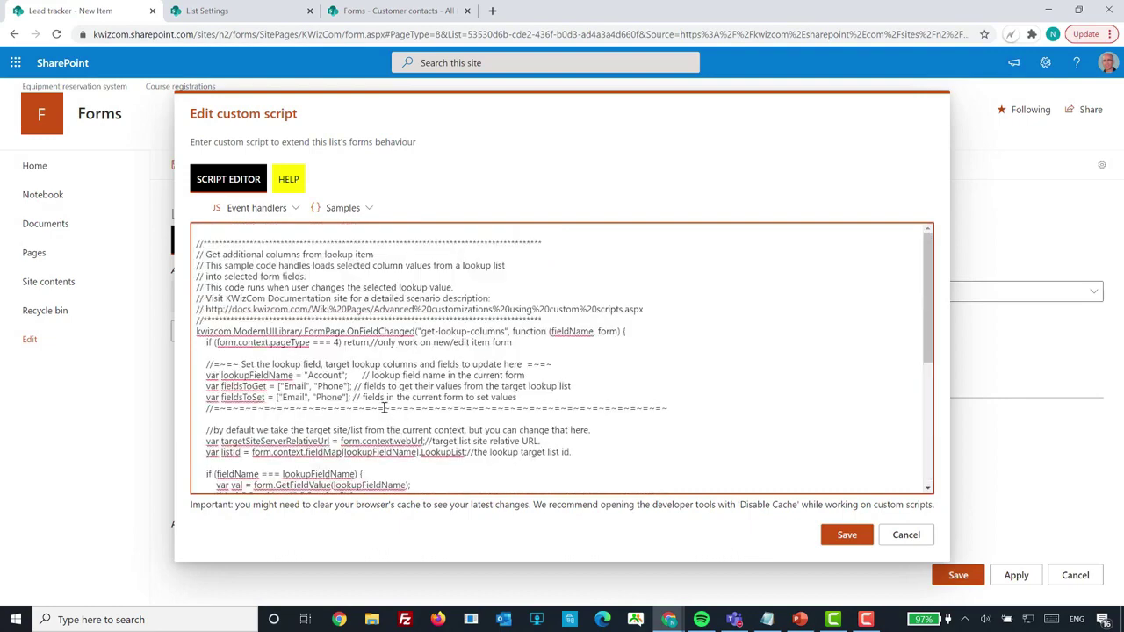
pyautogui.moveTo(206, 364); pyautogui.dragTo(600, 397)
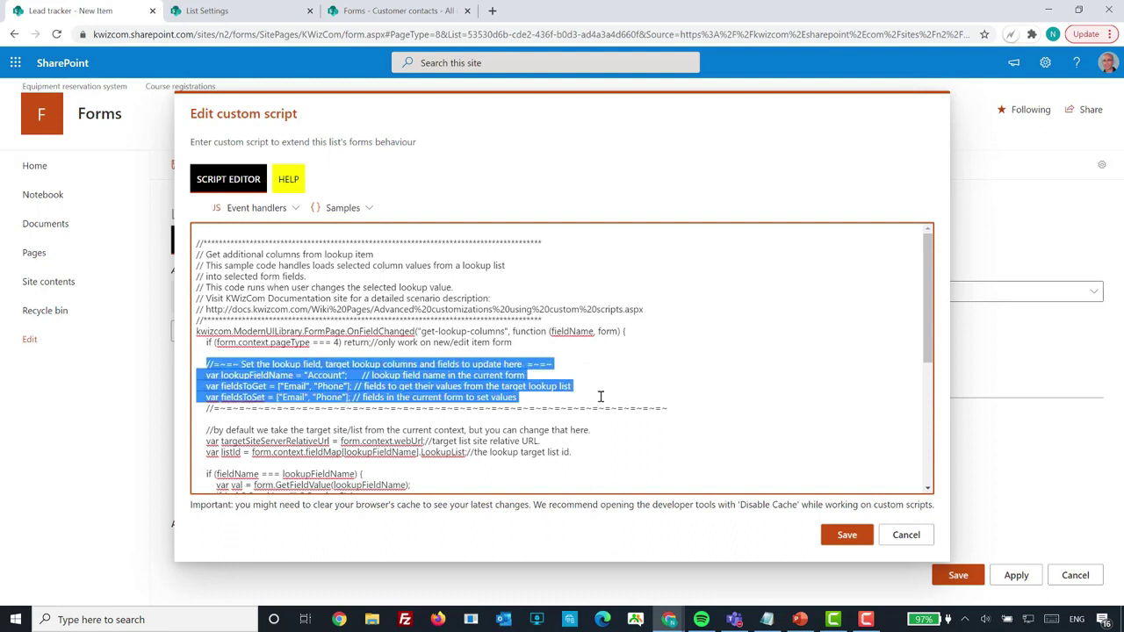
pyautogui.click(384, 429)
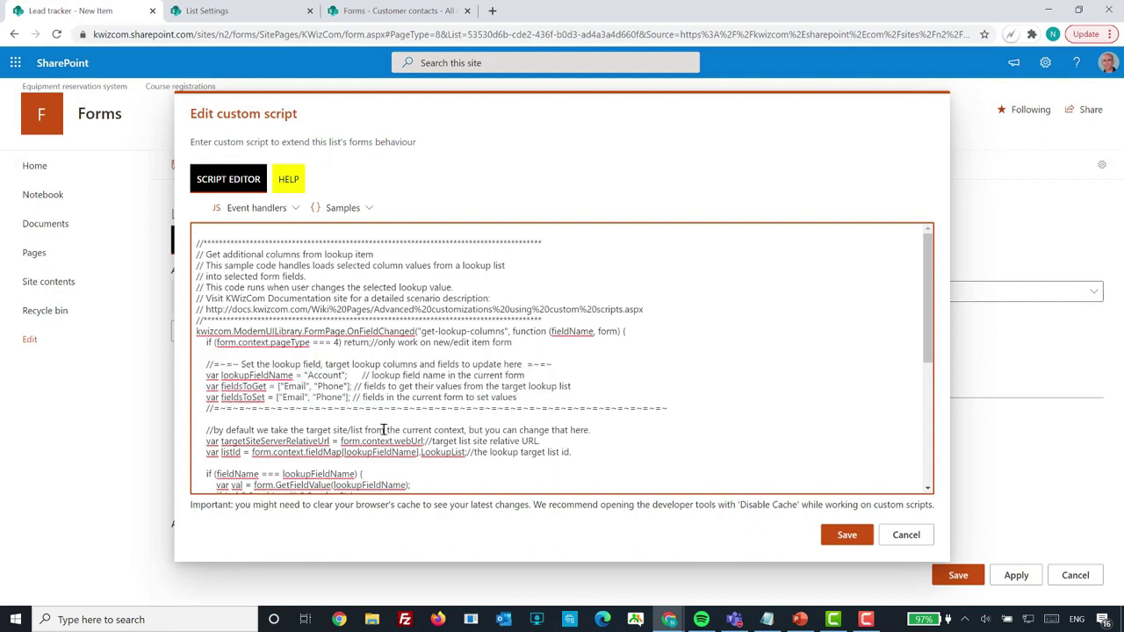
# Move the script dialog aside to compare the lookupFieldName variable with the Account contact field on the lead form
pyautogui.doubleClick(245, 375)
pyautogui.moveTo(653, 103); pyautogui.dragTo(427, 225)
pyautogui.scroll(-3, 568, 331)
pyautogui.click(758, 182)
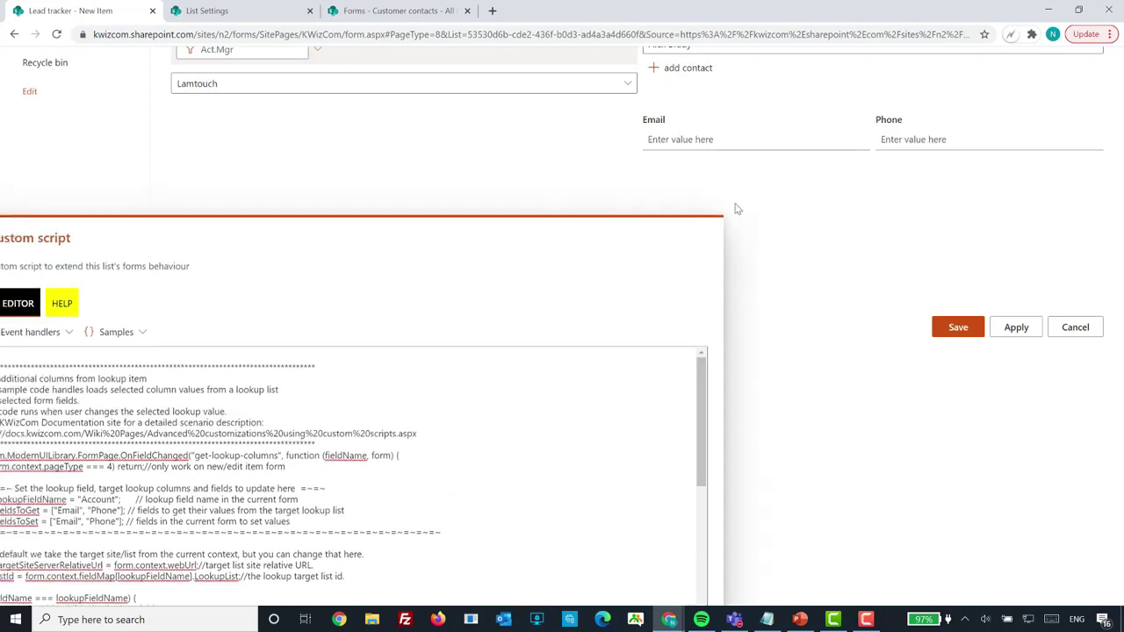
pyautogui.moveTo(692, 223); pyautogui.dragTo(855, 144)
pyautogui.scroll(1, 835, 111)
pyautogui.doubleClick(194, 419)
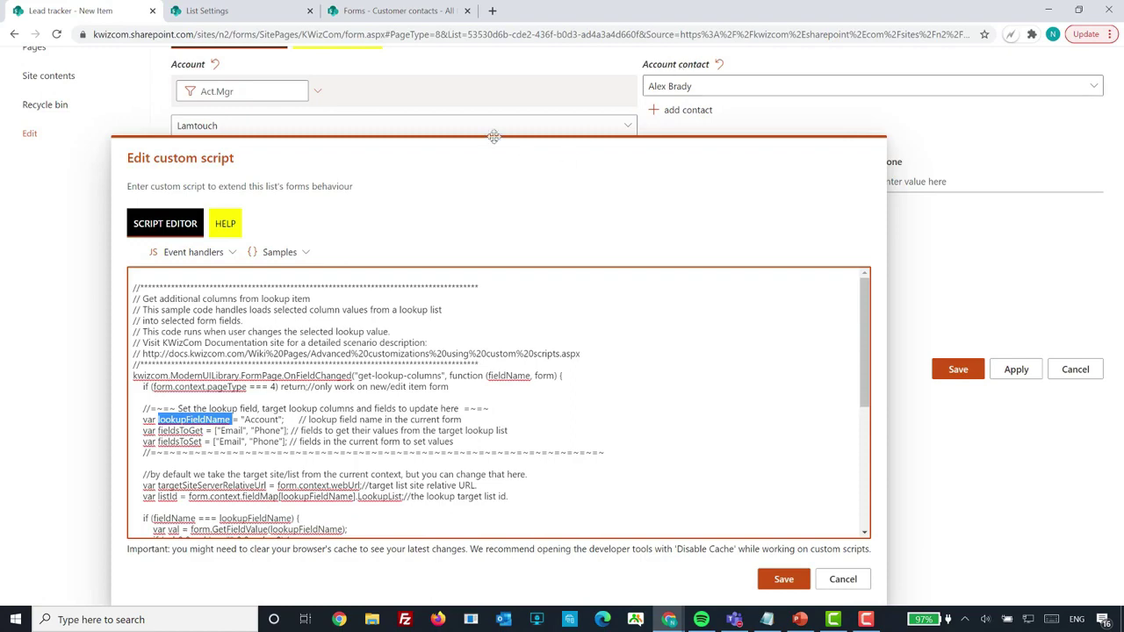
# Copy the Account contact column's internal name, Account_x0020_contacts, from its edit page address in the Lead tracker settings
pyautogui.click(241, 14)
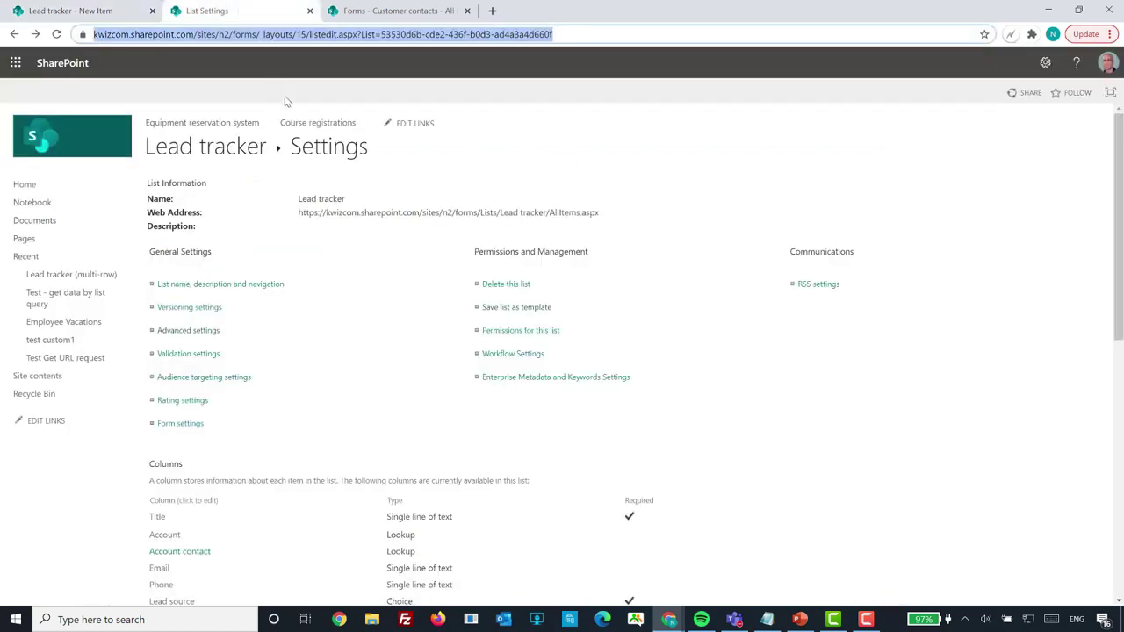
pyautogui.scroll(-3, 298, 474)
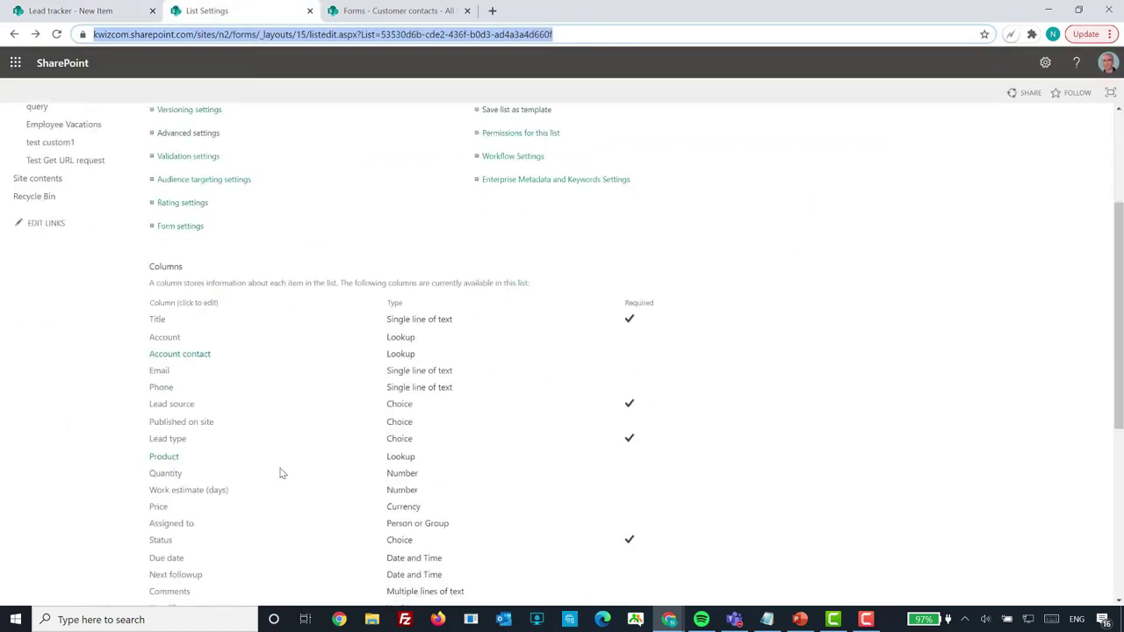
pyautogui.click(174, 357)
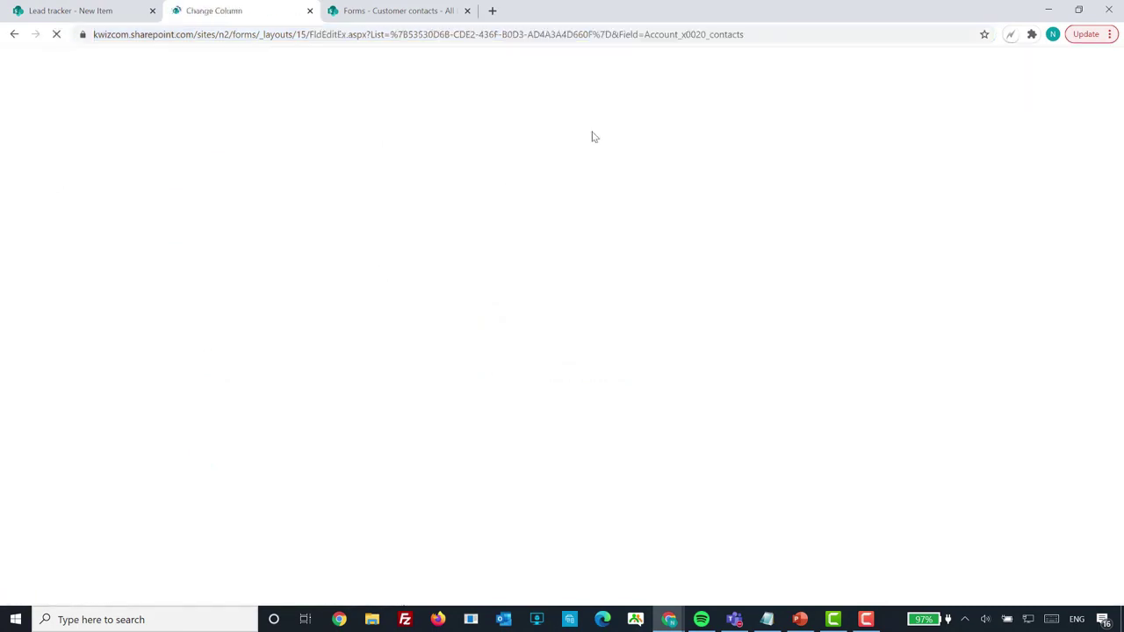
pyautogui.click(626, 35)
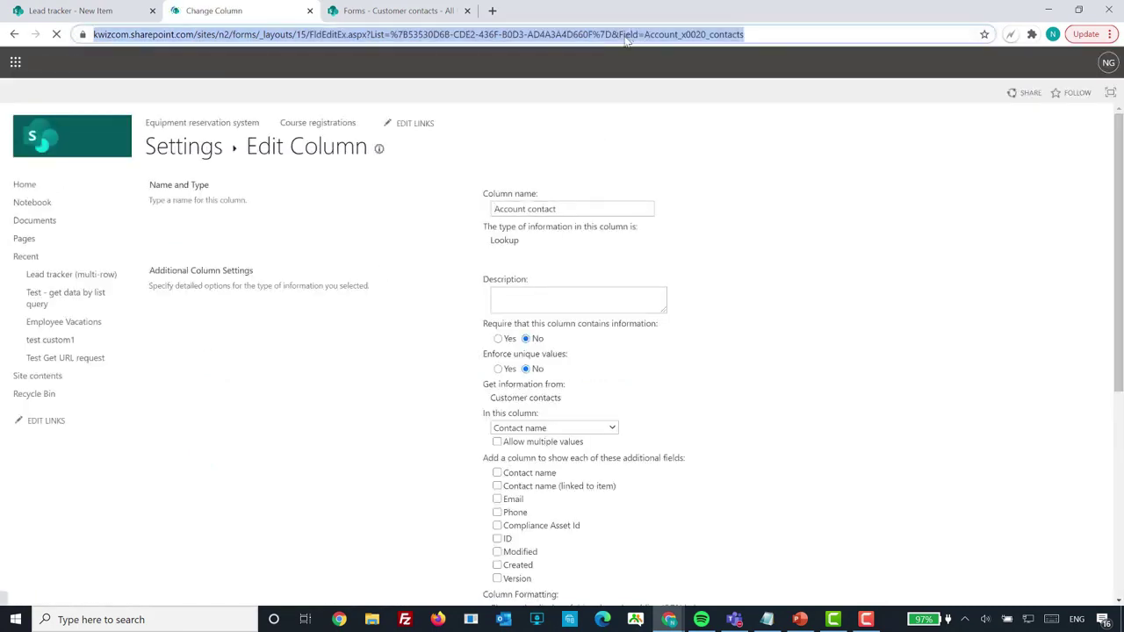
pyautogui.click(625, 35)
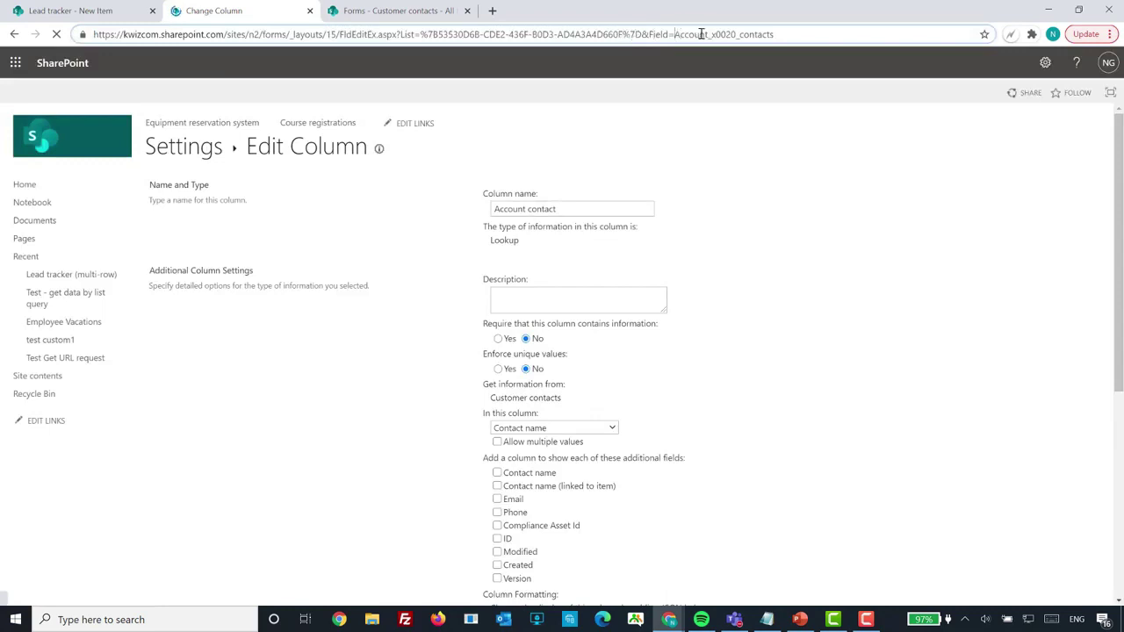
pyautogui.moveTo(675, 34); pyautogui.dragTo(776, 34)
pyautogui.hotkey('ctrl', 'c')
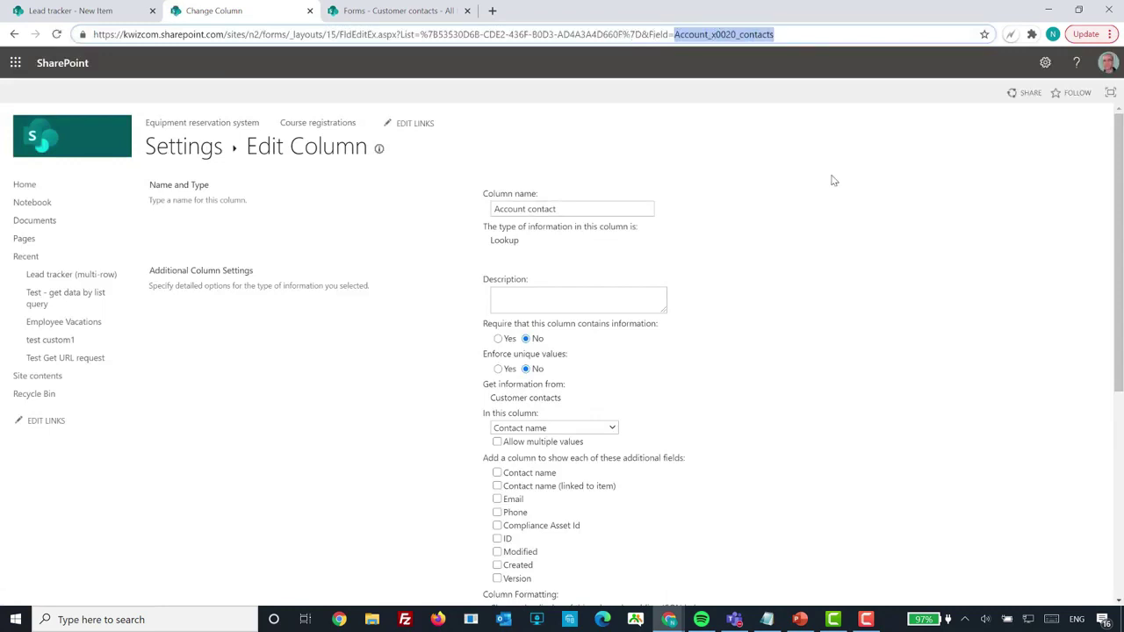
# Set the script's lookupFieldName variable to "Account_x0020_contacts"
pyautogui.click(133, 13)
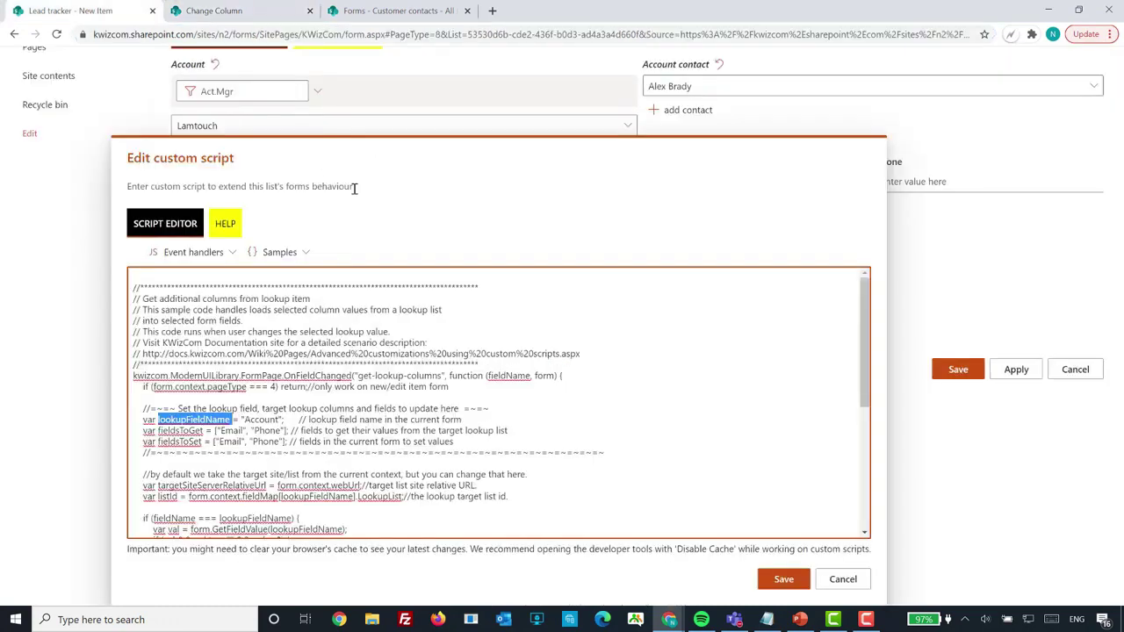
pyautogui.doubleClick(261, 419)
pyautogui.hotkey('ctrl', 'v')
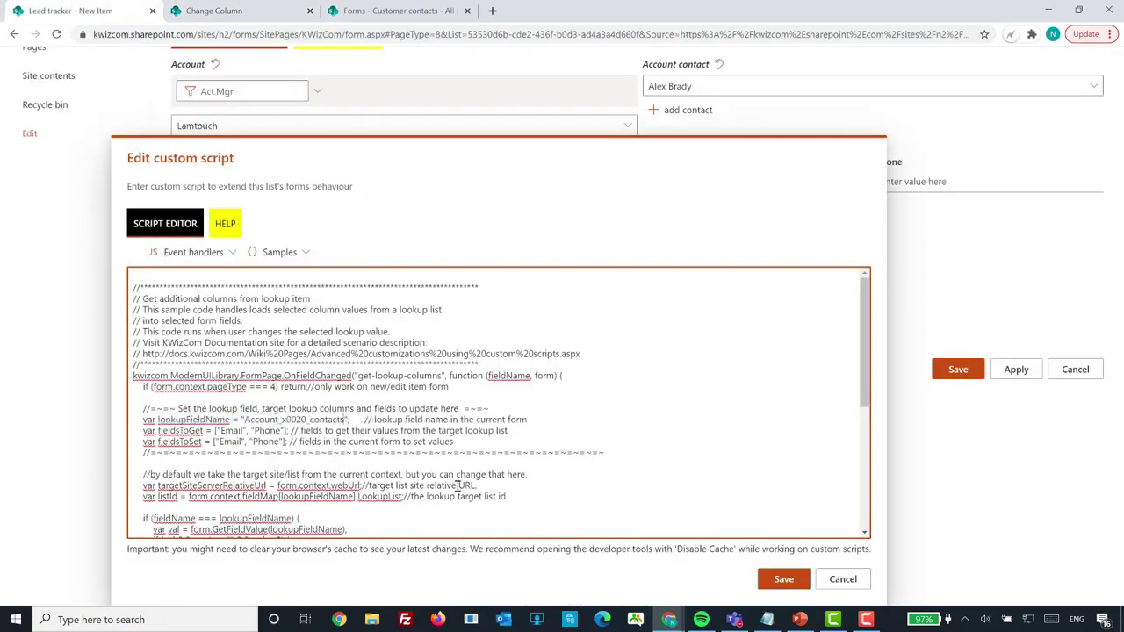
# Check the script's fieldsToGet names against the Customer contacts columns and its fieldsToSet names against the lead form's Email and Phone fields
pyautogui.doubleClick(180, 432)
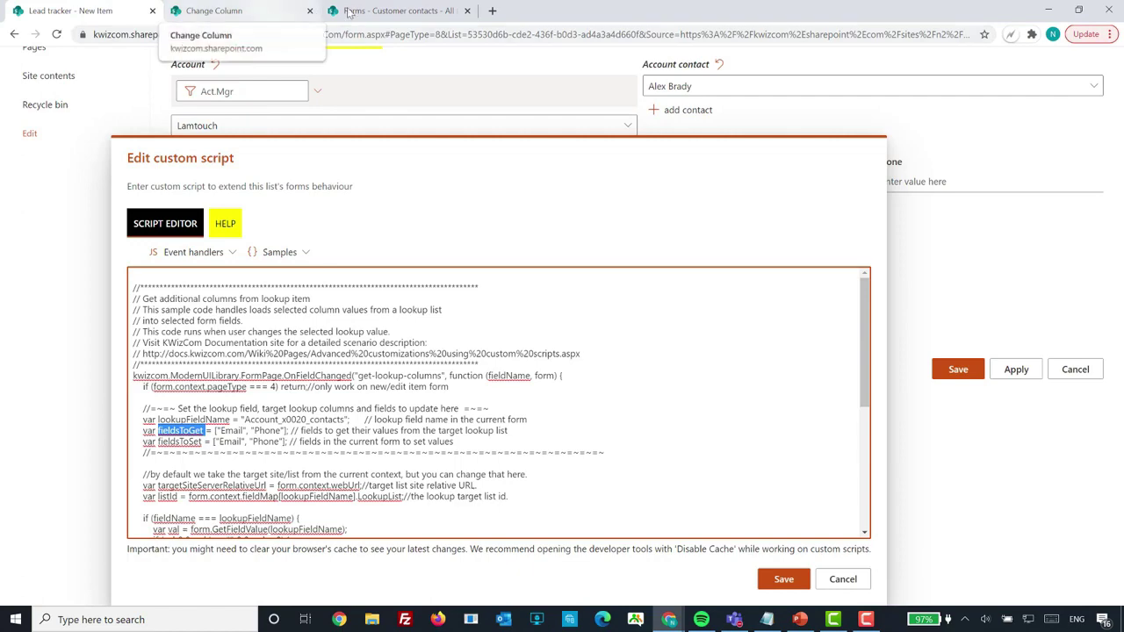
pyautogui.click(387, 11)
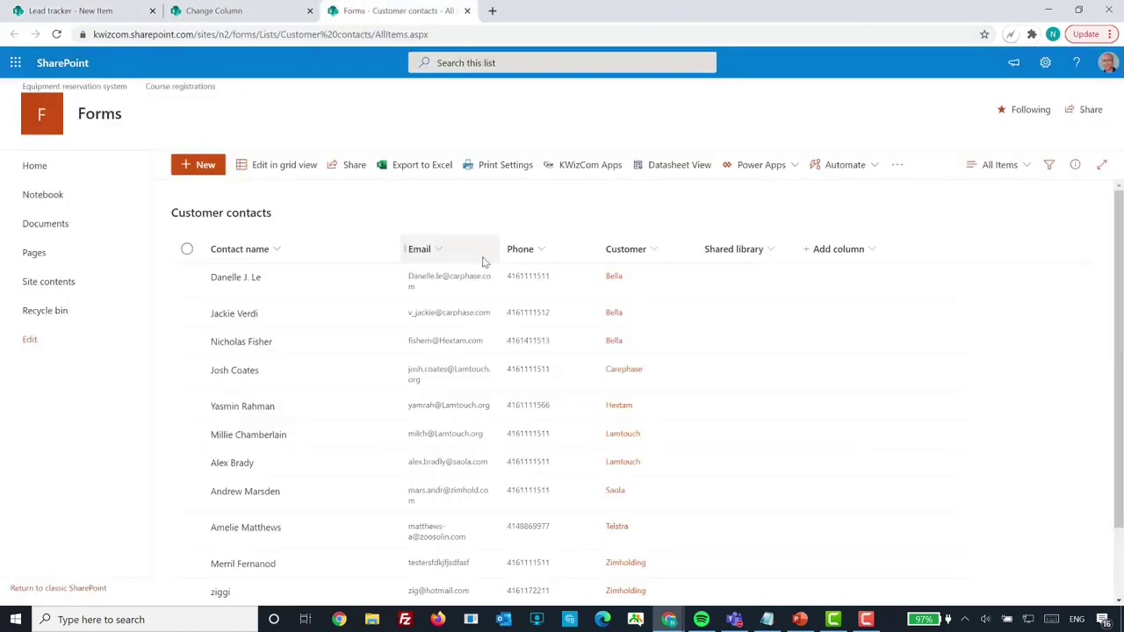
pyautogui.click(101, 11)
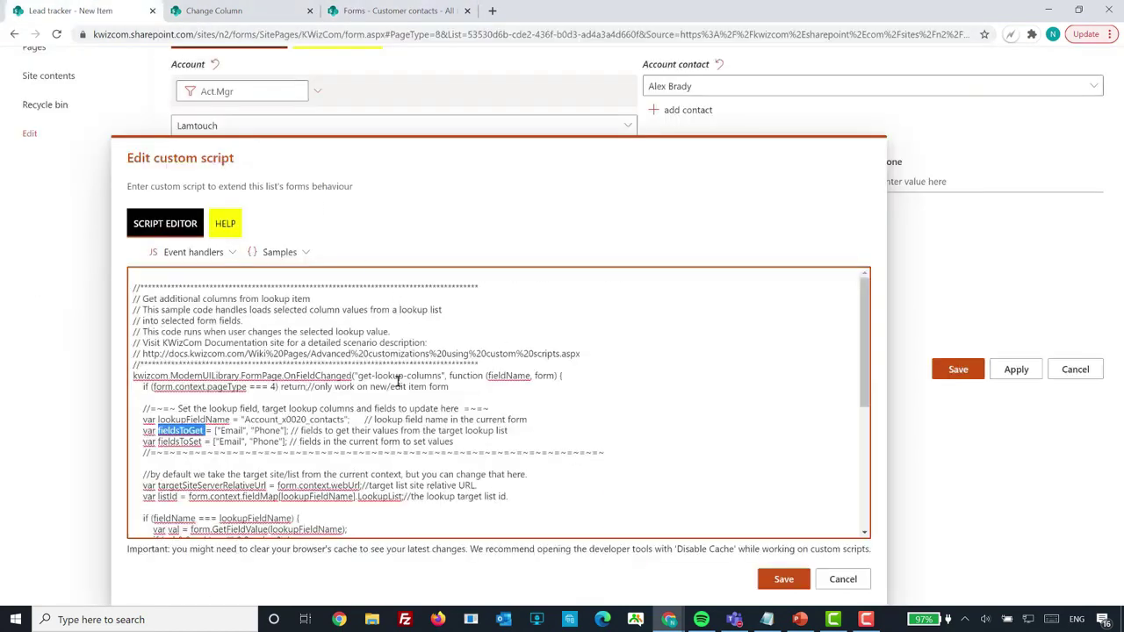
pyautogui.doubleClick(187, 442)
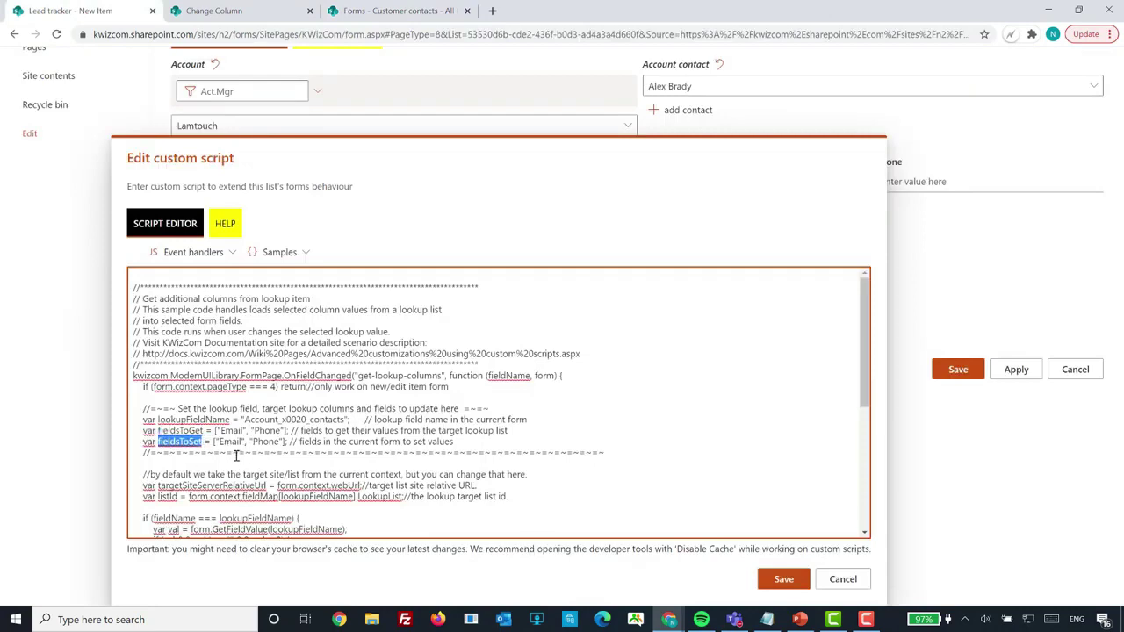
pyautogui.moveTo(676, 152); pyautogui.dragTo(515, 211)
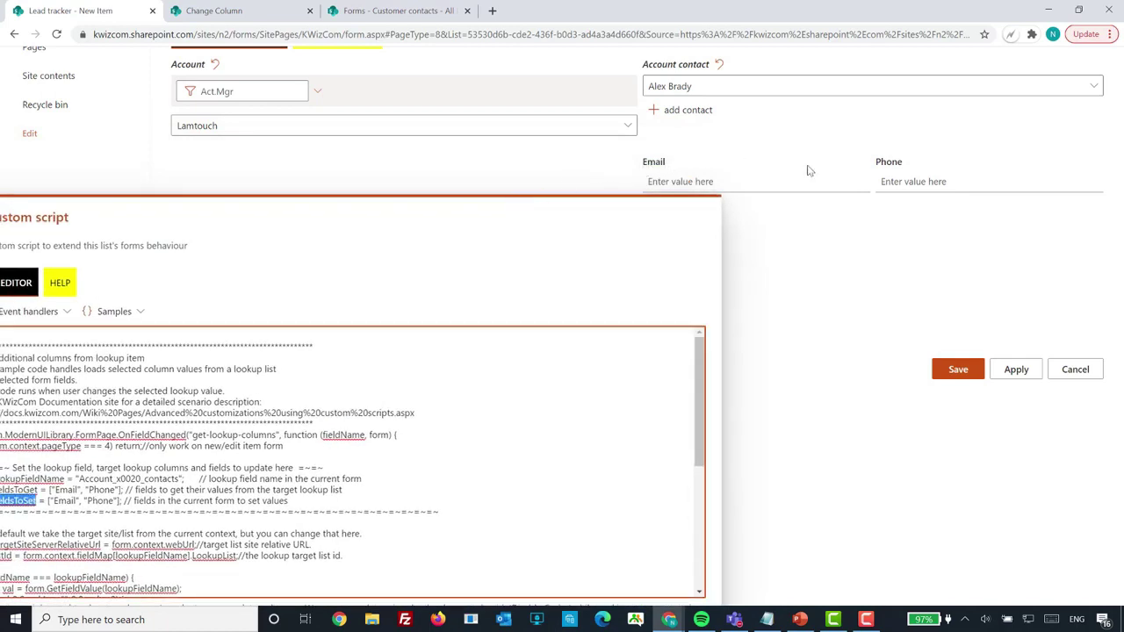
# Save the custom script and reload the new lead form, discarding the unsaved entries
pyautogui.moveTo(524, 216); pyautogui.dragTo(808, 62)
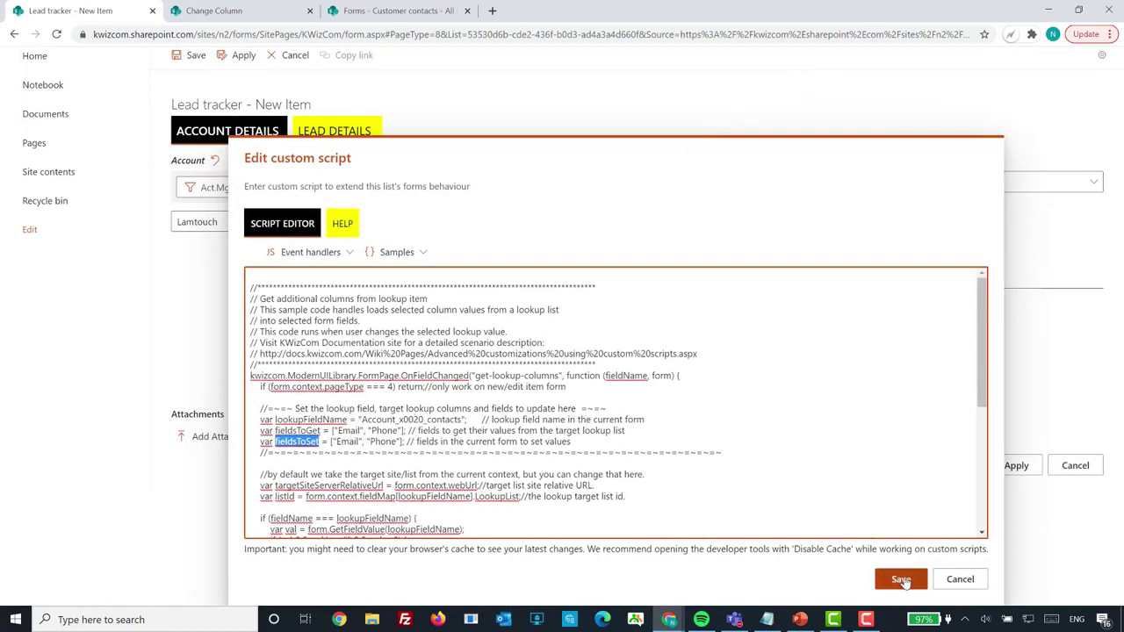
pyautogui.click(901, 580)
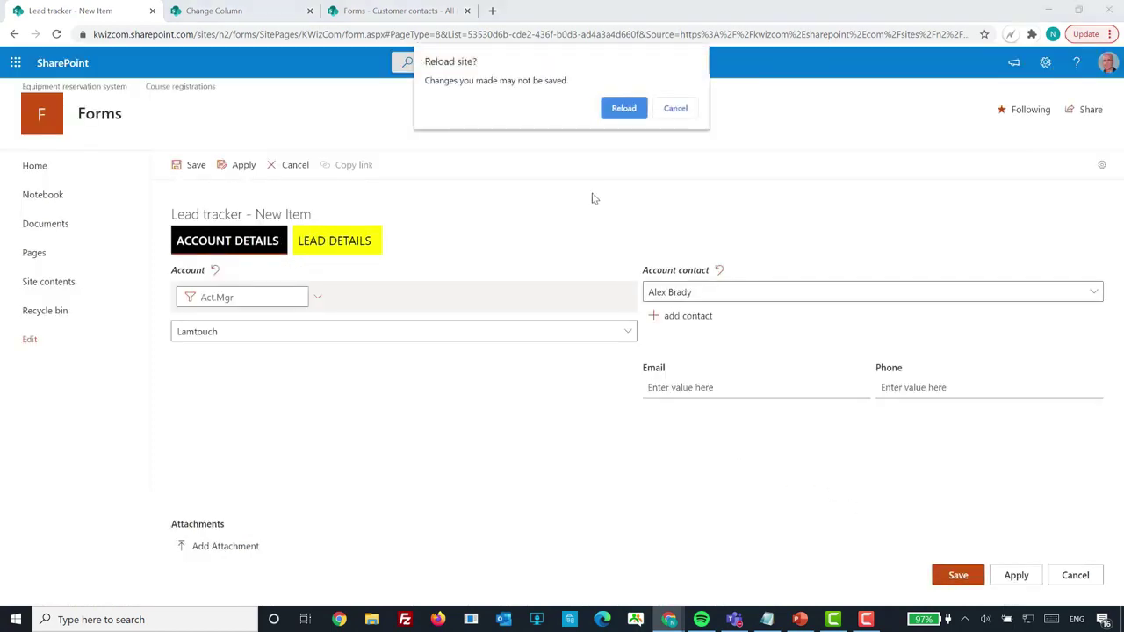
pyautogui.click(626, 112)
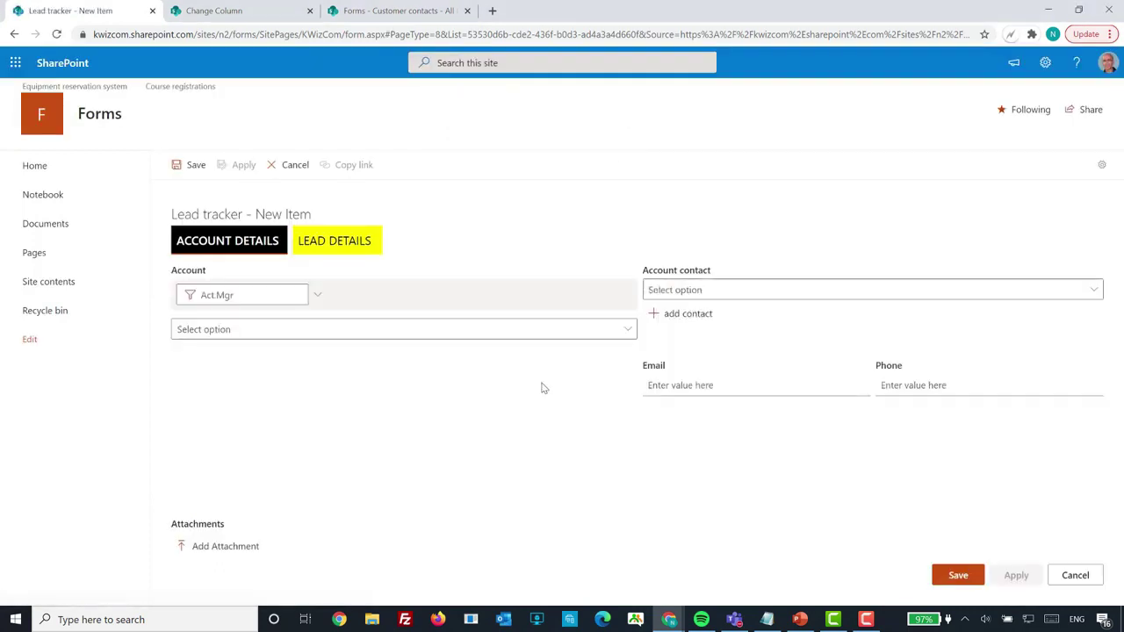
# Choose Saola as the account with its available contact, and check the script-filled Email and Phone fields
pyautogui.click(589, 337)
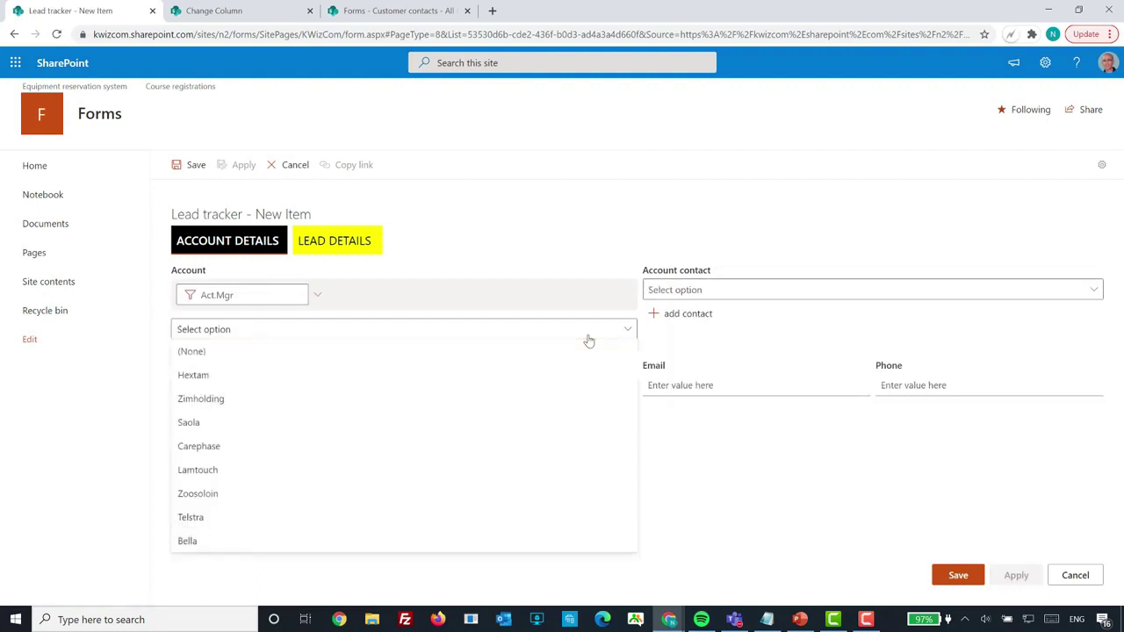
pyautogui.click(307, 421)
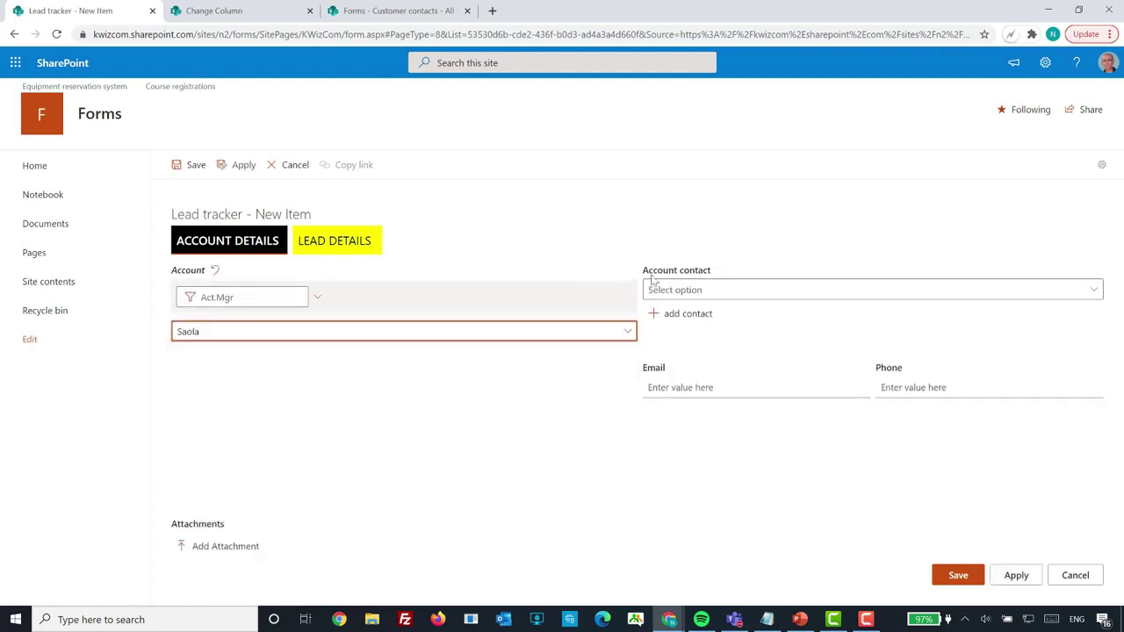
pyautogui.click(713, 294)
pyautogui.click(690, 336)
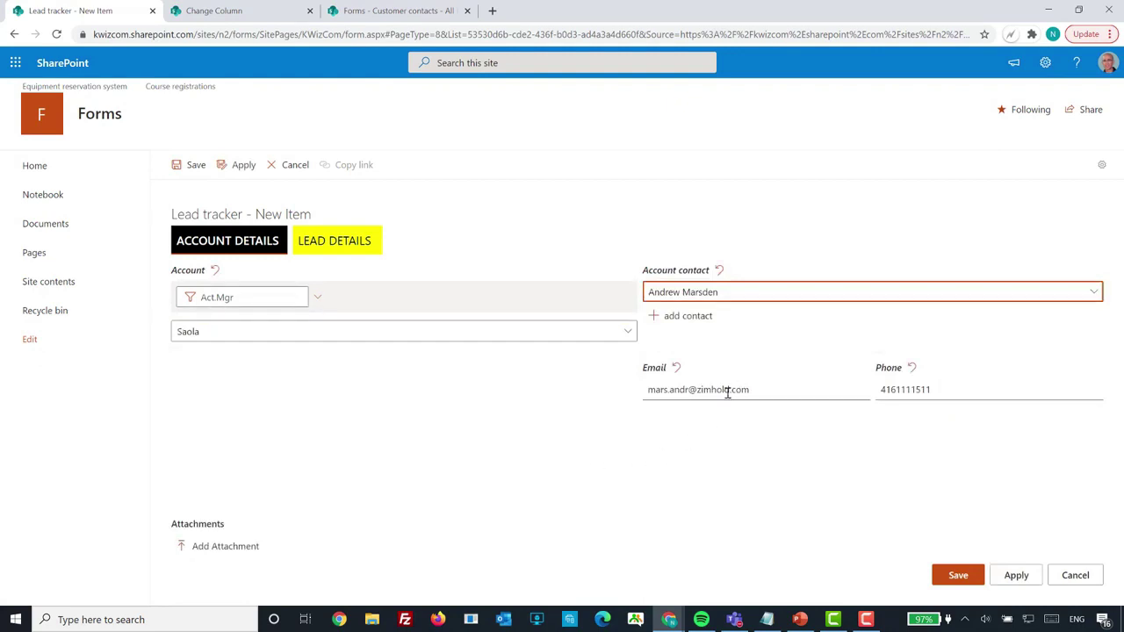
pyautogui.moveTo(643, 391); pyautogui.dragTo(776, 394)
pyautogui.moveTo(869, 388); pyautogui.dragTo(966, 389)
# Switch the account to Zoosoloin, choose the second contact listed for it, and check whether the Email field is editable
pyautogui.click(464, 331)
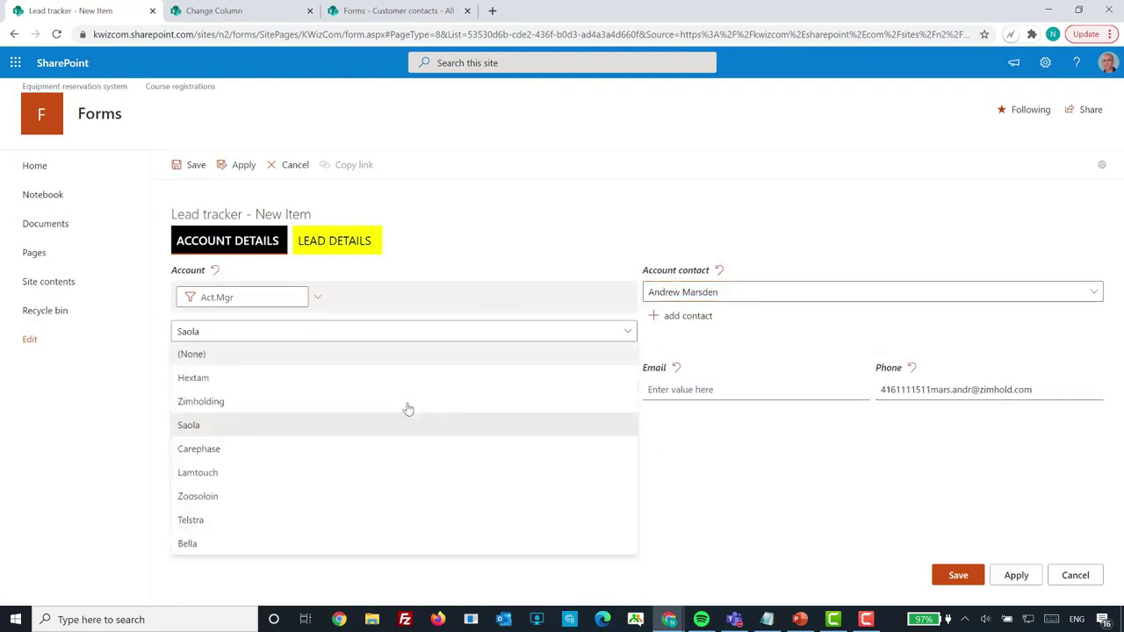
pyautogui.click(396, 496)
pyautogui.click(807, 297)
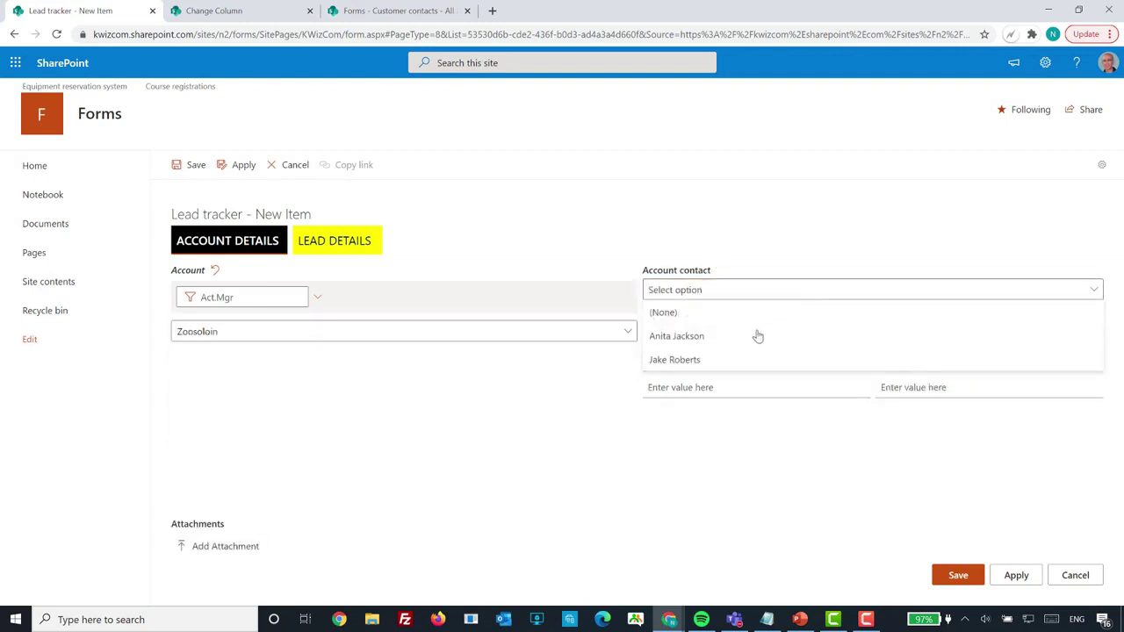
pyautogui.click(711, 361)
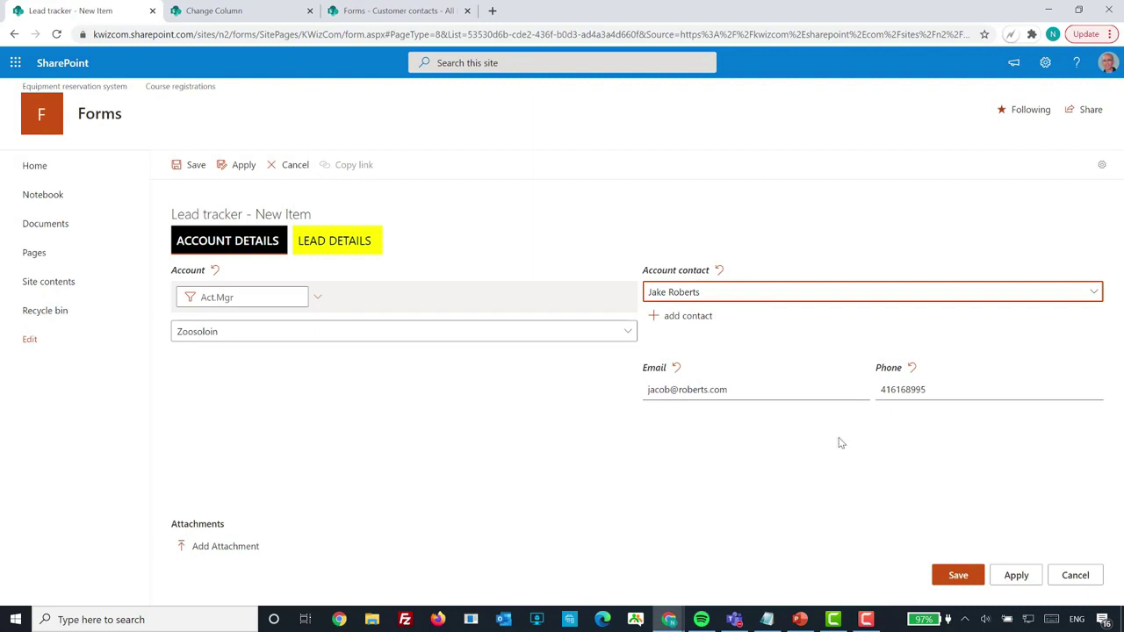
pyautogui.click(738, 386)
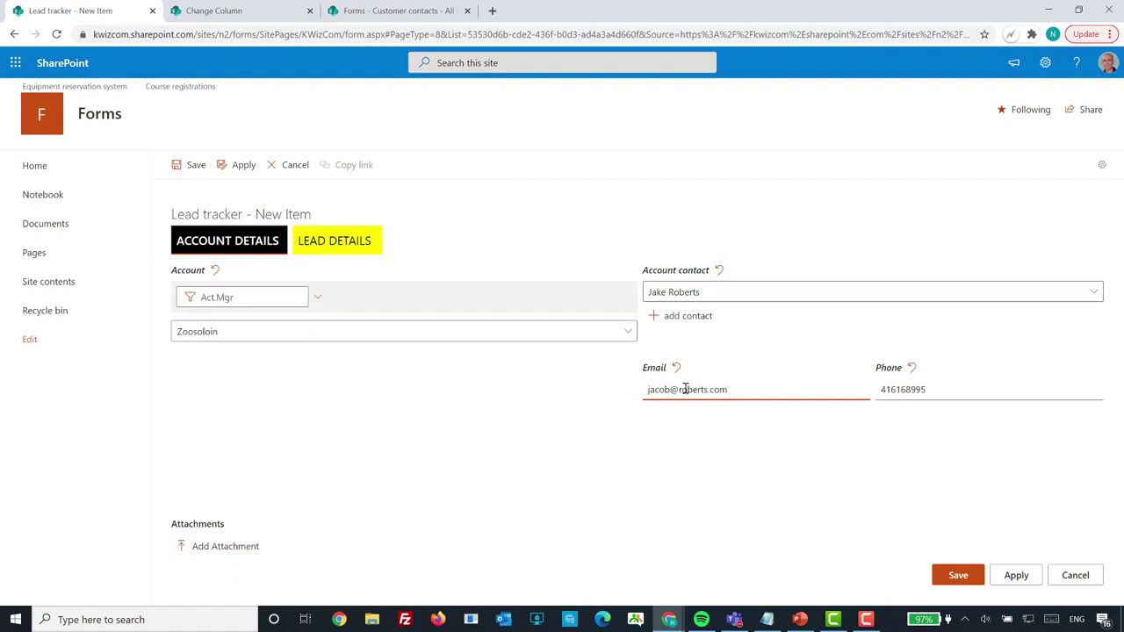
# Add the "Set fields appear read-only" sample to the lead form's custom script
pyautogui.click(1100, 165)
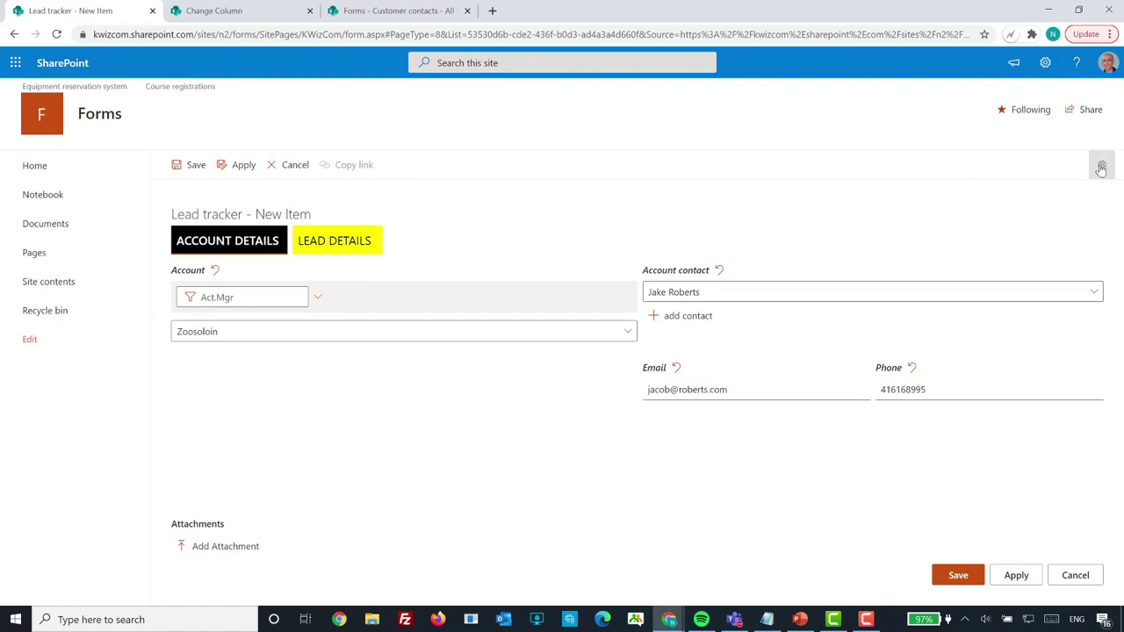
pyautogui.click(1041, 263)
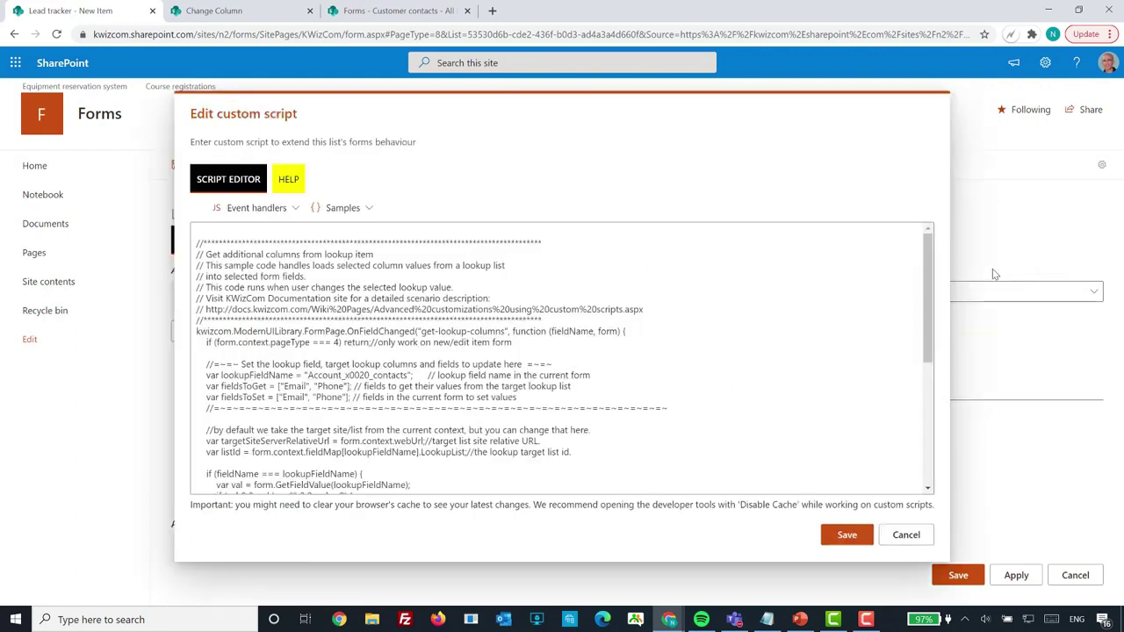
pyautogui.click(356, 209)
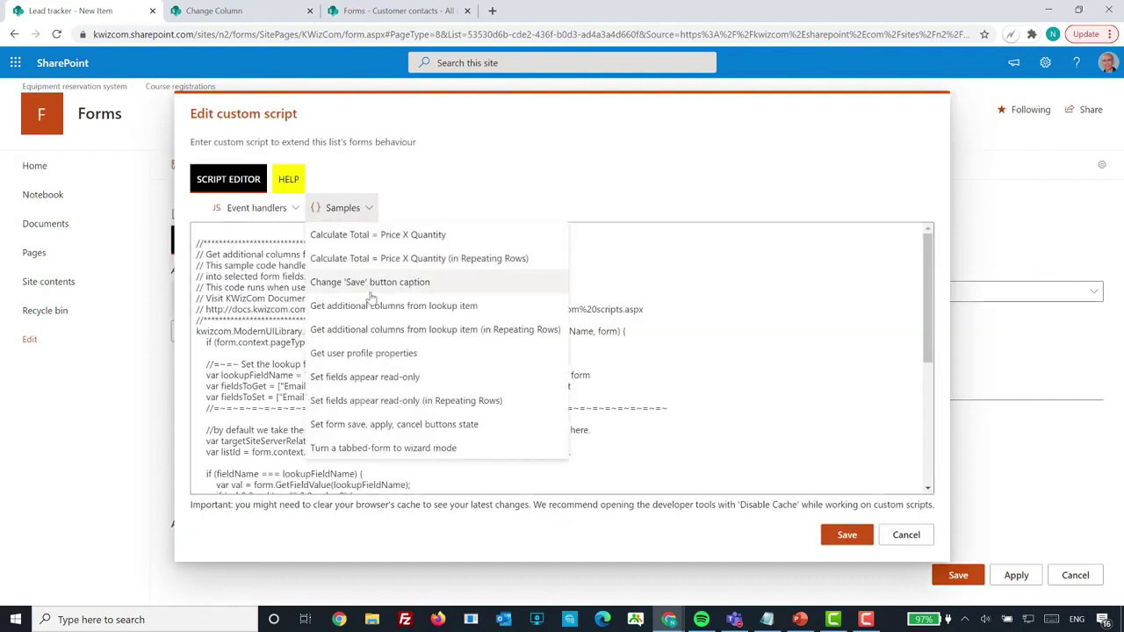
pyautogui.click(340, 386)
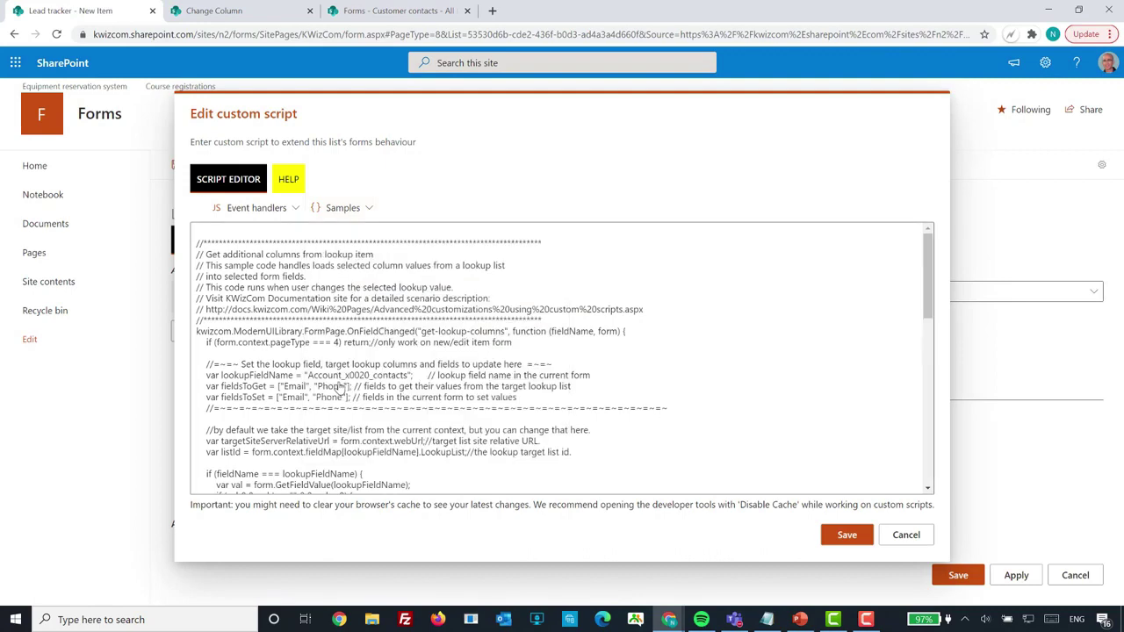
pyautogui.scroll(1, 340, 380)
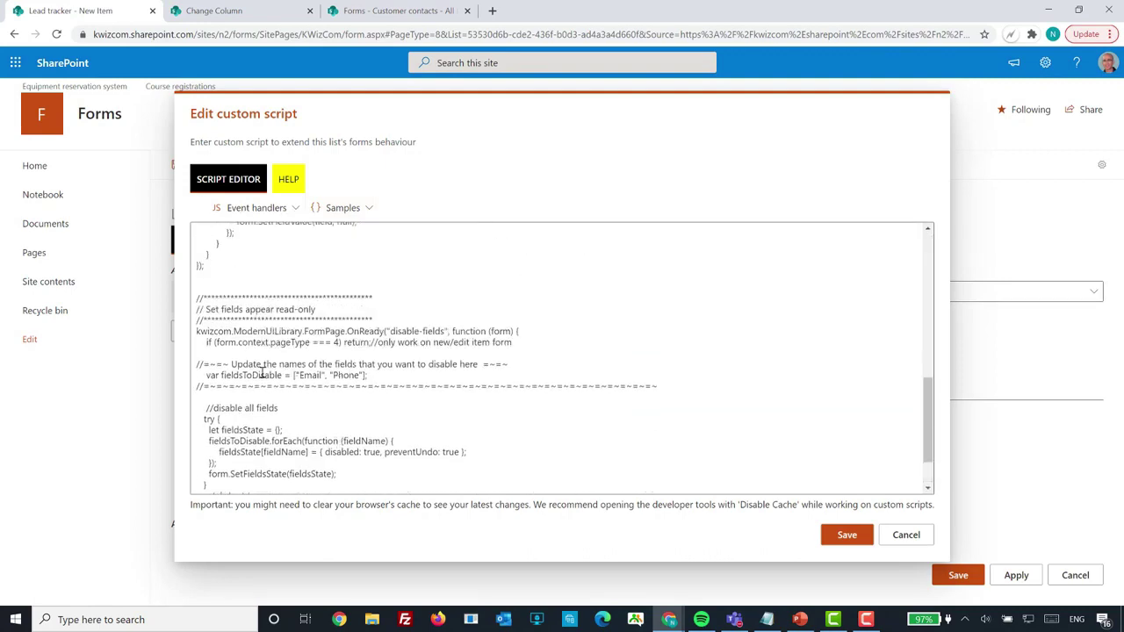
# Check that fieldsToDisable names "Email" and "Phone", save the custom script, and reload the new lead form
pyautogui.doubleClick(243, 379)
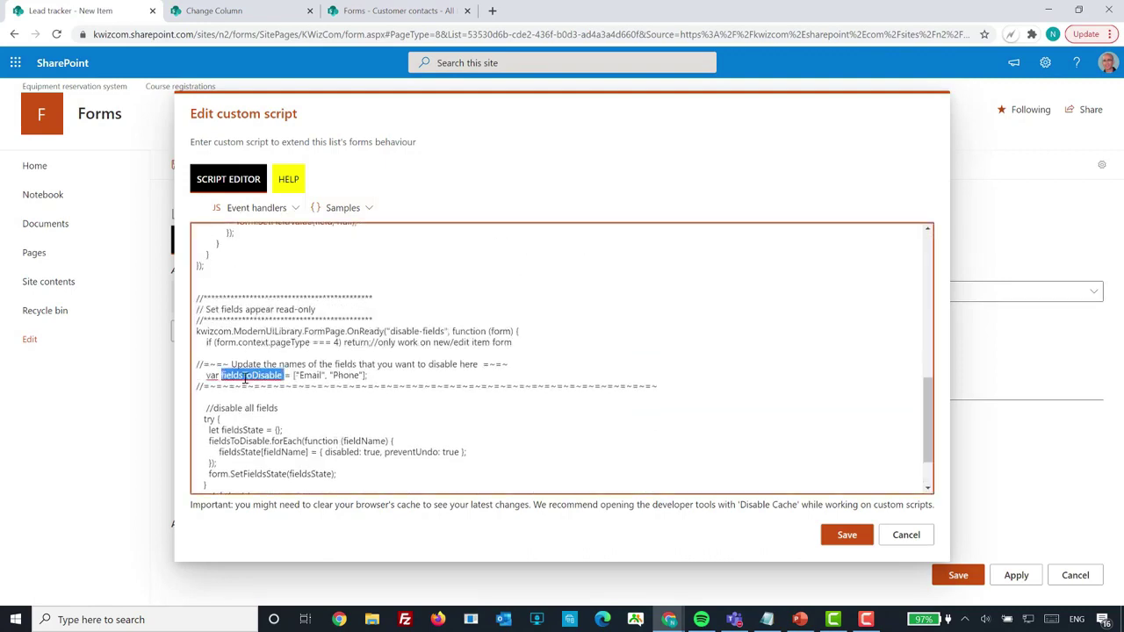
pyautogui.doubleClick(310, 375)
pyautogui.doubleClick(340, 376)
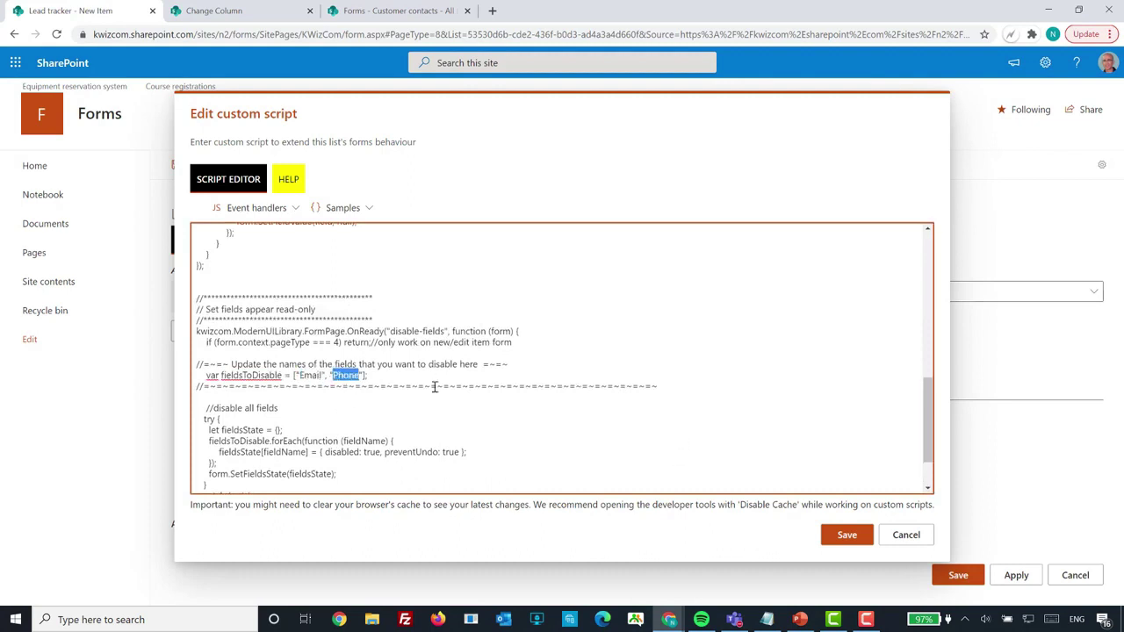
pyautogui.click(846, 535)
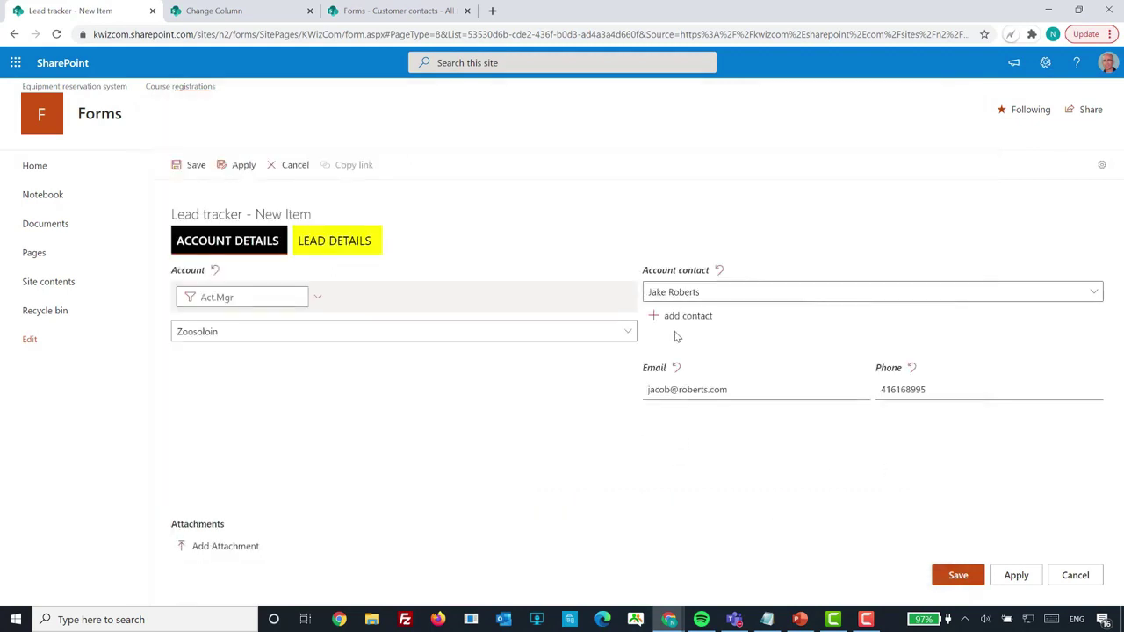
pyautogui.press('F5')
pyautogui.click(620, 110)
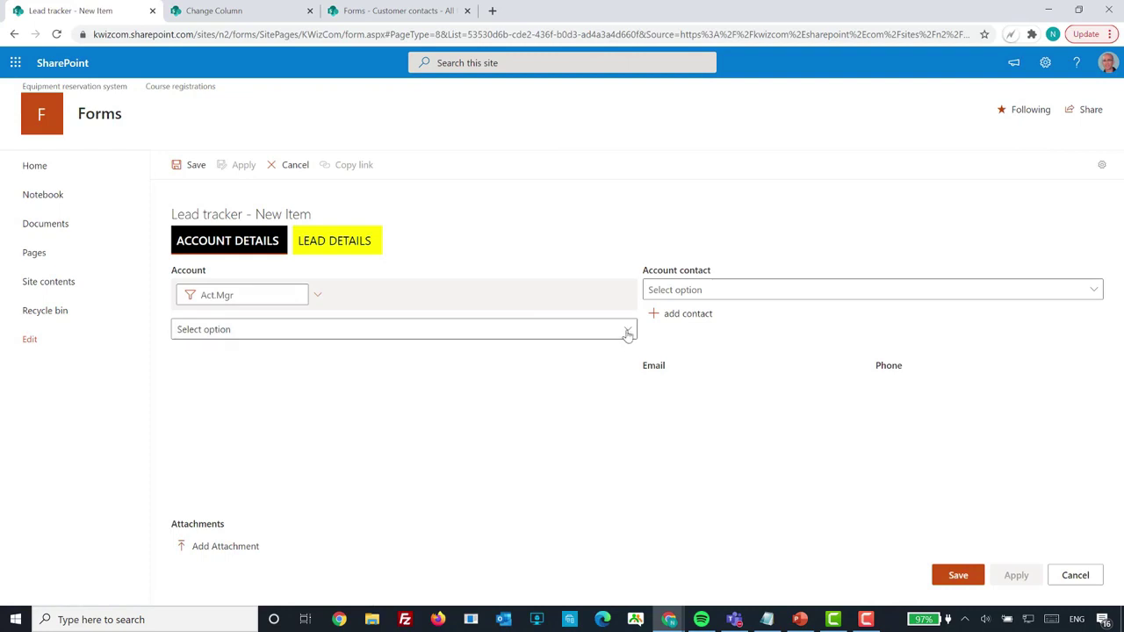
# Select the Saola account and its contact in the reloaded form, and check that Email and Phone are filled read-only
pyautogui.click(627, 330)
pyautogui.click(524, 421)
pyautogui.click(725, 300)
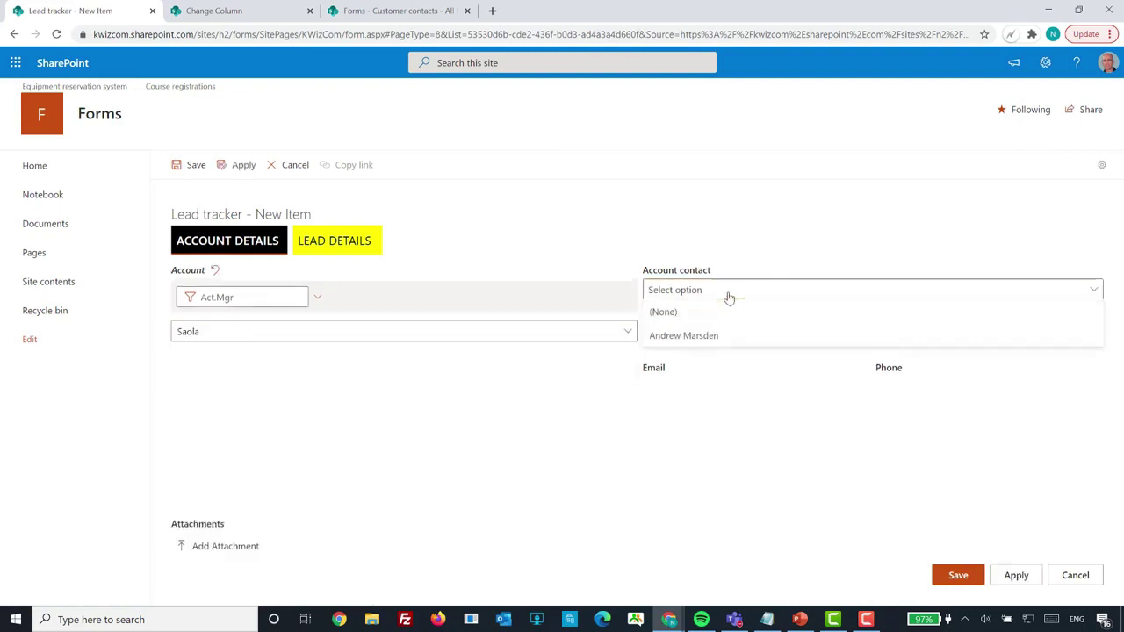
pyautogui.click(711, 332)
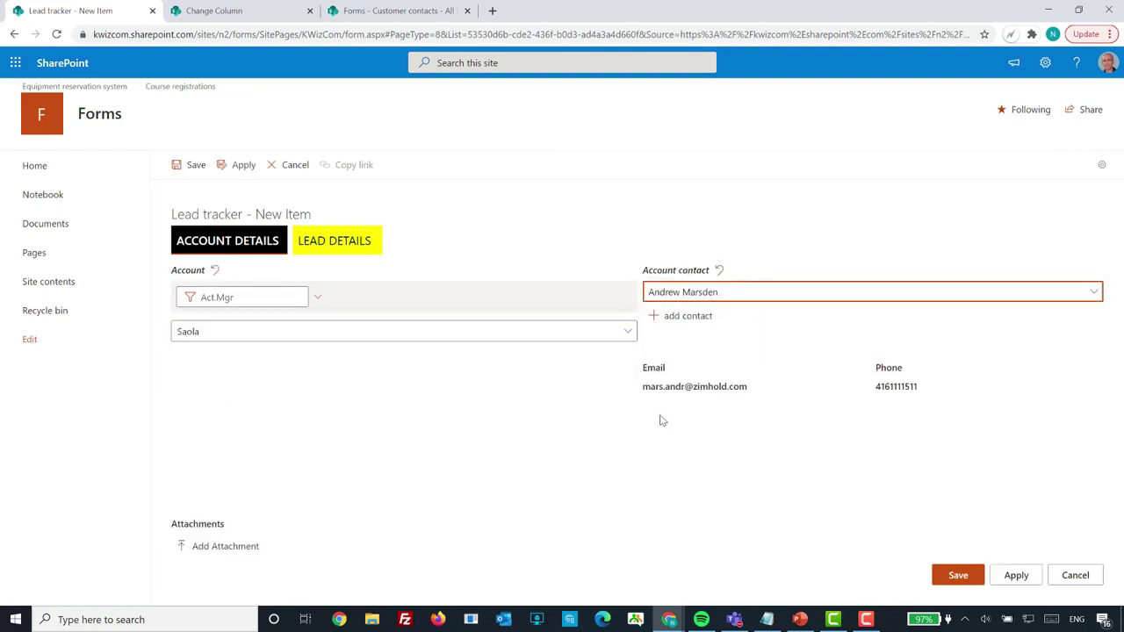
pyautogui.moveTo(649, 387); pyautogui.dragTo(752, 387)
pyautogui.doubleClick(899, 390)
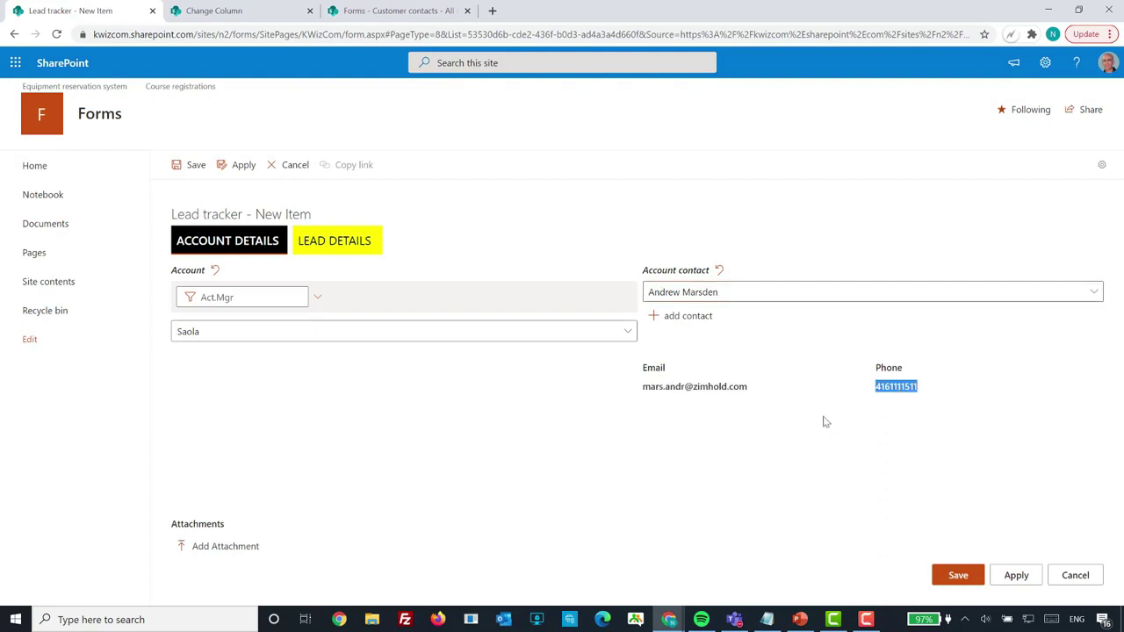
pyautogui.click(775, 443)
# Change the lead's account to Lamtouch and set the account contact to the contact belonging to it
pyautogui.click(663, 295)
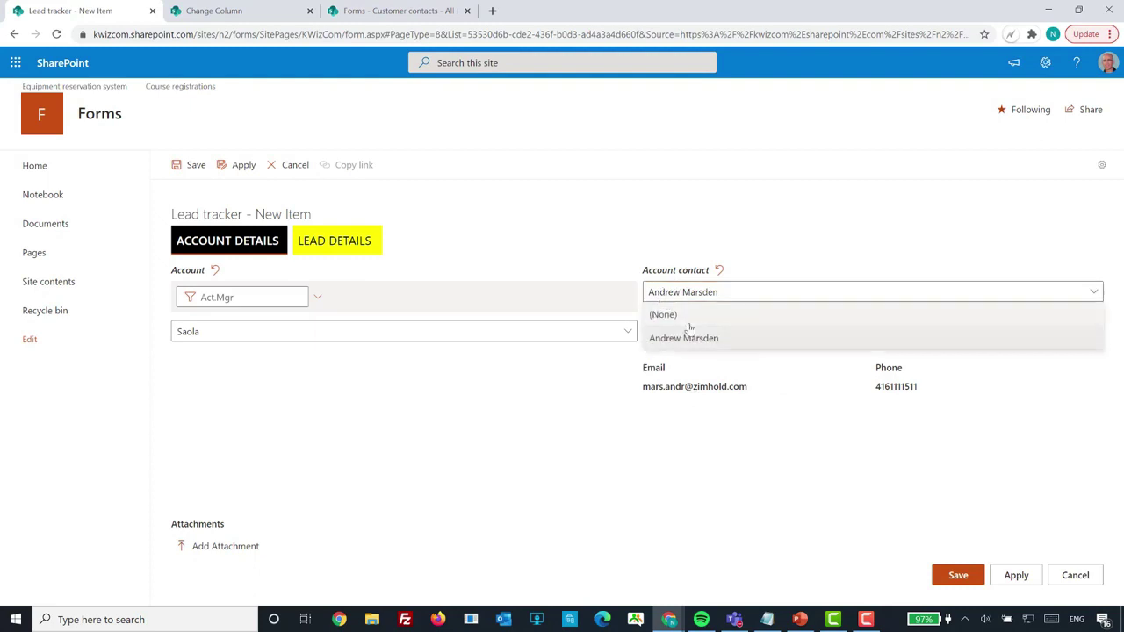
pyautogui.click(625, 334)
pyautogui.click(474, 469)
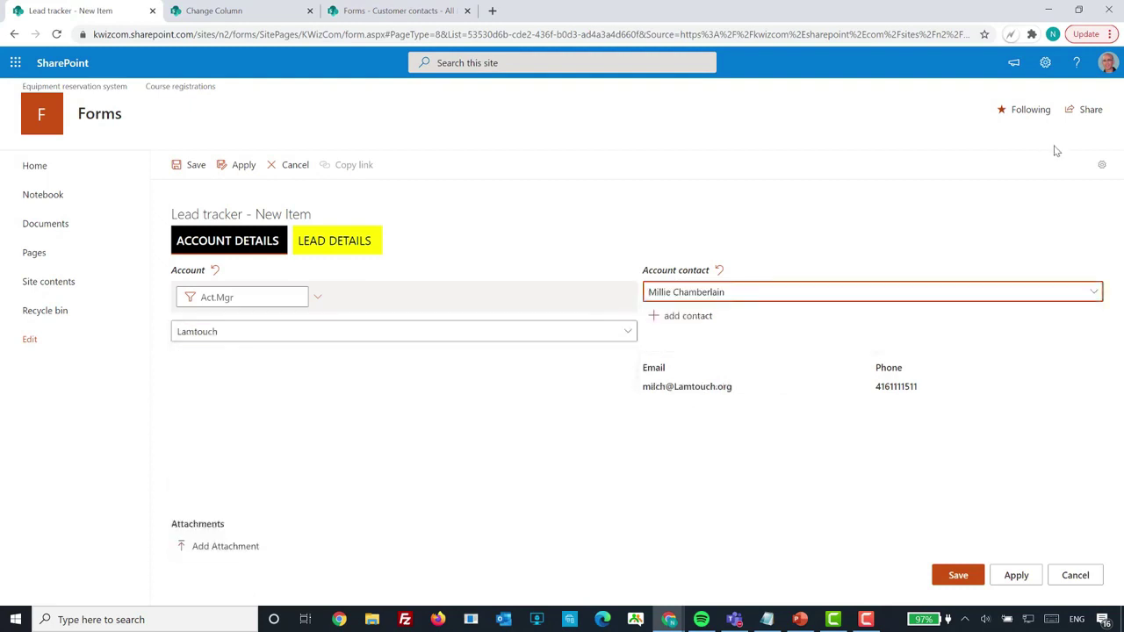
# Review the script samples offered in the lead form's custom script editor, leaving the script unchanged
pyautogui.click(1099, 166)
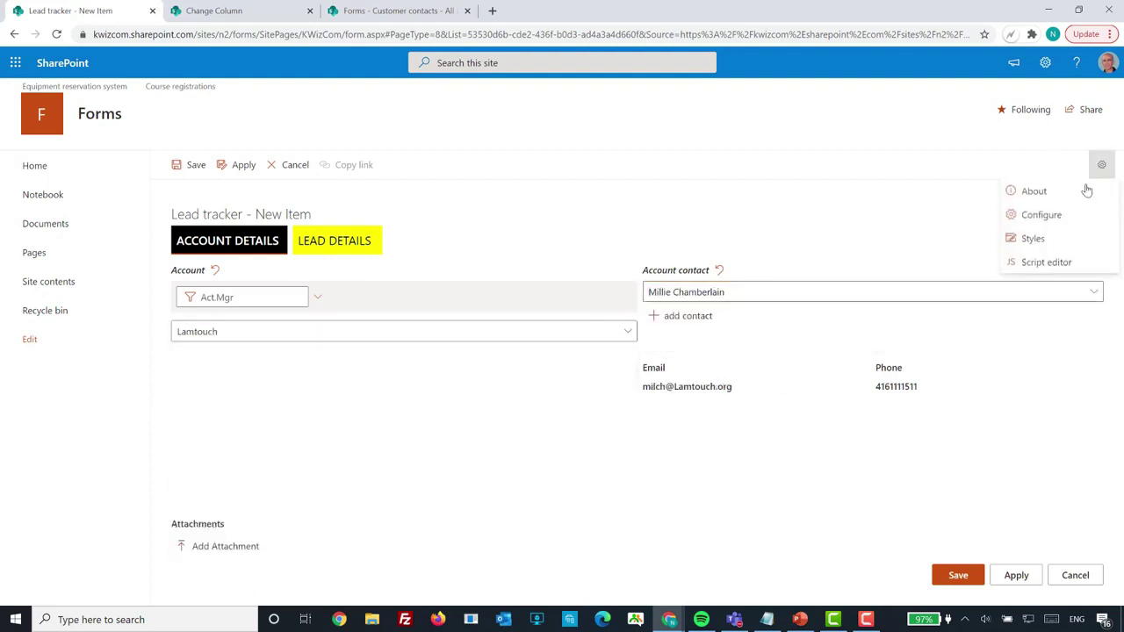
pyautogui.click(1046, 262)
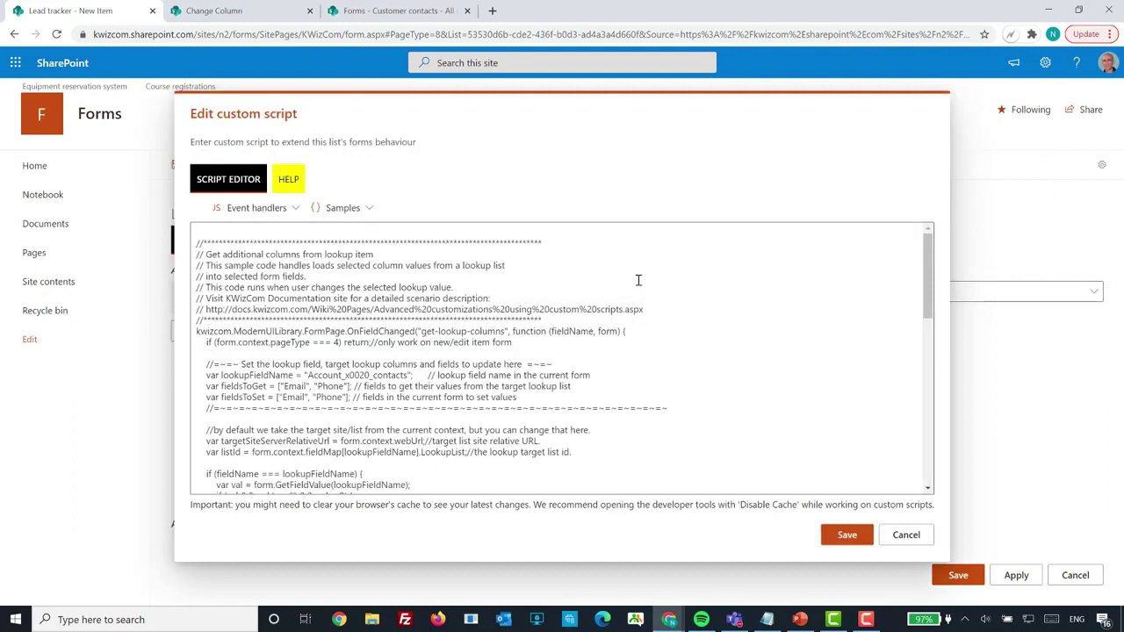
pyautogui.click(344, 208)
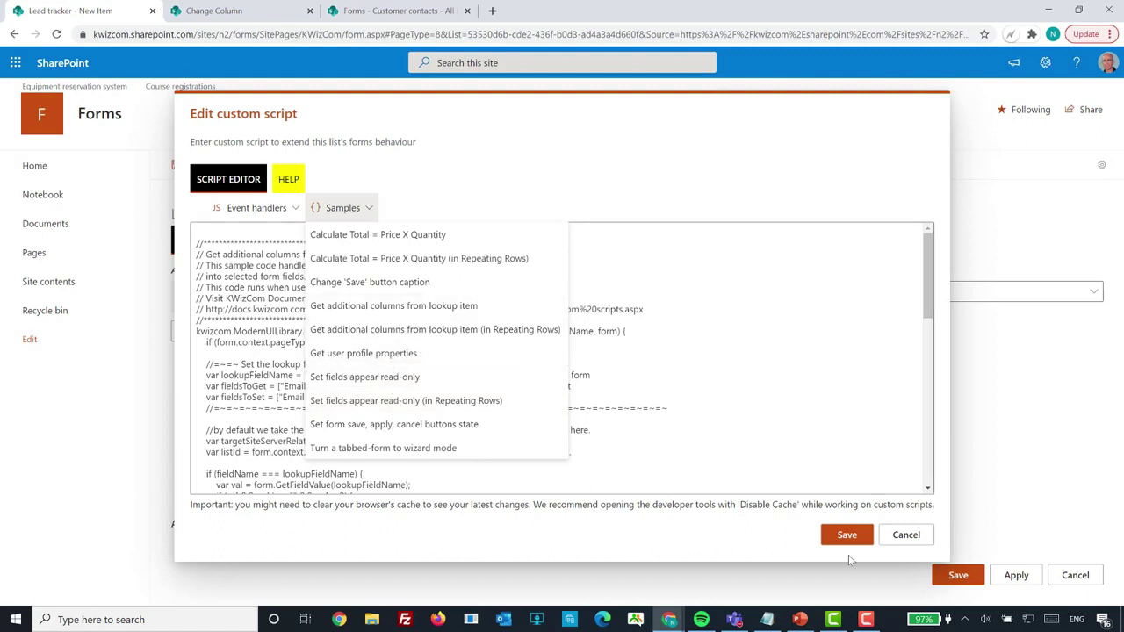
pyautogui.click(893, 542)
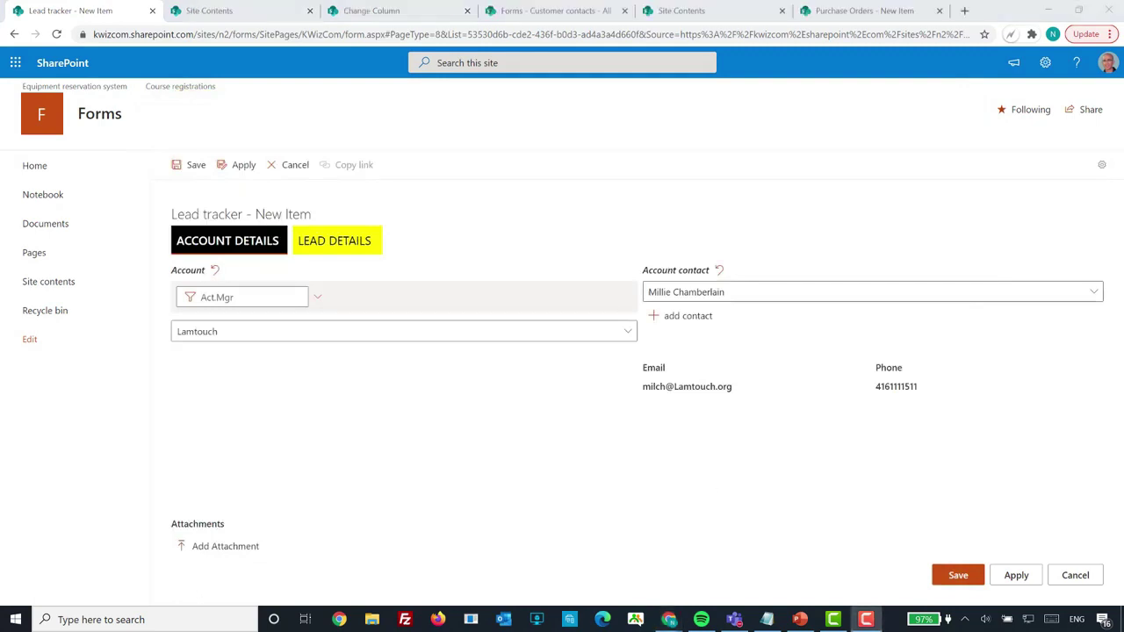
# Go to the Purchase Orders new item form in a reduced browser window and set its first order row to Product B with quantity 3
pyautogui.click(827, 12)
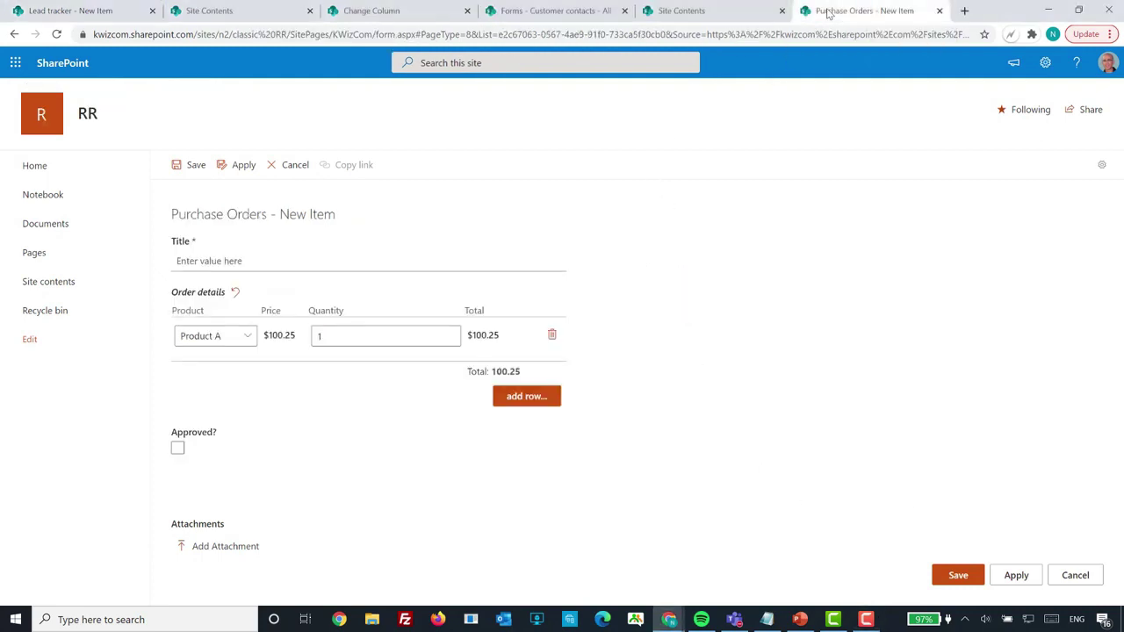
pyautogui.click(1078, 11)
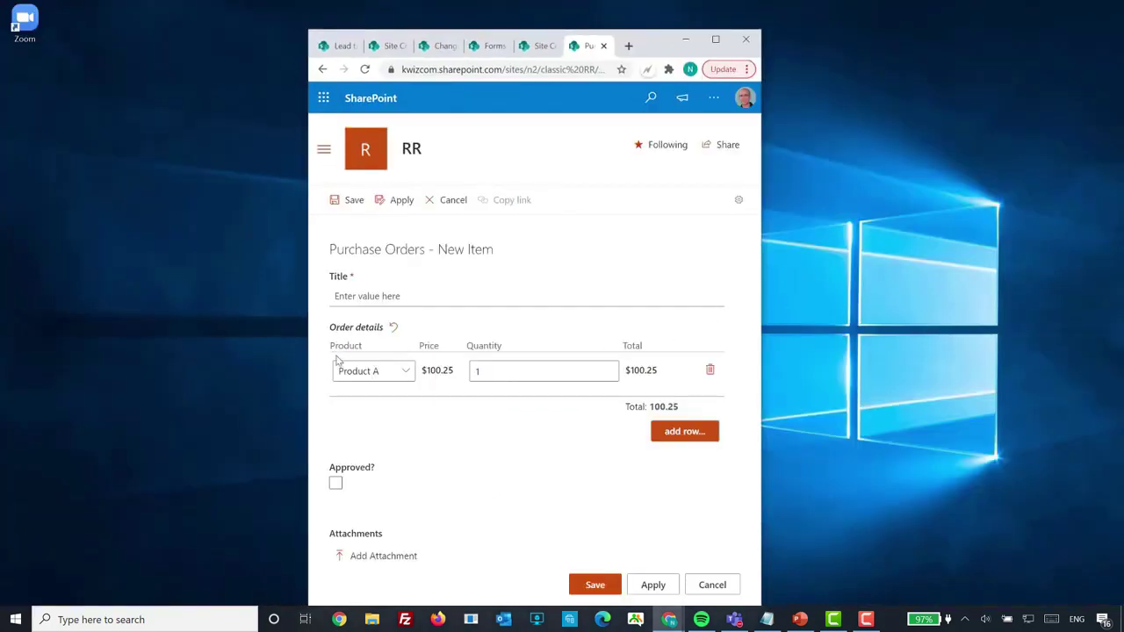
pyautogui.click(402, 371)
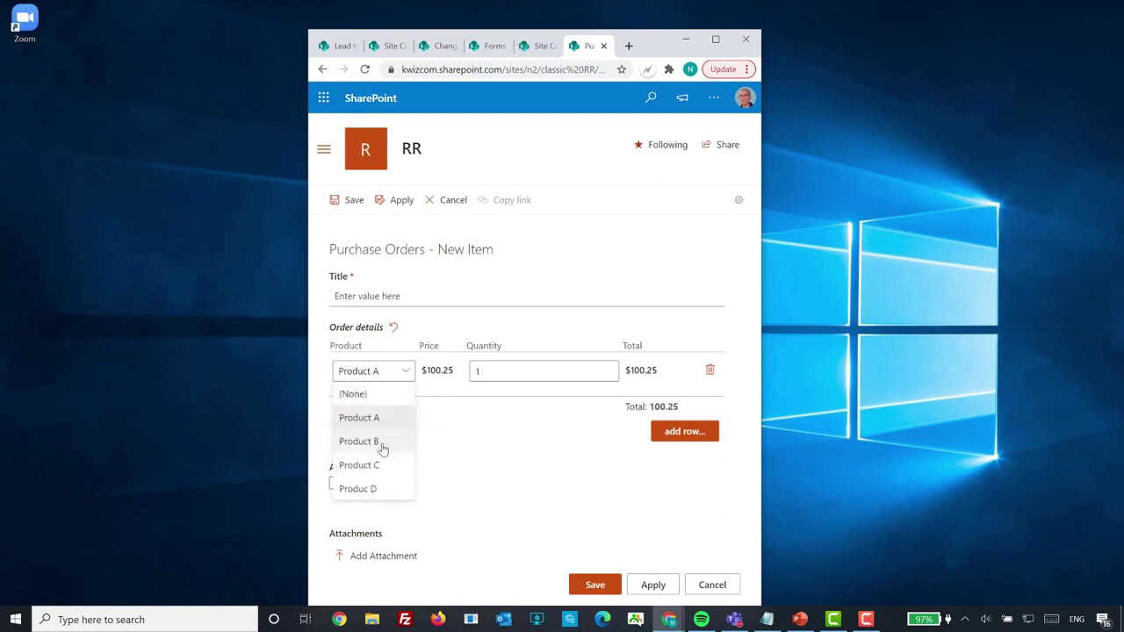
pyautogui.click(382, 447)
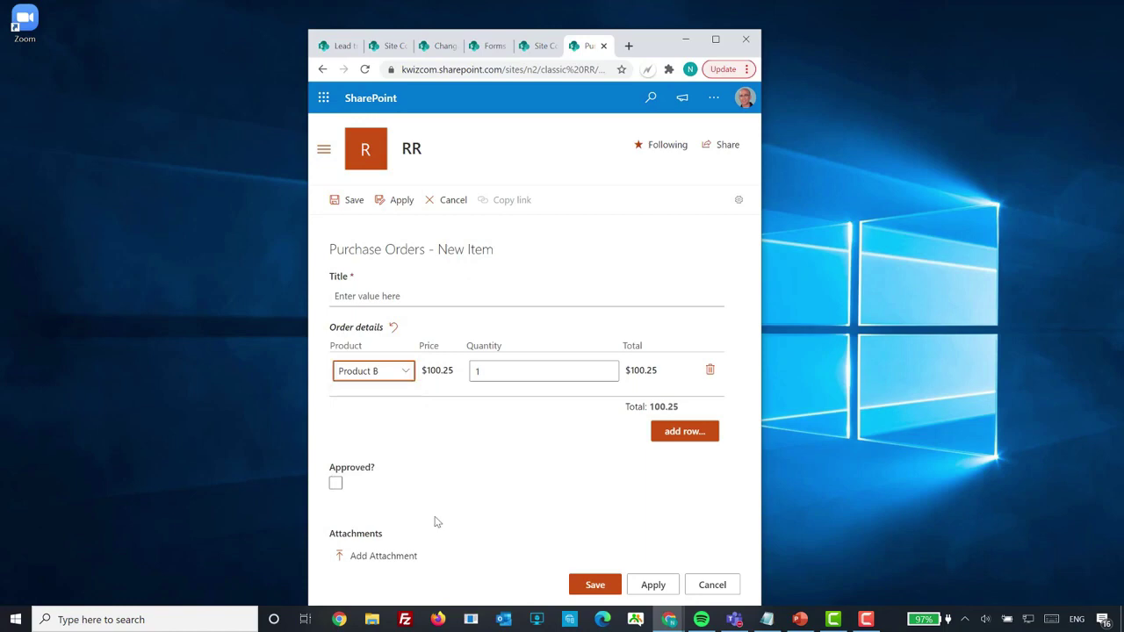
pyautogui.doubleClick(426, 372)
pyautogui.doubleClick(476, 370)
pyautogui.write('3')
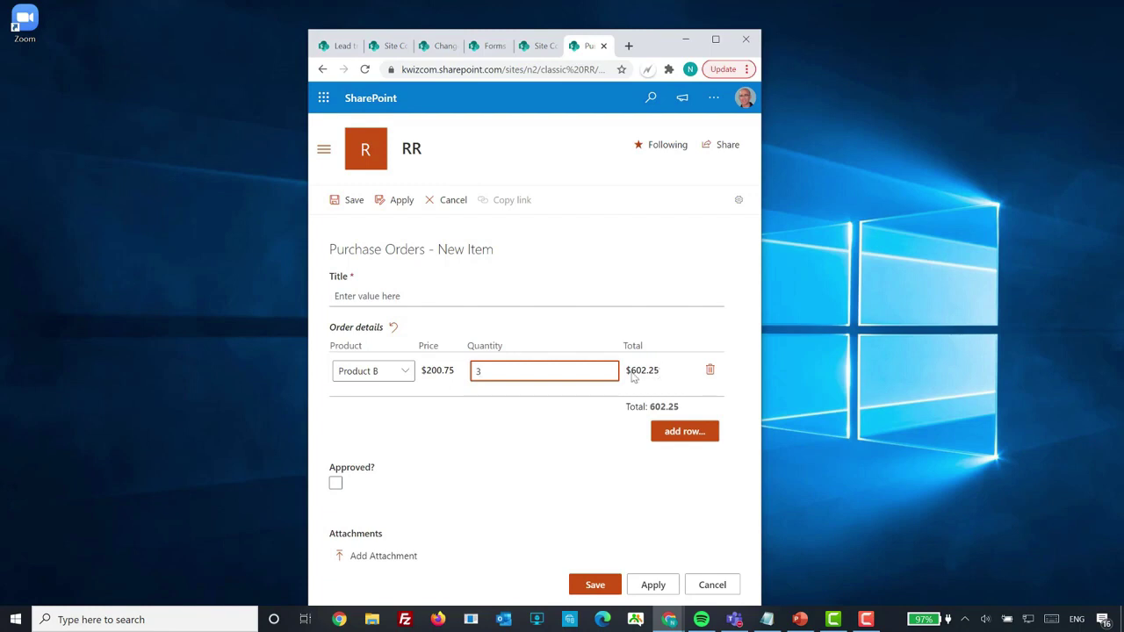
# Add a second order row for Product C with quantity 4
pyautogui.click(678, 432)
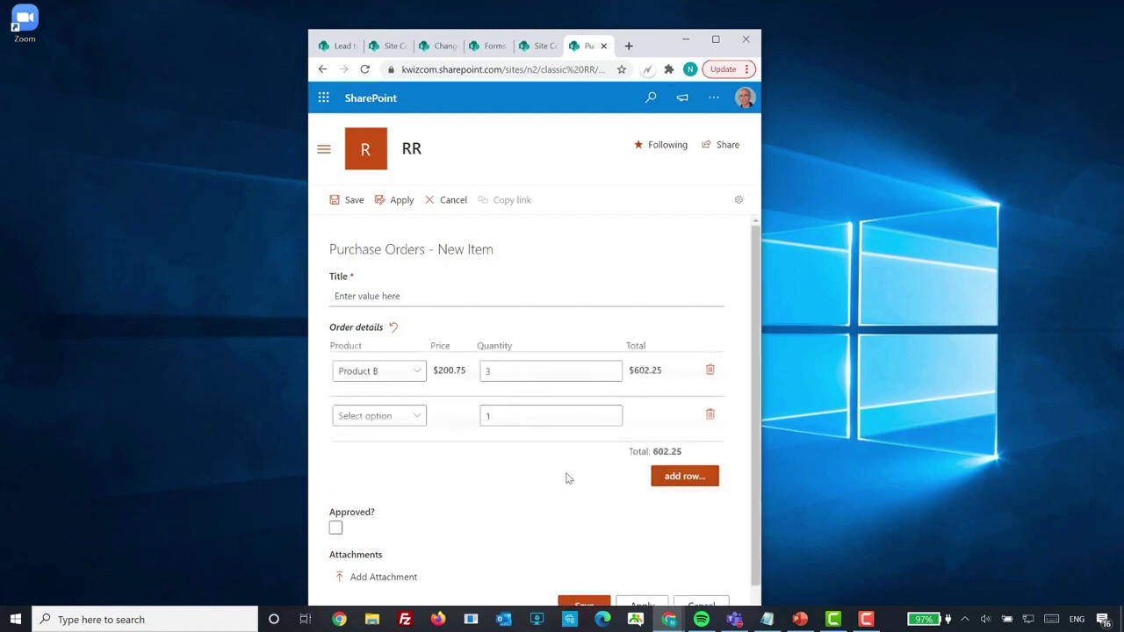
pyautogui.click(378, 416)
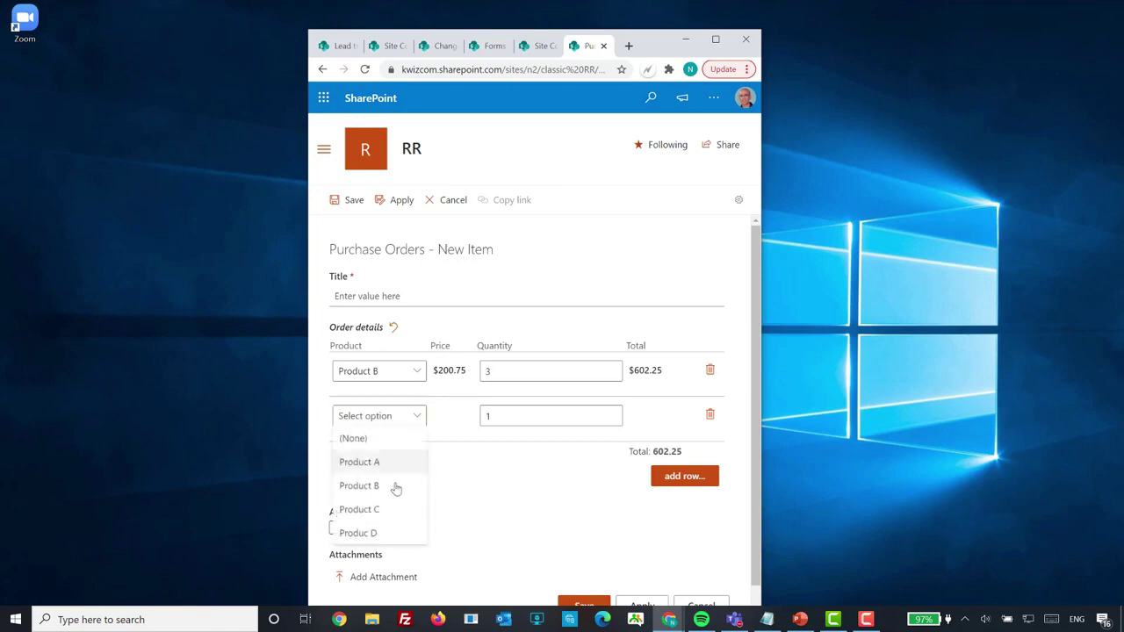
pyautogui.click(389, 512)
pyautogui.click(483, 417)
pyautogui.write('4')
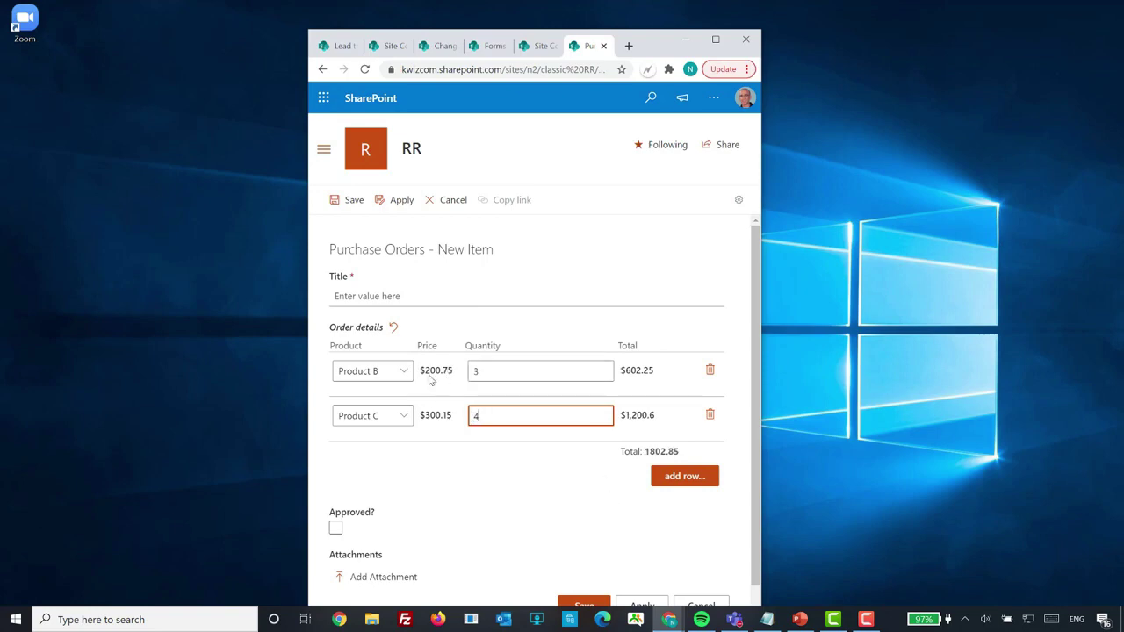
# Examine the looked-up price and the calculated row total of the Product B order row
pyautogui.moveTo(442, 372); pyautogui.dragTo(391, 376)
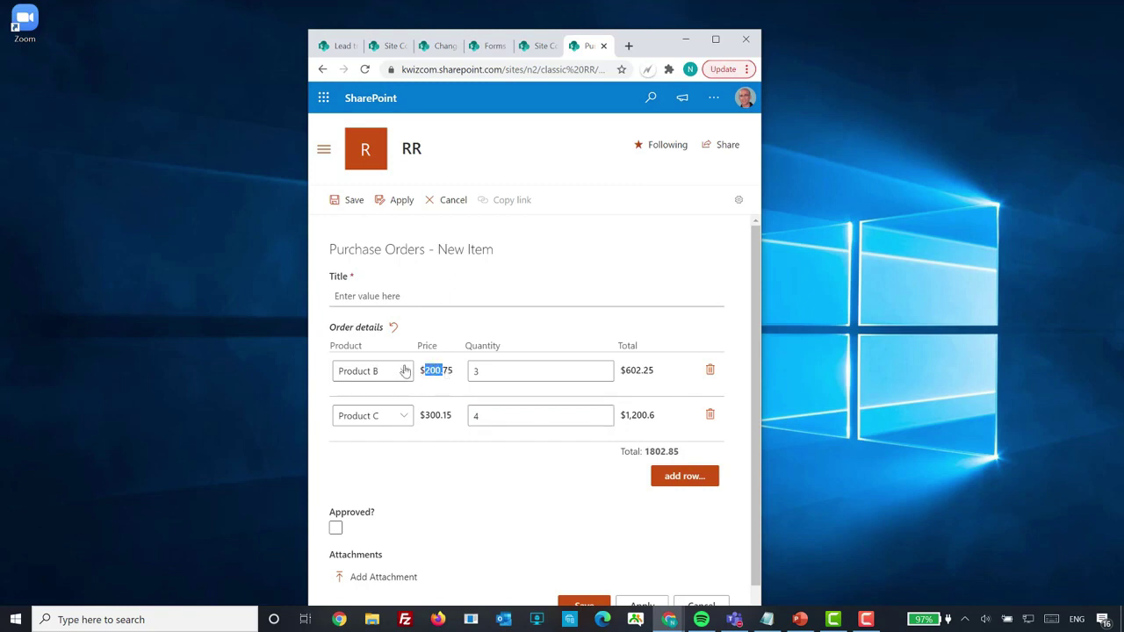
pyautogui.click(448, 505)
pyautogui.moveTo(654, 371); pyautogui.dragTo(623, 379)
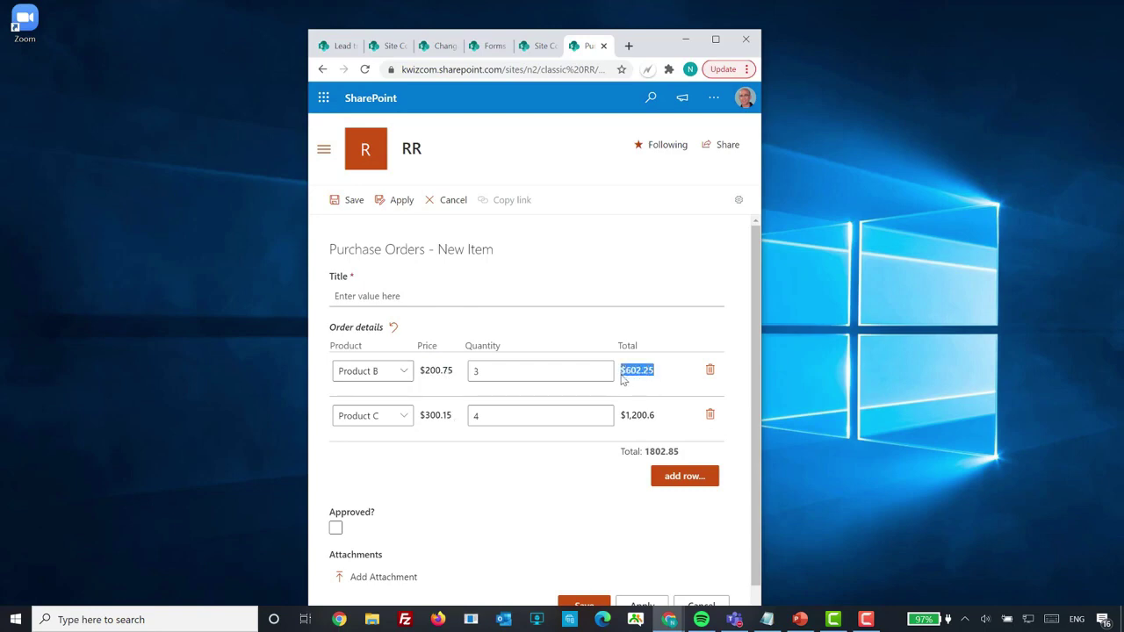
pyautogui.click(631, 383)
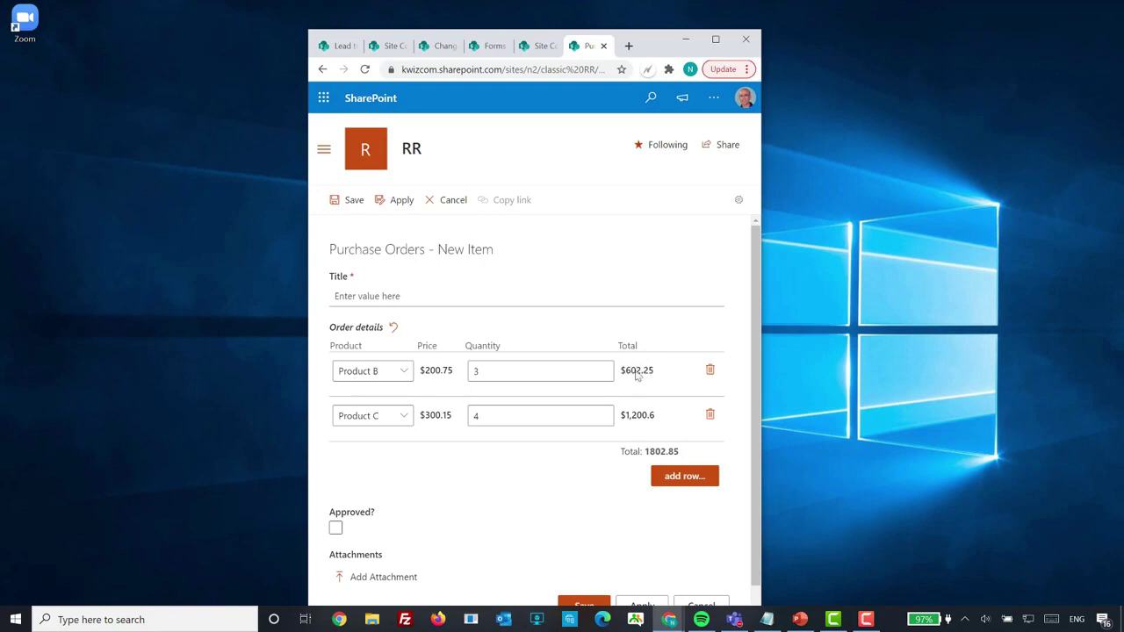
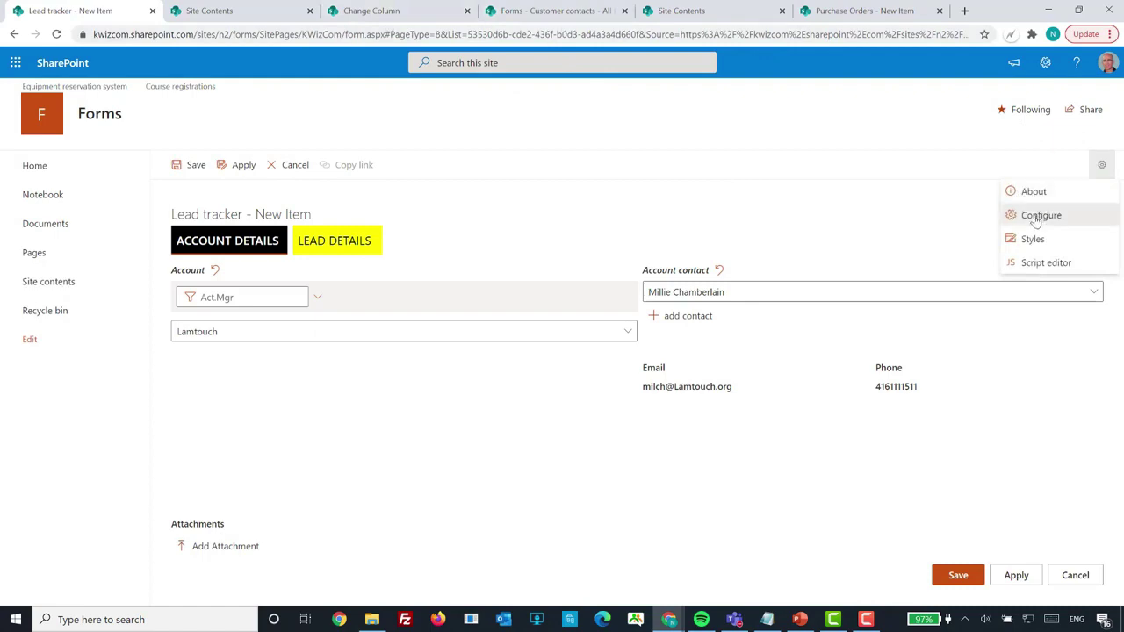
# Open the activities configuration of the Lead tracker list and review the Approve Lead activity's field update properties
pyautogui.click(1041, 215)
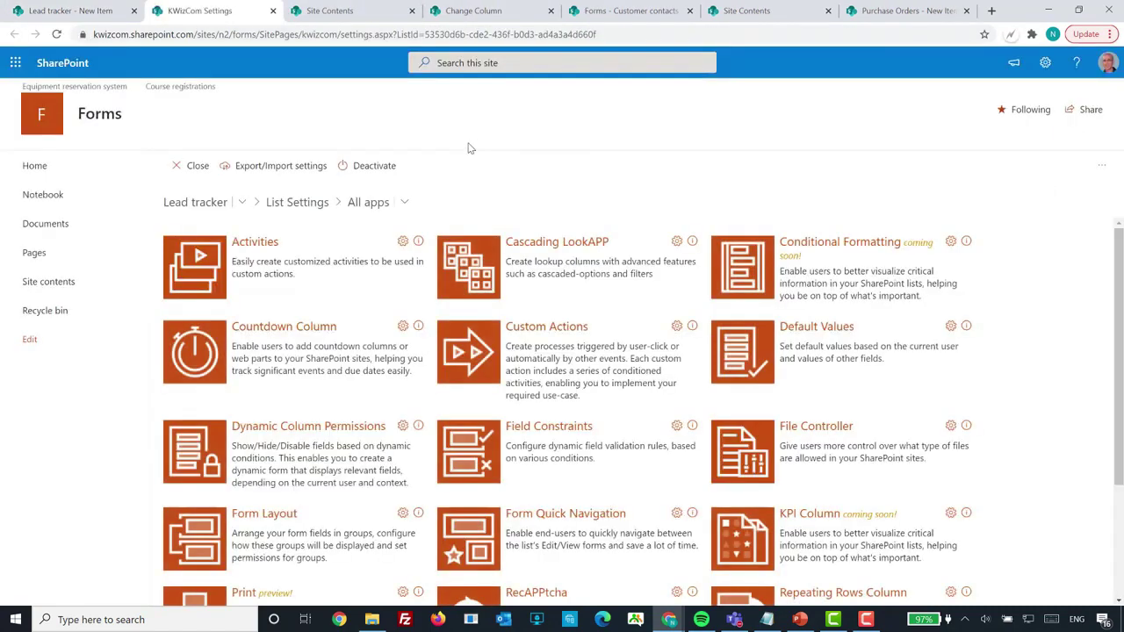
pyautogui.click(244, 249)
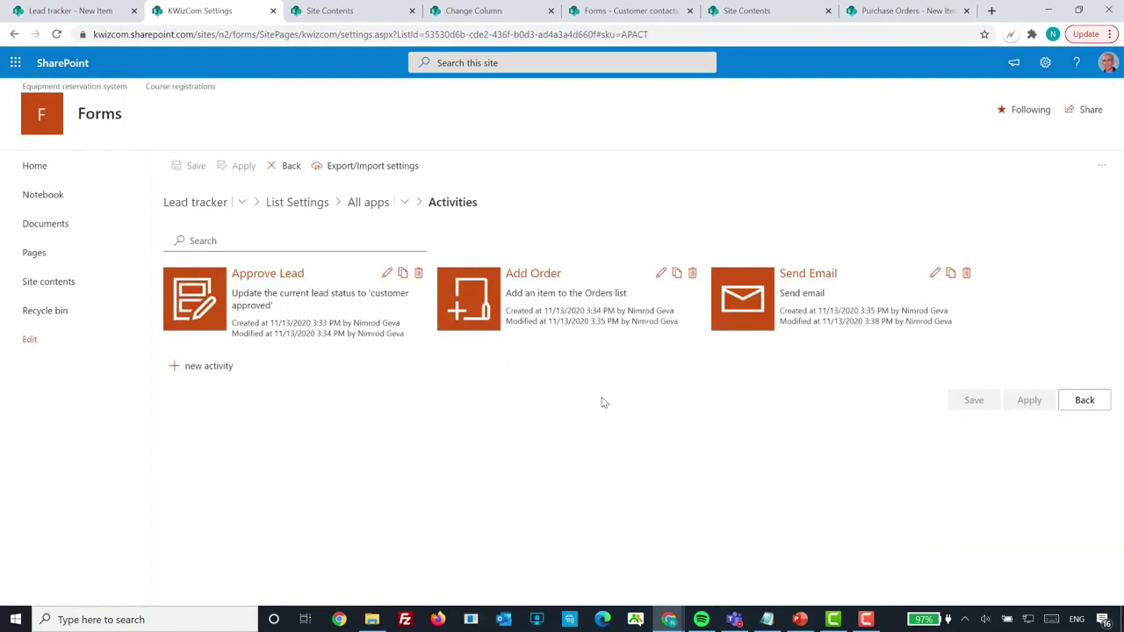
pyautogui.click(263, 276)
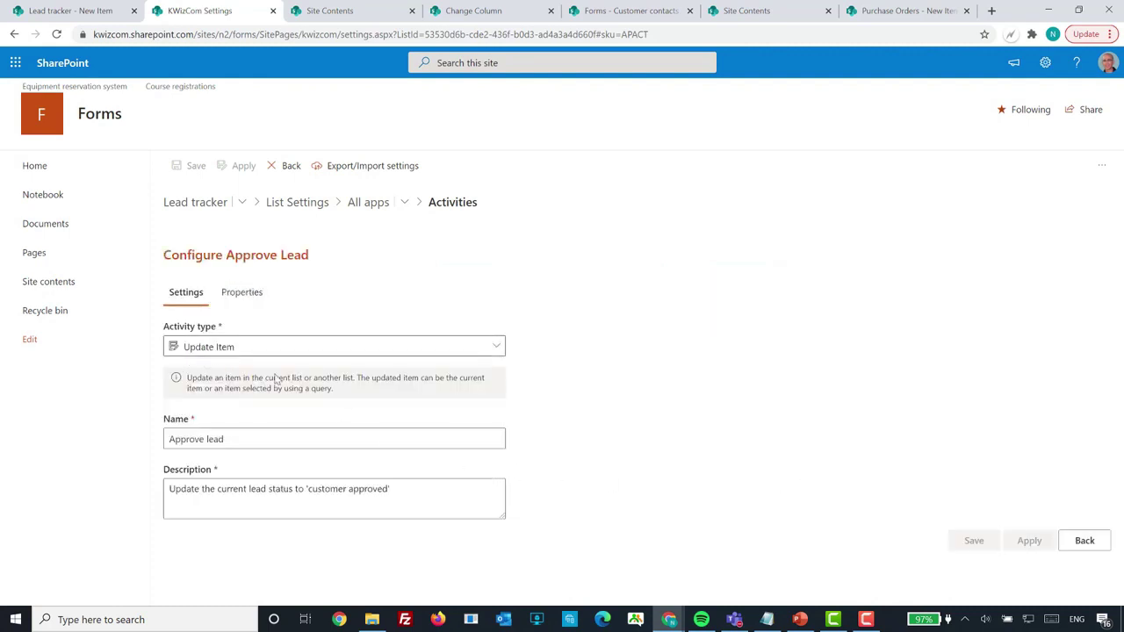
pyautogui.click(242, 293)
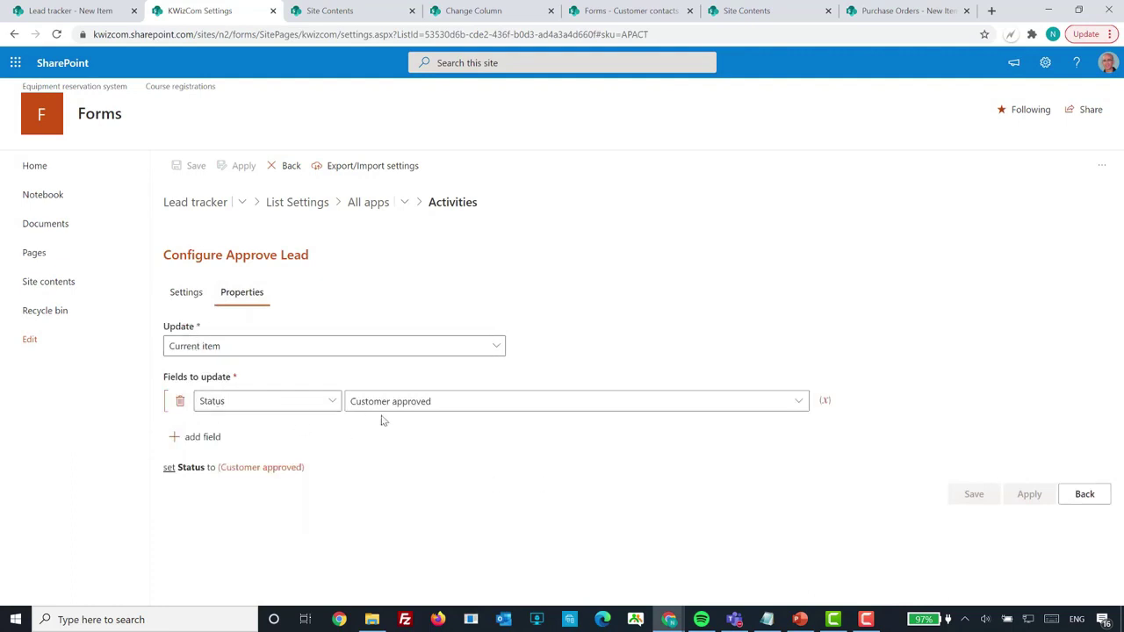
pyautogui.click(1078, 493)
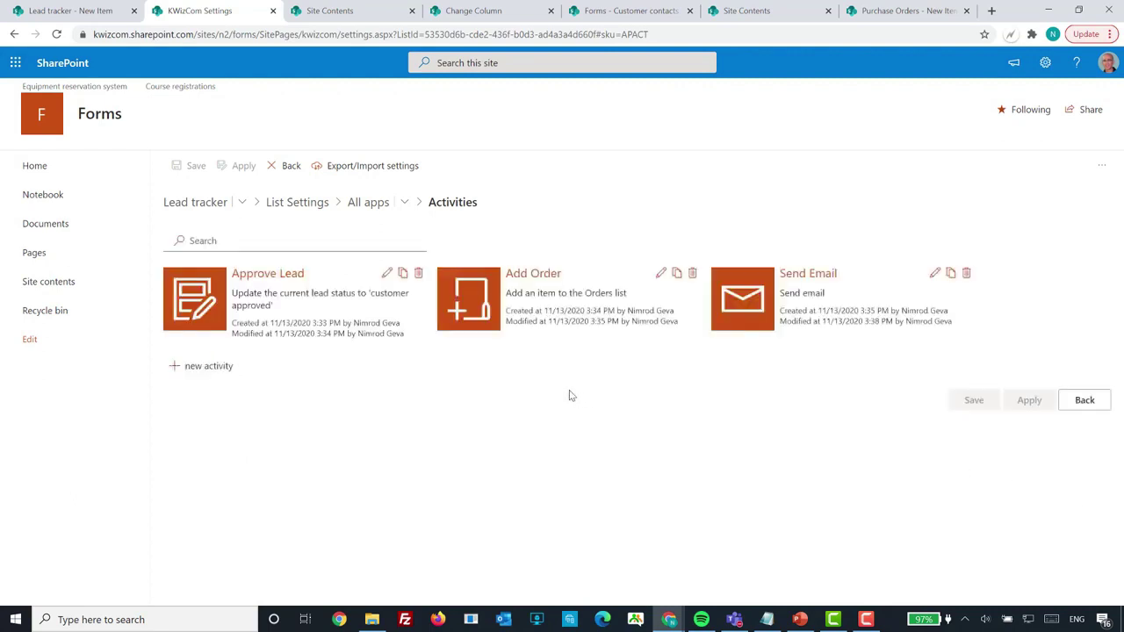
# Review the Add Order activity's target site, target list and field mappings, leaving them unchanged
pyautogui.click(524, 279)
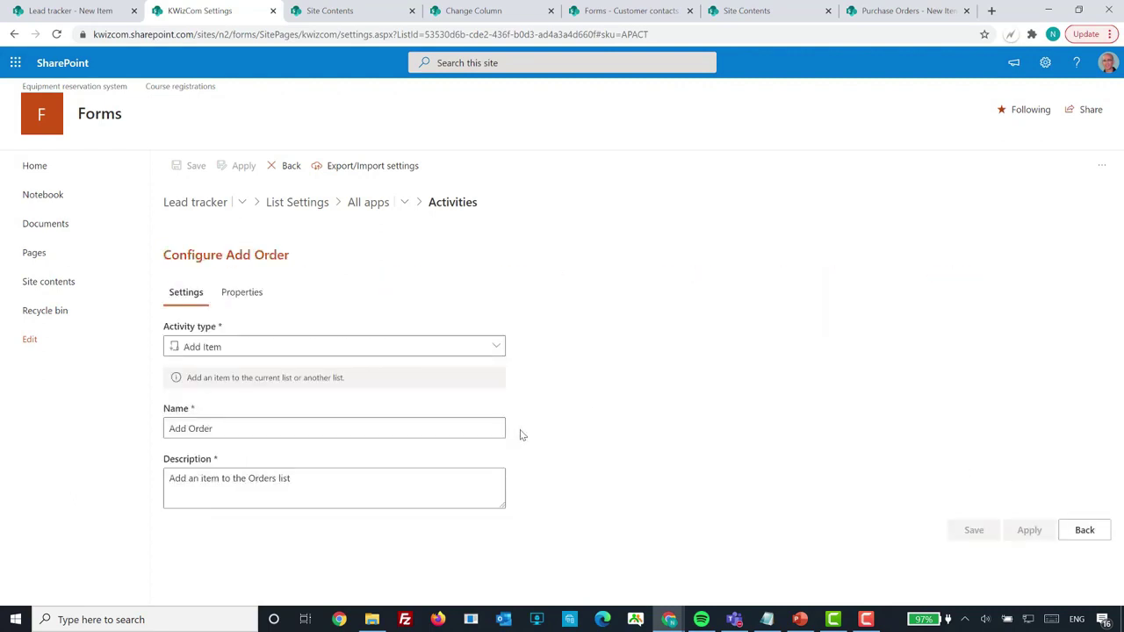
pyautogui.click(243, 294)
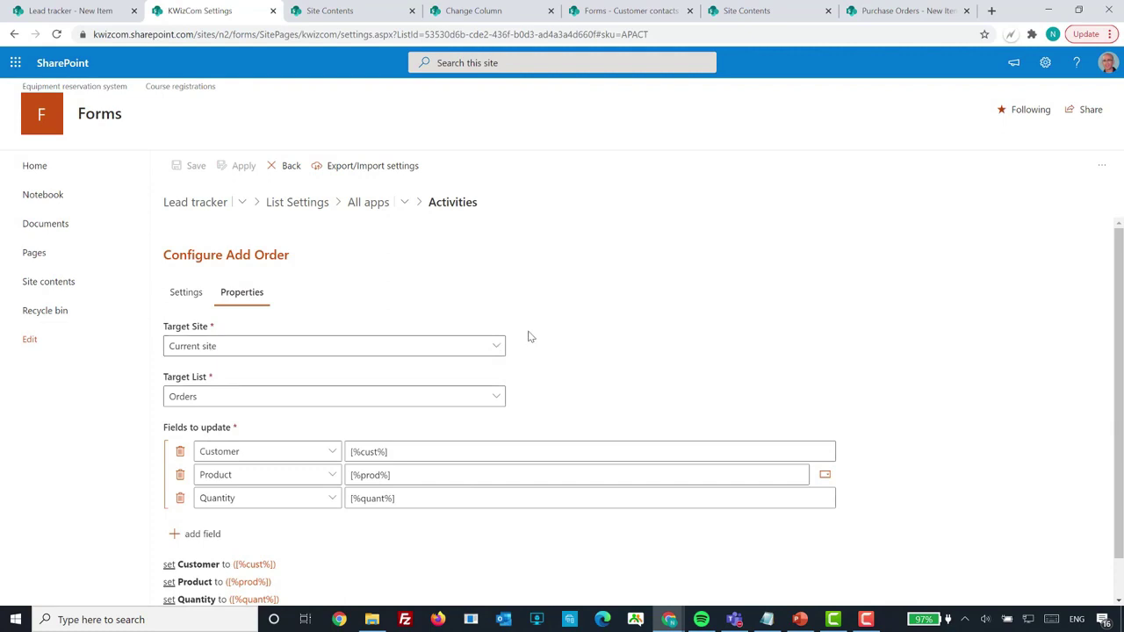
pyautogui.scroll(-1, 529, 336)
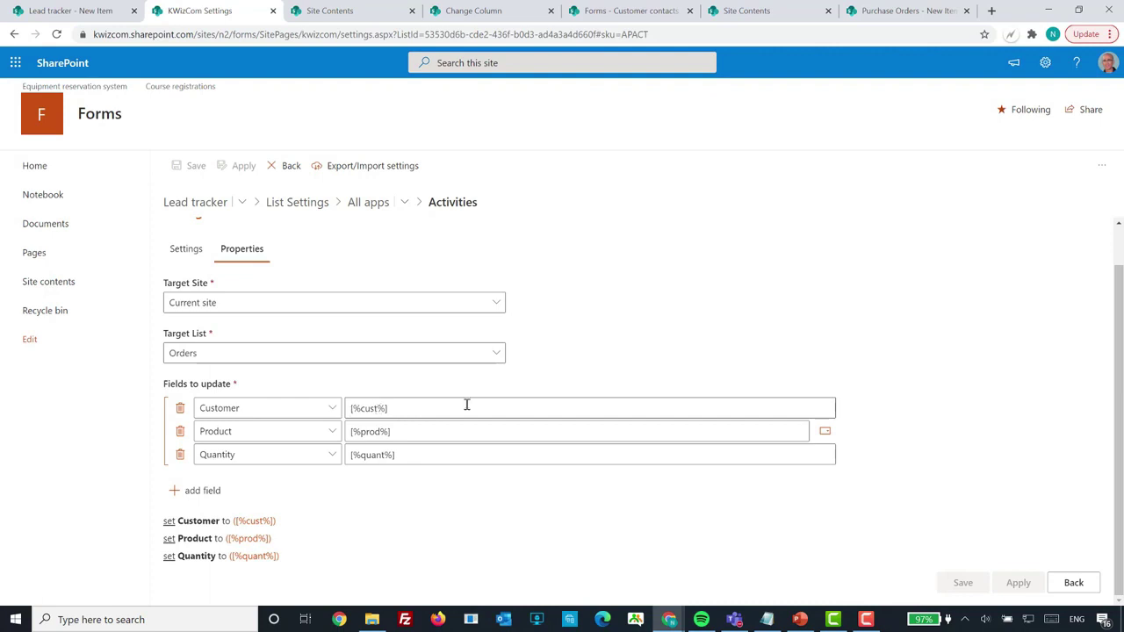
pyautogui.click(1058, 584)
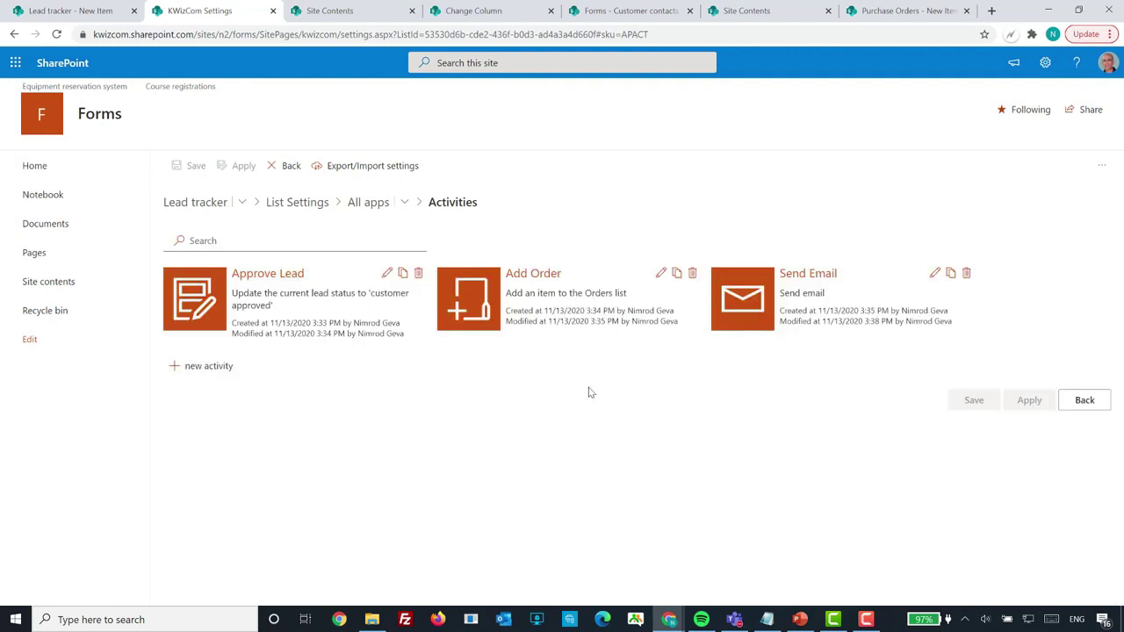
# Open the Send Email activity's properties and examine its Recipients field and the tokens available for it
pyautogui.click(806, 273)
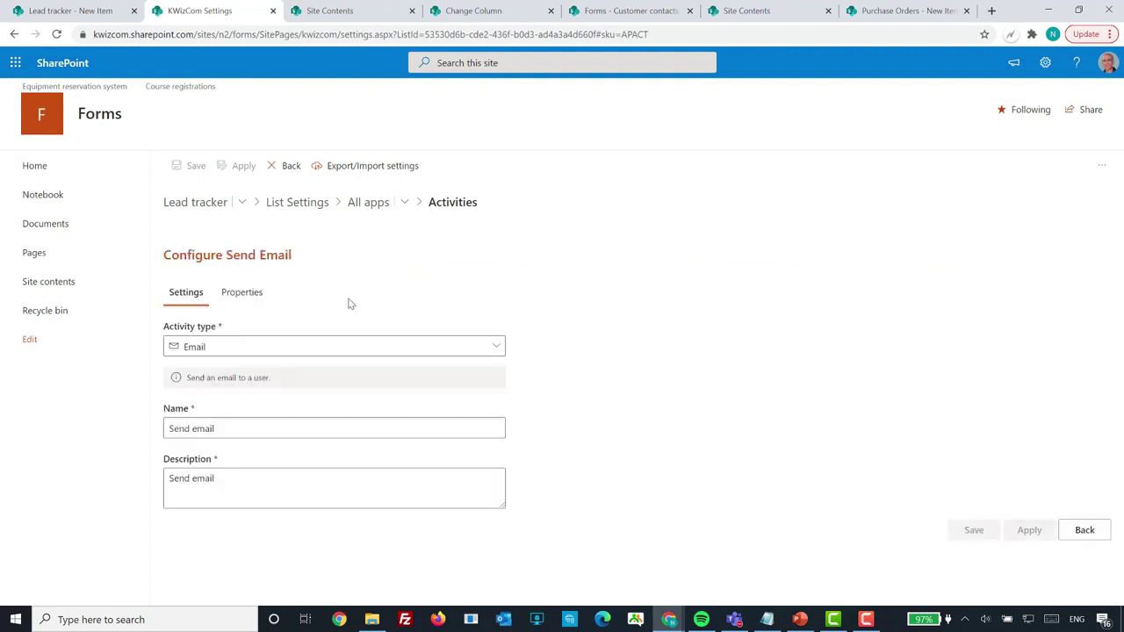
pyautogui.click(246, 304)
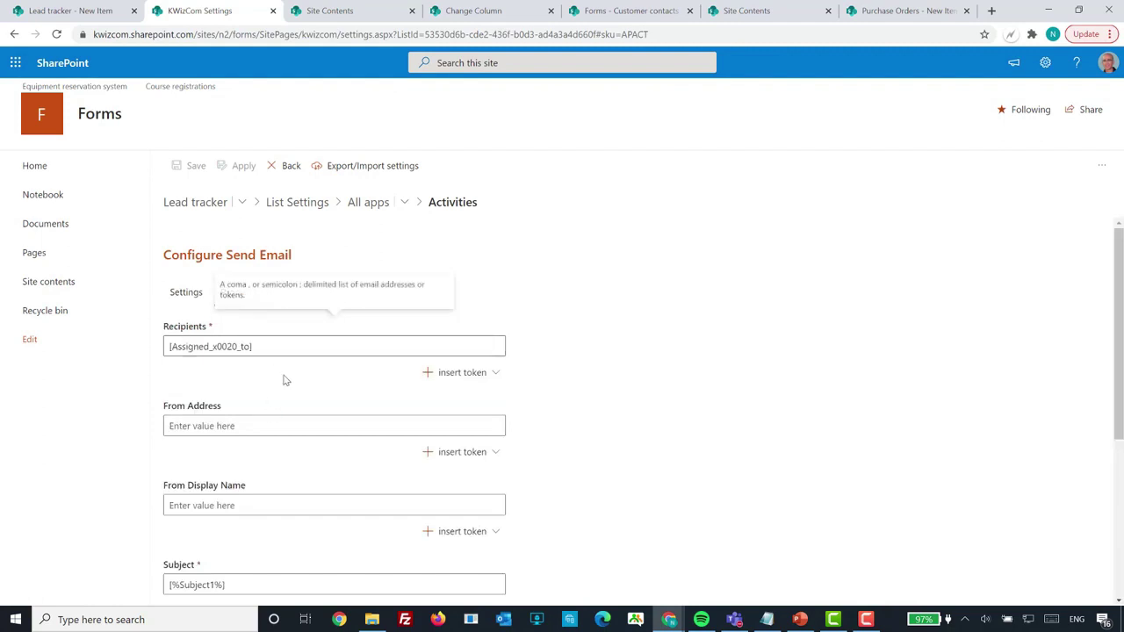
pyautogui.scroll(-1, 282, 379)
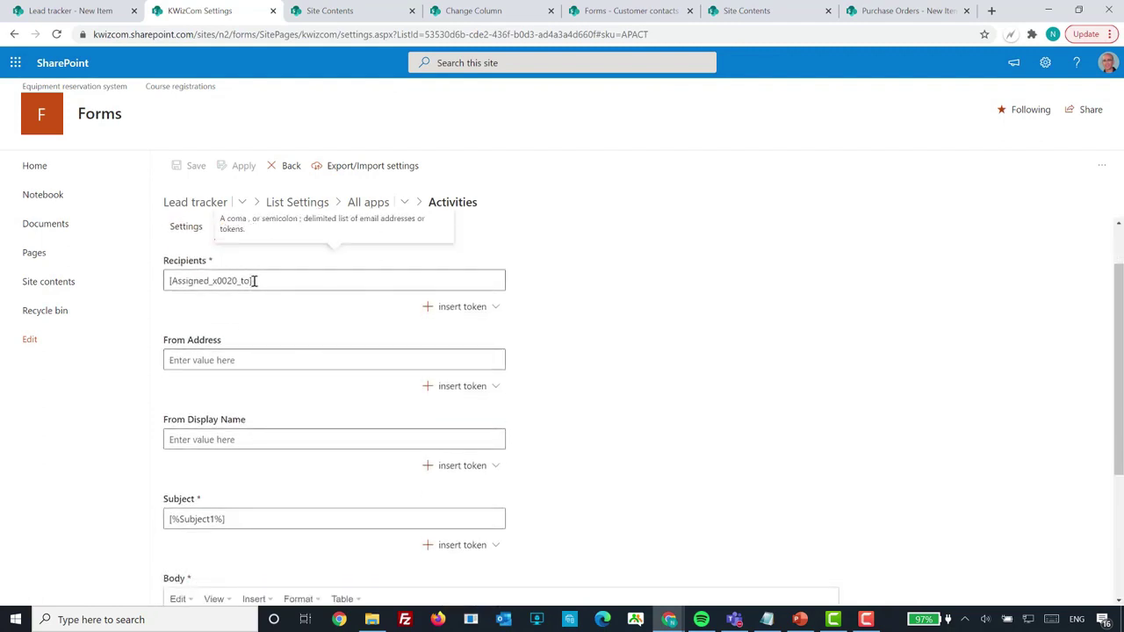
pyautogui.moveTo(253, 281); pyautogui.dragTo(166, 281)
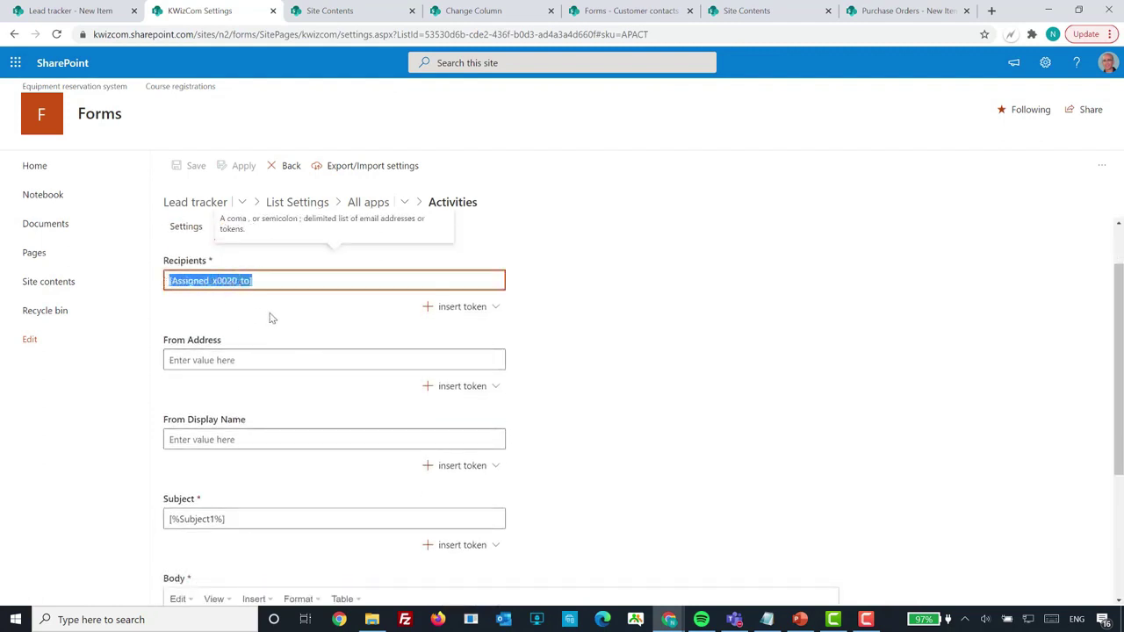
pyautogui.click(479, 309)
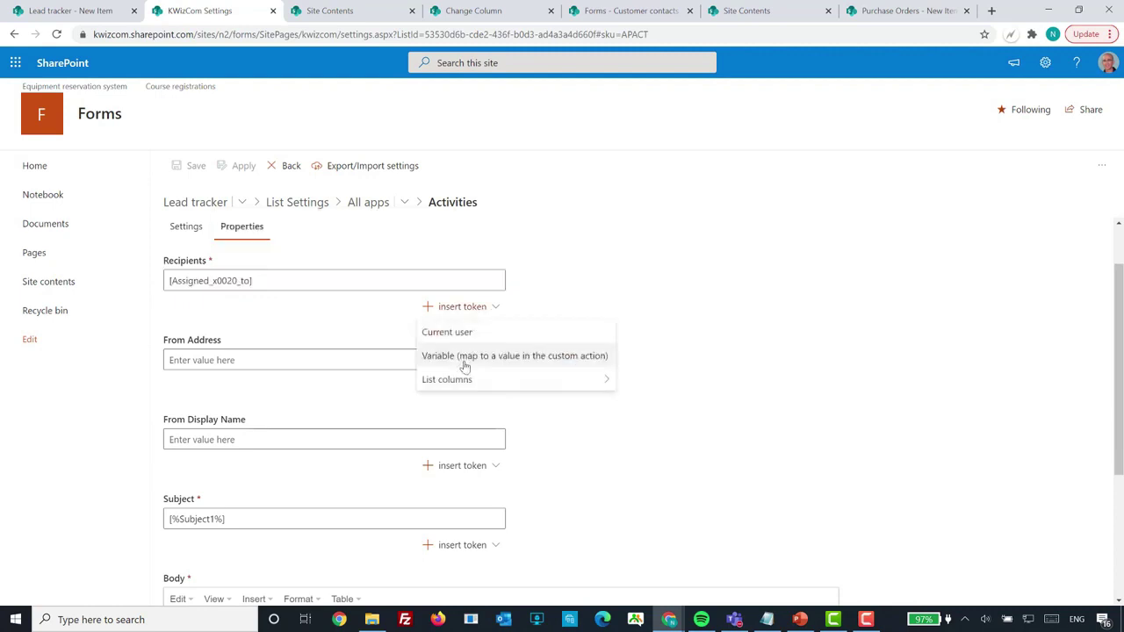
pyautogui.moveTo(464, 379)
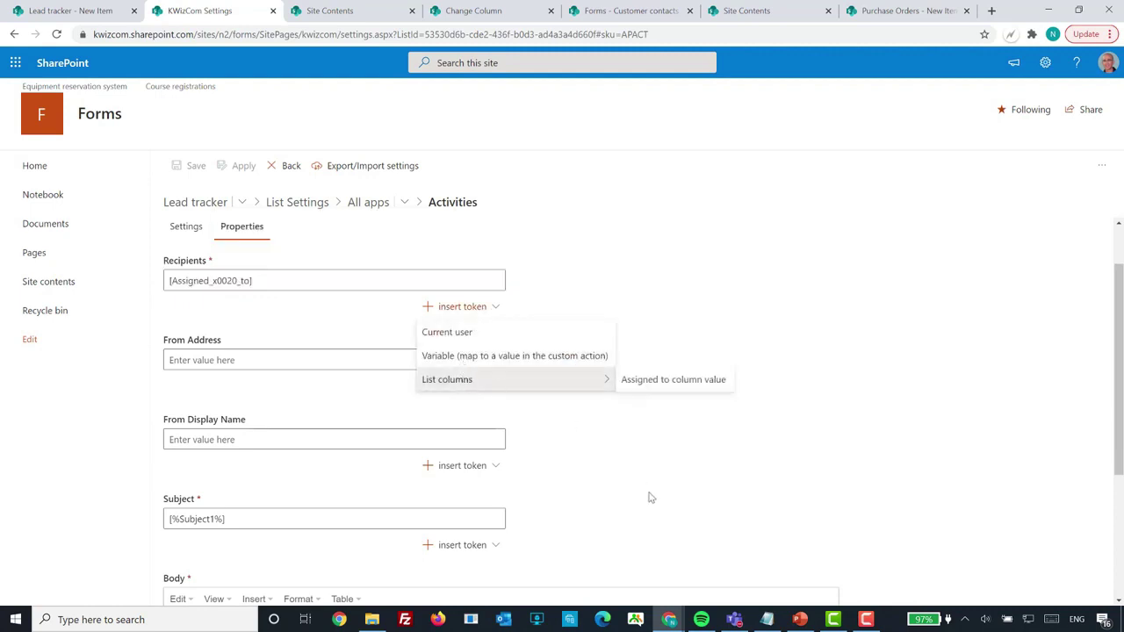
# Examine the Send Email activity's subject and the column and variable tokens in its message body, leaving them unchanged
pyautogui.scroll(-3, 649, 497)
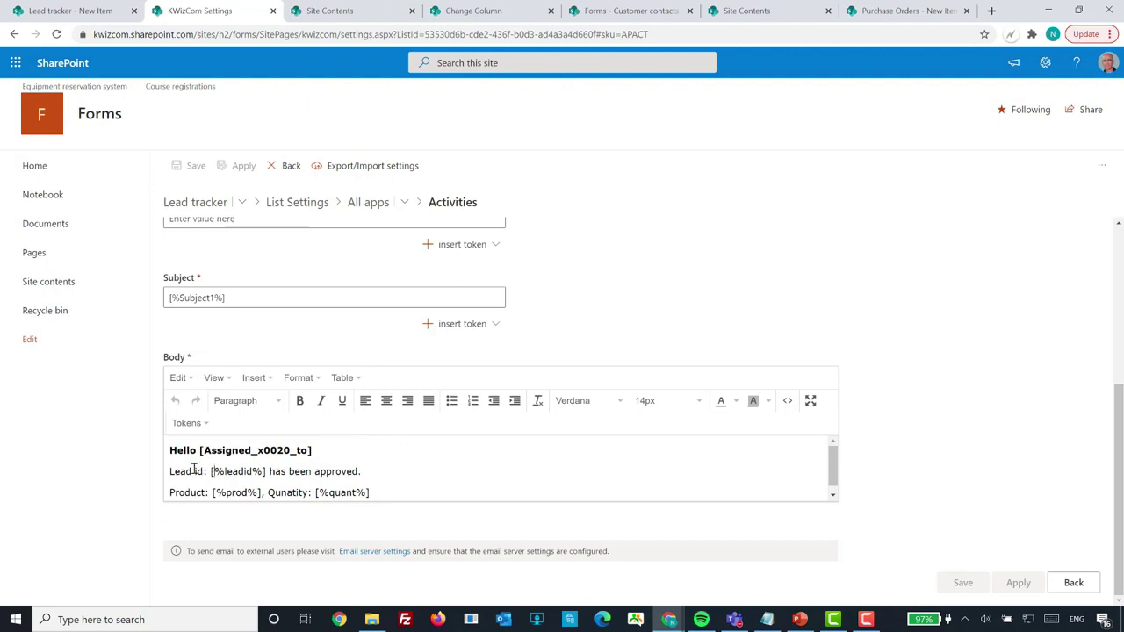
pyautogui.moveTo(211, 472); pyautogui.dragTo(266, 471)
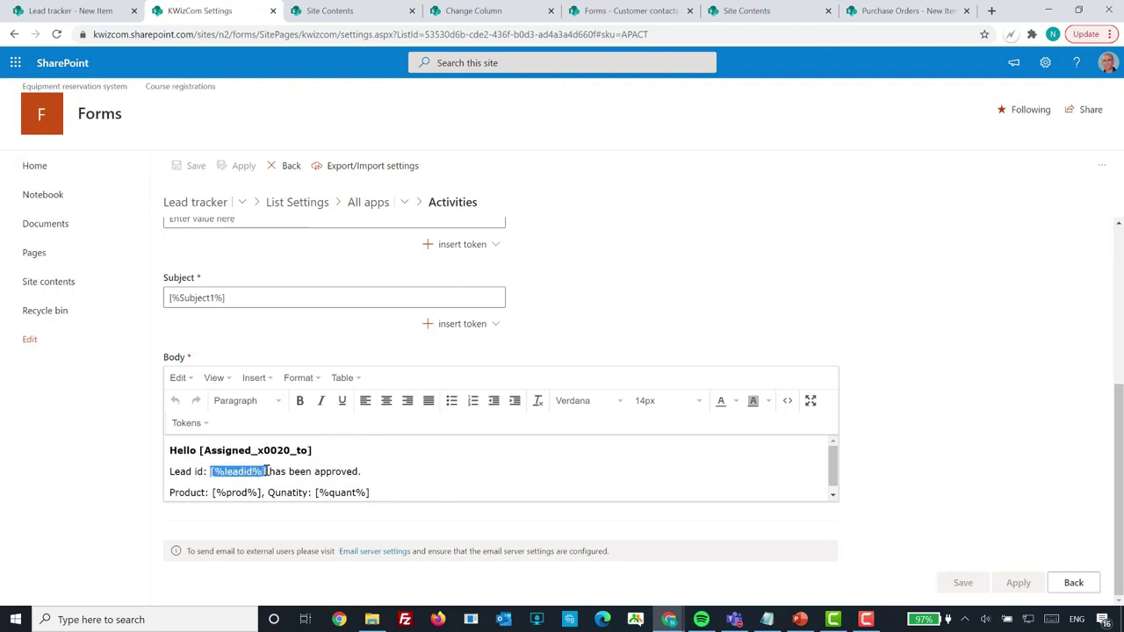
pyautogui.moveTo(201, 451); pyautogui.dragTo(313, 450)
pyautogui.click(309, 455)
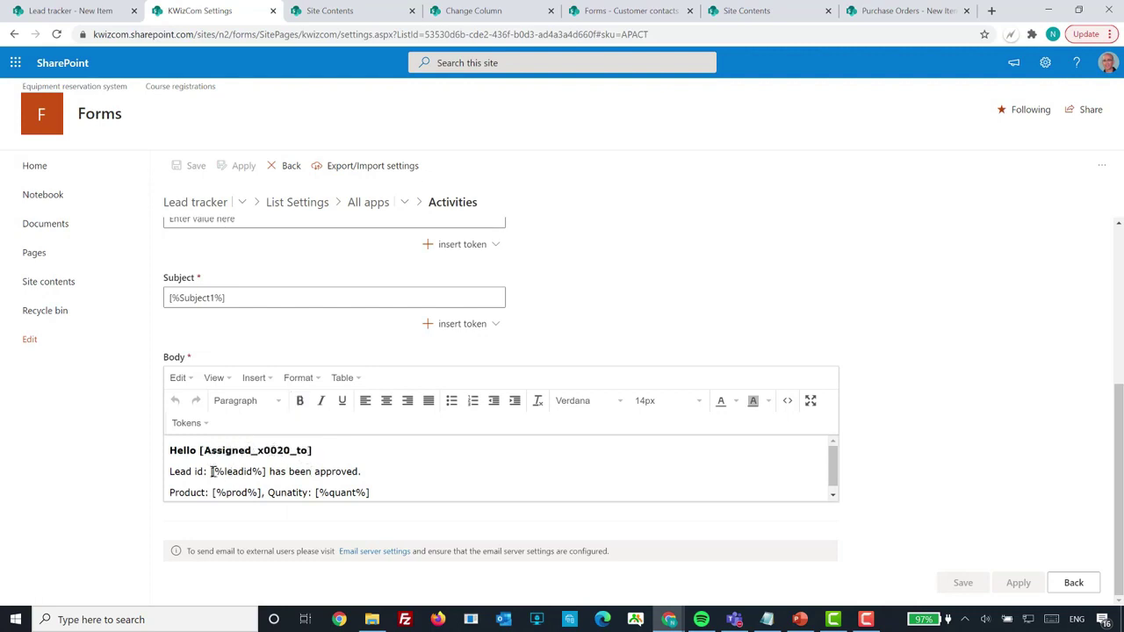
pyautogui.moveTo(212, 471); pyautogui.dragTo(263, 471)
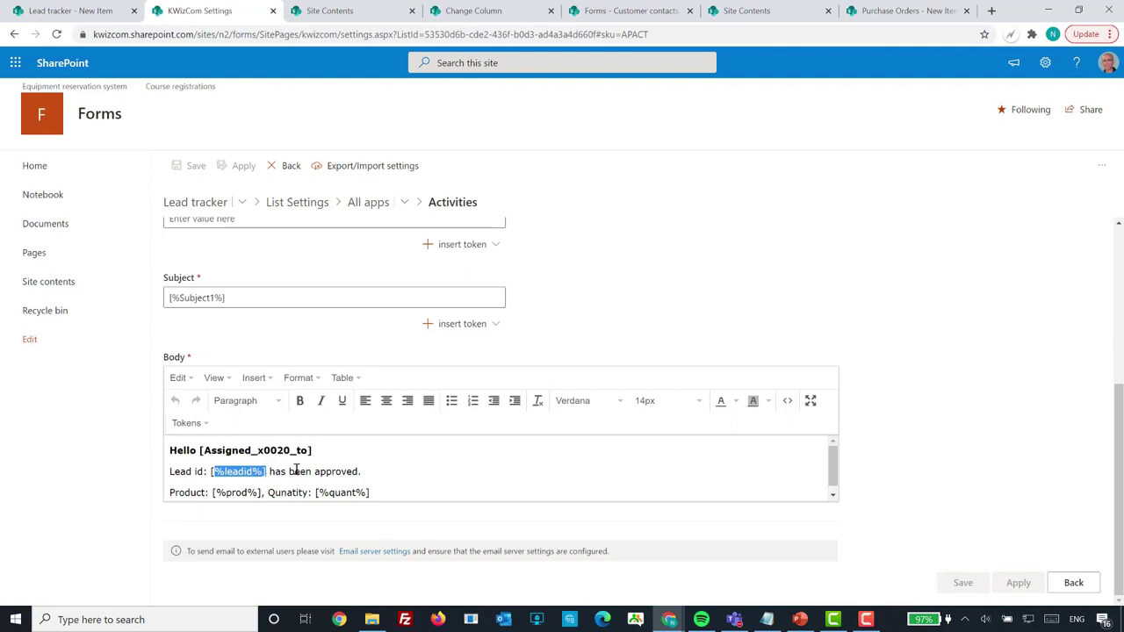
pyautogui.click(1073, 583)
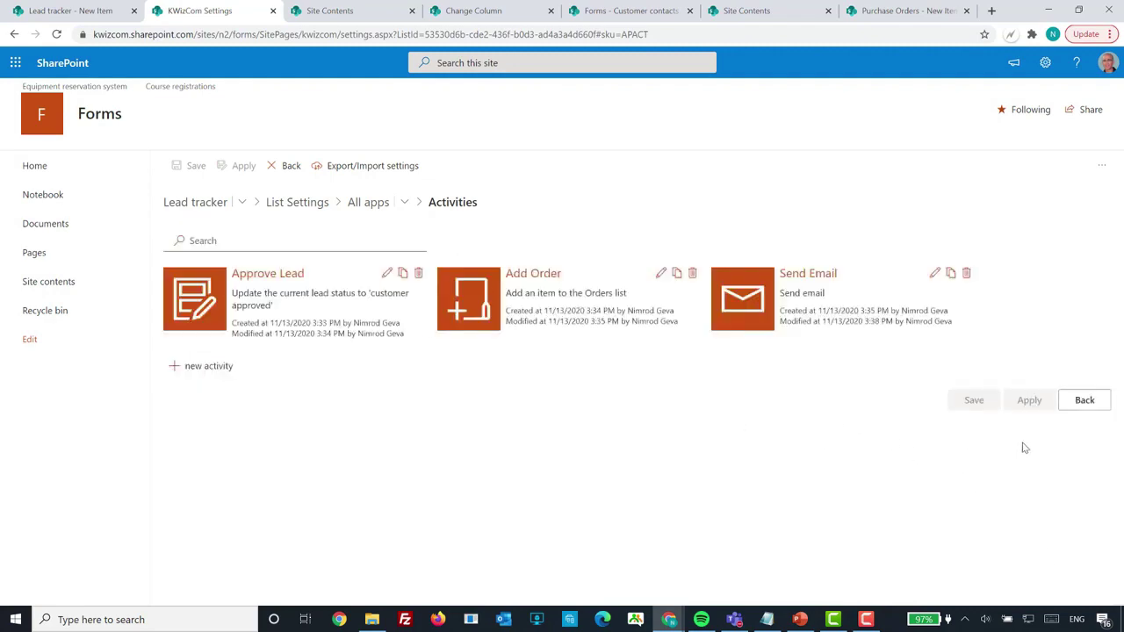
# Go to the Lead tracker's Custom Actions app and enable the Approve Lead action
pyautogui.click(1069, 400)
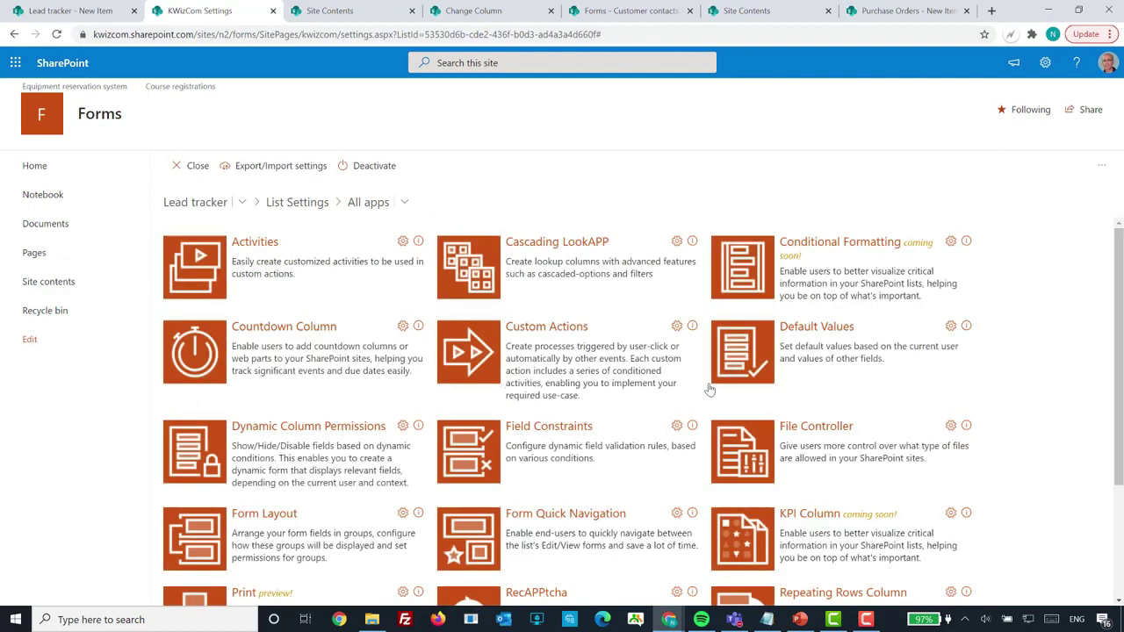
pyautogui.click(480, 355)
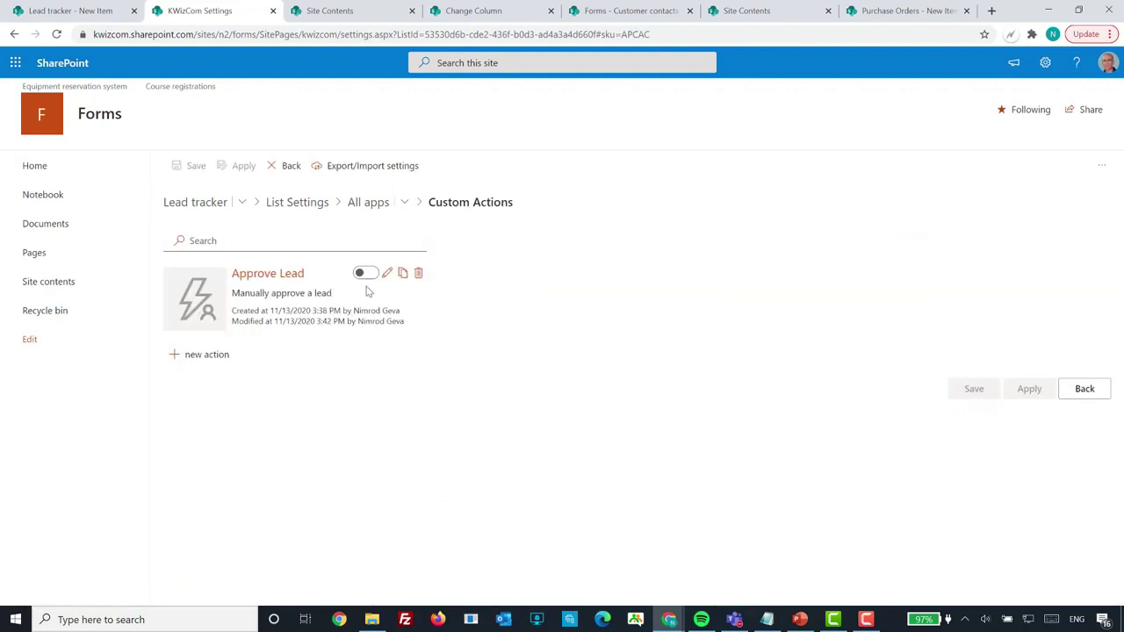
pyautogui.click(364, 273)
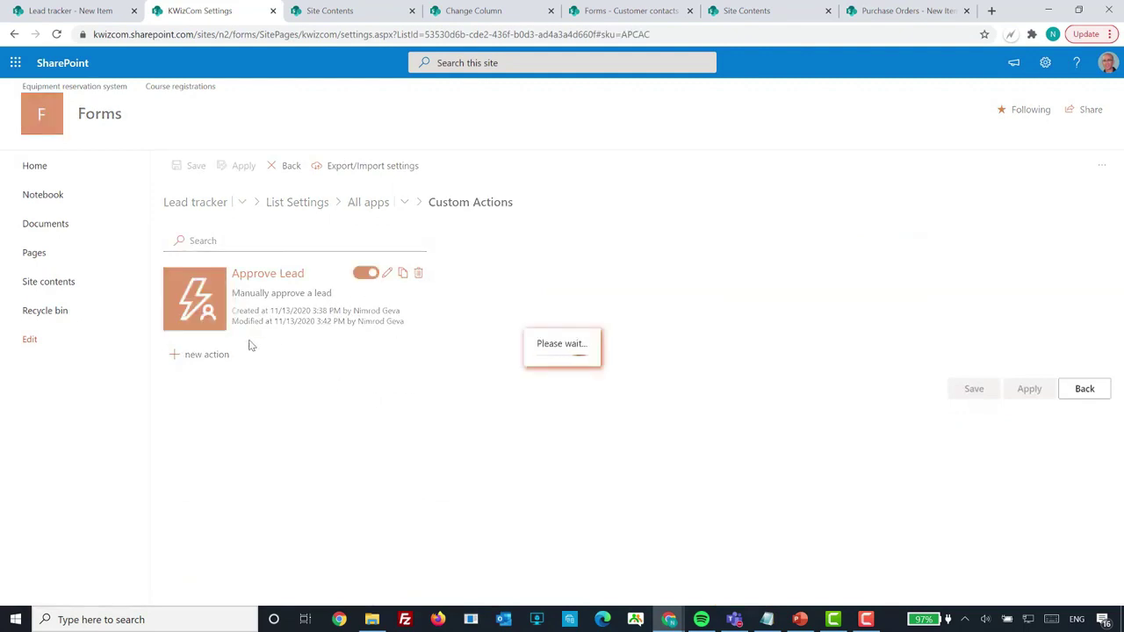
# Open the Approve Lead custom action and expand its update-item and Add Order activities for review
pyautogui.click(254, 283)
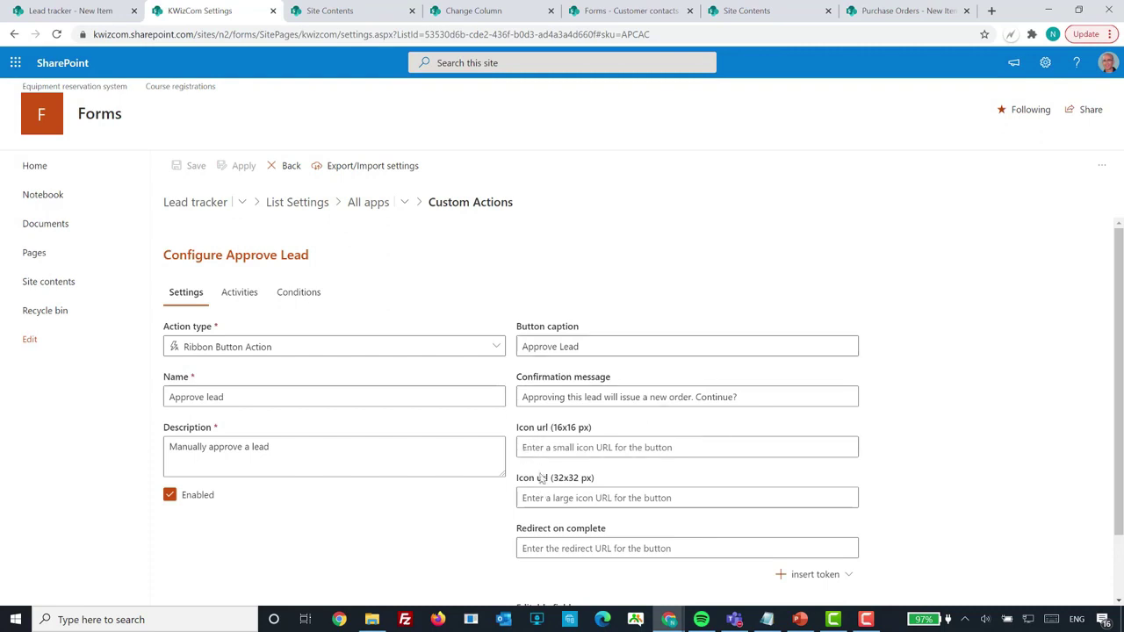
pyautogui.click(246, 293)
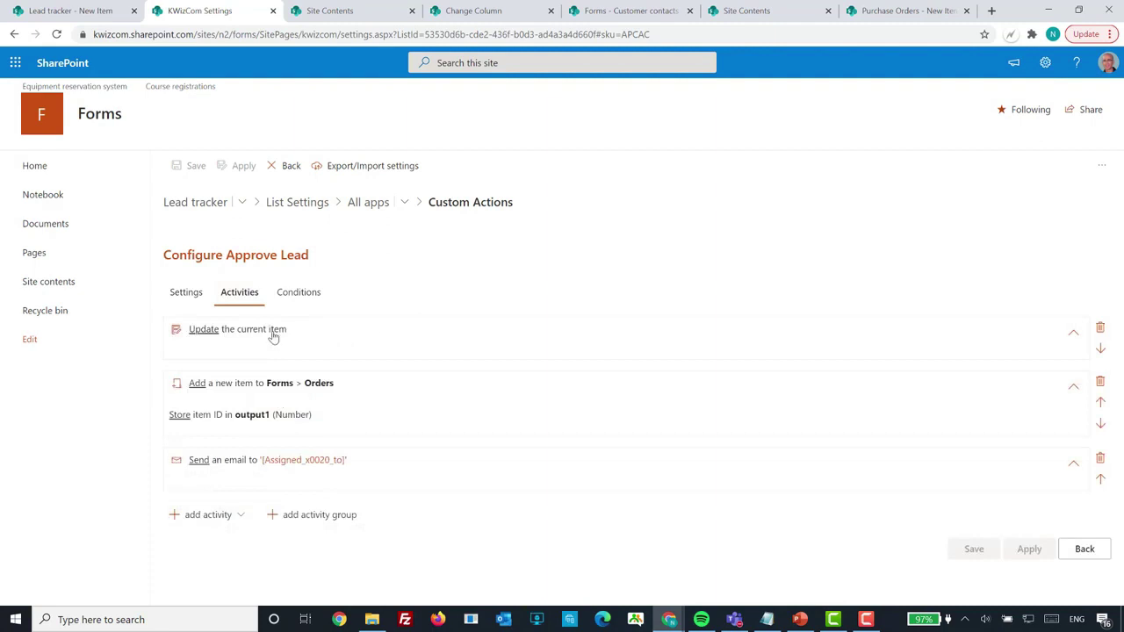
pyautogui.click(273, 335)
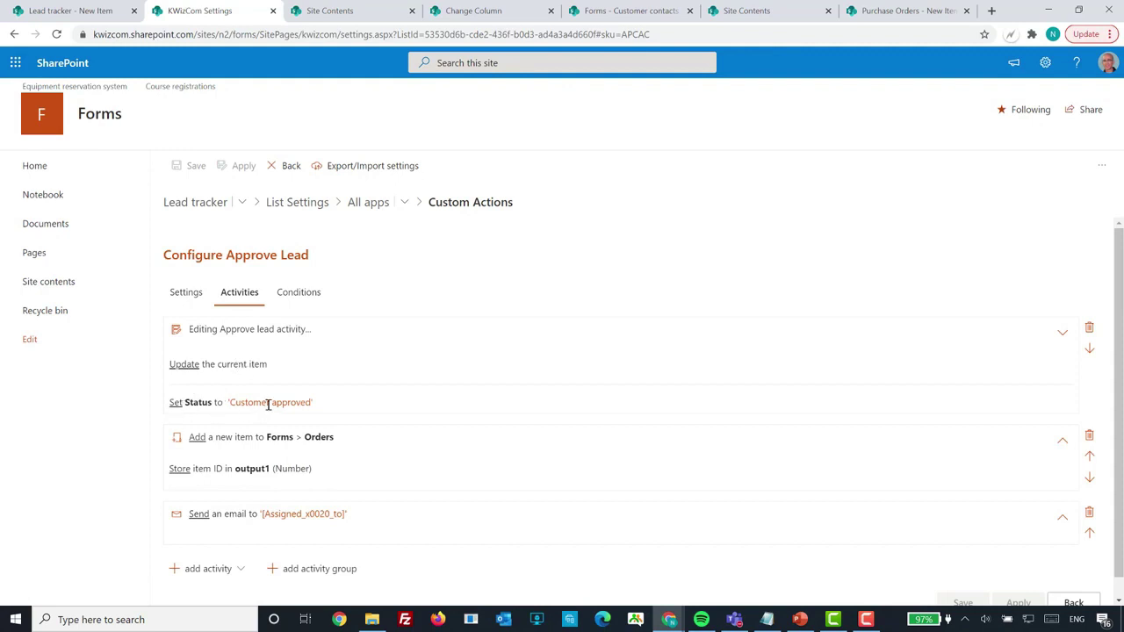
pyautogui.click(225, 444)
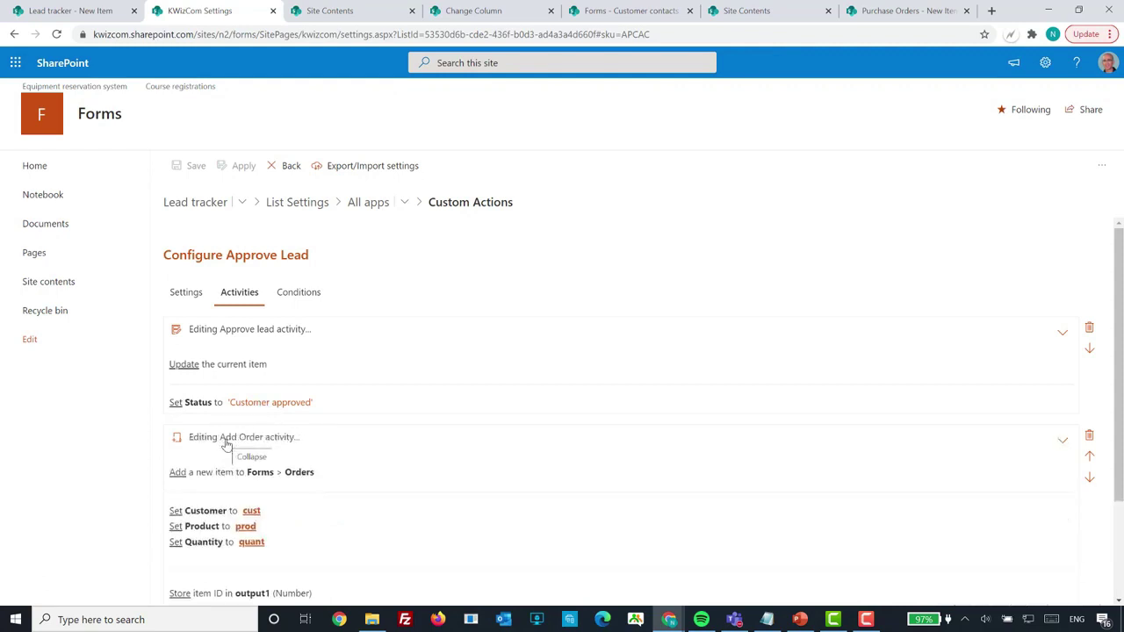
# Open the cust variable of the Add Order activity, examine its value and the tokens available for it, and leave it unchanged
pyautogui.scroll(-1, 359, 497)
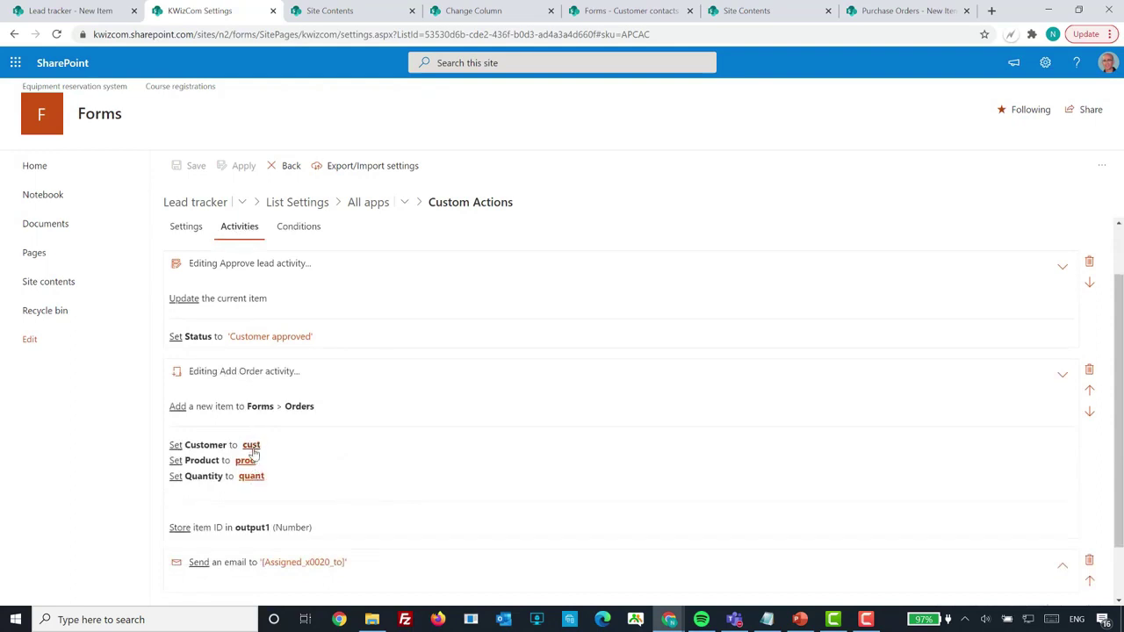
pyautogui.moveTo(251, 447)
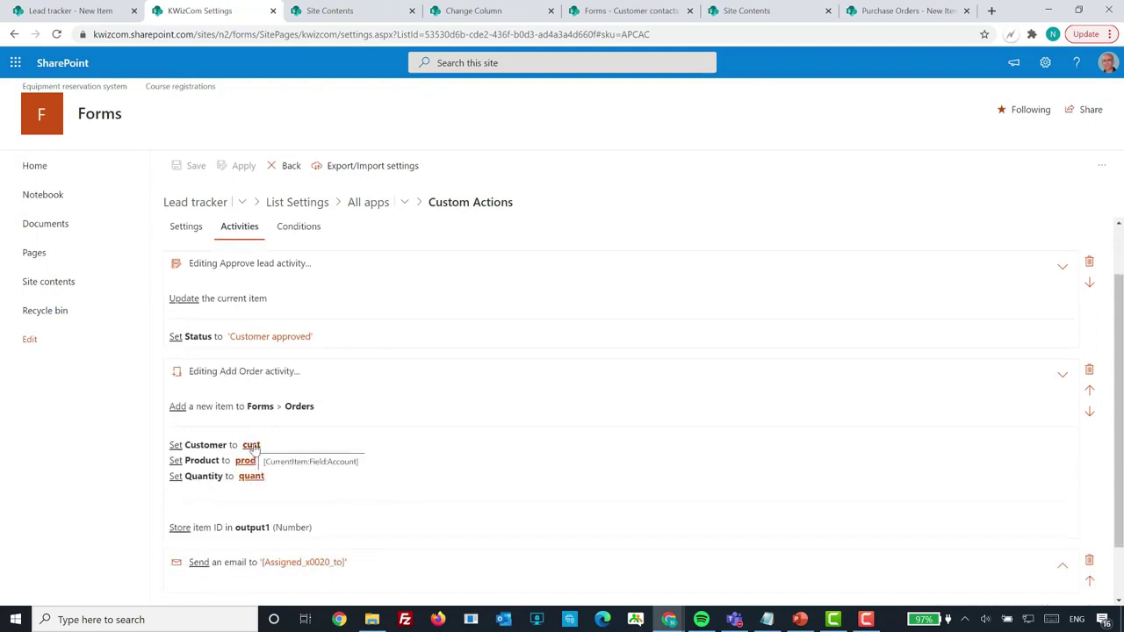
pyautogui.click(252, 446)
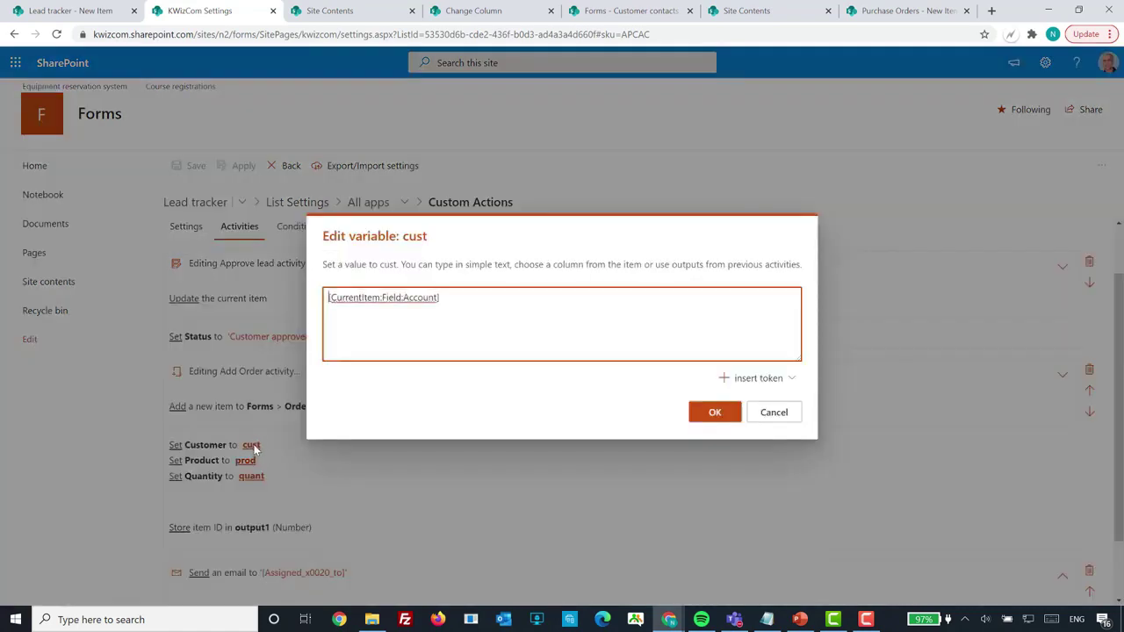
pyautogui.click(789, 381)
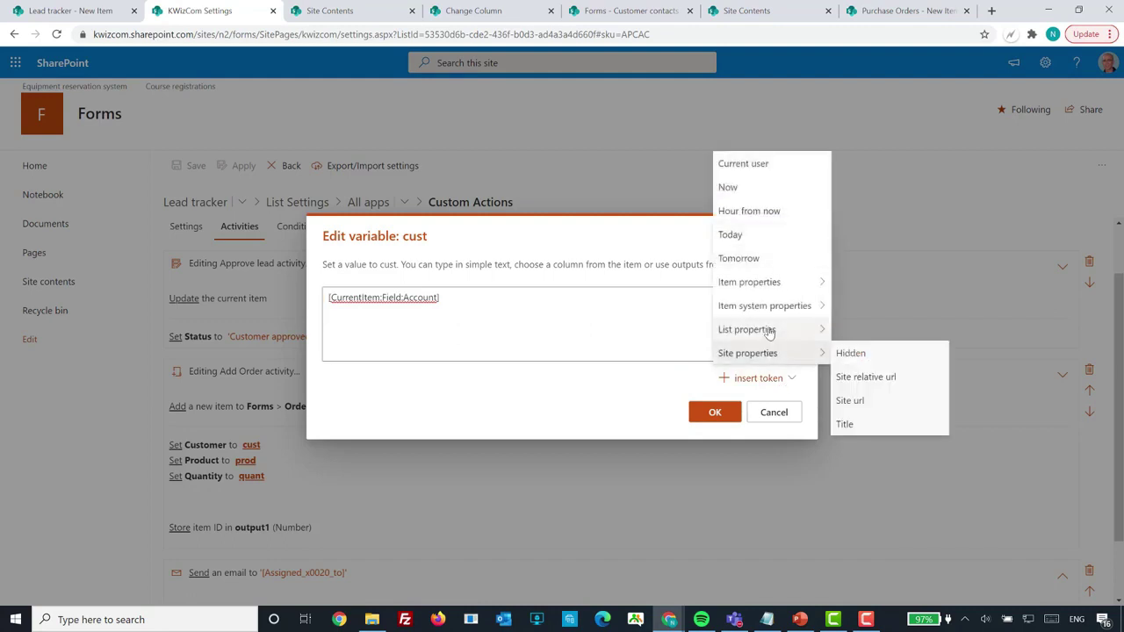
pyautogui.moveTo(771, 303)
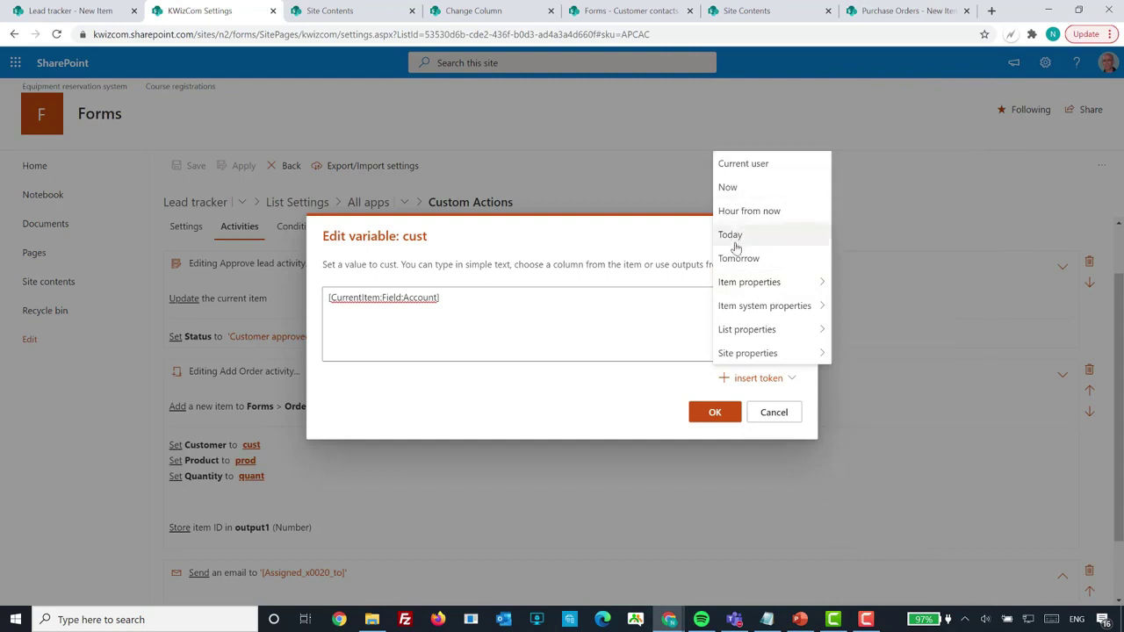
pyautogui.moveTo(731, 355)
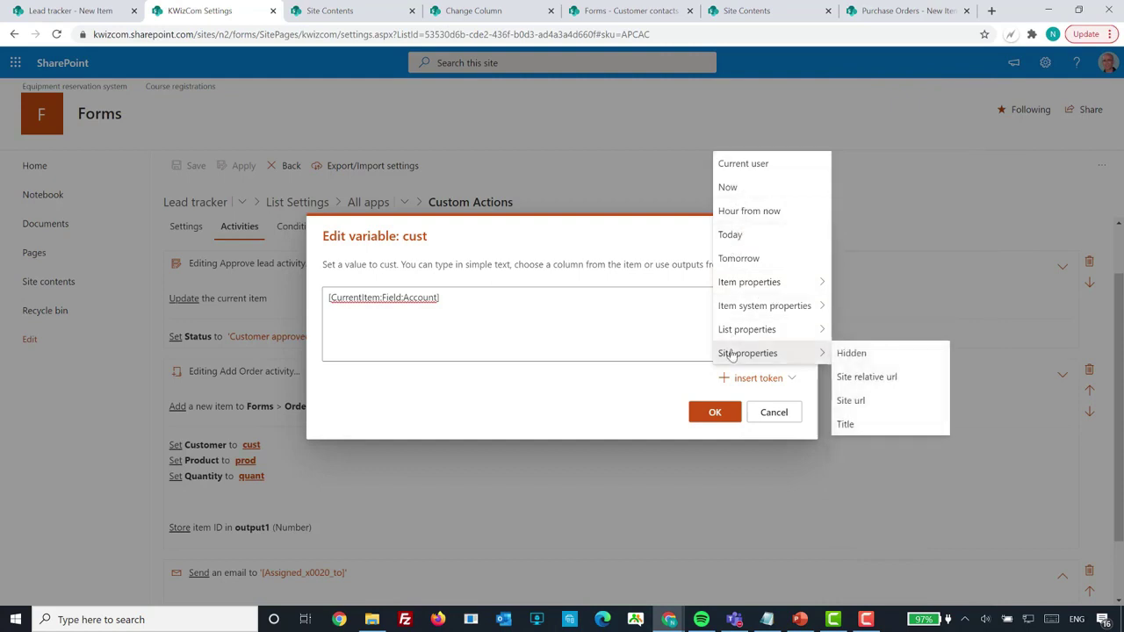
pyautogui.click(543, 298)
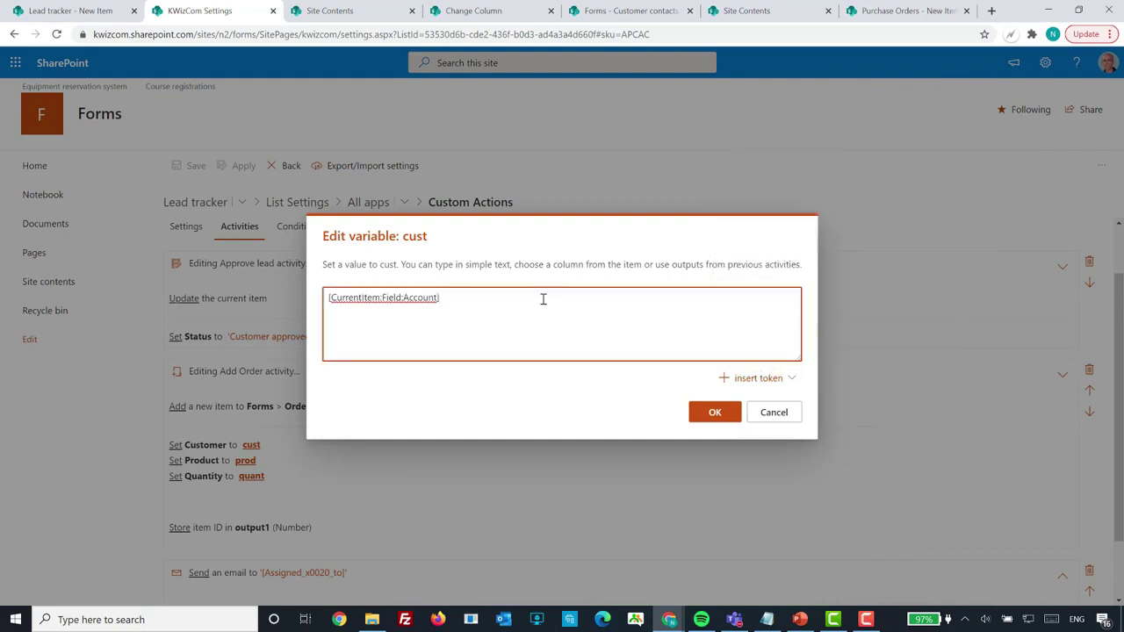
pyautogui.click(777, 412)
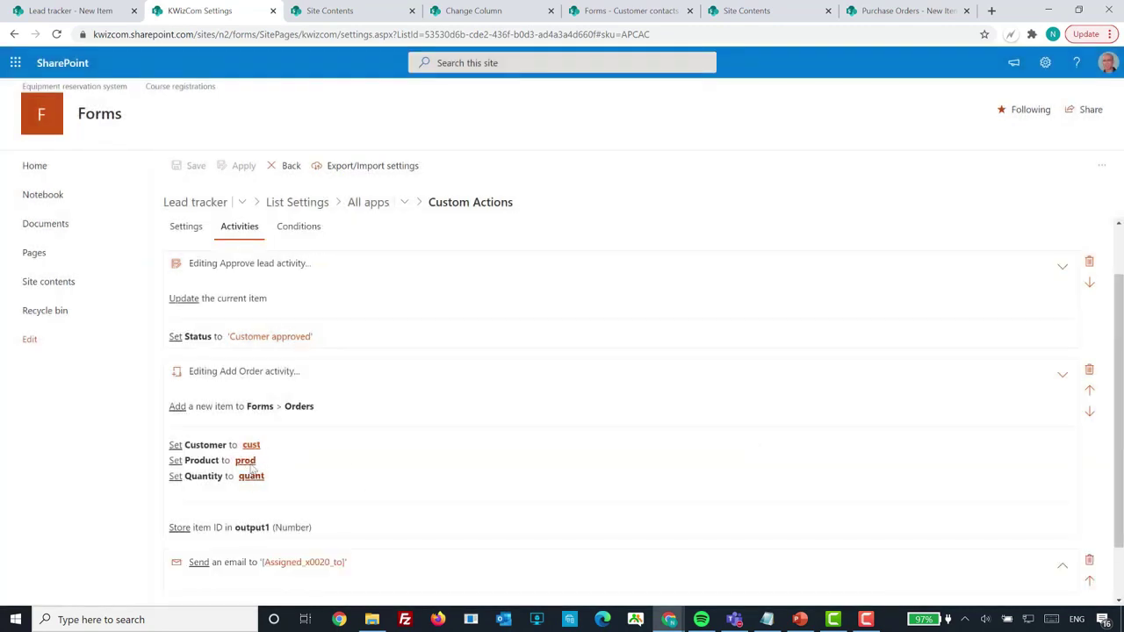
pyautogui.moveTo(255, 450)
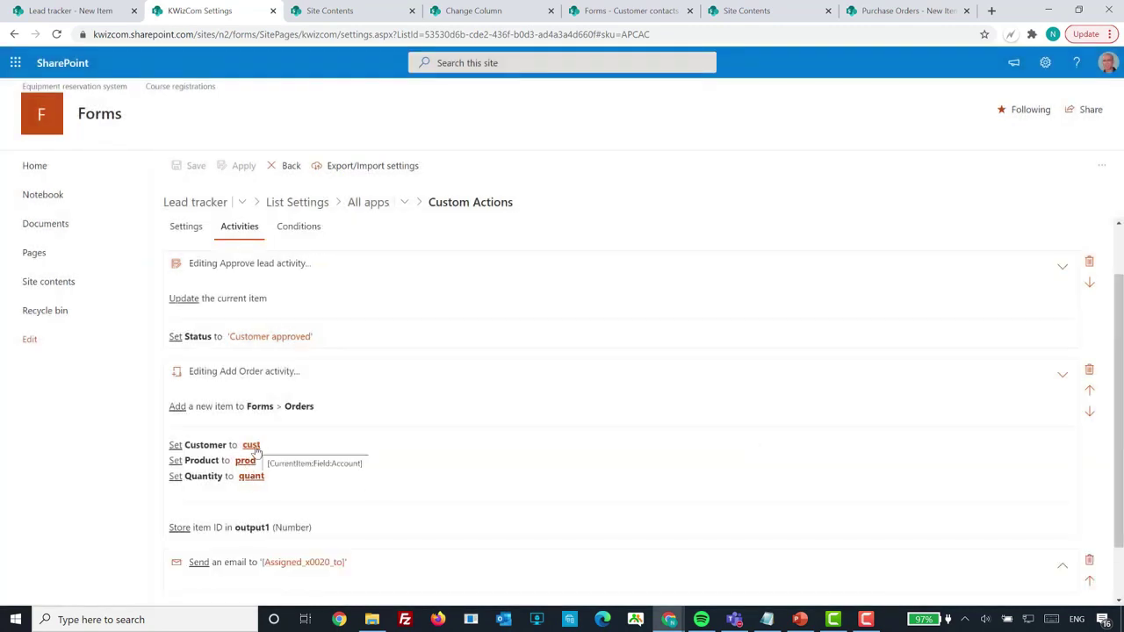
# Expand the Send email activity and examine its Subject1 variable without changing it
pyautogui.scroll(-1, 283, 492)
pyautogui.click(265, 498)
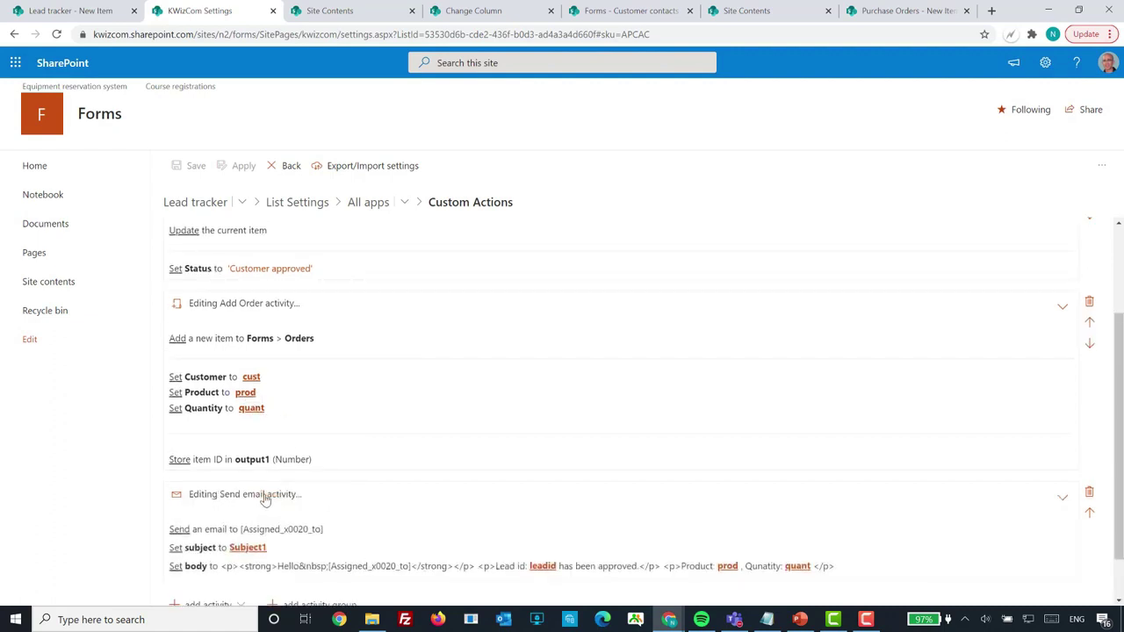
pyautogui.scroll(-1, 368, 502)
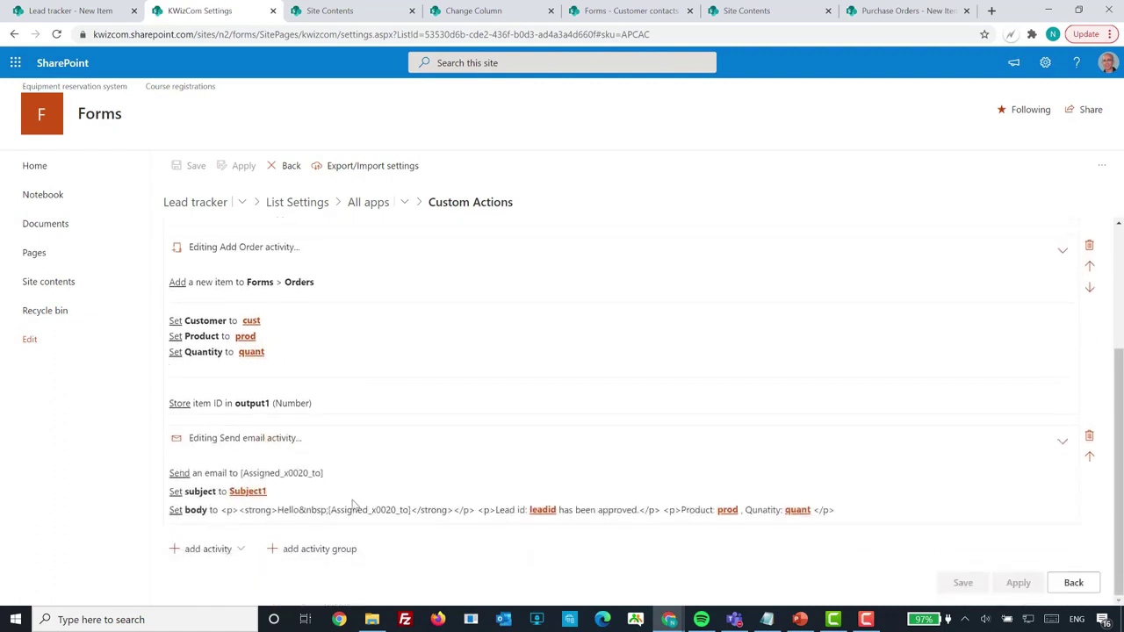
pyautogui.click(246, 493)
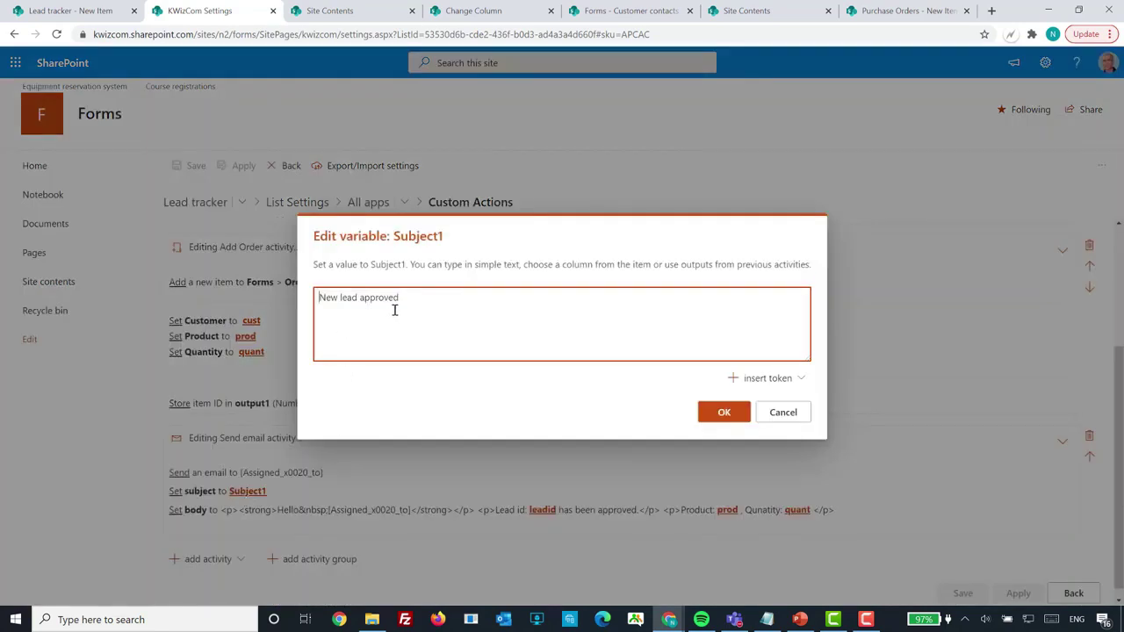
pyautogui.click(793, 411)
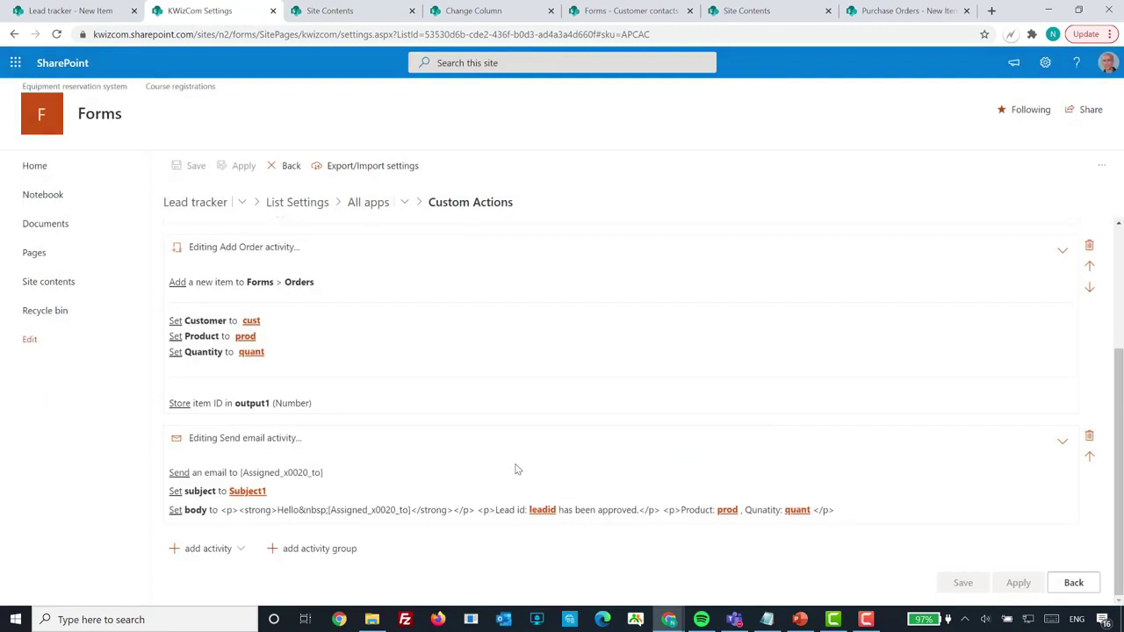
# Try an activity group below the Send email activity, view its available activities, add a blank condition, and delete the group
pyautogui.click(314, 549)
pyautogui.scroll(-3, 358, 443)
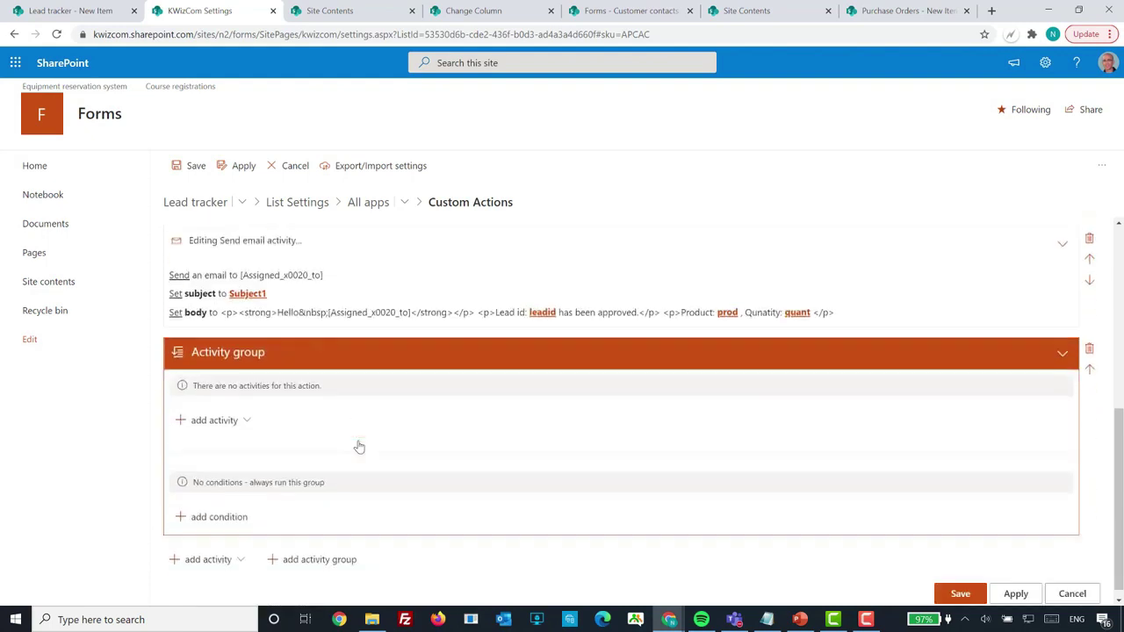
pyautogui.click(246, 426)
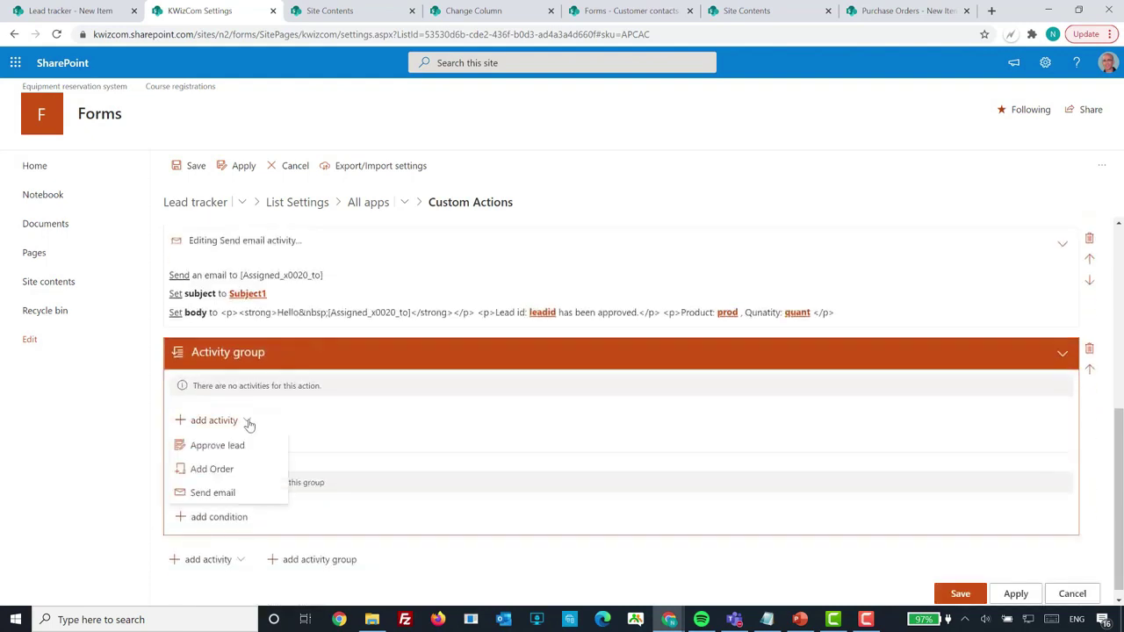
pyautogui.click(243, 468)
pyautogui.click(215, 520)
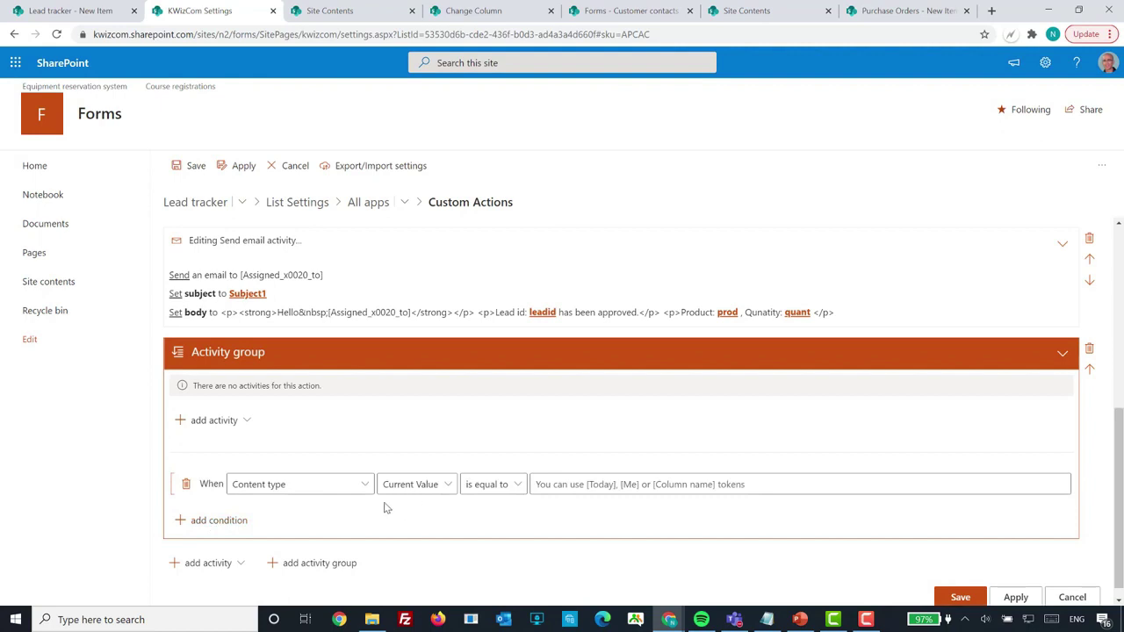
pyautogui.click(1088, 349)
pyautogui.click(607, 333)
# Review the Approve Lead action's conditions and general settings, and switch to the presentation slides
pyautogui.scroll(2, 381, 401)
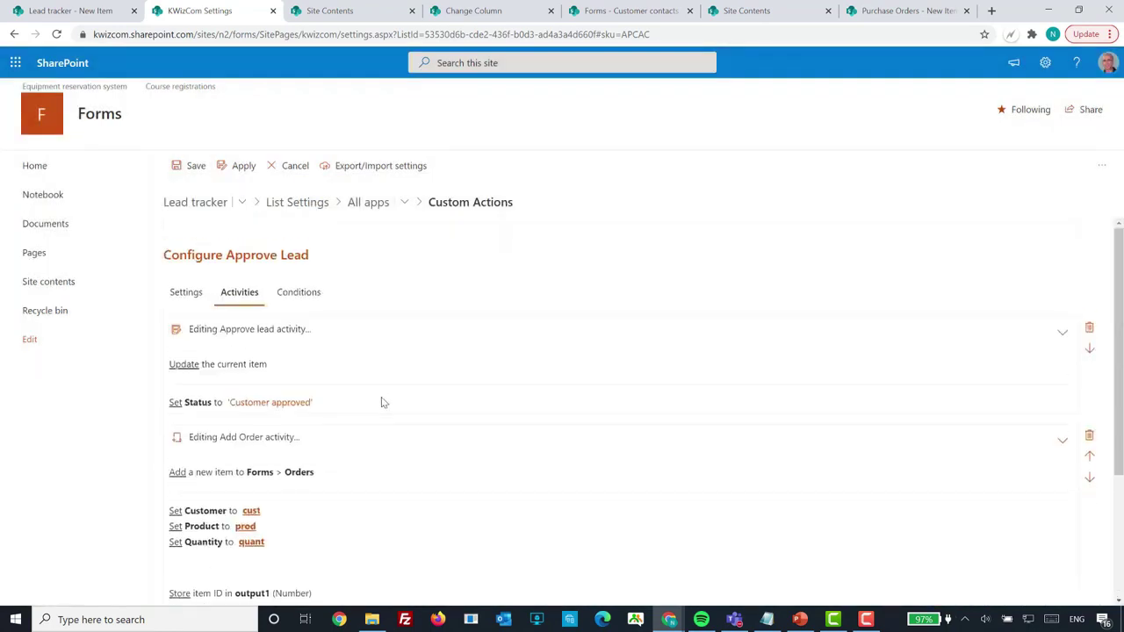
pyautogui.click(309, 297)
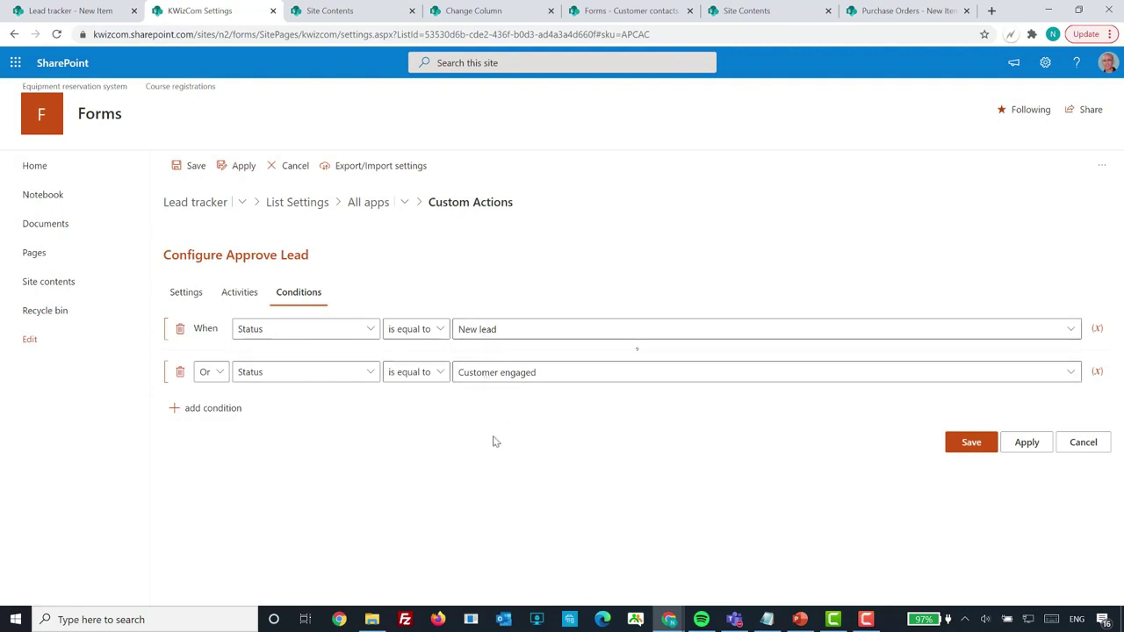
pyautogui.click(188, 299)
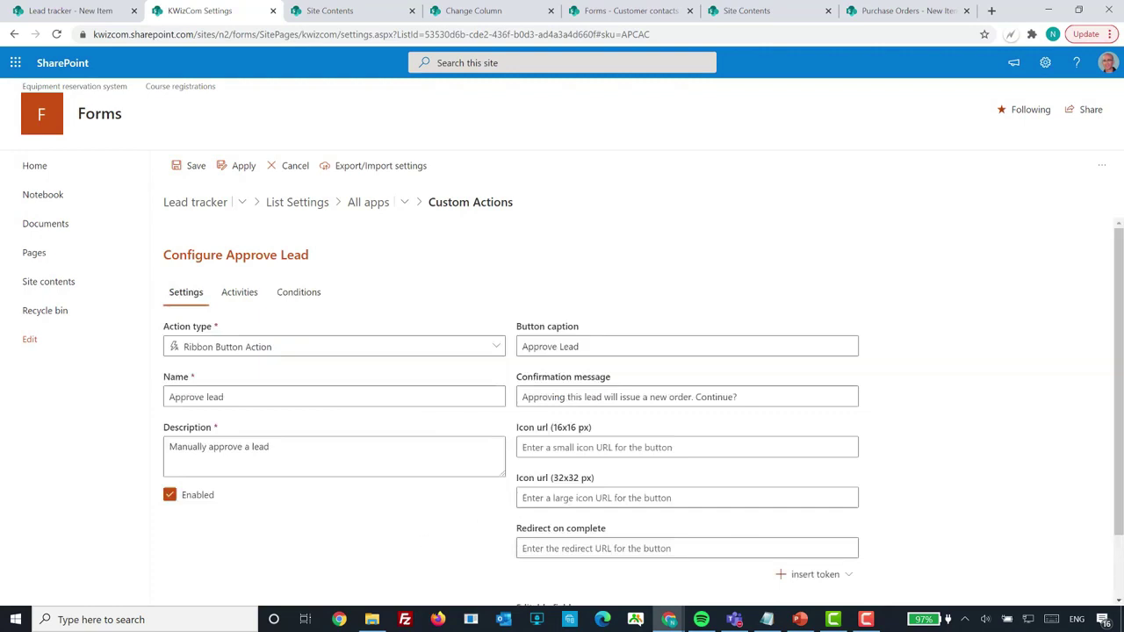
pyautogui.hotkey('alt', 'Tab')
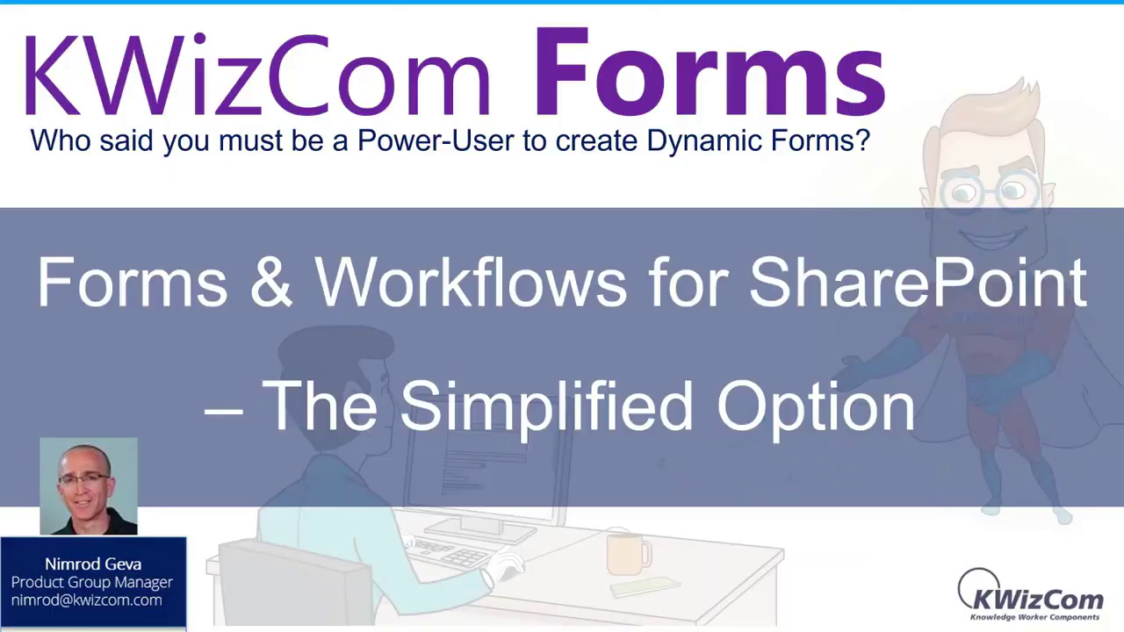